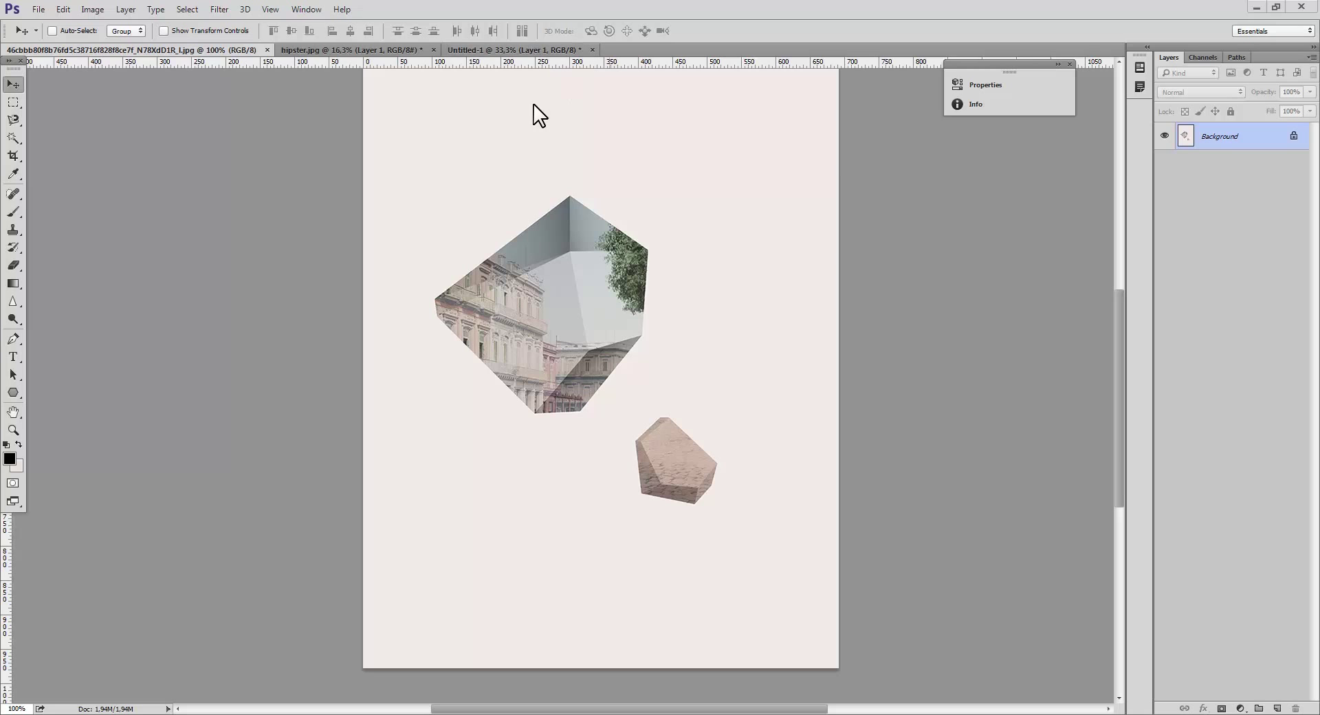
Step: Add a new layer above the street photo in the Untitled-1 document and fill it with the white background colour
click(521, 46)
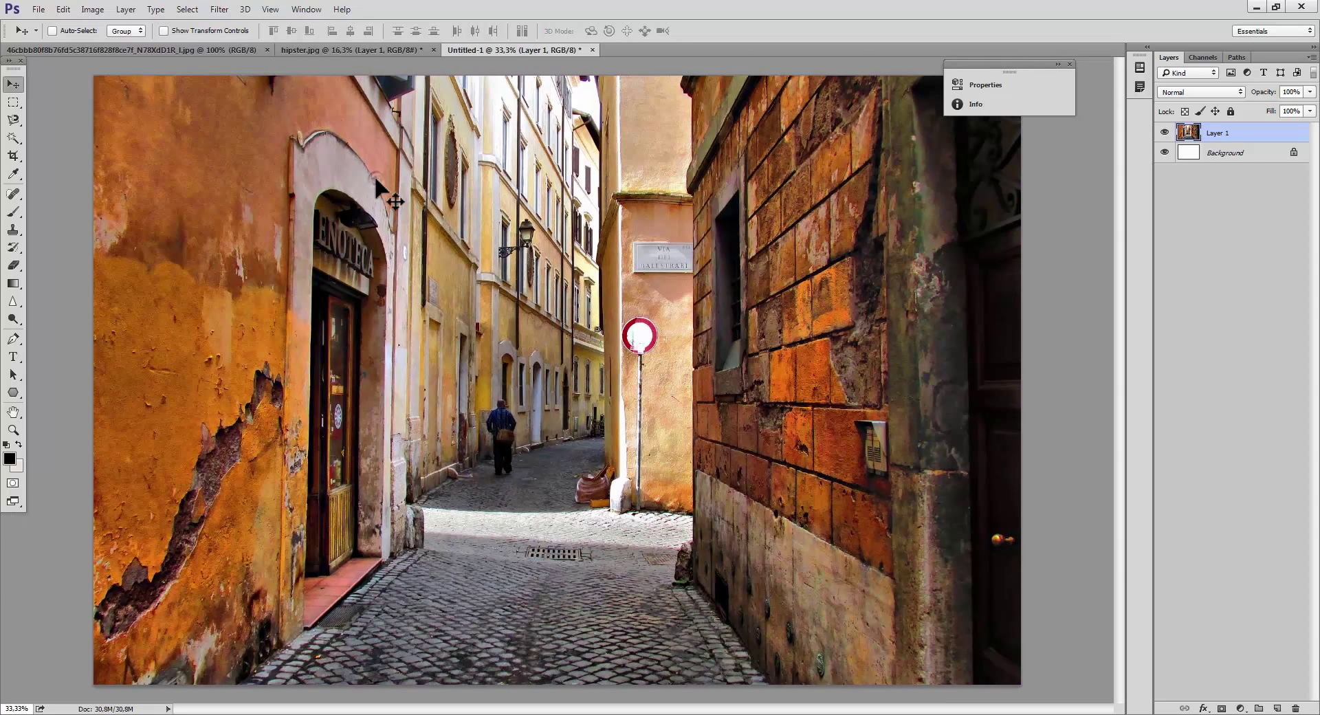
key(ctrl+r)
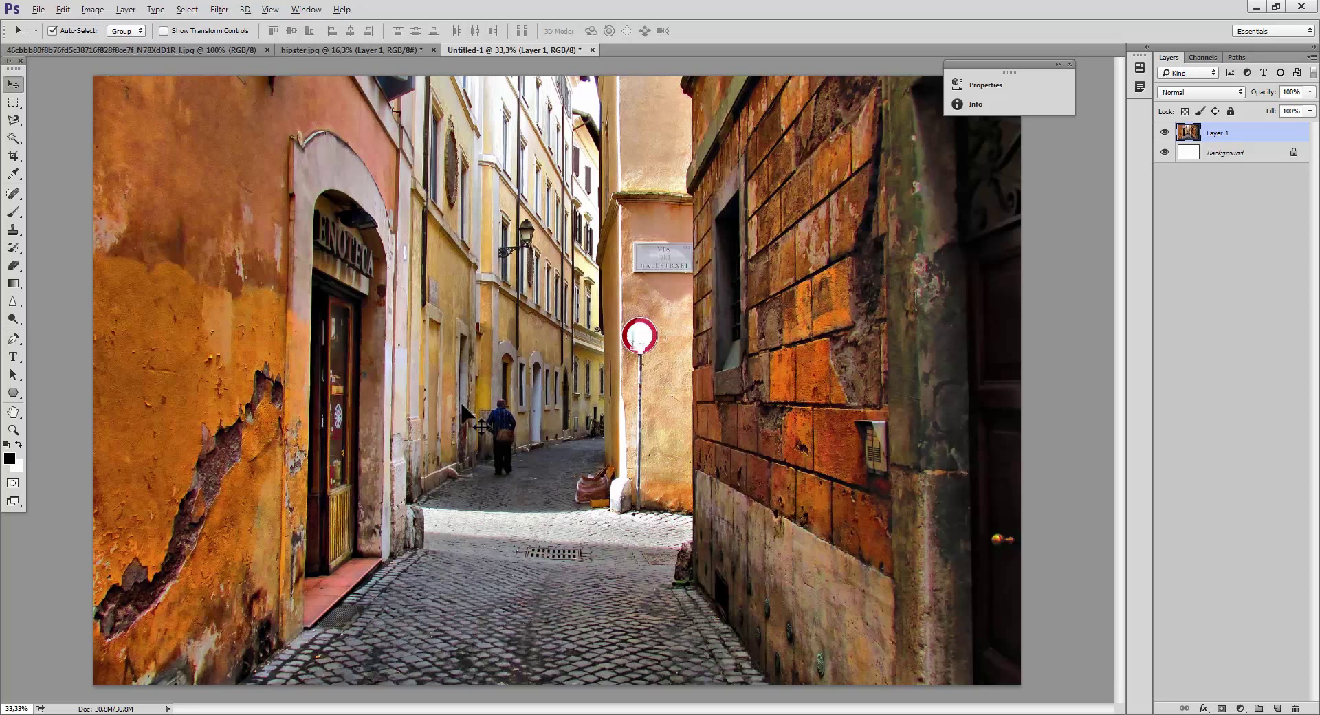
key(ctrl+alt+shift+m)
key(Escape)
key(ctrl+shift+alt+n)
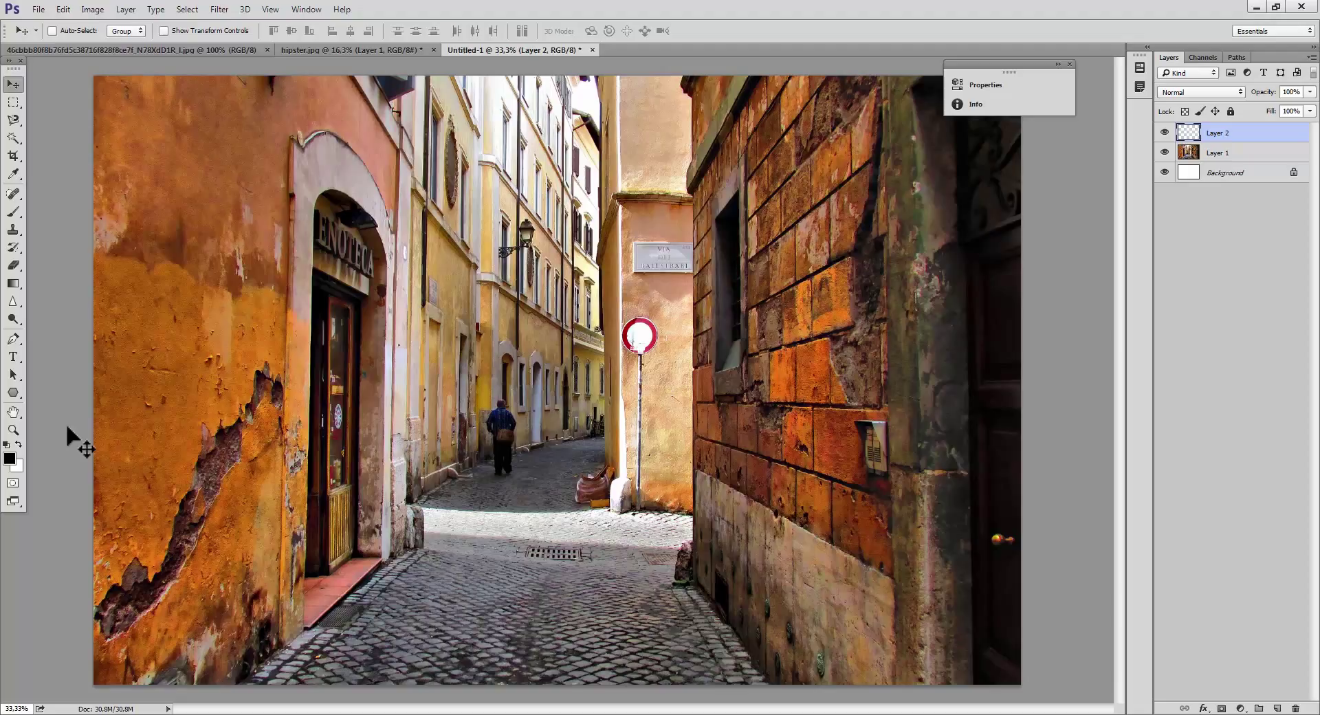
key(ctrl+BackSpace)
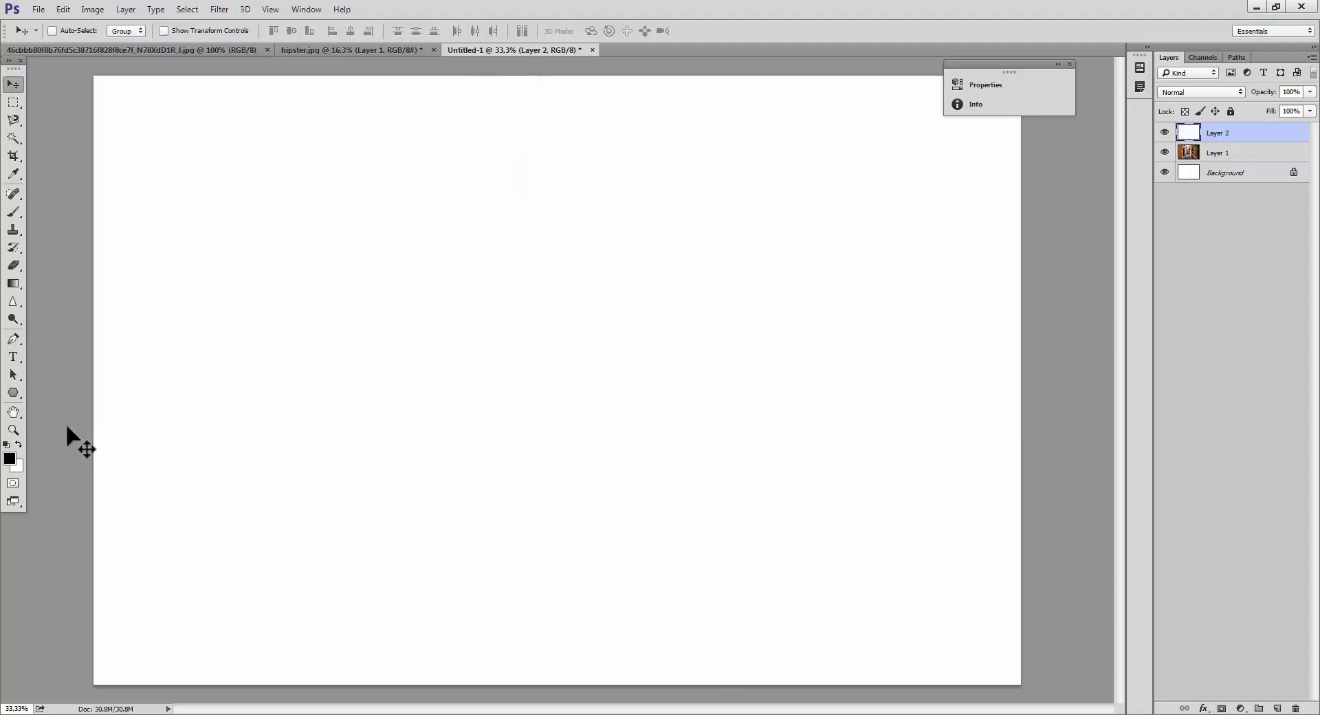
Step: Colorize the white layer beige with Hue/Saturation, using hue 38, saturation 39 and lightness -10
key(i)
key(ctrl+u)
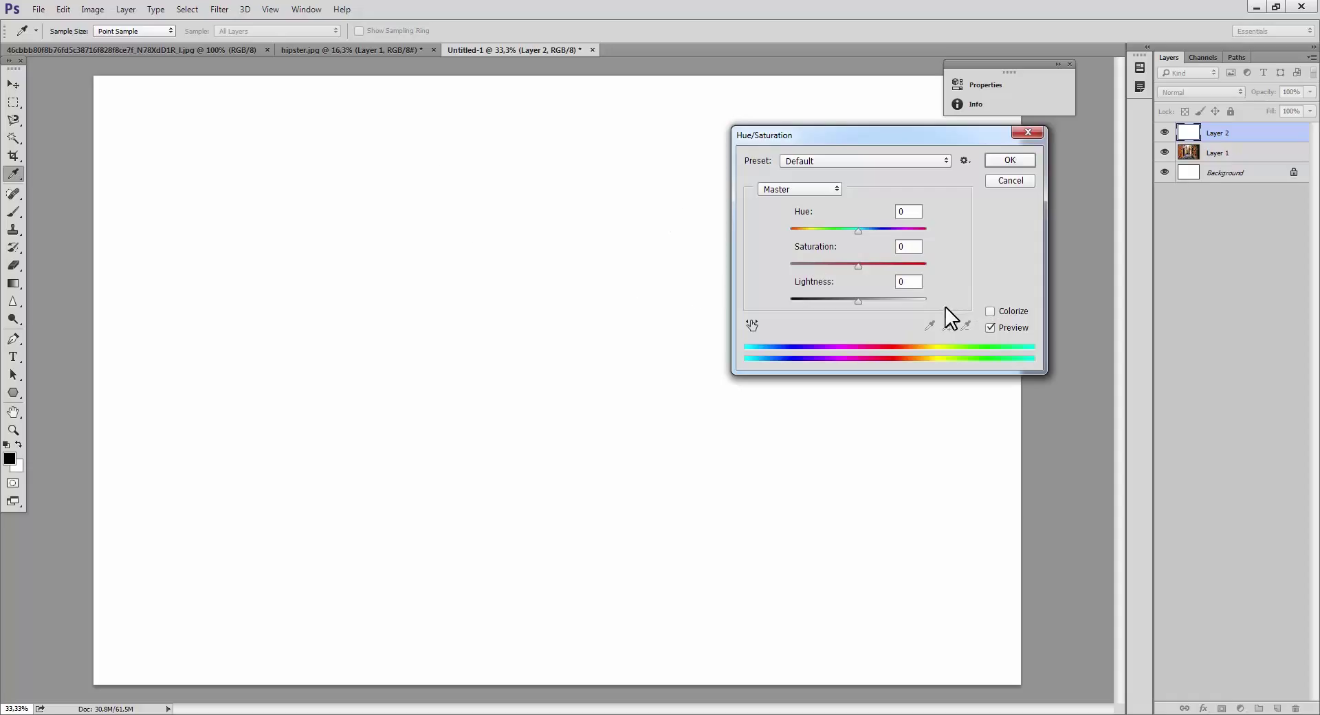
click(989, 313)
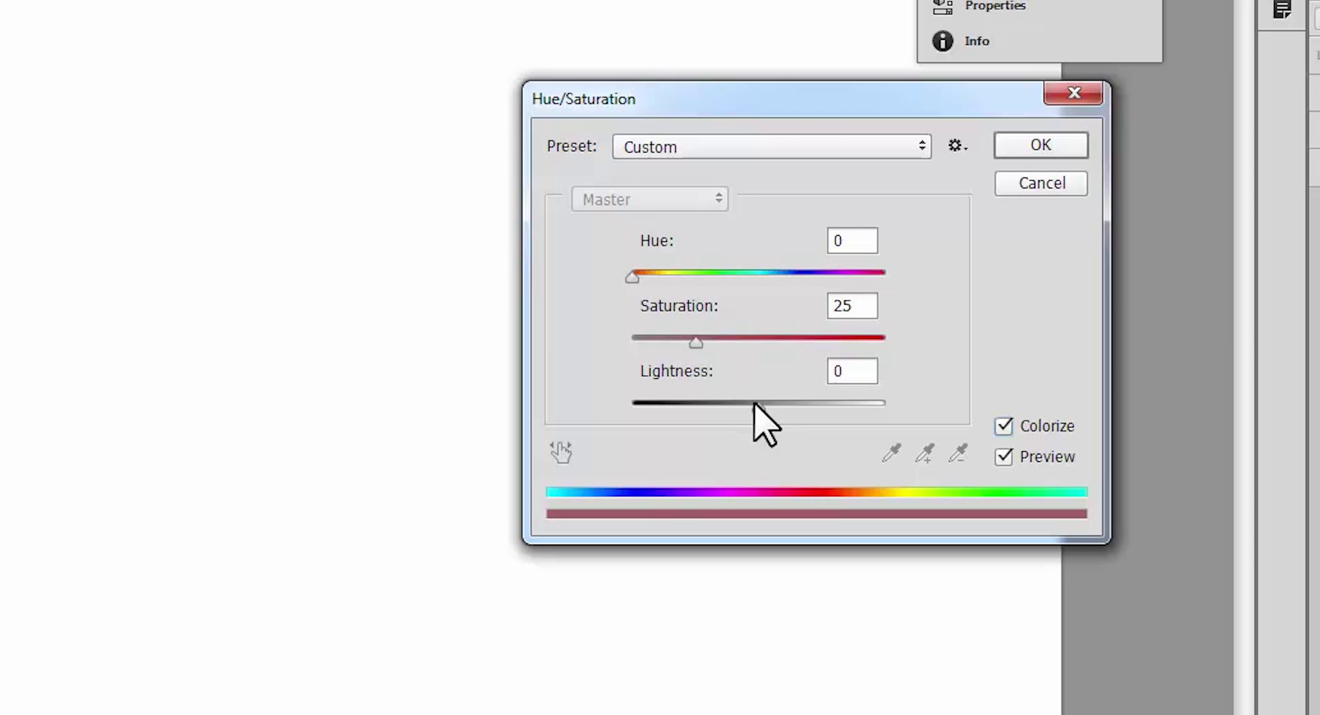
drag(756, 405, 745, 406)
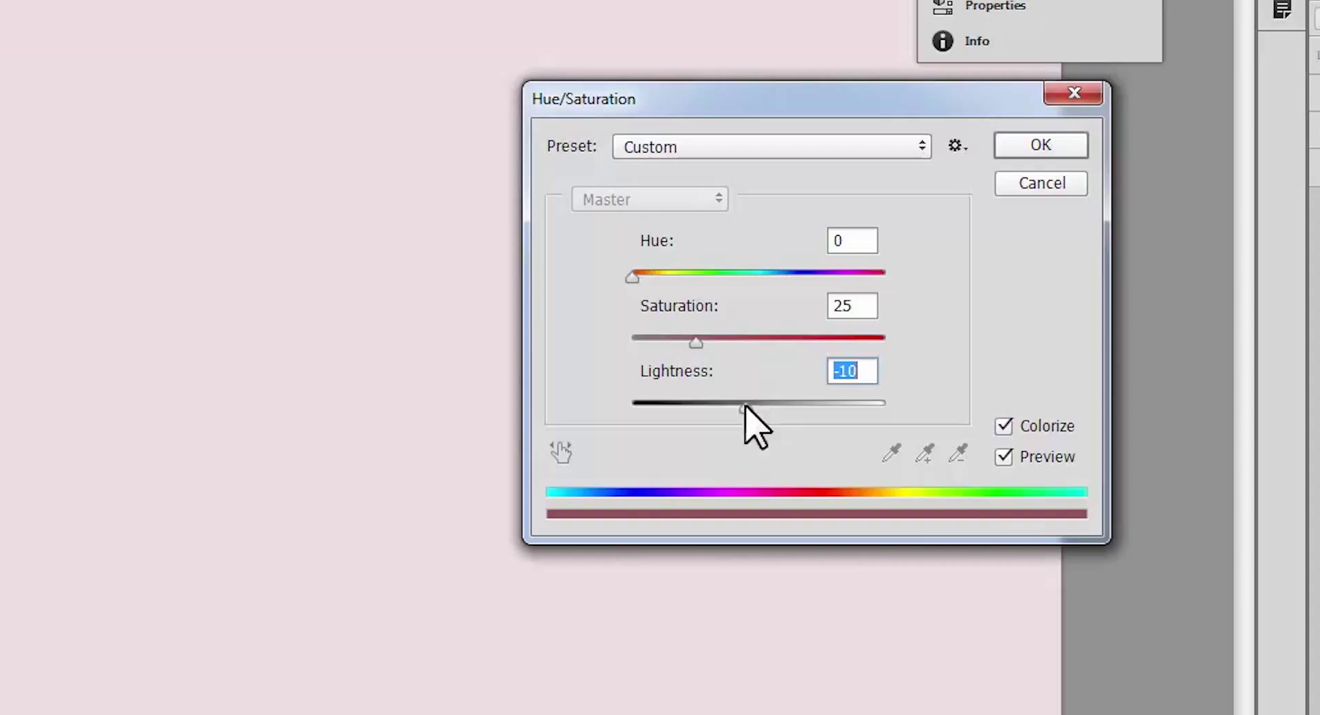
drag(697, 341, 713, 343)
drag(627, 276, 658, 276)
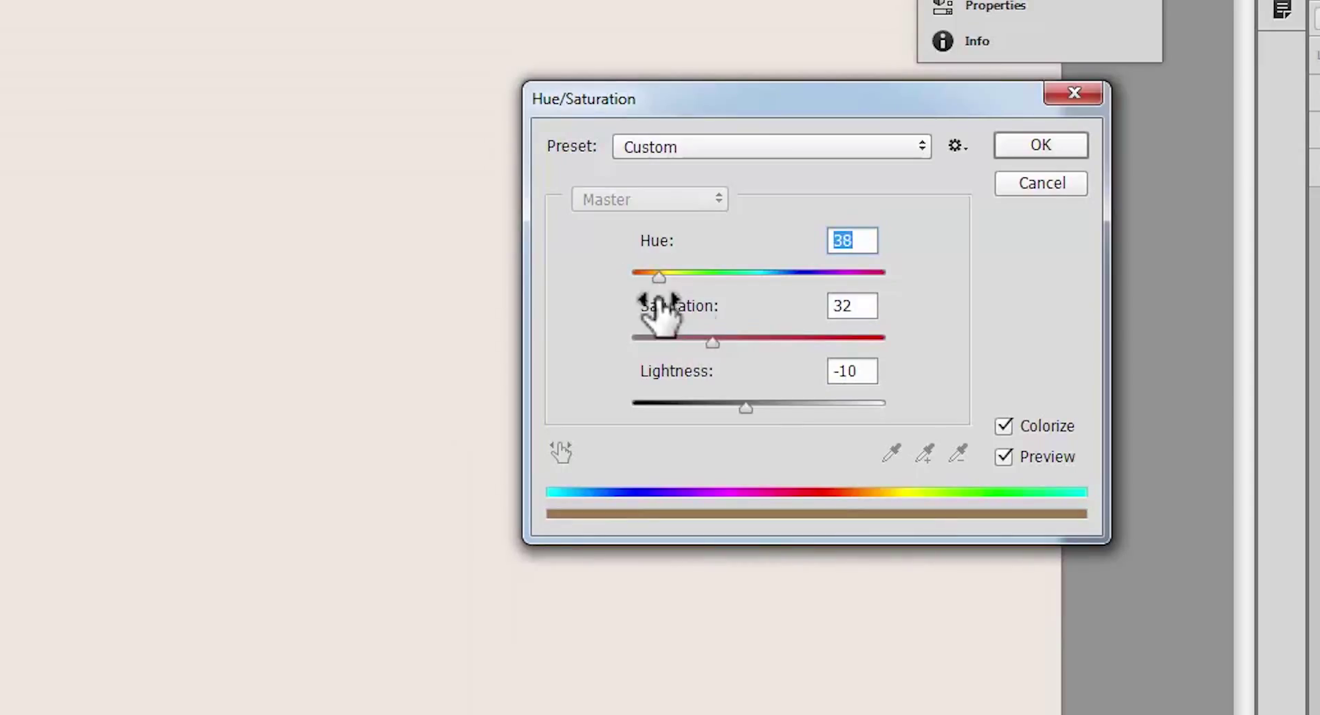
drag(715, 343, 731, 337)
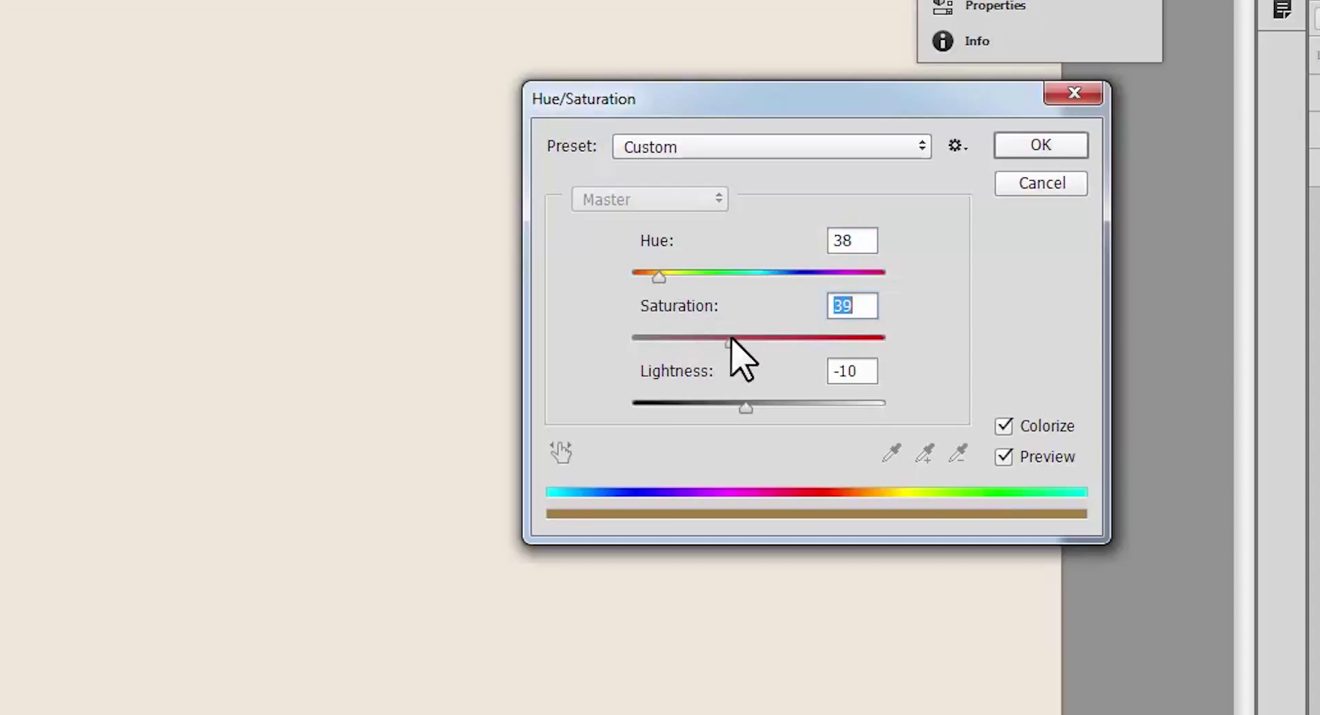
click(1052, 146)
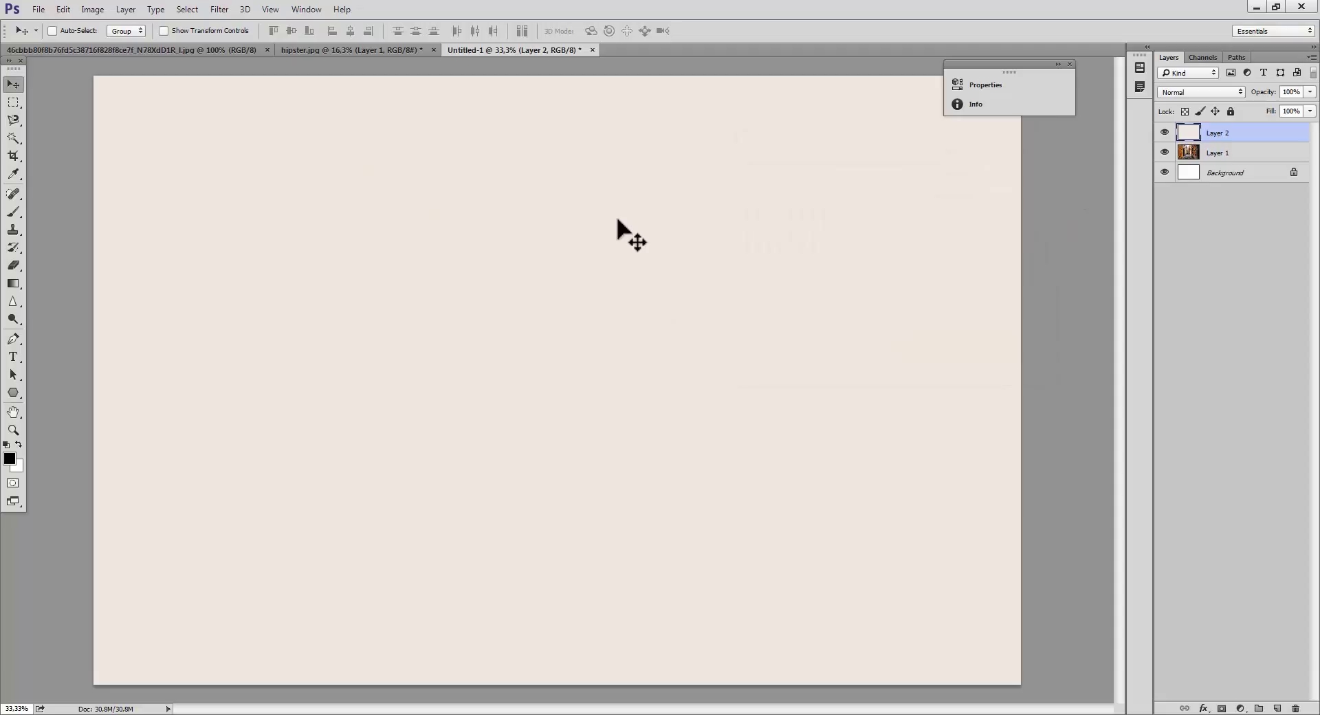
Step: Activate the Pen tool and set the beige layer's opacity to 50% for tracing over the photo
key(ctrl+shift+alt+n)
key(ctrl+z)
click(14, 357)
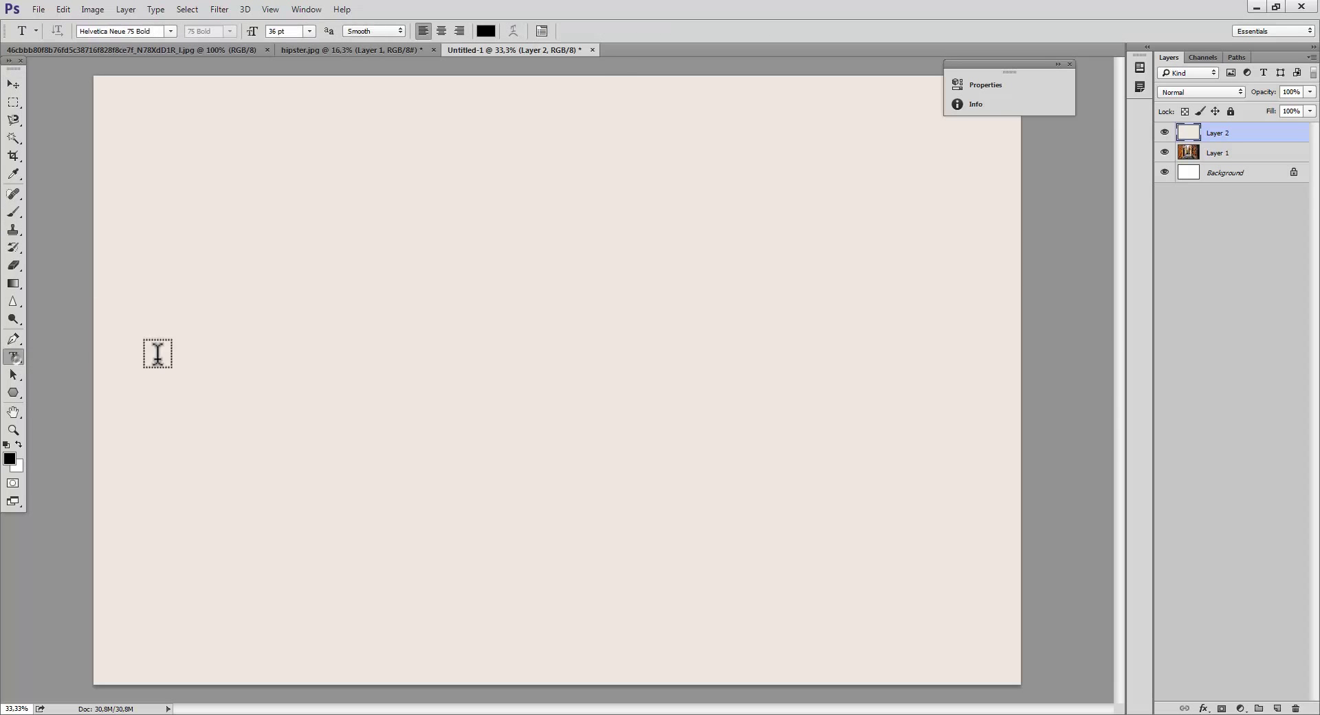
click(13, 339)
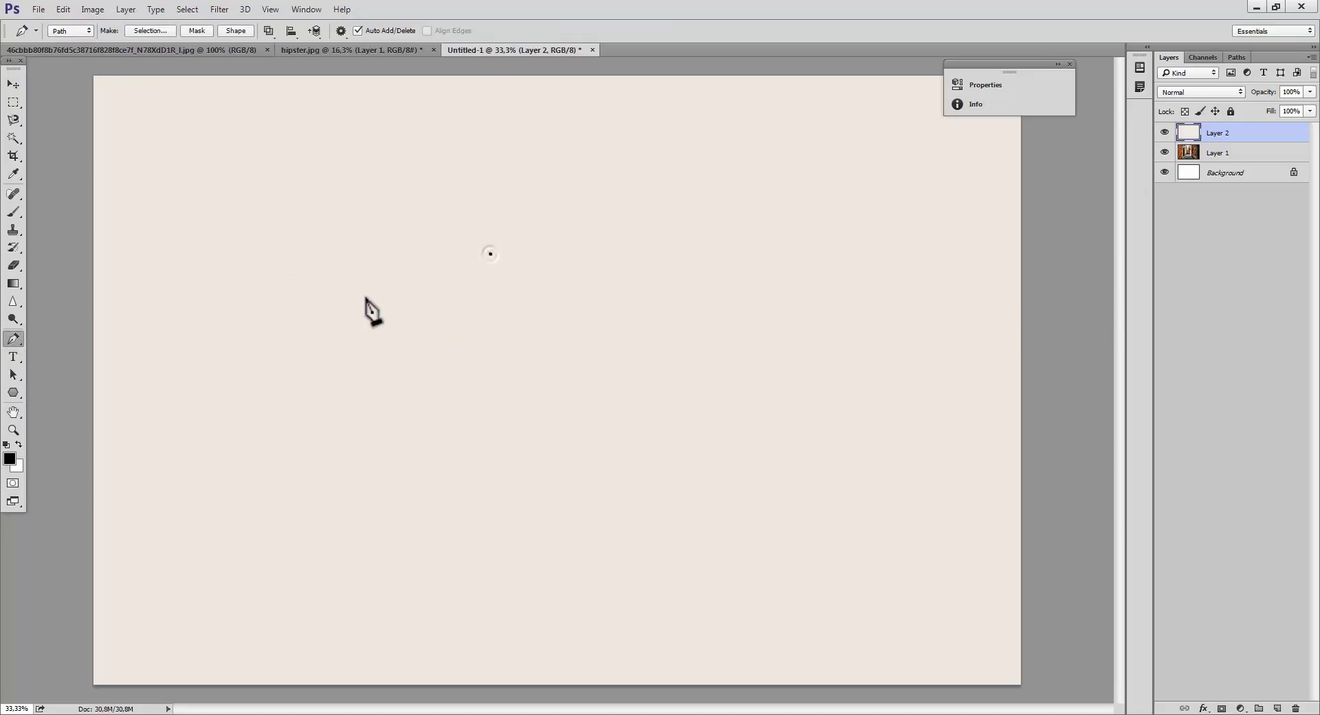
key(5)
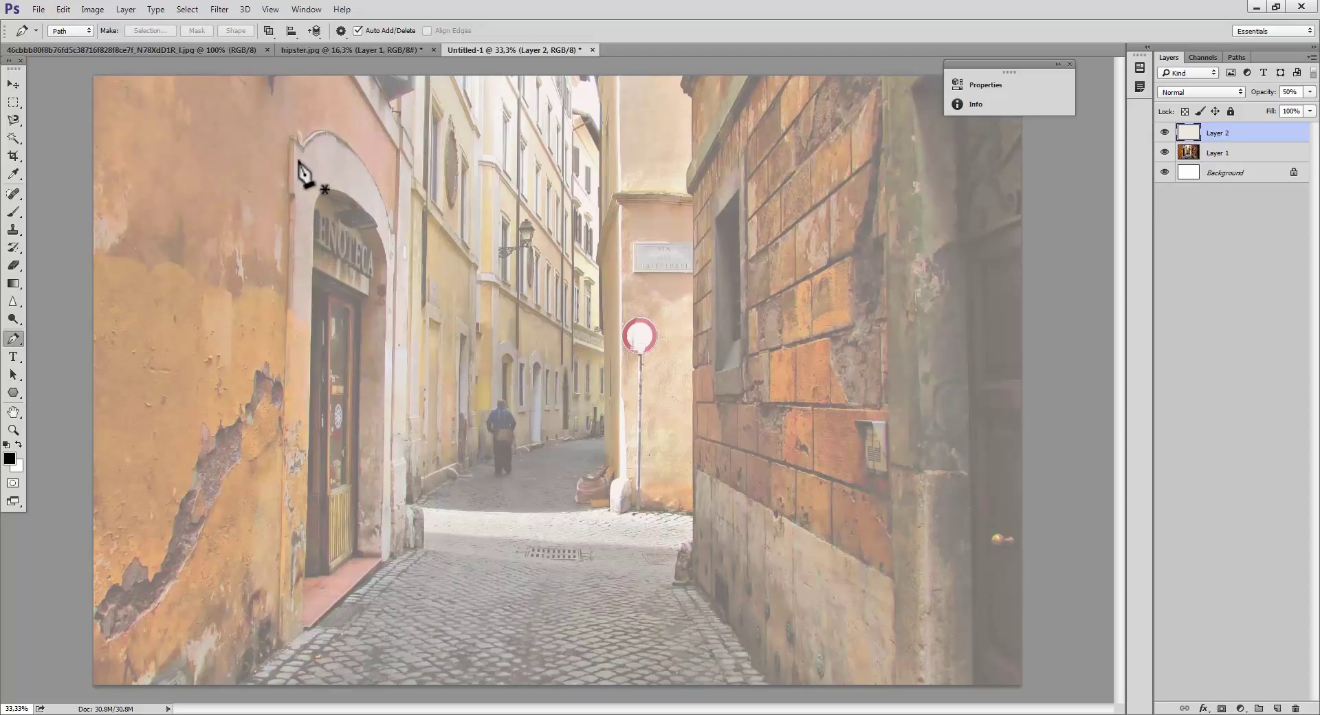
Step: Draw a closed six-sided path around the ENOTECA doorway and adjacent facades, using the reference image as a guide, and convert it to a selection
click(220, 49)
click(485, 49)
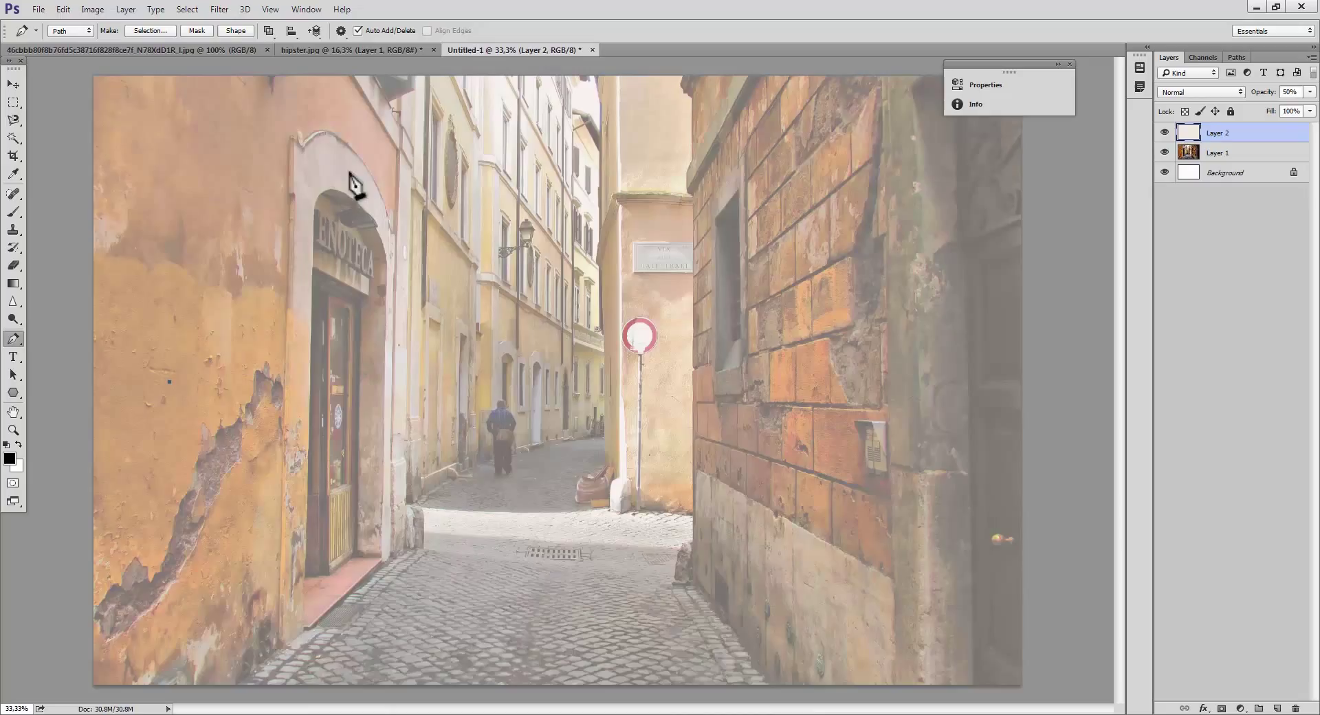
drag(350, 172, 422, 181)
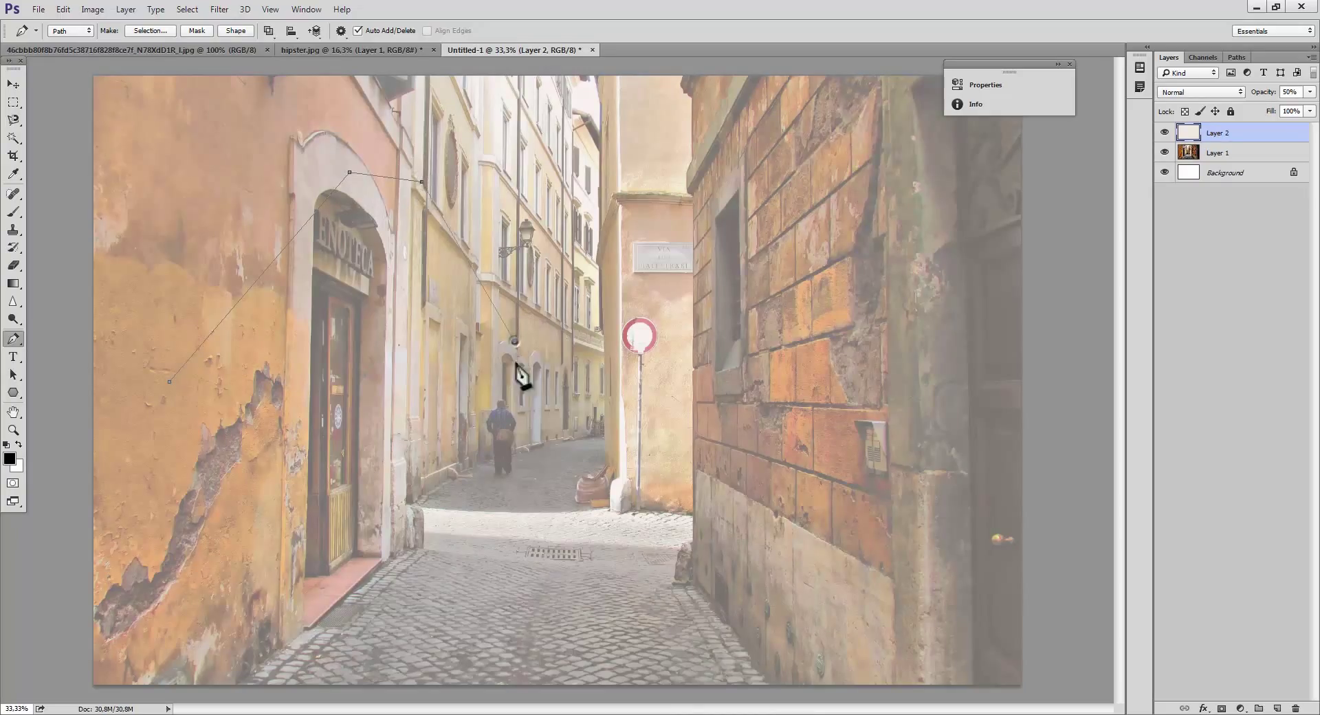
click(101, 50)
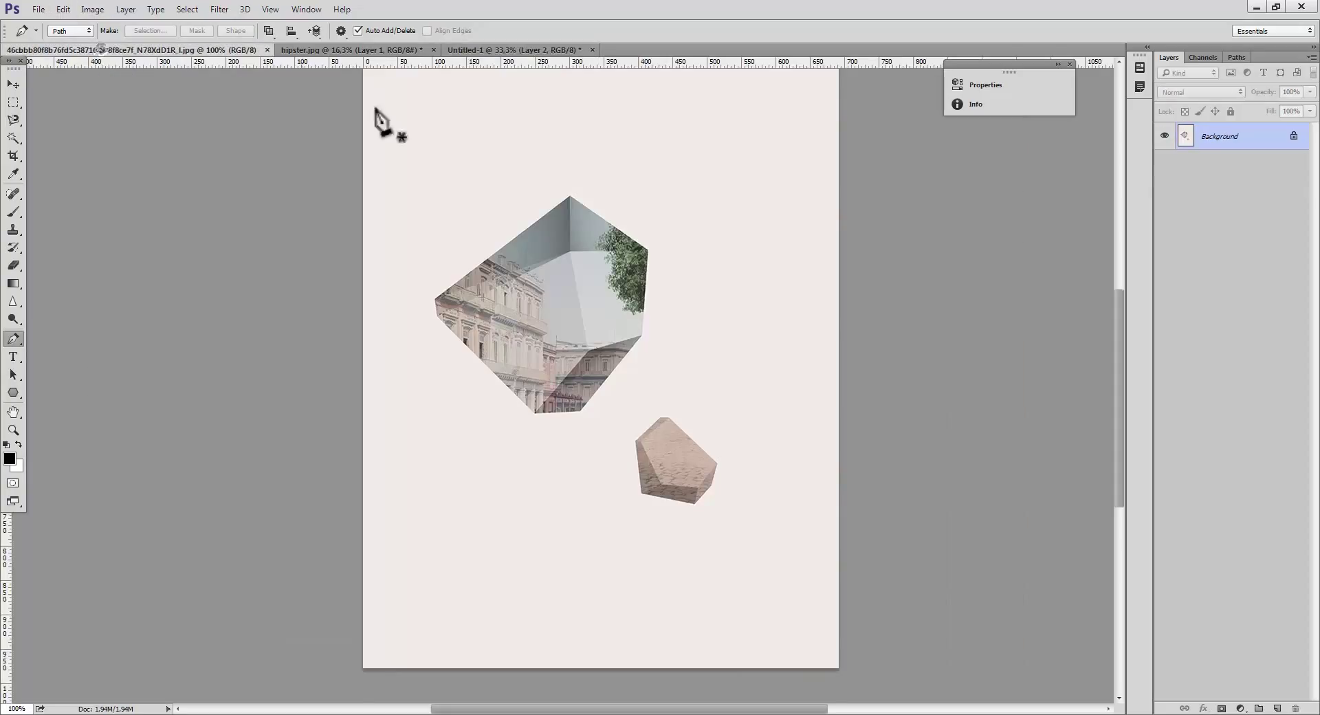
click(544, 50)
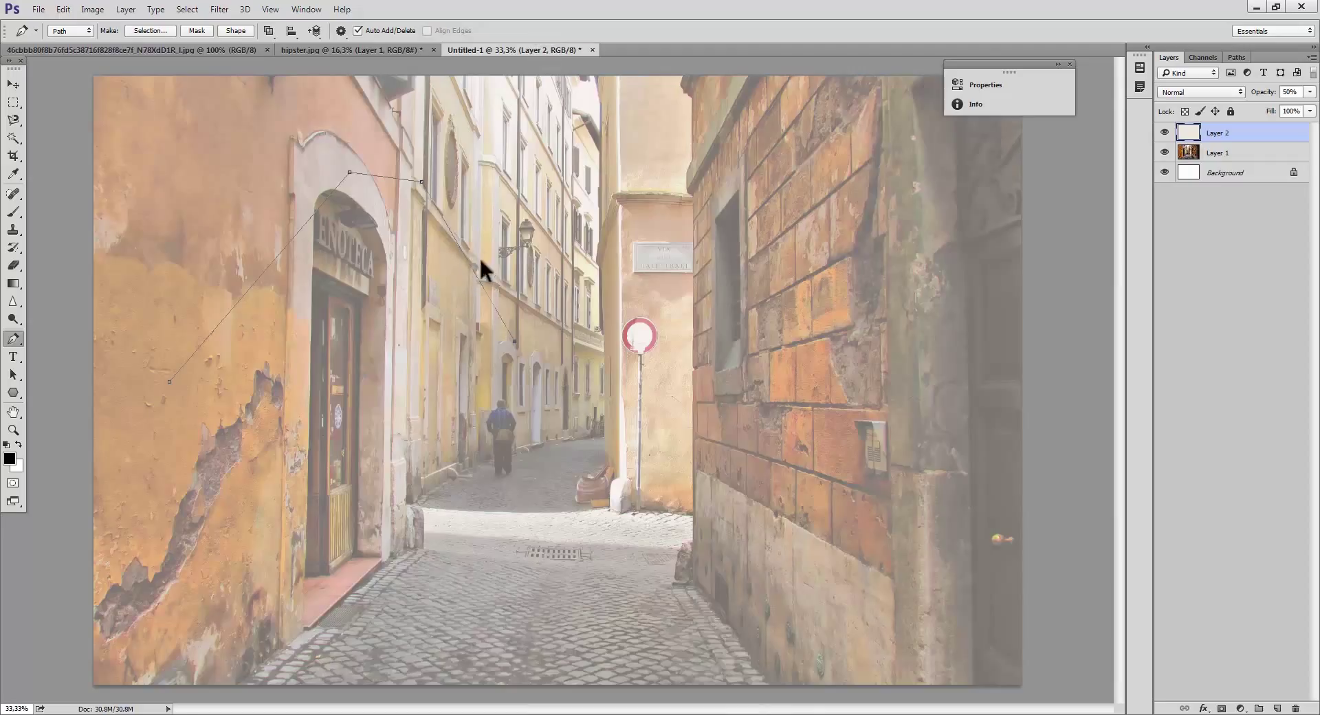
click(516, 243)
click(501, 443)
click(393, 514)
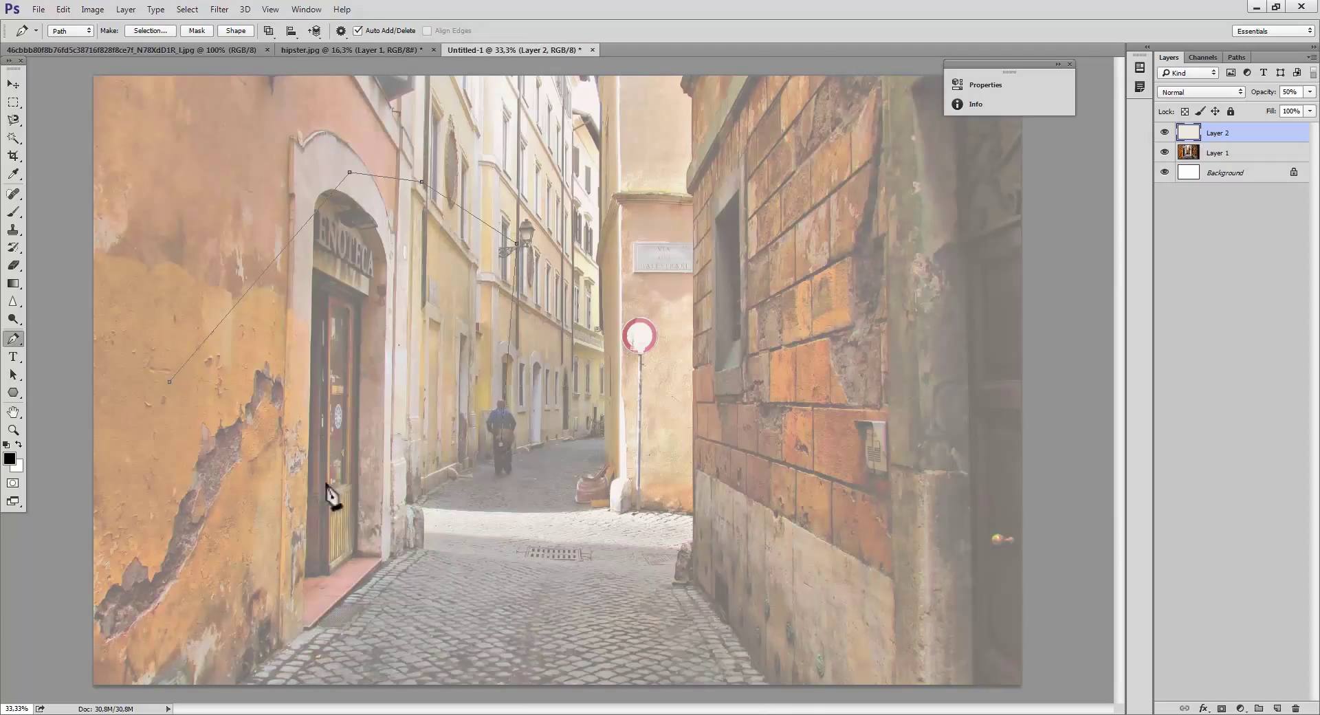
click(170, 383)
key(ctrl+Return)
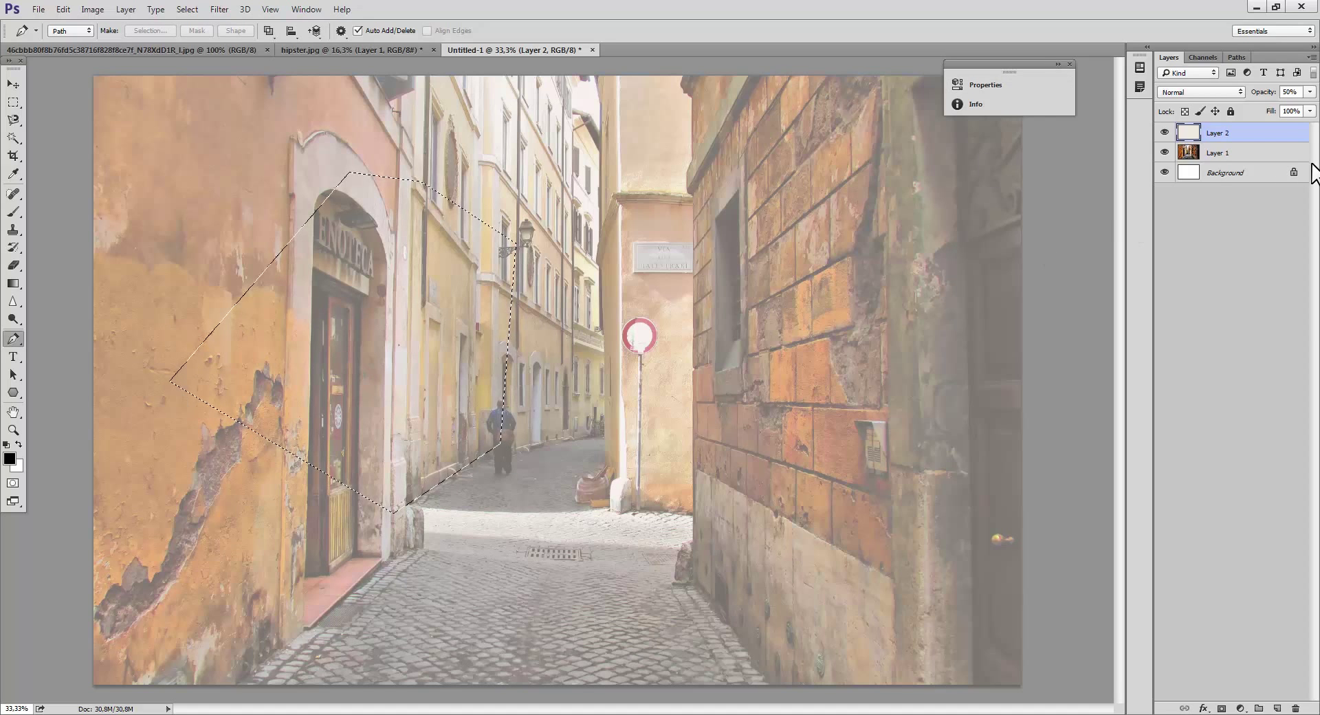
Step: Restore the beige layer's opacity to 100% and add a layer mask that hides the selected polygon, exposing the photo
click(1311, 92)
click(1313, 108)
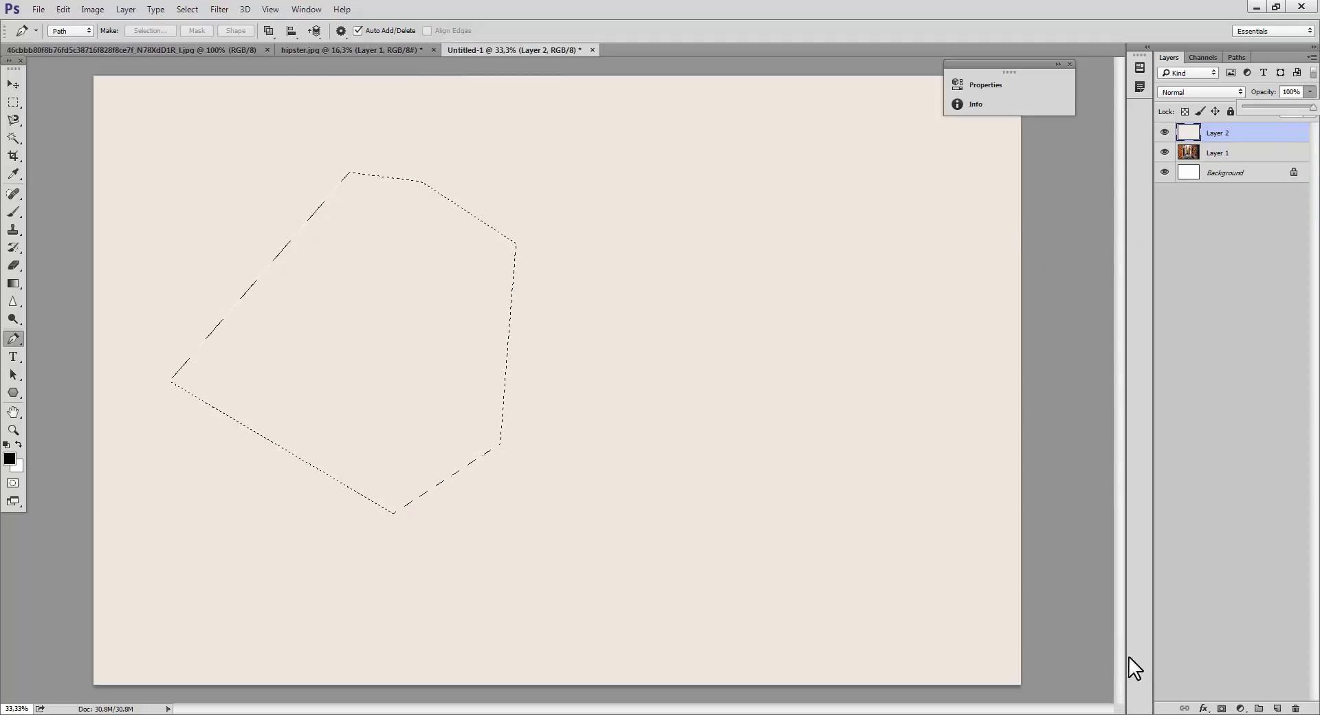
alt+click(1221, 708)
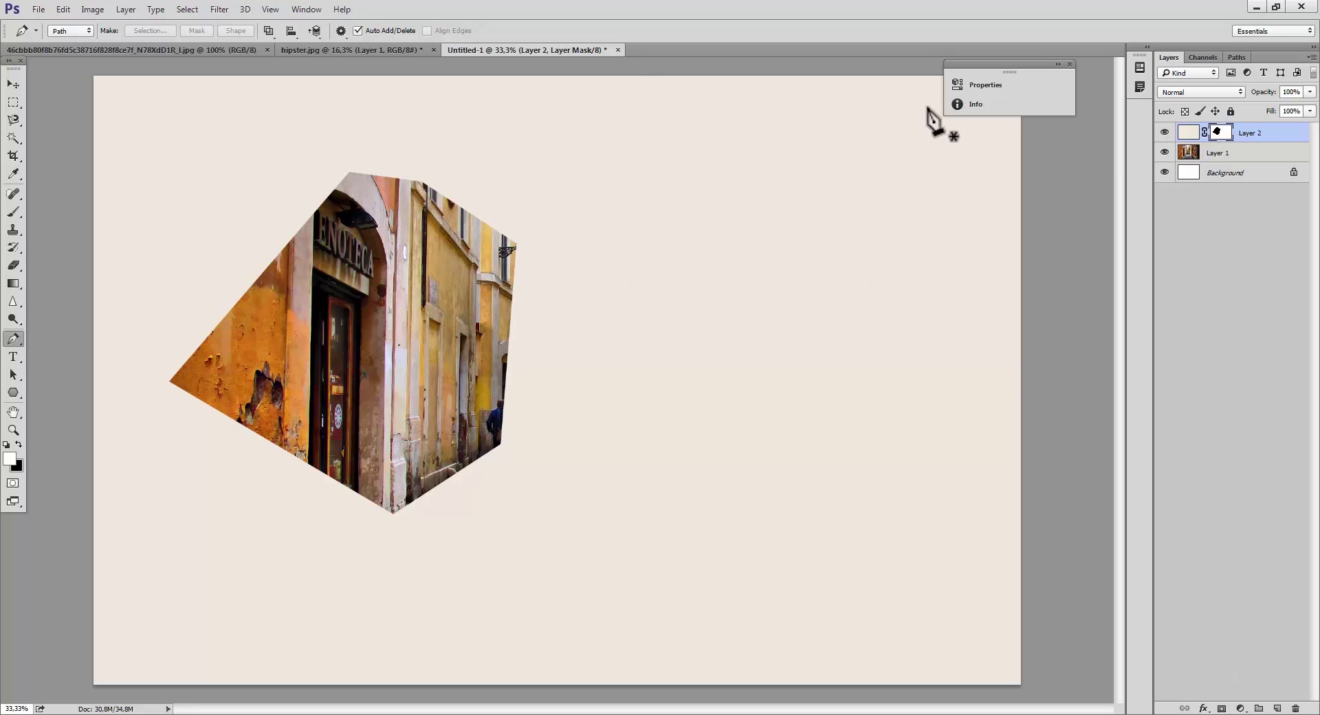
Step: Extend the masked opening below its lower-left edge with a pen-drawn selection cleared from the layer mask, and deselect
click(306, 50)
click(220, 53)
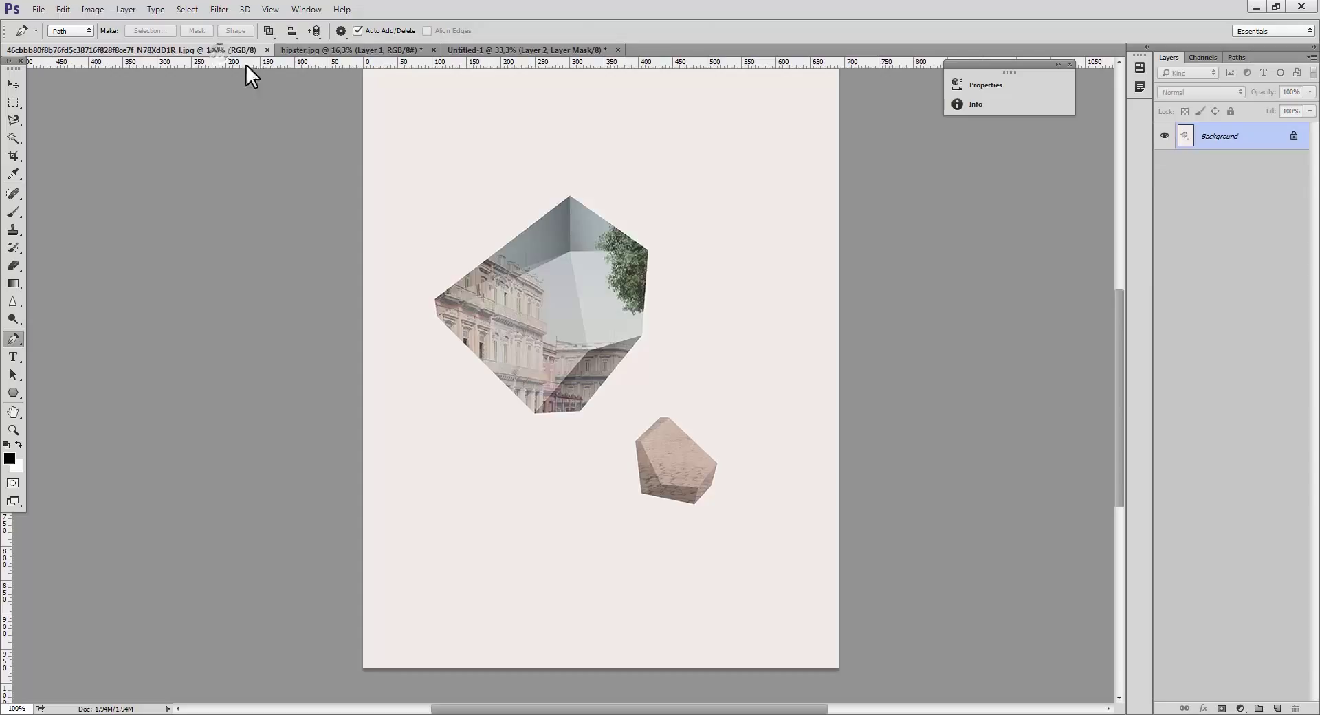
click(467, 45)
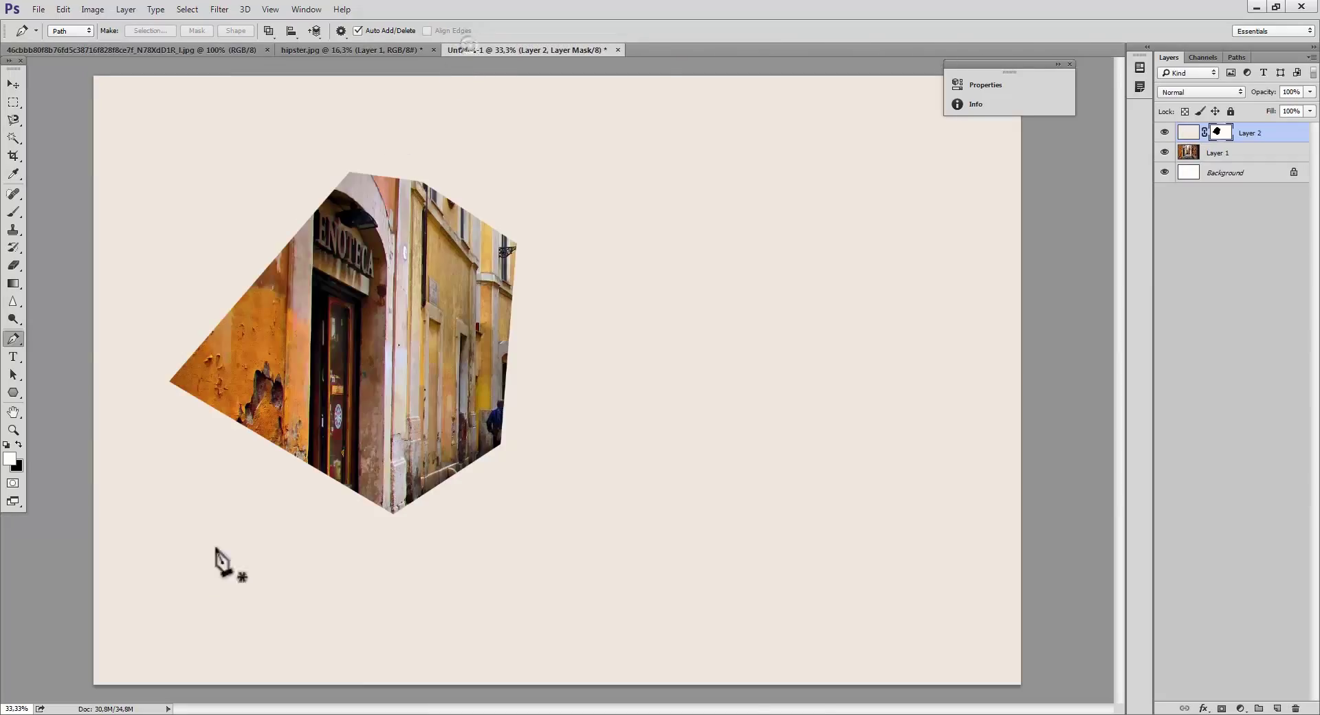
scroll(391, 523, up, 5)
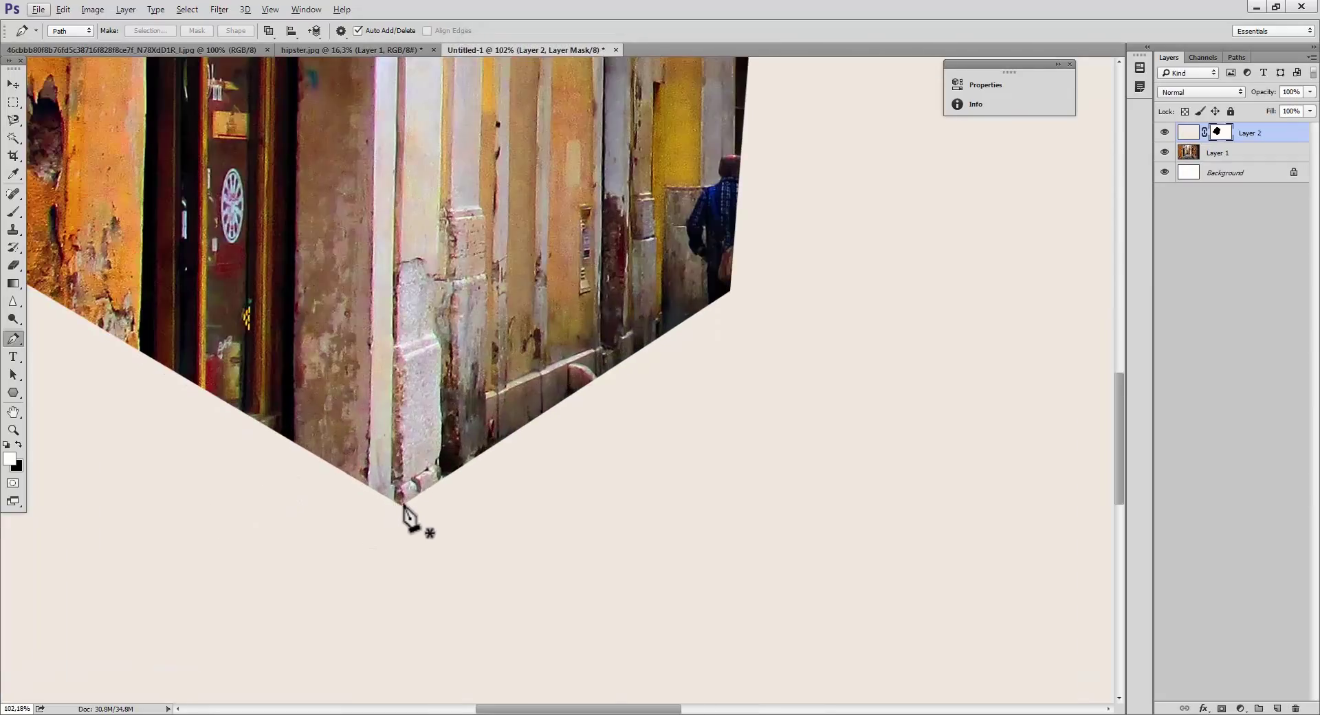
scroll(407, 515, down, 5)
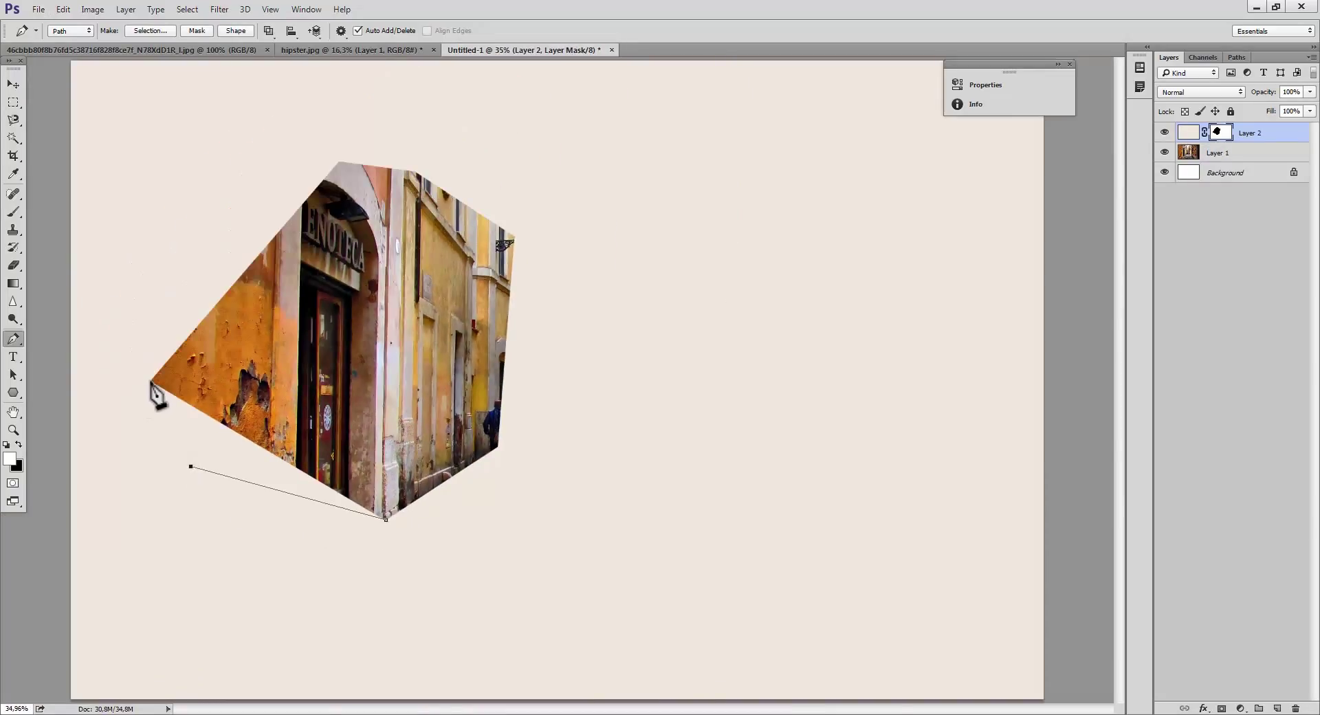
click(150, 380)
key(ctrl+Return)
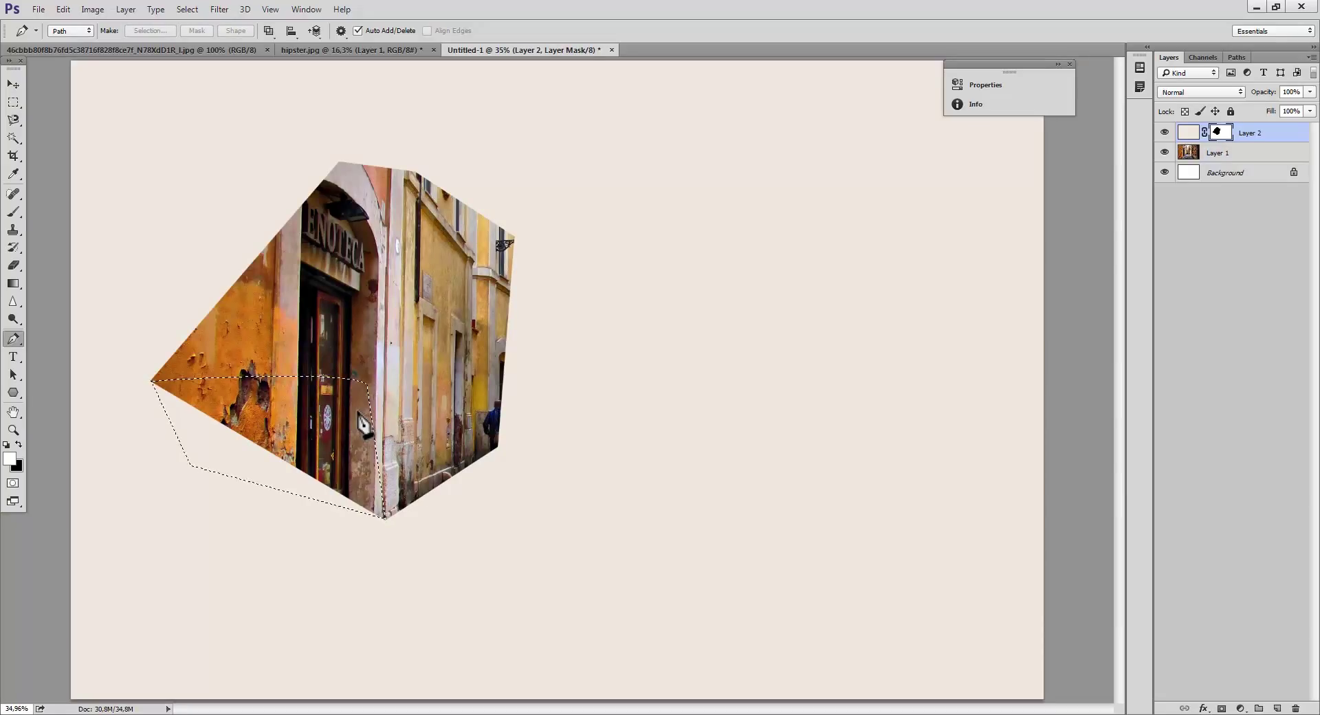
key(Delete)
key(ctrl+d)
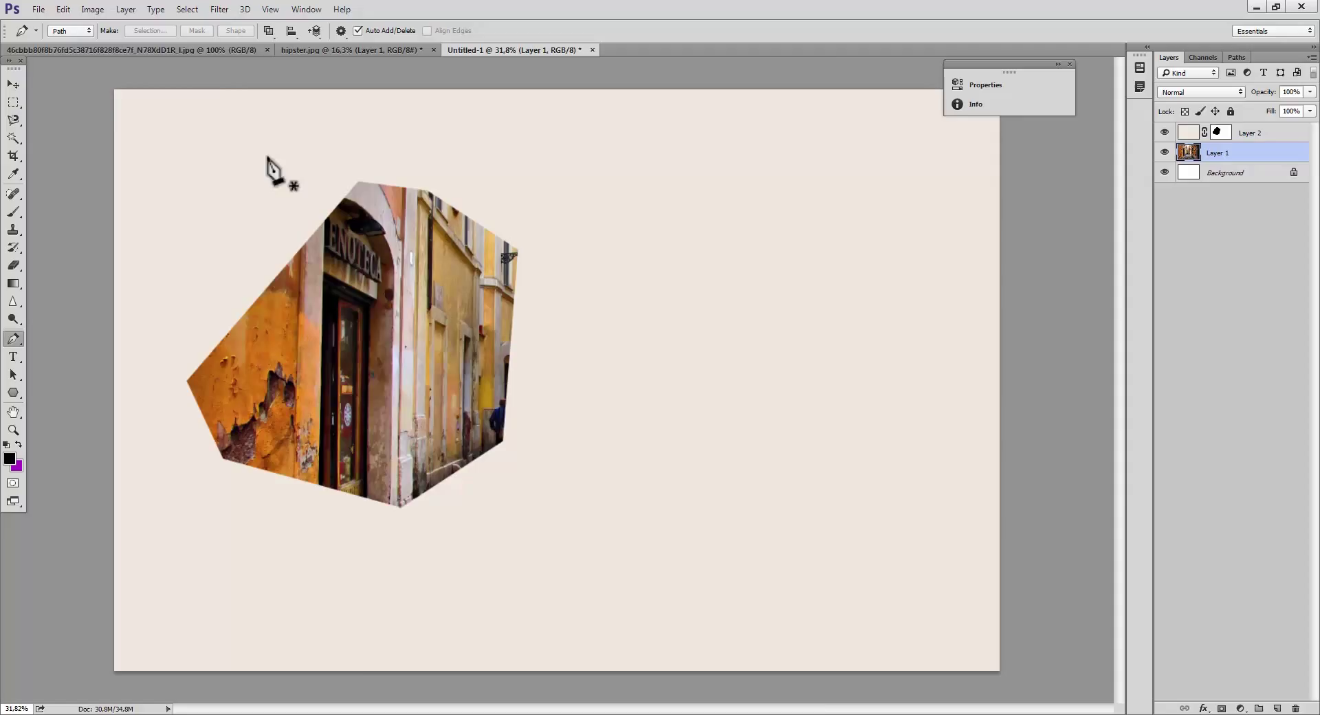
Step: Check the reference artwork and outline a narrow facet along the polygon's upper-left edge with the Pen tool
click(200, 48)
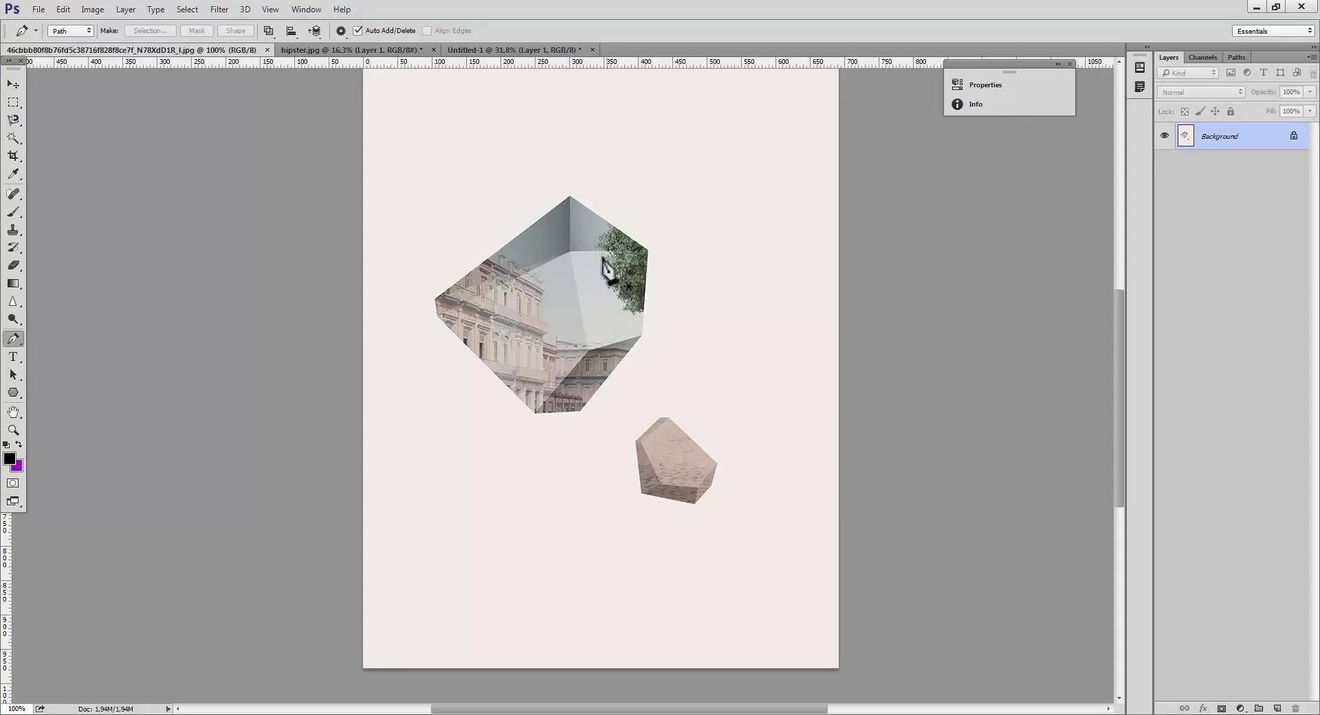
click(528, 48)
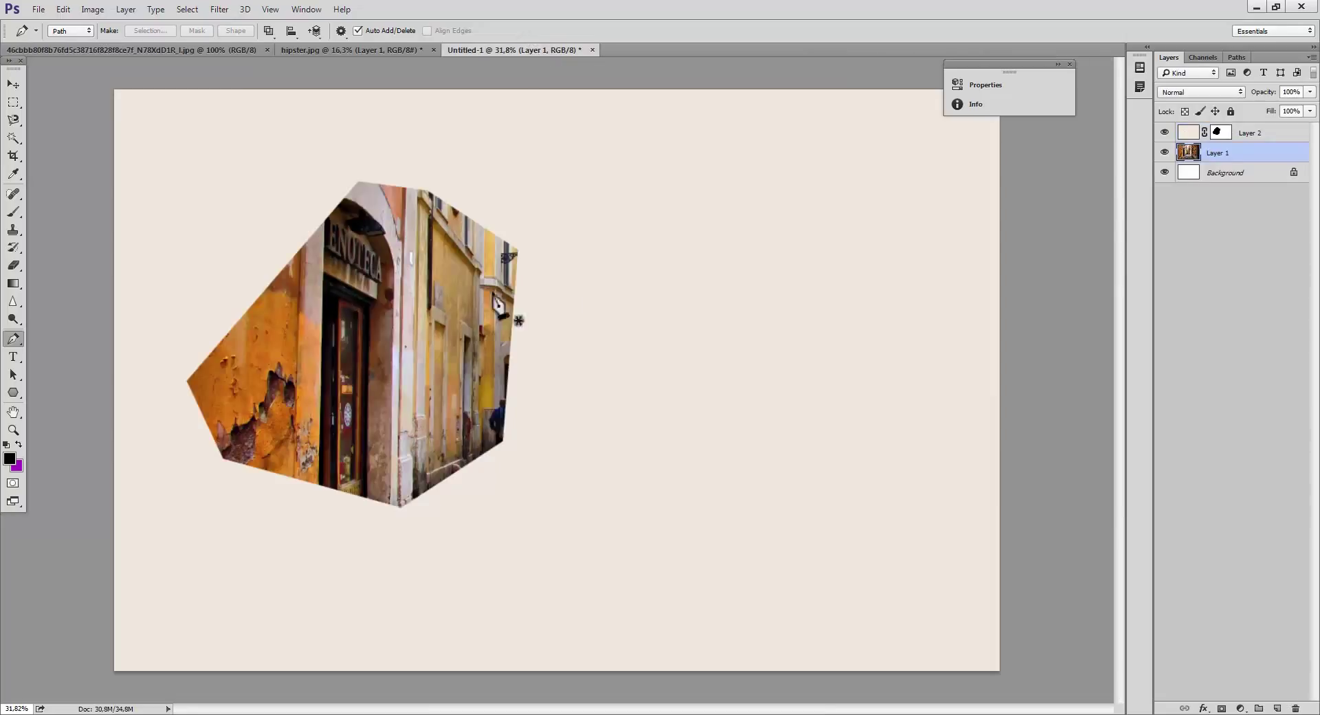
click(10, 83)
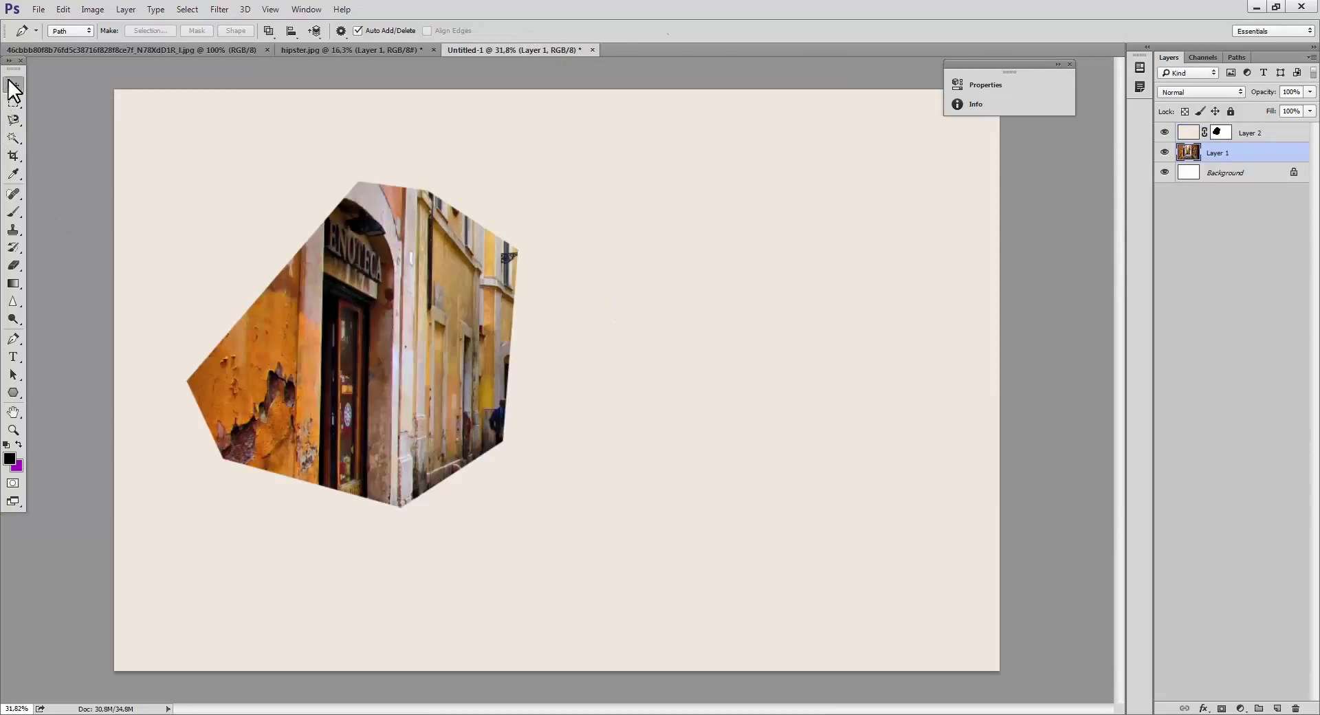
key(p)
click(186, 381)
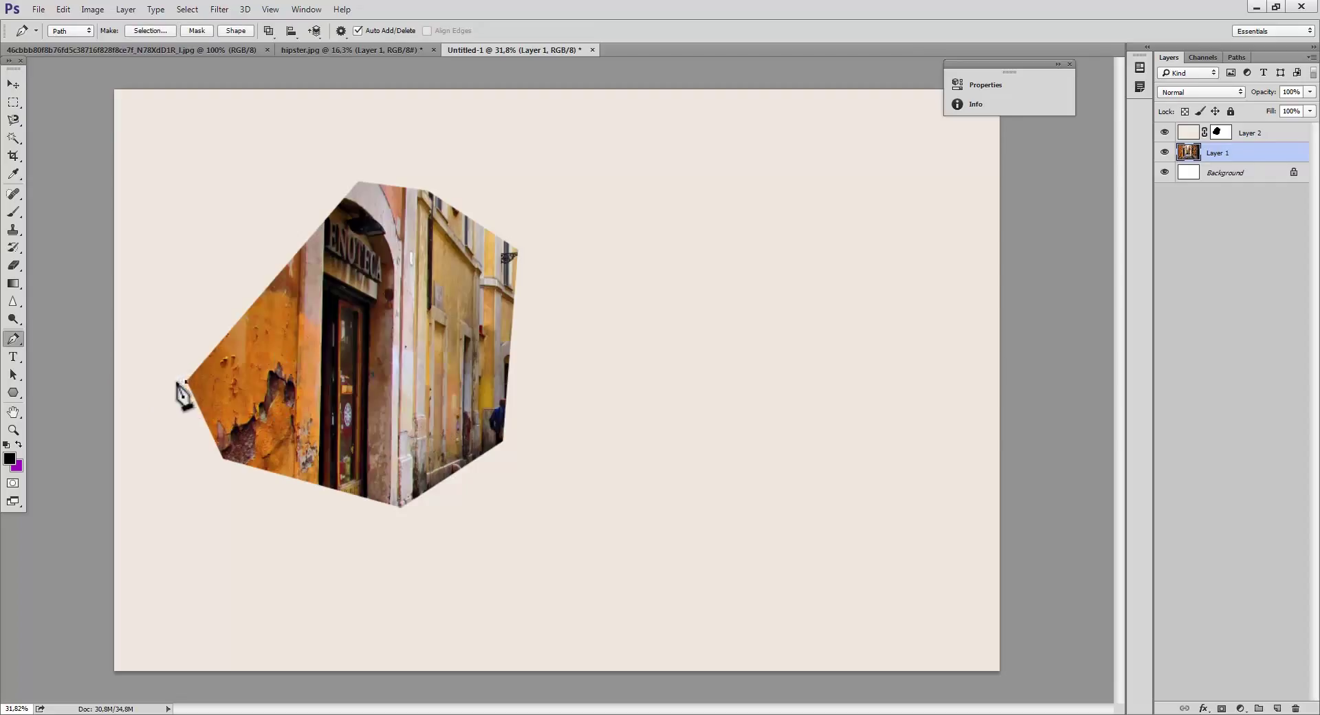
click(370, 246)
click(351, 156)
Step: Add a layer above the photo, turn the facet path into a selection without feathering, fill it with the purple background colour and deselect
key(ctrl+shift+alt+n)
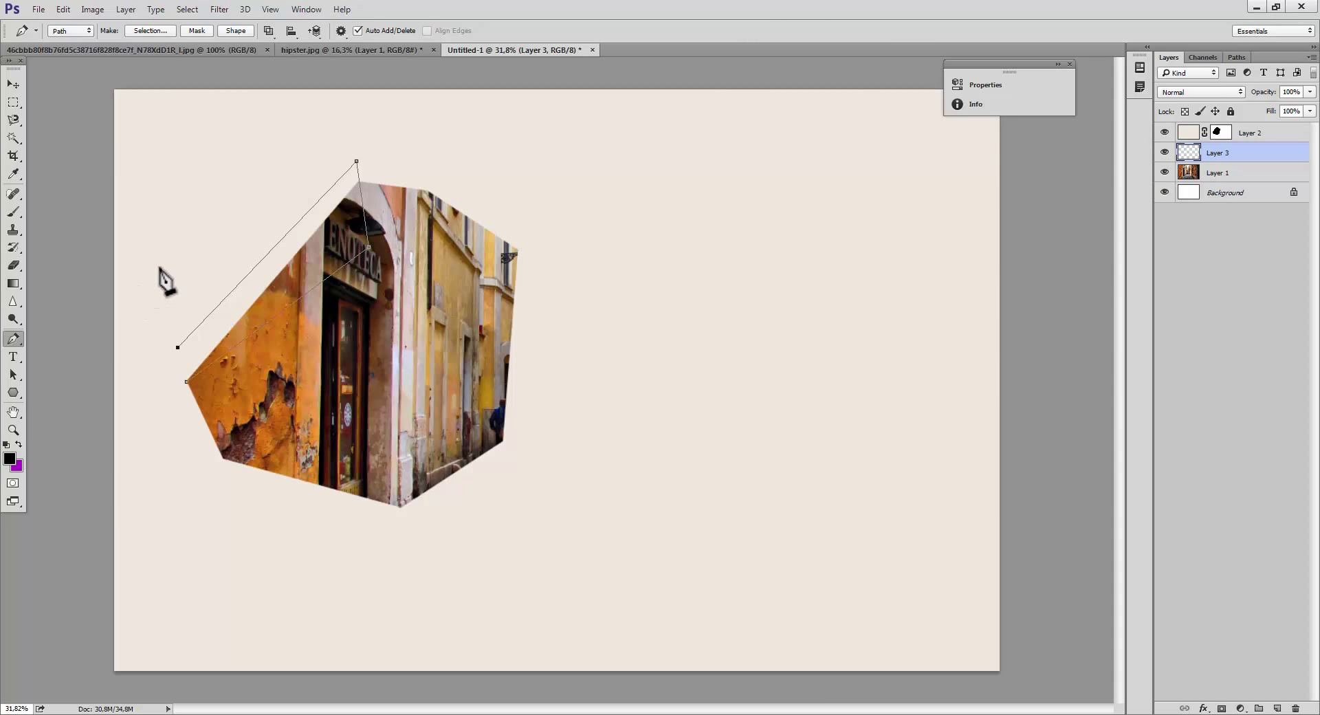
right_click(160, 268)
click(227, 333)
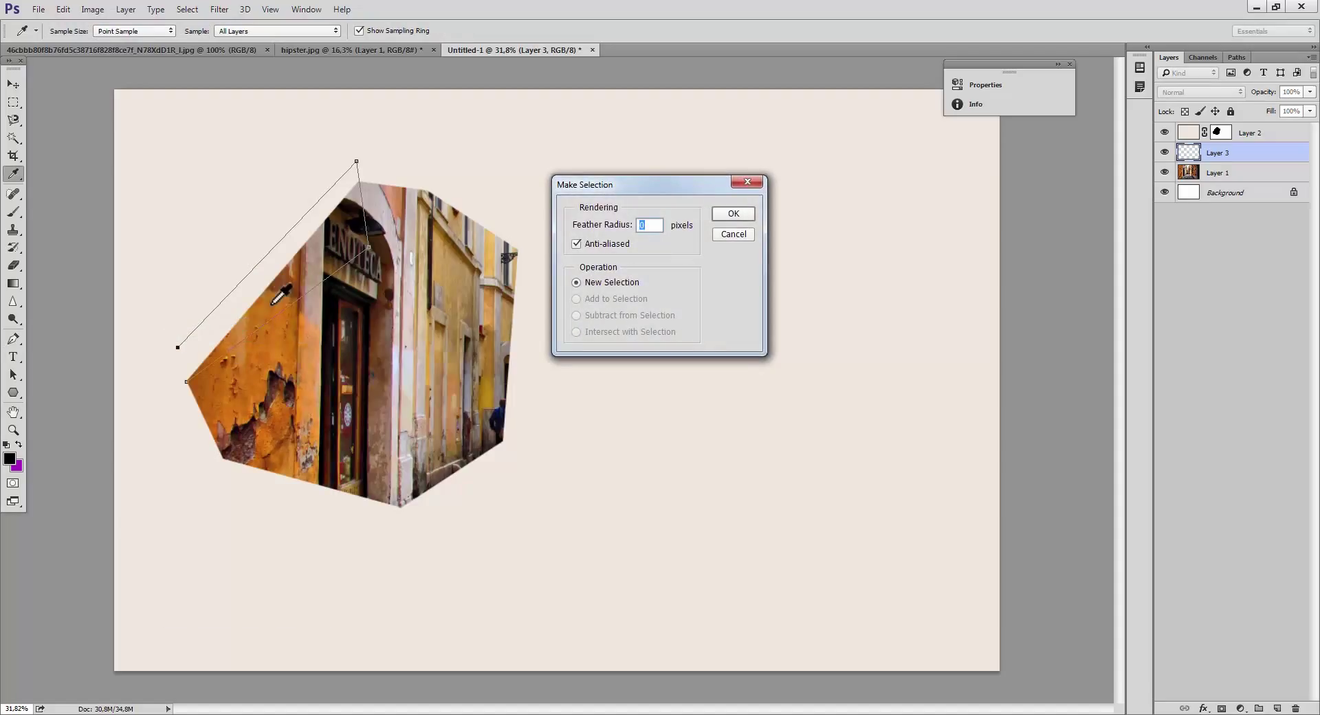
key(Return)
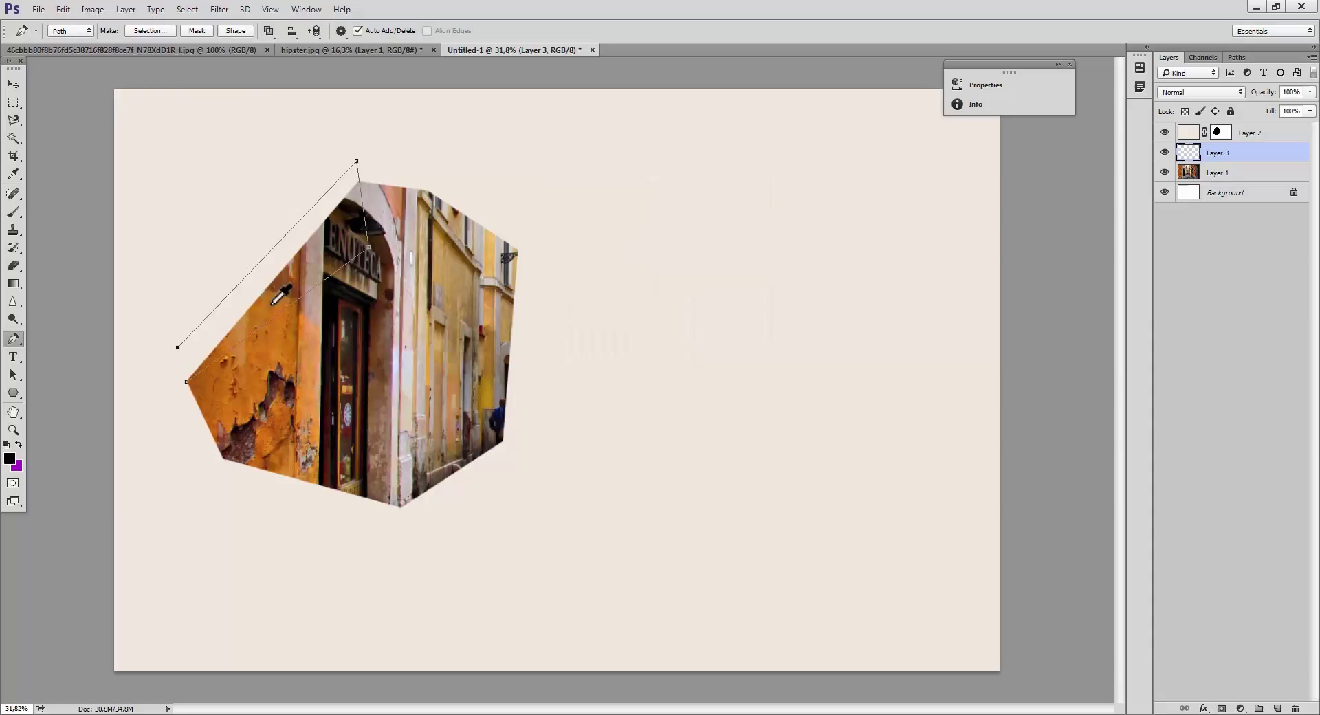
key(ctrl+BackSpace)
key(ctrl+d)
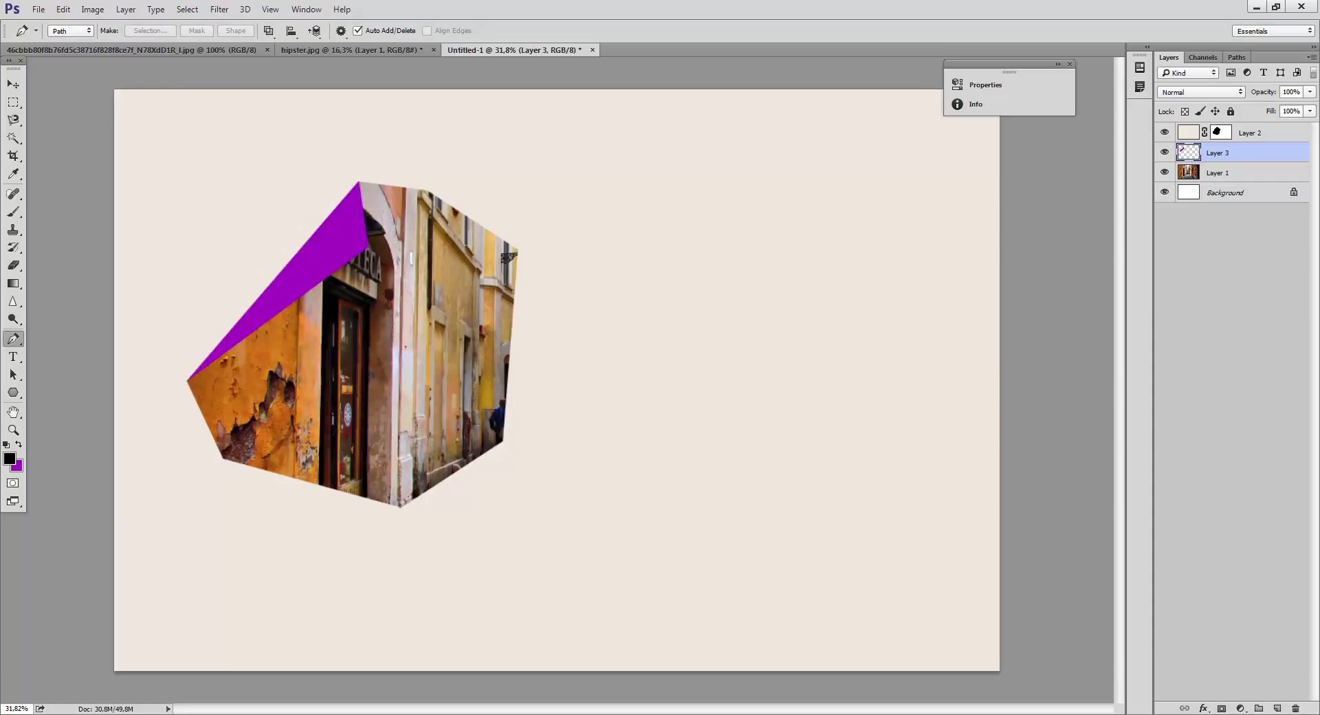
Step: On a new layer above the photo, outline a triangular facet beside the purple facet along the polygon's upper edge, fill it black and deselect
click(1205, 172)
key(ctrl+shift+alt+n)
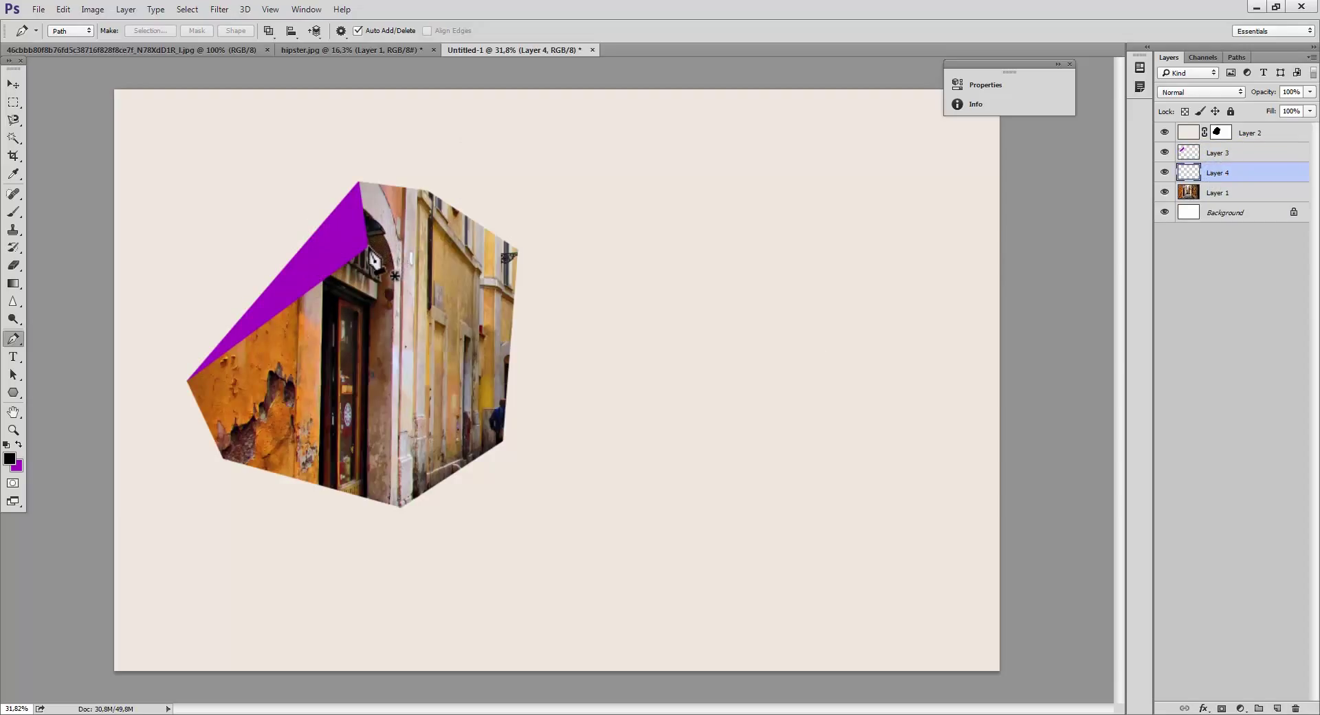
scroll(375, 255, up, 5)
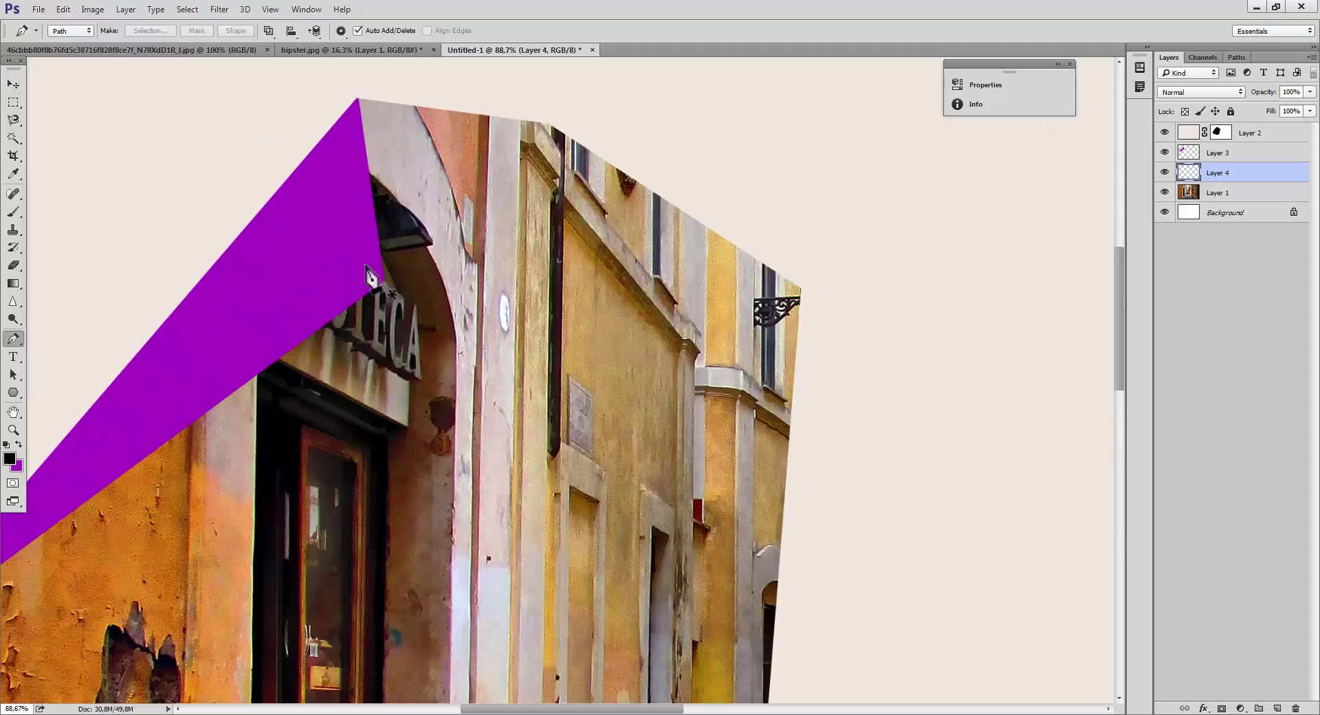
click(385, 282)
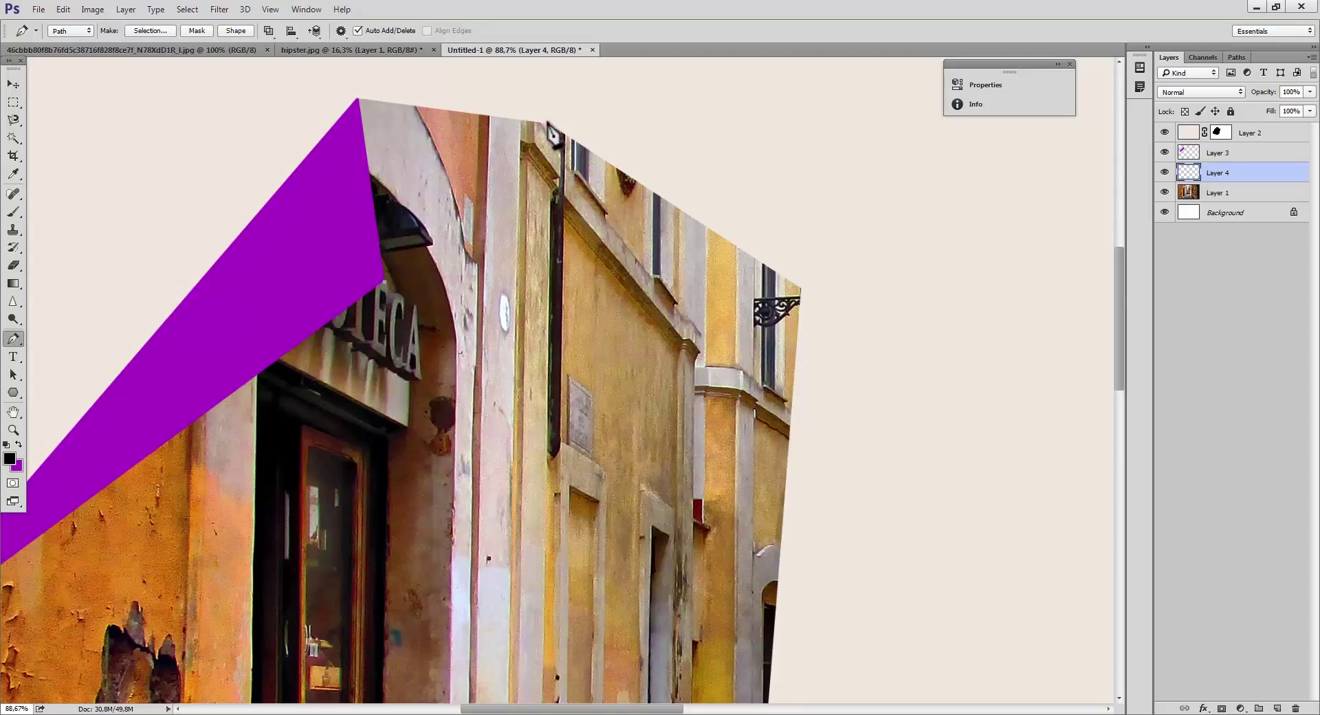
click(548, 123)
scroll(548, 125, down, 1)
click(550, 122)
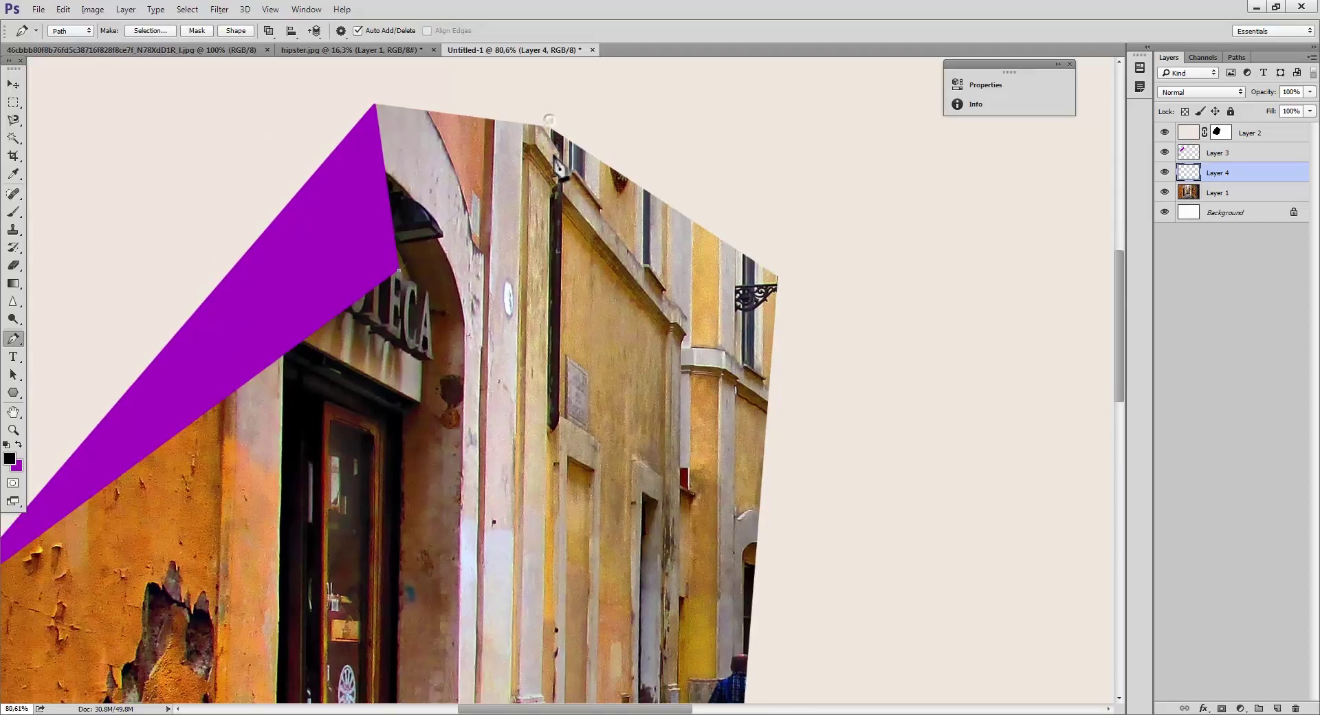
key(ctrl+alt+z)
click(374, 95)
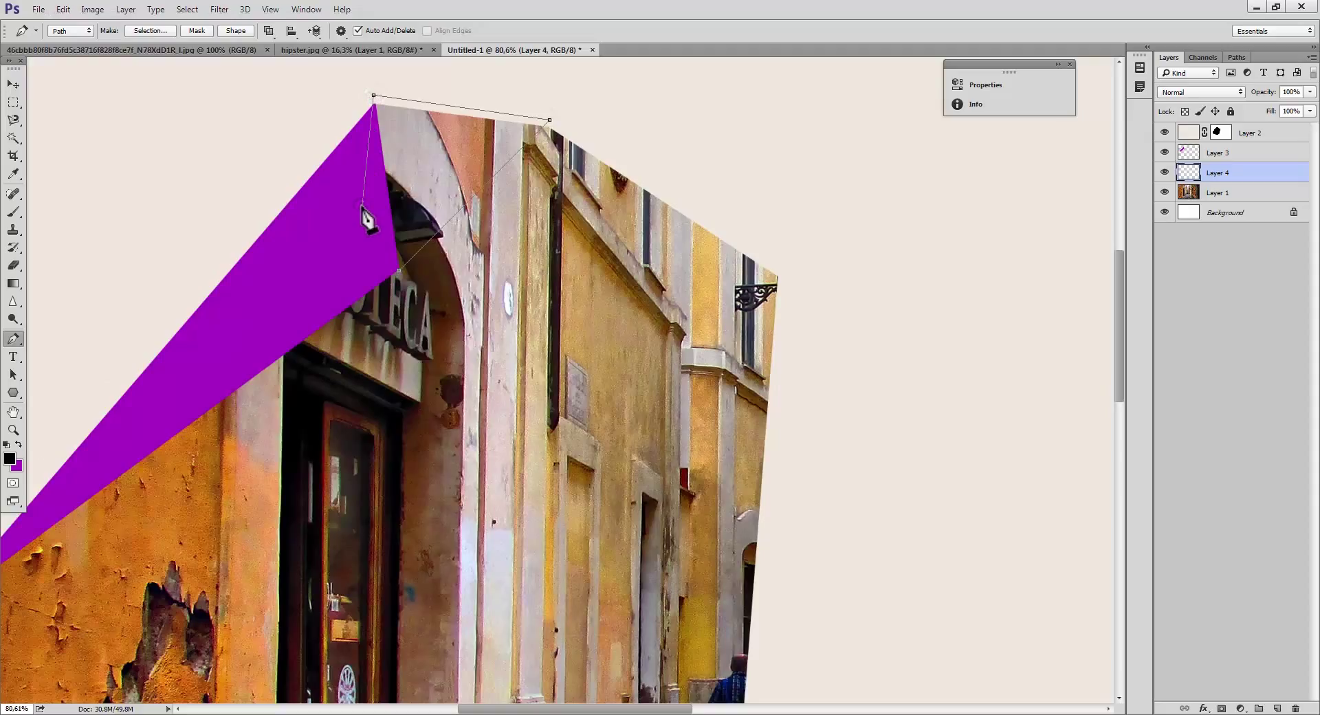
key(ctrl+Return)
key(ctrl+BackSpace)
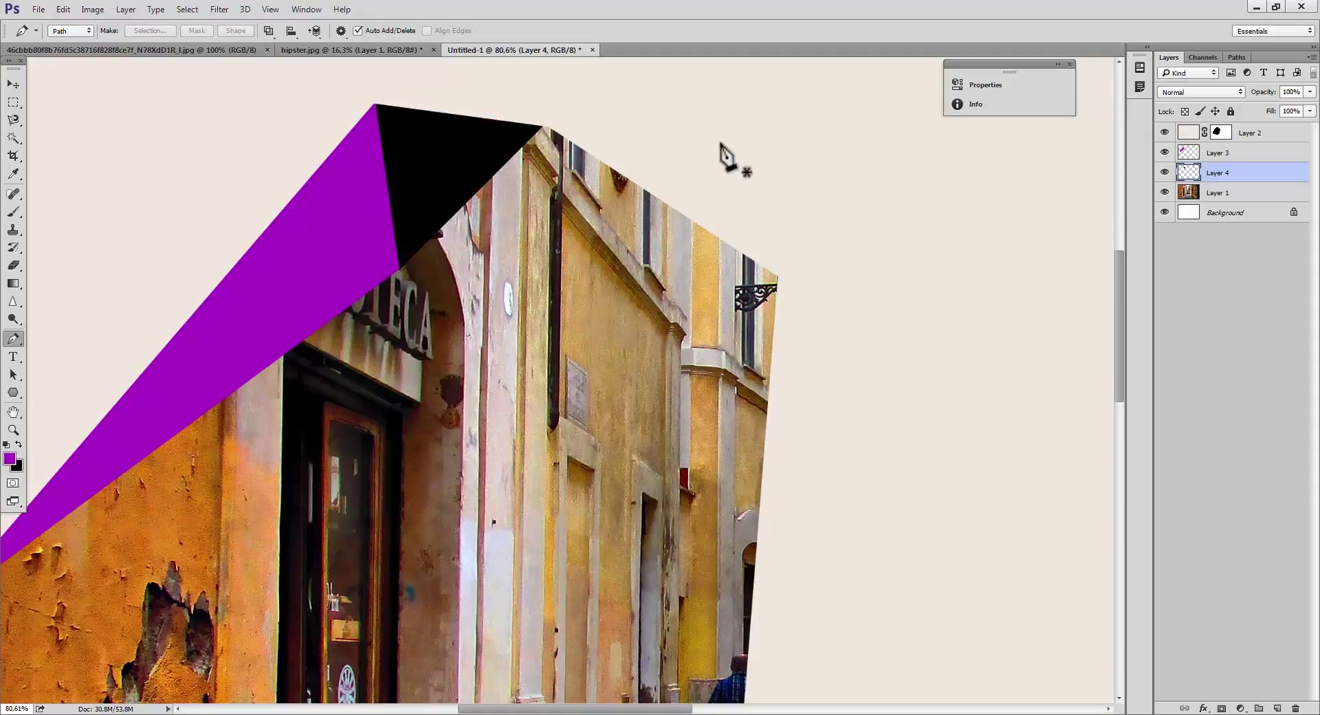
Step: Add another layer above the photo and make a pen-drawn selection for a facet between the black facet and the polygon's upper-right corner
click(1278, 193)
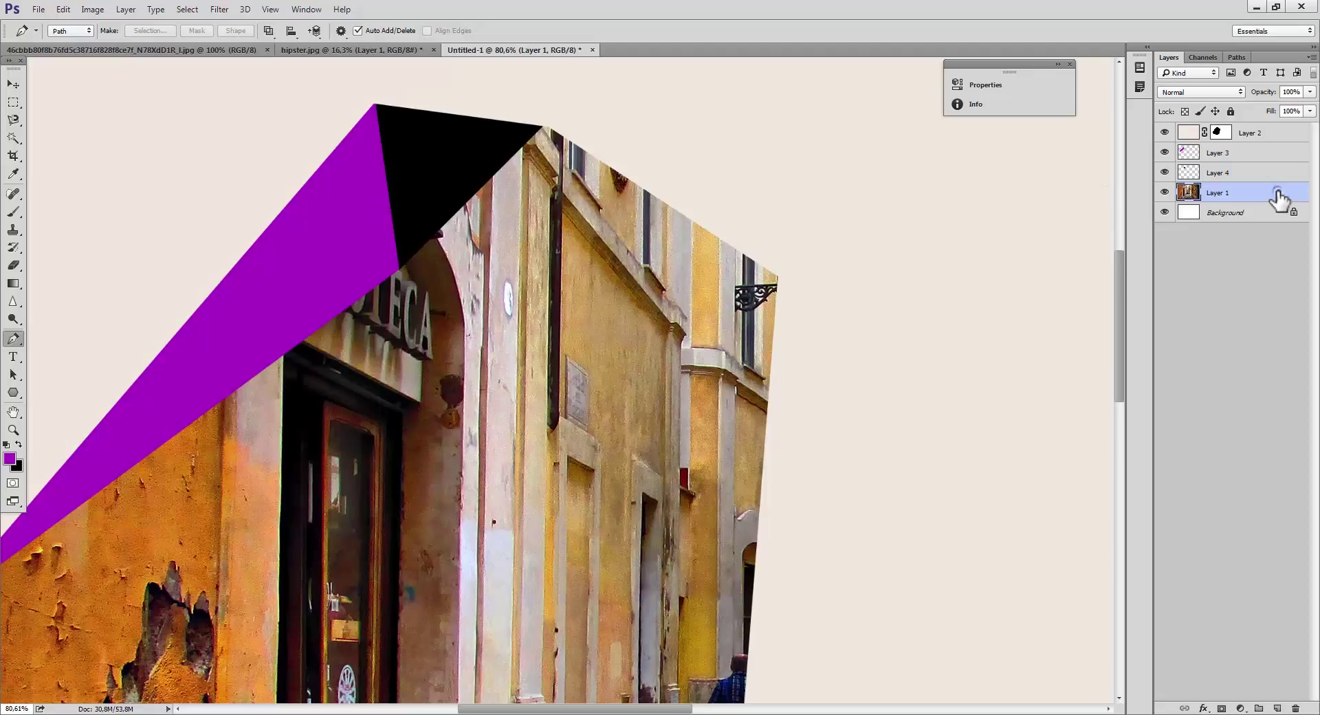
key(ctrl+shift+alt+n)
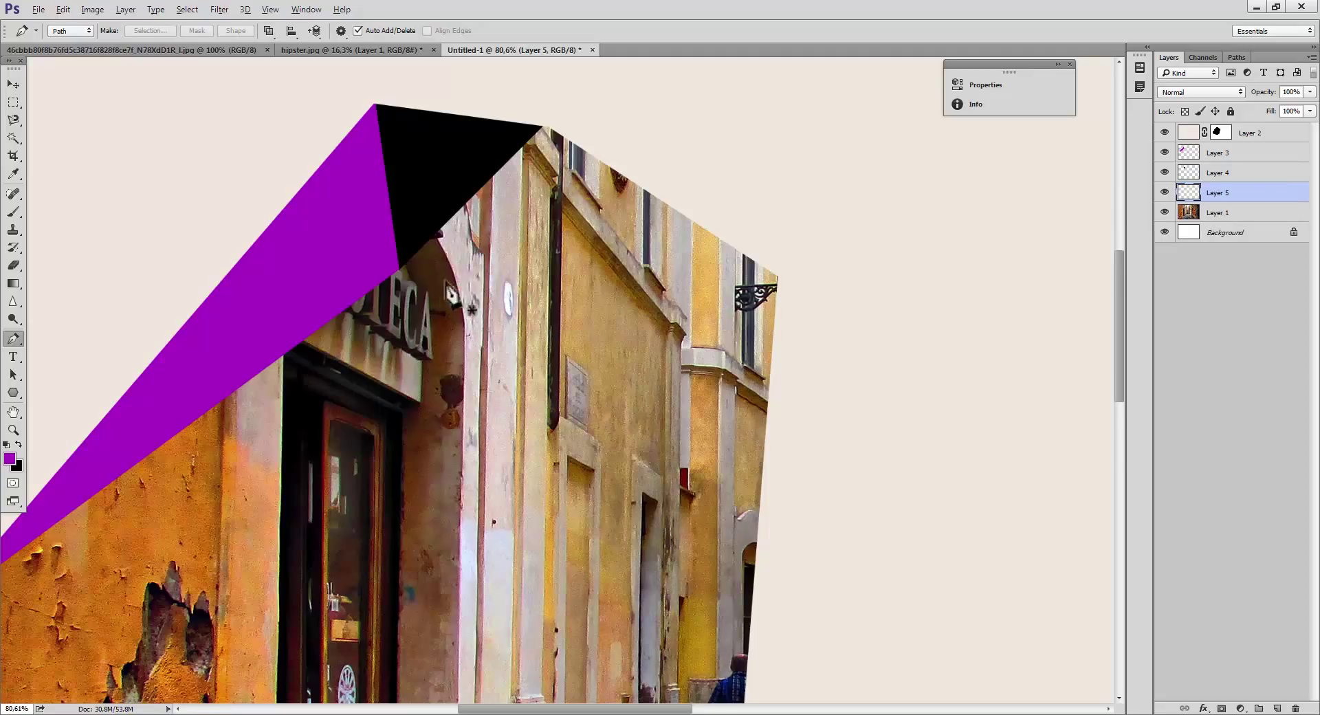
scroll(440, 297, down, 1)
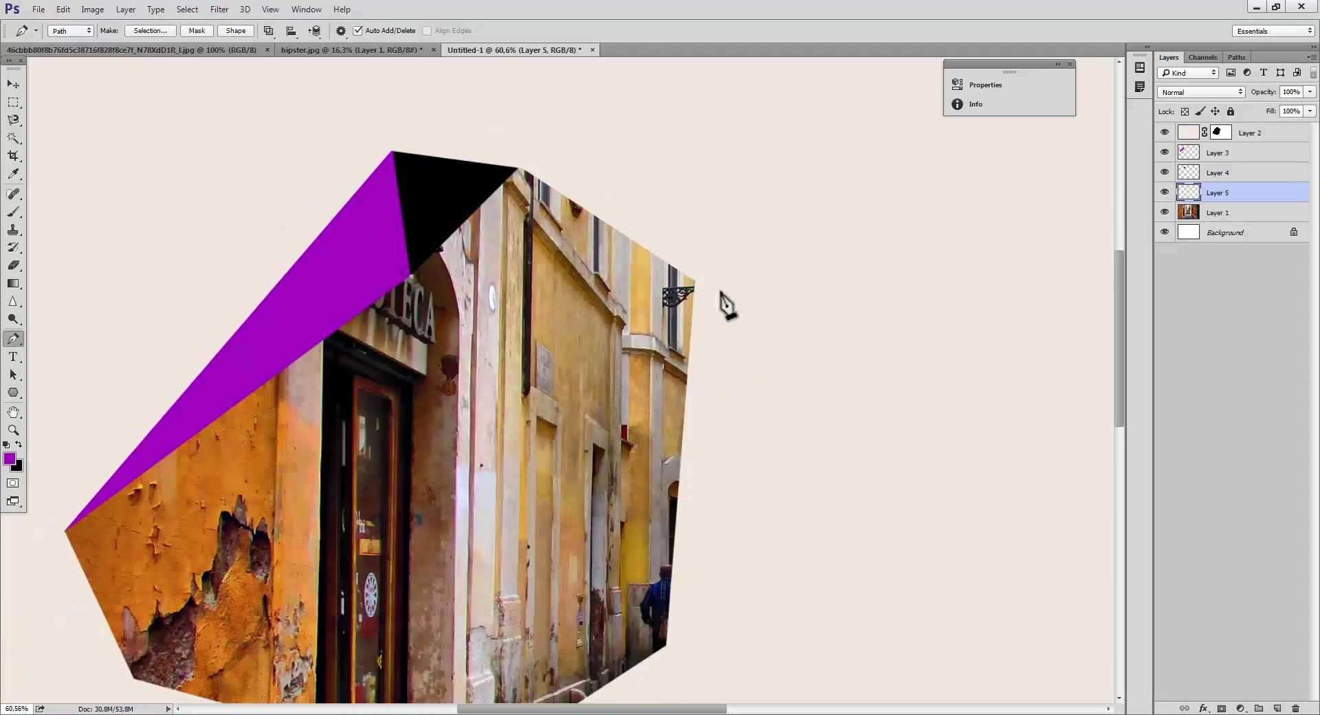
click(698, 280)
key(ctrl+z)
click(706, 280)
click(515, 163)
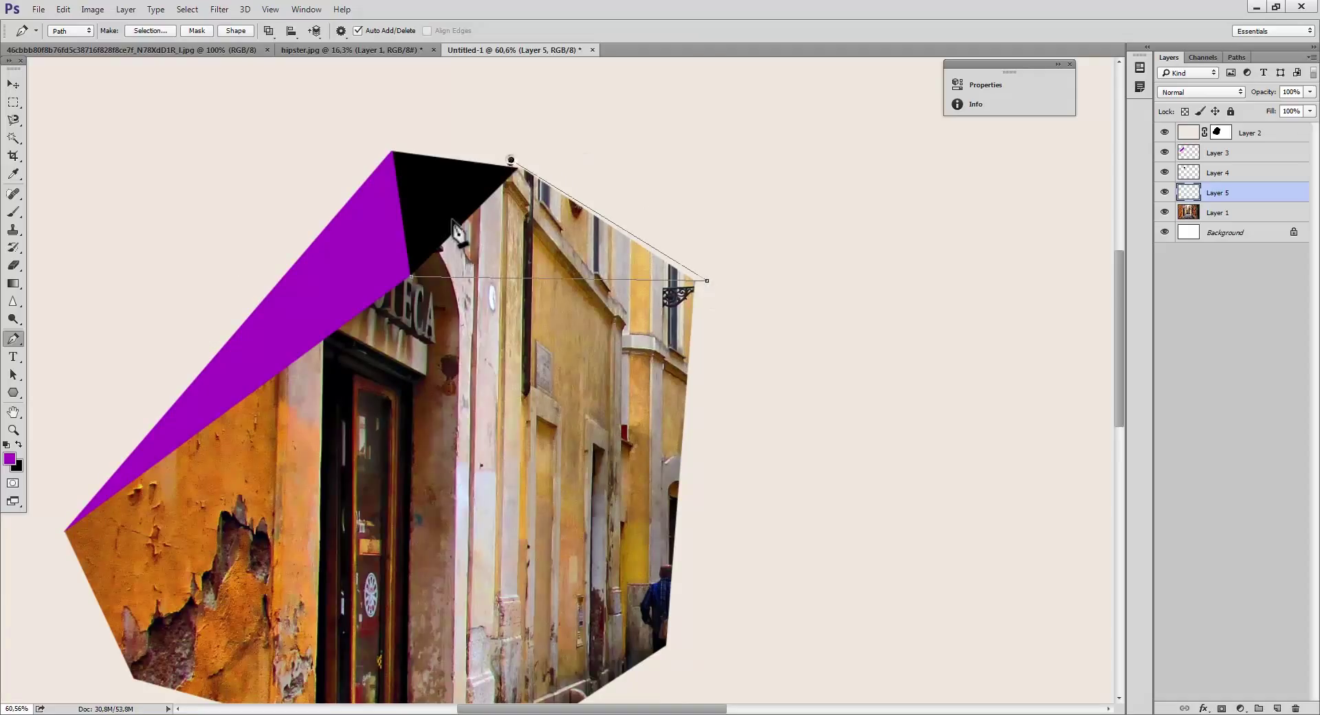
key(ctrl+Return)
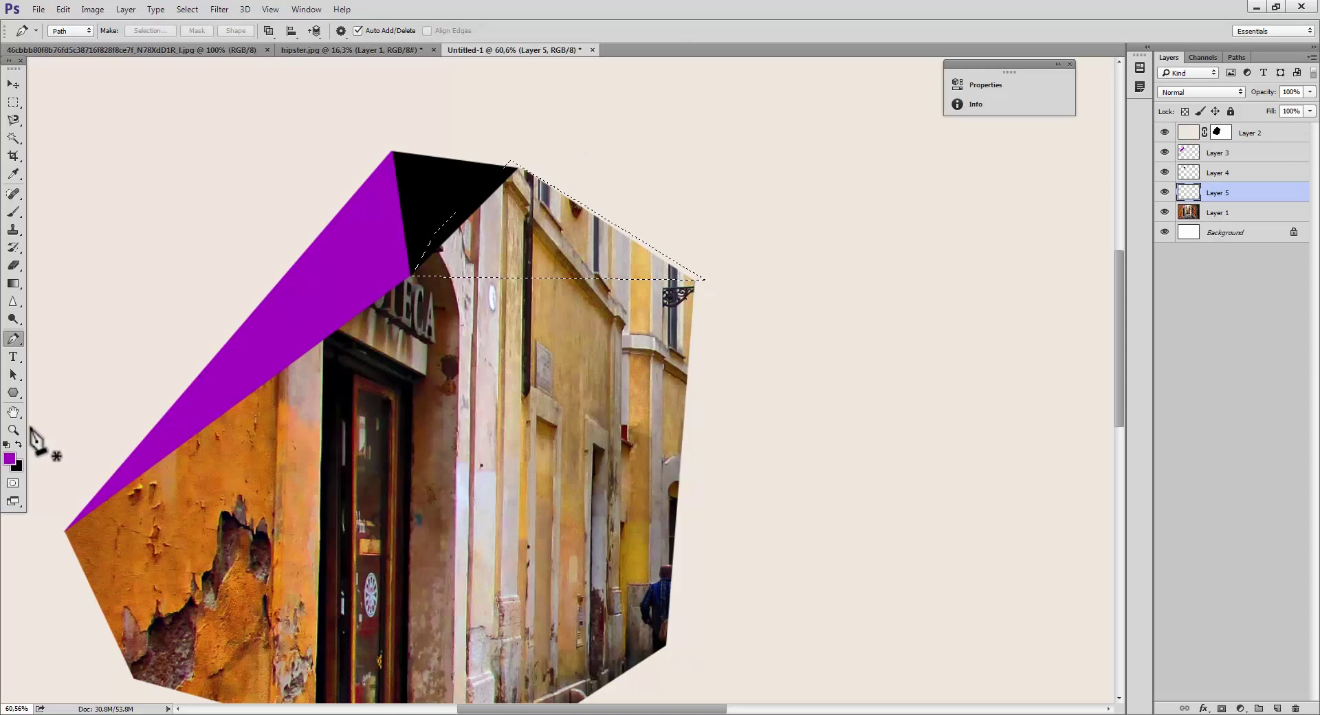
Step: Choose a bright blue, fill the selected upper-right facet with it and deselect
key(d)
key(x)
click(10, 459)
click(456, 264)
click(427, 199)
click(581, 179)
key(x)
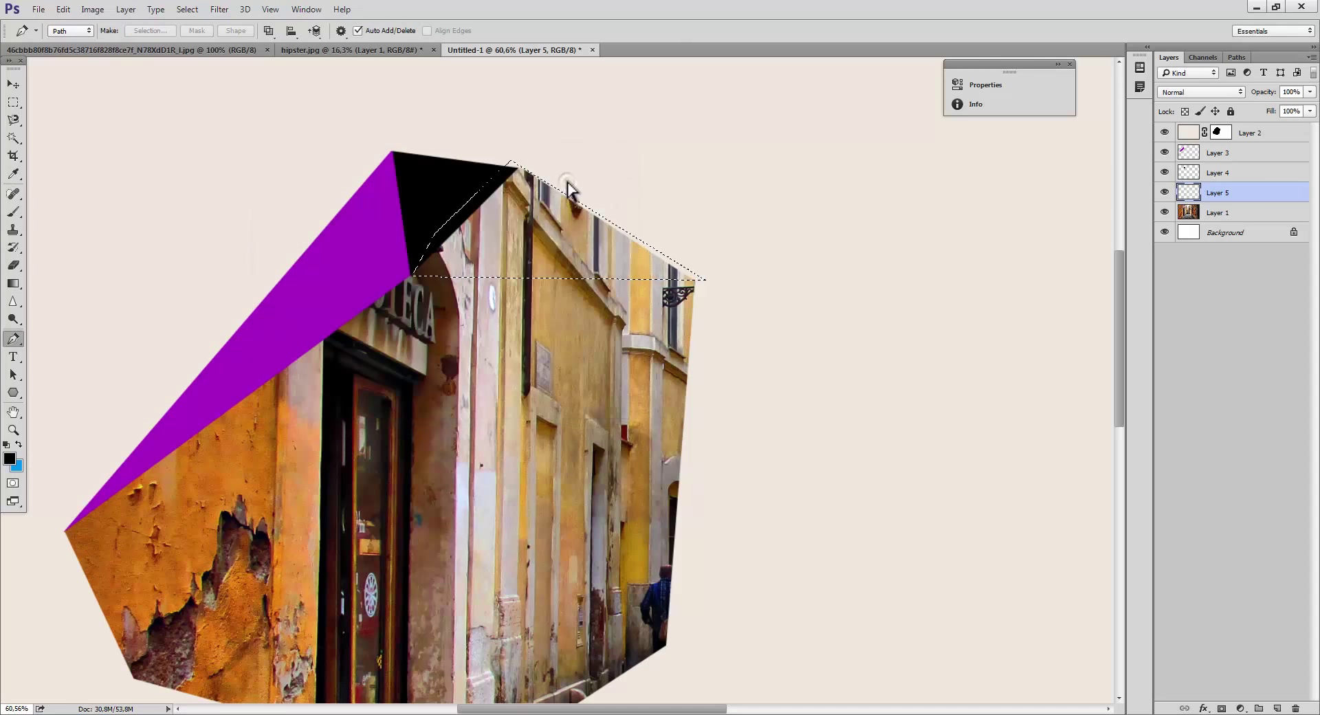
key(ctrl+BackSpace)
key(ctrl+d)
Step: Add a layer above the photo and make a pen-drawn selection for a facet at the polygon's lower-left edge, reaching under the purple facet
double_click(1238, 212)
click(925, 101)
key(ctrl+shift+alt+n)
scroll(295, 380, down, 3)
click(134, 603)
click(303, 257)
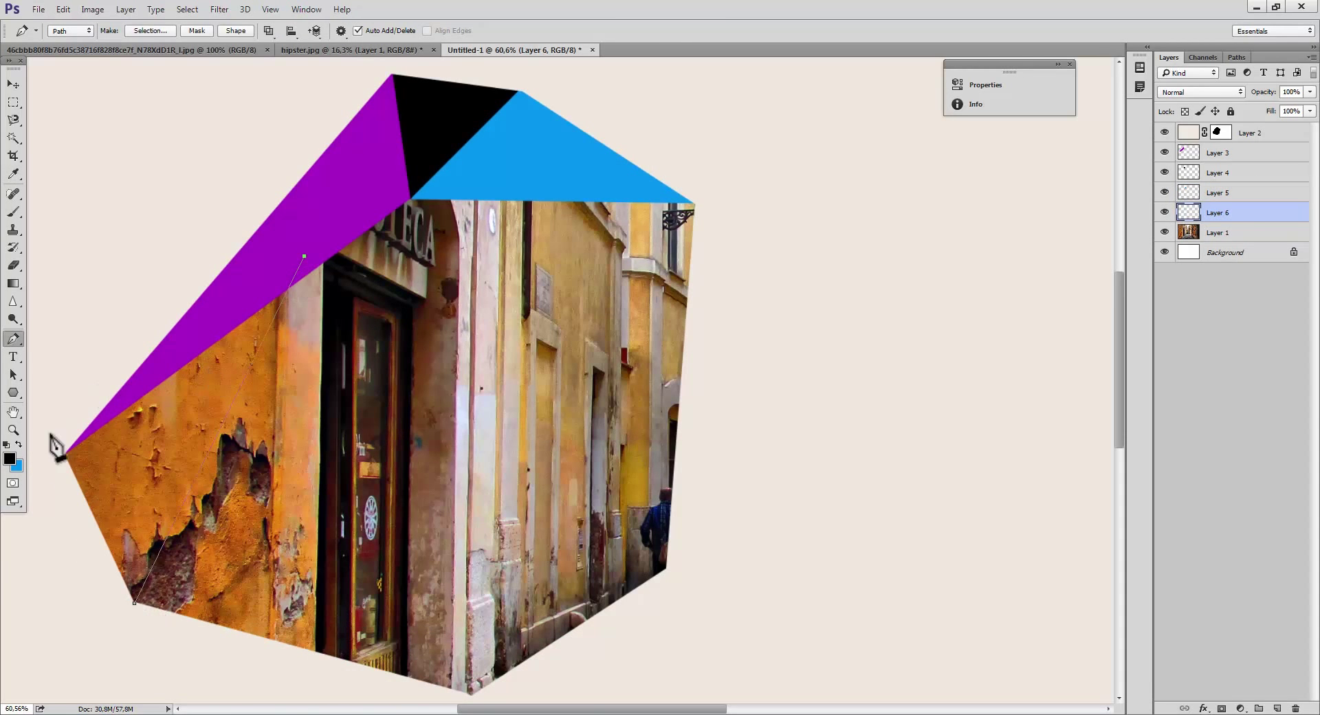
click(44, 477)
click(90, 652)
click(134, 602)
key(ctrl+Return)
Step: Choose an orange, fill the selected lower-left facet with it and deselect
key(x)
click(10, 459)
click(457, 218)
click(456, 345)
click(581, 179)
key(x)
key(ctrl+BackSpace)
key(ctrl+d)
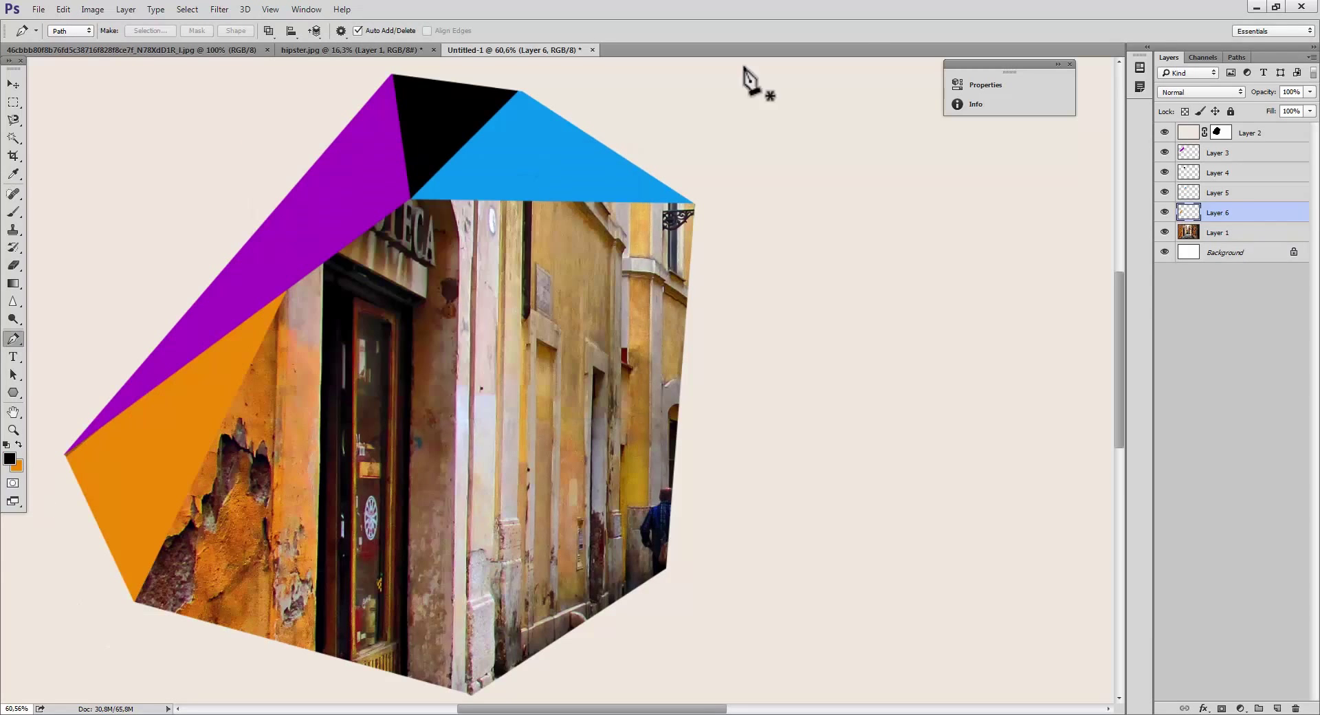
Step: On a new layer above the photo, outline a large triangular facet from the purple facet down to the polygon's bottom corner, fill it white and deselect
click(1226, 233)
key(ctrl+shift+alt+n)
click(288, 290)
scroll(393, 630, down, 2)
click(451, 679)
click(162, 621)
click(196, 514)
key(ctrl+Return)
key(d)
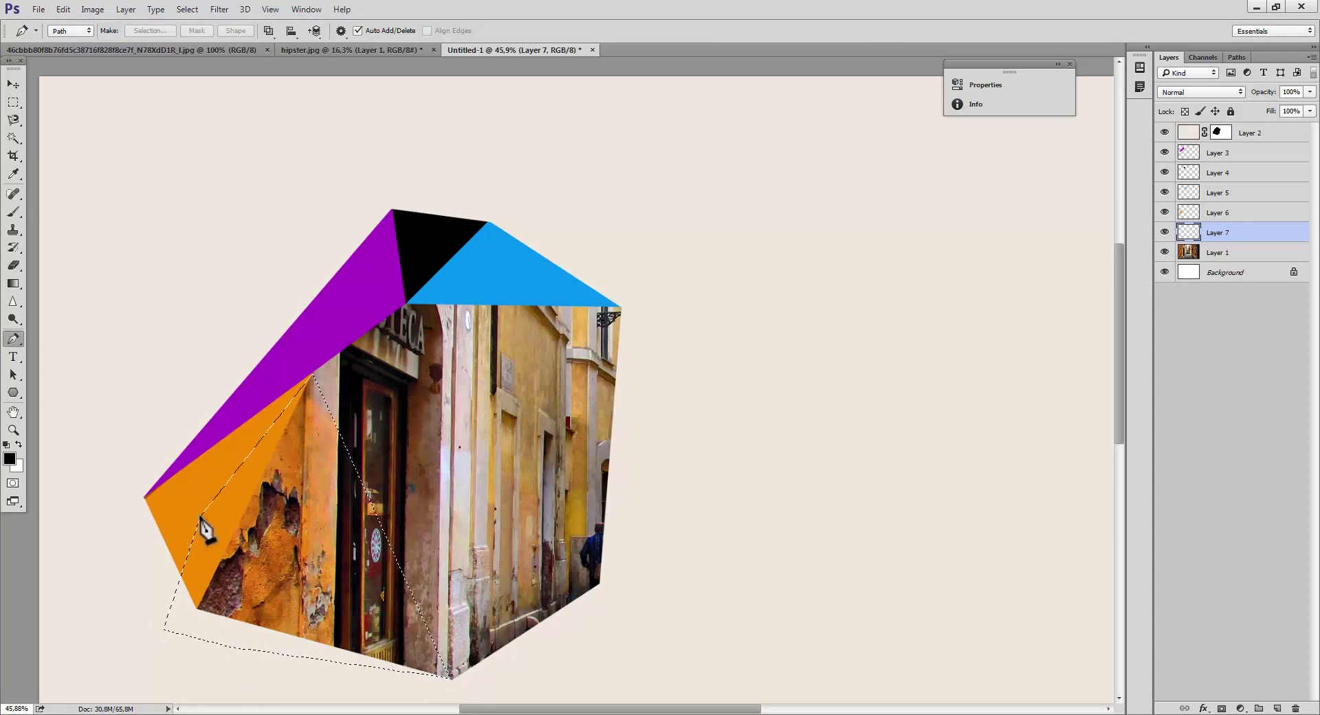
key(ctrl+BackSpace)
key(ctrl+d)
Step: Add a layer above the photo and make a pen-drawn selection for a facet along the polygon's lower-right edge beside the white facet
click(1214, 254)
key(ctrl+shift+alt+n)
click(383, 541)
click(599, 585)
click(416, 697)
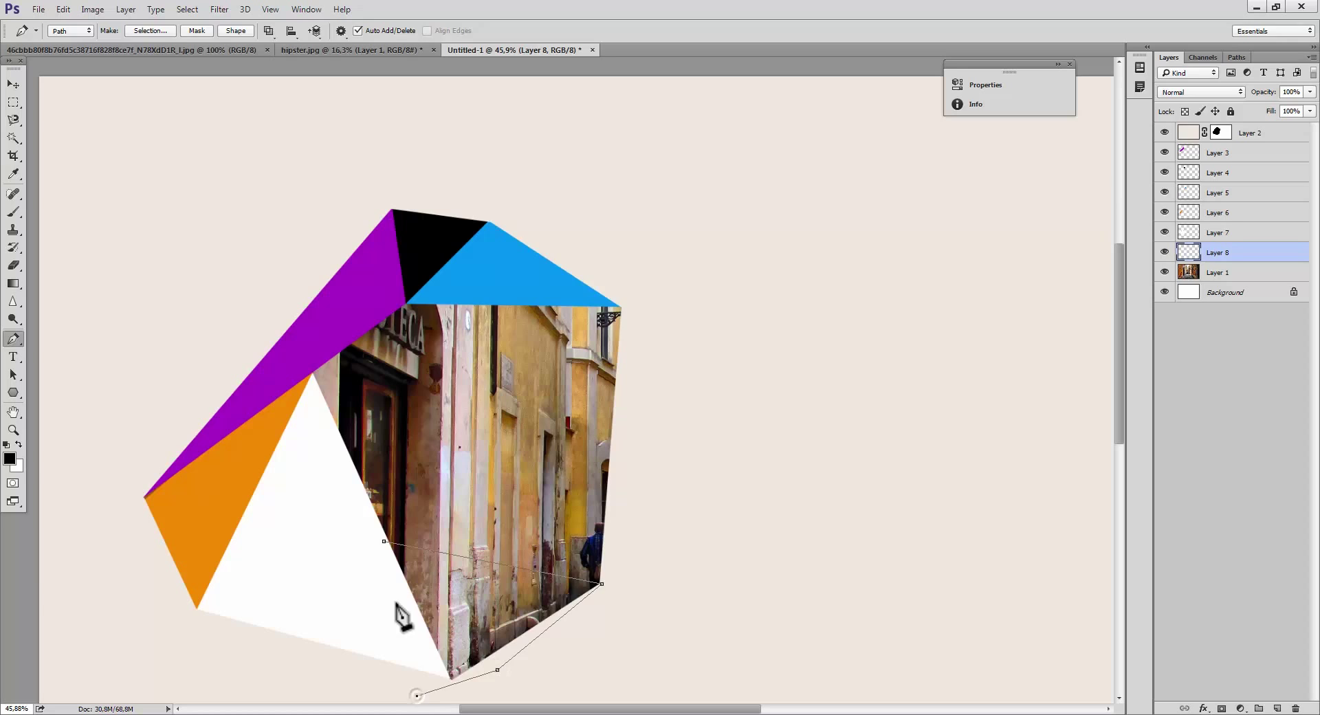
click(384, 541)
key(ctrl+Return)
Step: Choose a pinkish red, fill the selected lower-right facet with it and deselect
key(x)
click(10, 459)
click(566, 178)
key(x)
key(ctrl+BackSpace)
key(ctrl+d)
Step: Add a layer above the photo and make a pen-drawn selection for a facet along the polygon's right edge, between its upper-right corner and the red facet
click(1210, 275)
key(ctrl+shift+alt+n)
click(623, 305)
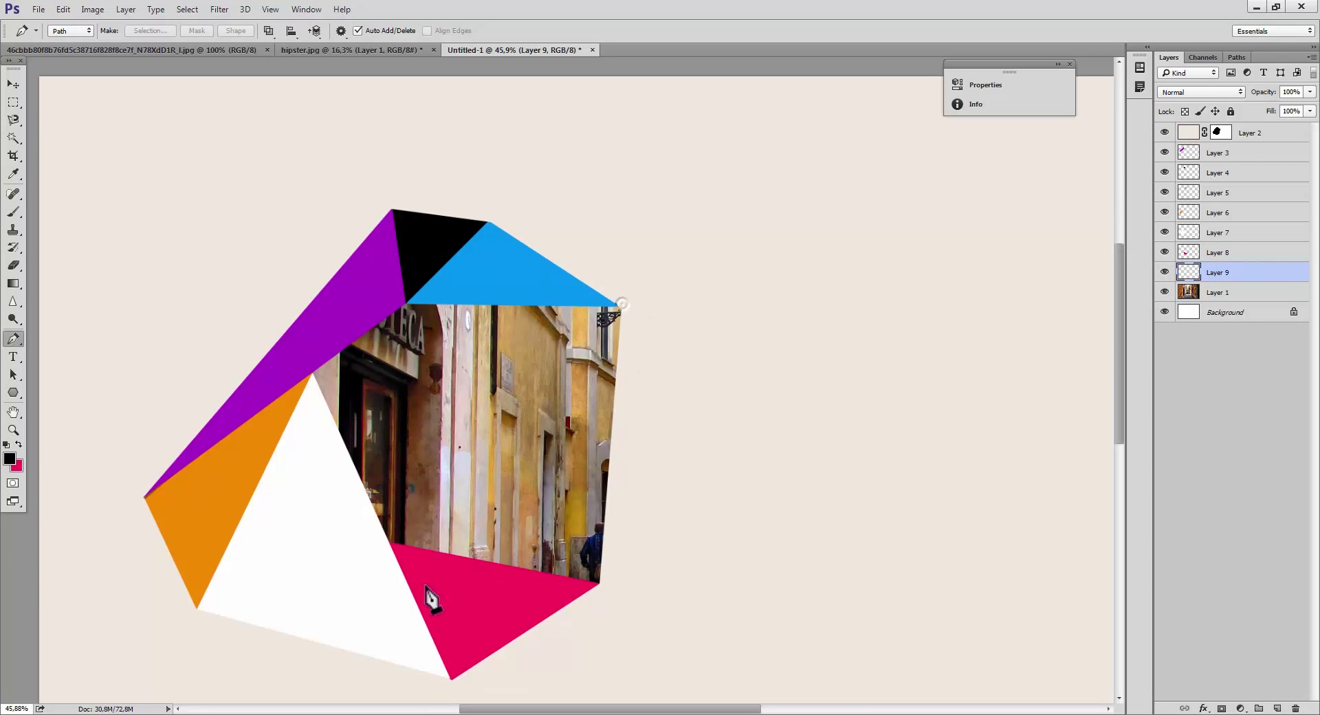
click(383, 547)
click(610, 596)
click(646, 335)
key(ctrl+Return)
Step: Choose a violet-blue, fill the selected right-hand facet with it and deselect
key(x)
click(10, 458)
click(579, 179)
key(x)
key(ctrl+BackSpace)
key(ctrl+d)
Step: Add a layer above the photo and make a pen-drawn selection covering the remaining uncovered centre of the polygon
click(1212, 293)
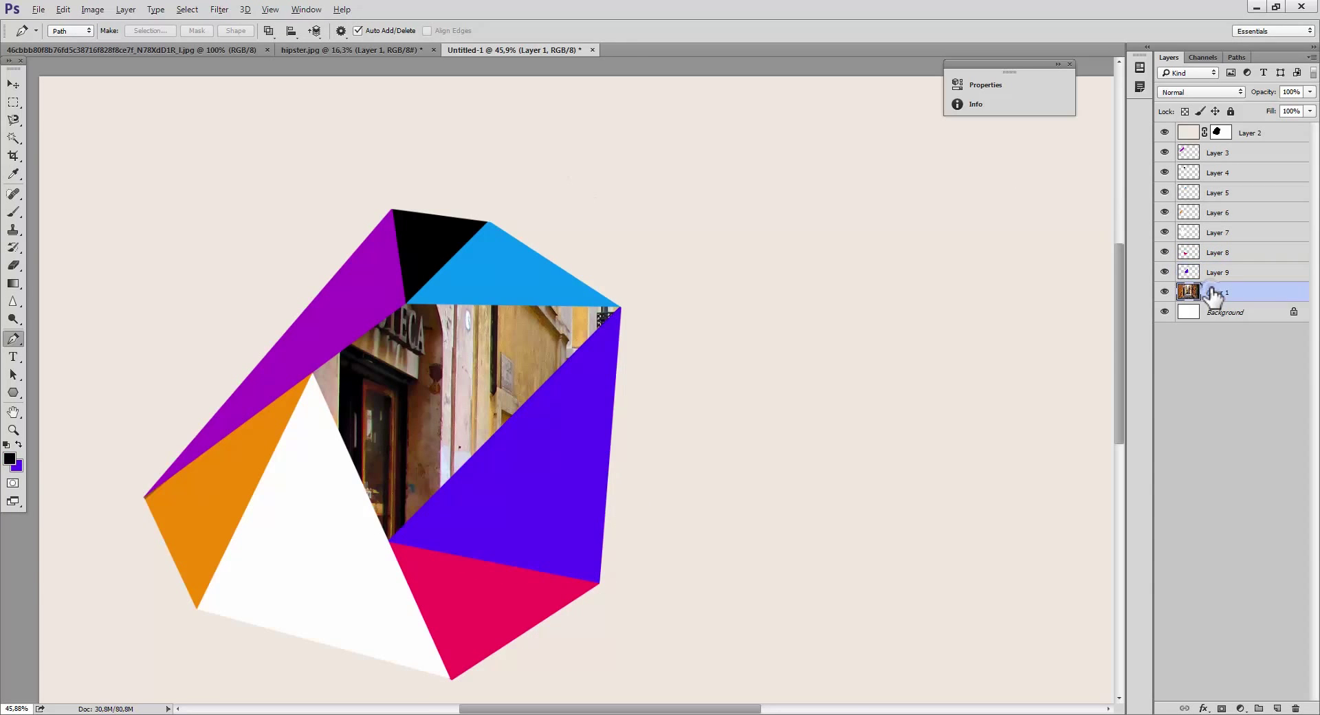
key(ctrl+shift+alt+n)
click(651, 295)
click(452, 546)
click(373, 552)
key(ctrl+Return)
Step: Choose a bright green, fill the selected central facet with it and deselect
key(d)
key(x)
click(8, 458)
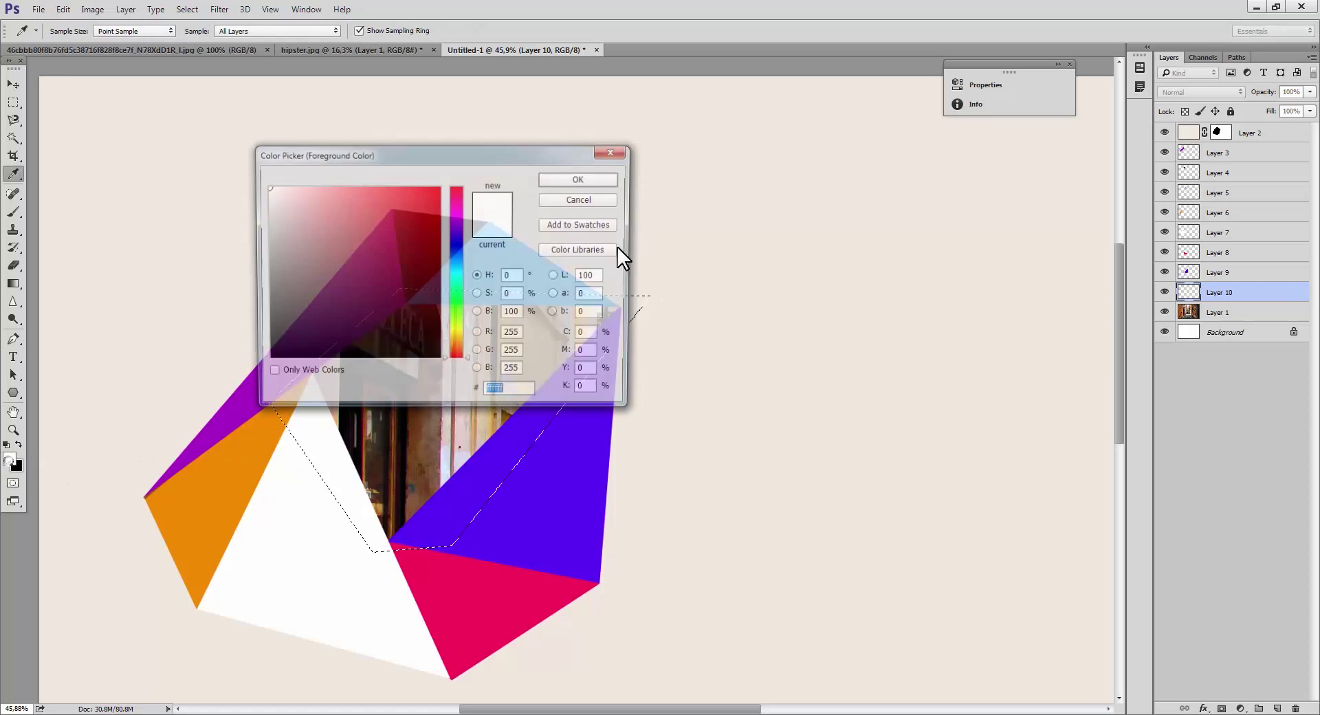
click(455, 290)
click(438, 200)
click(565, 182)
key(x)
key(p)
key(ctrl+BackSpace)
key(ctrl+d)
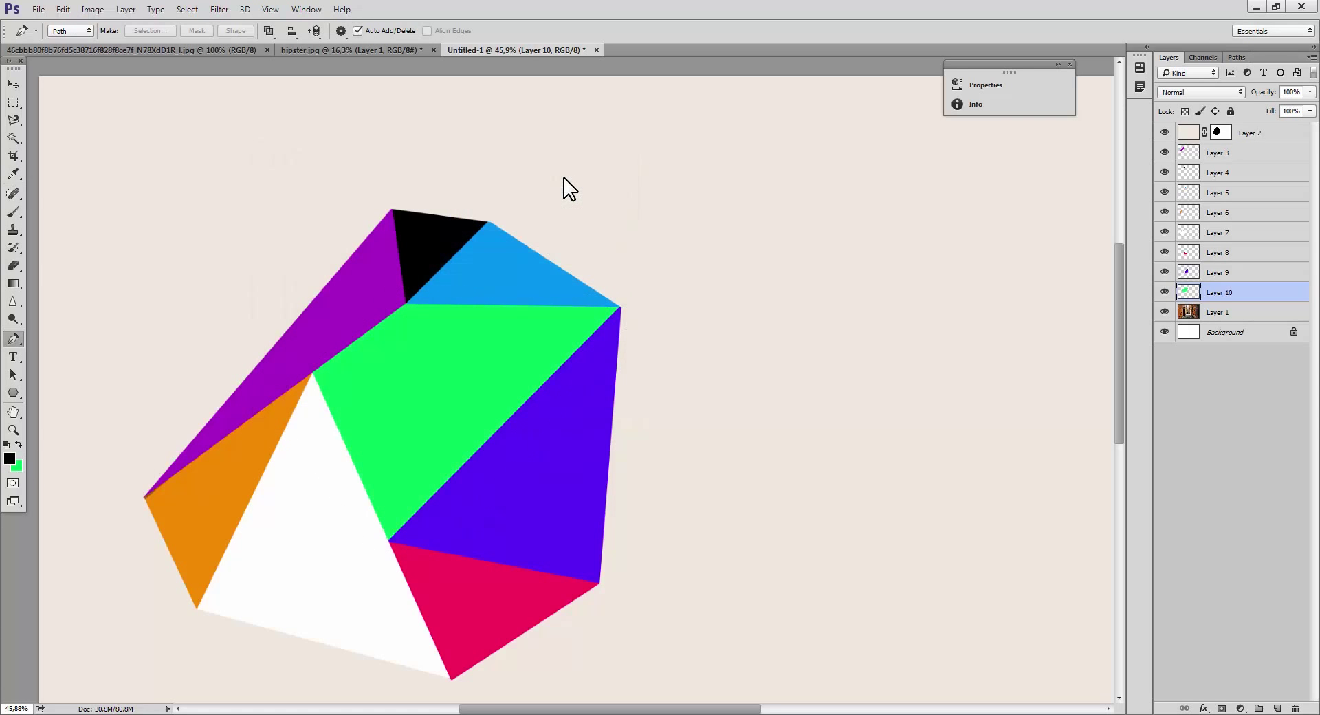
Step: Try merging the eight facet layers and selecting single facets by colour with the Magic Wand, and undo the merge
scroll(506, 288, down, 7)
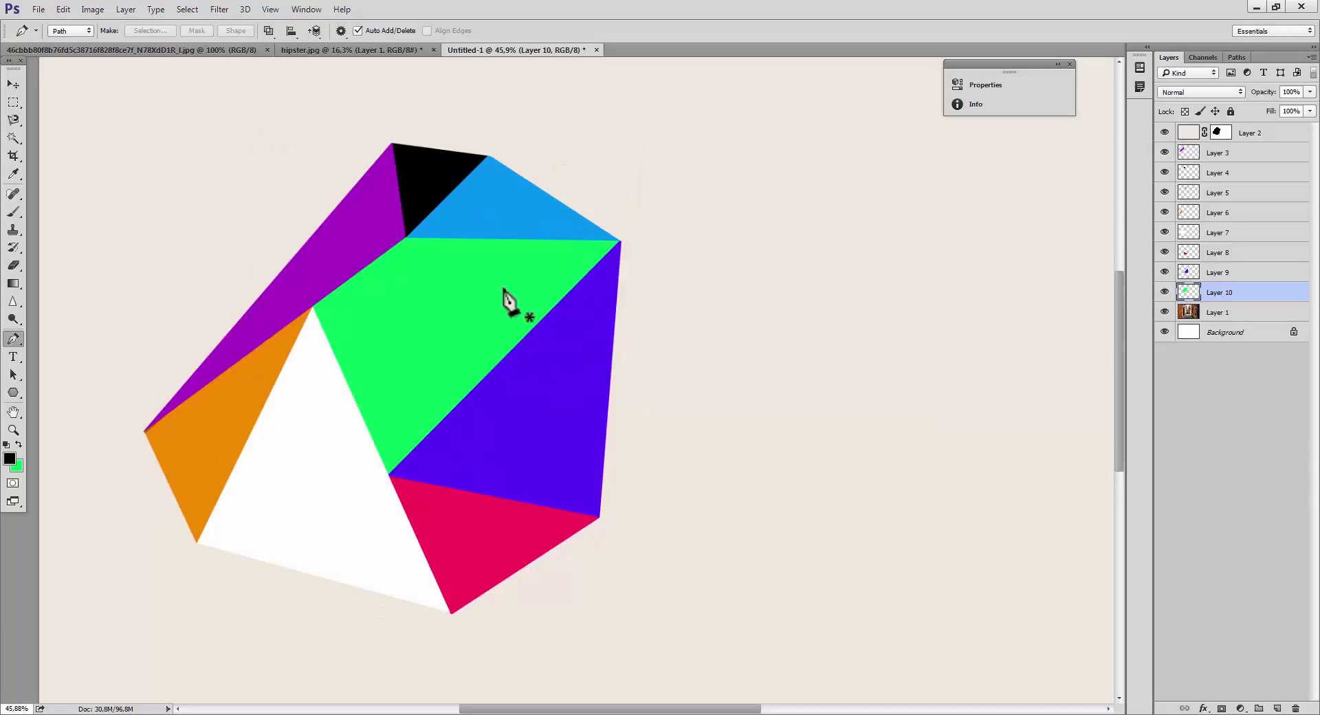
scroll(534, 364, down, 5)
scroll(447, 247, up, 2)
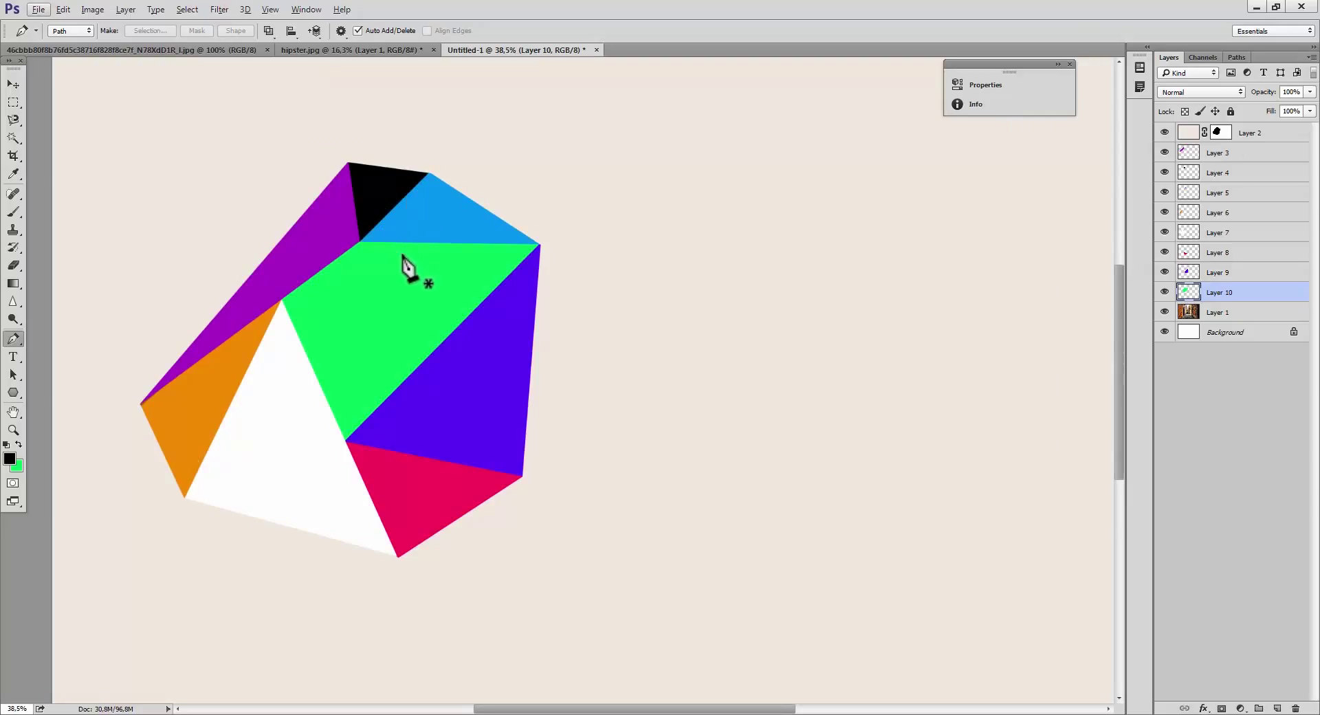
shift+click(1227, 156)
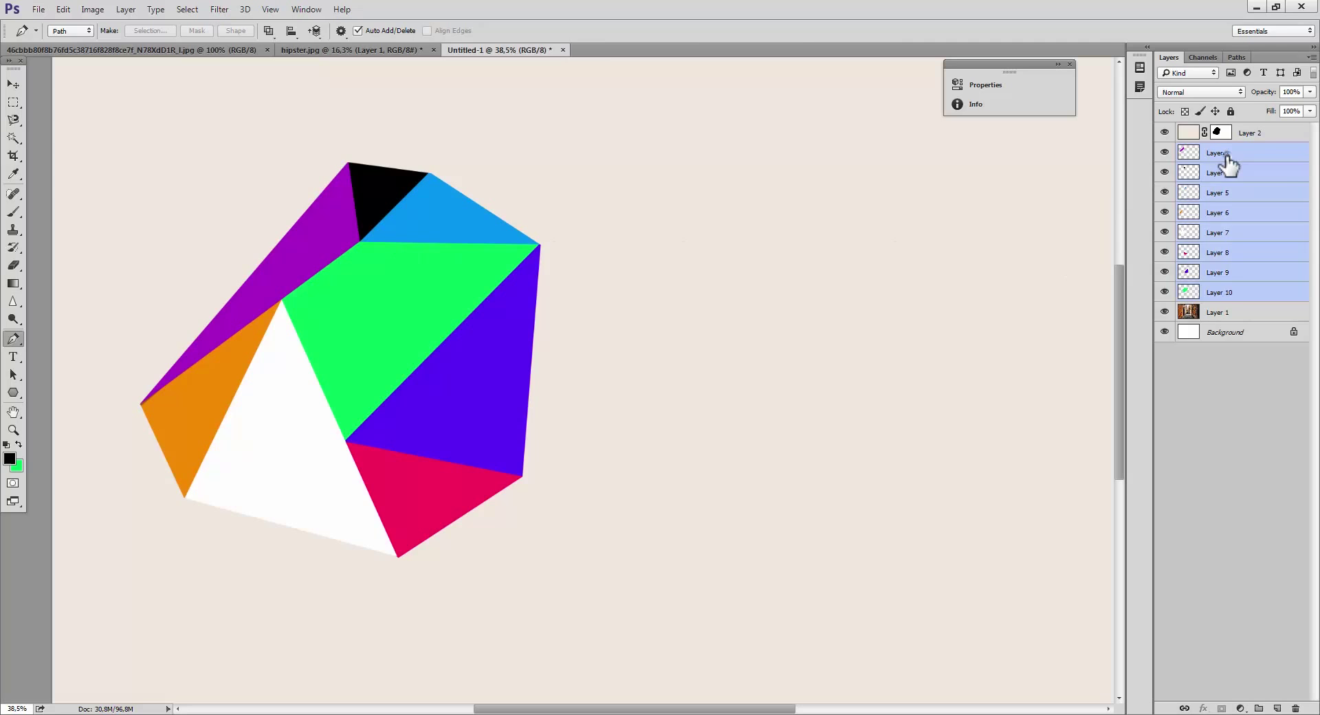
key(ctrl+e)
key(w)
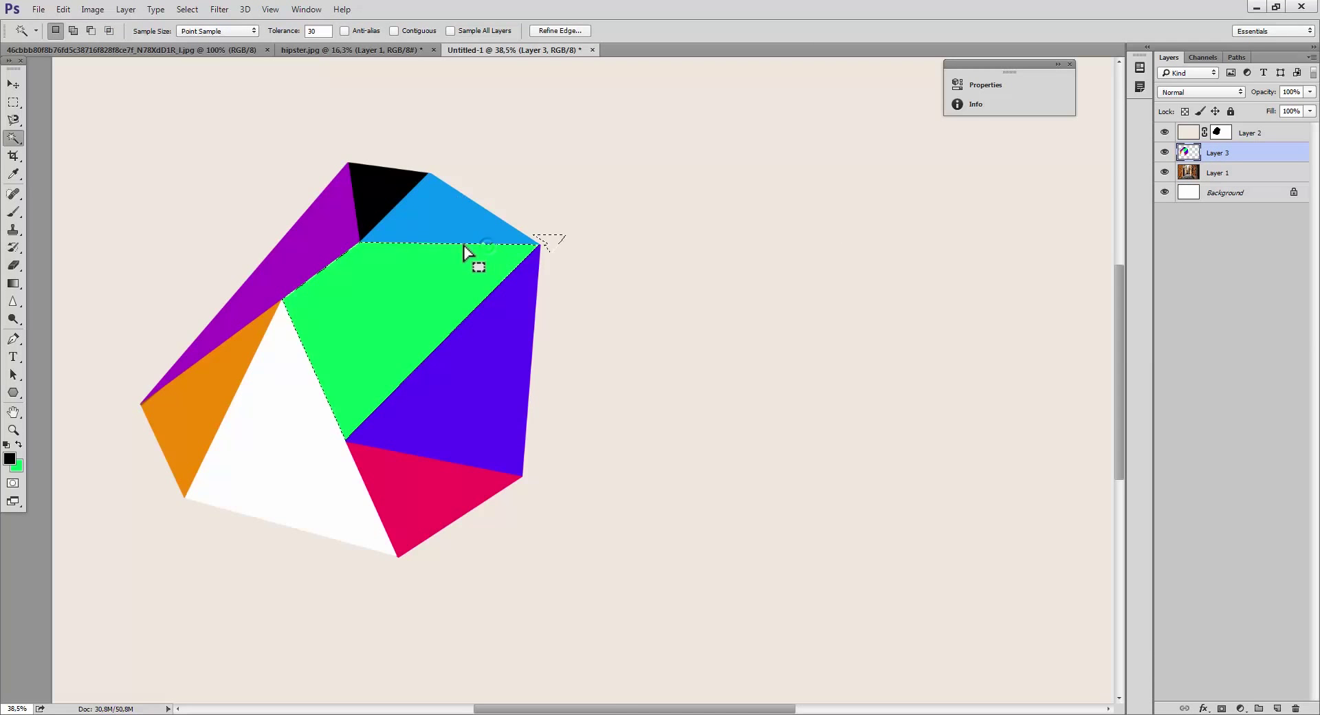
click(461, 261)
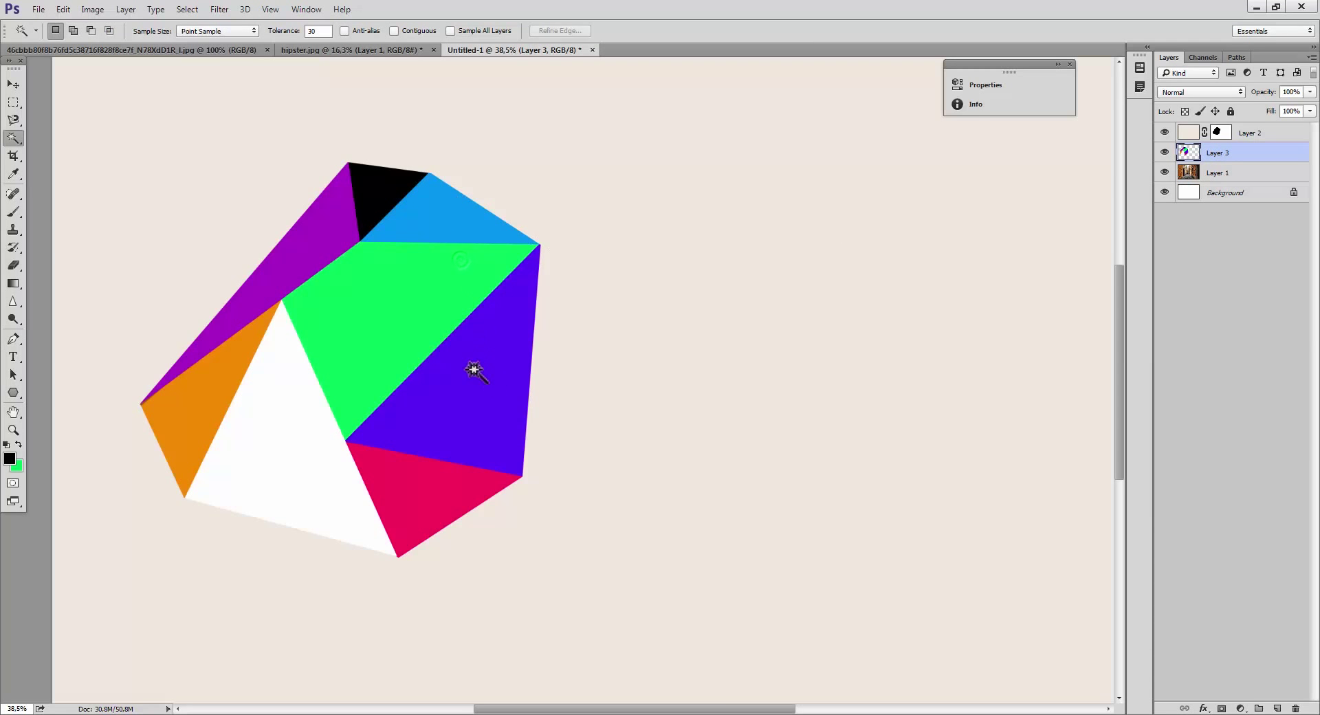
click(462, 434)
key(ctrl+d)
key(v)
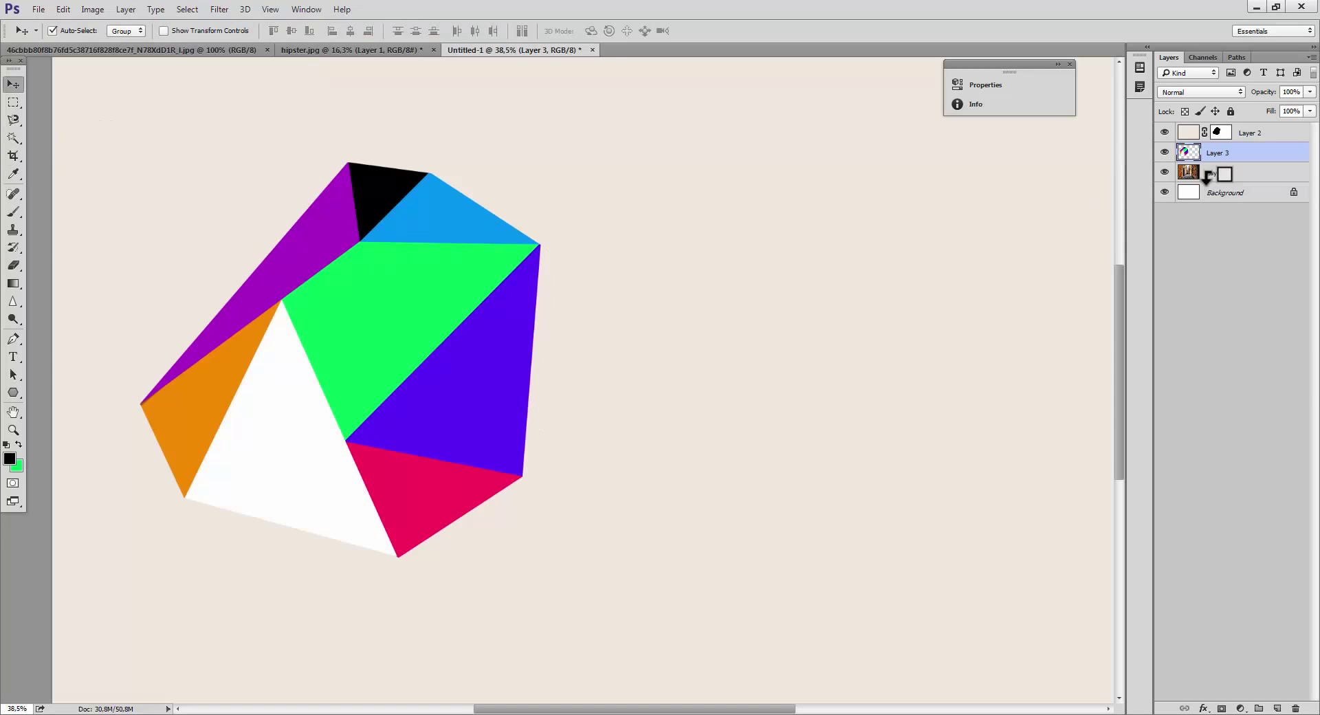
key(ctrl+alt+z)
key(ctrl+alt+z)
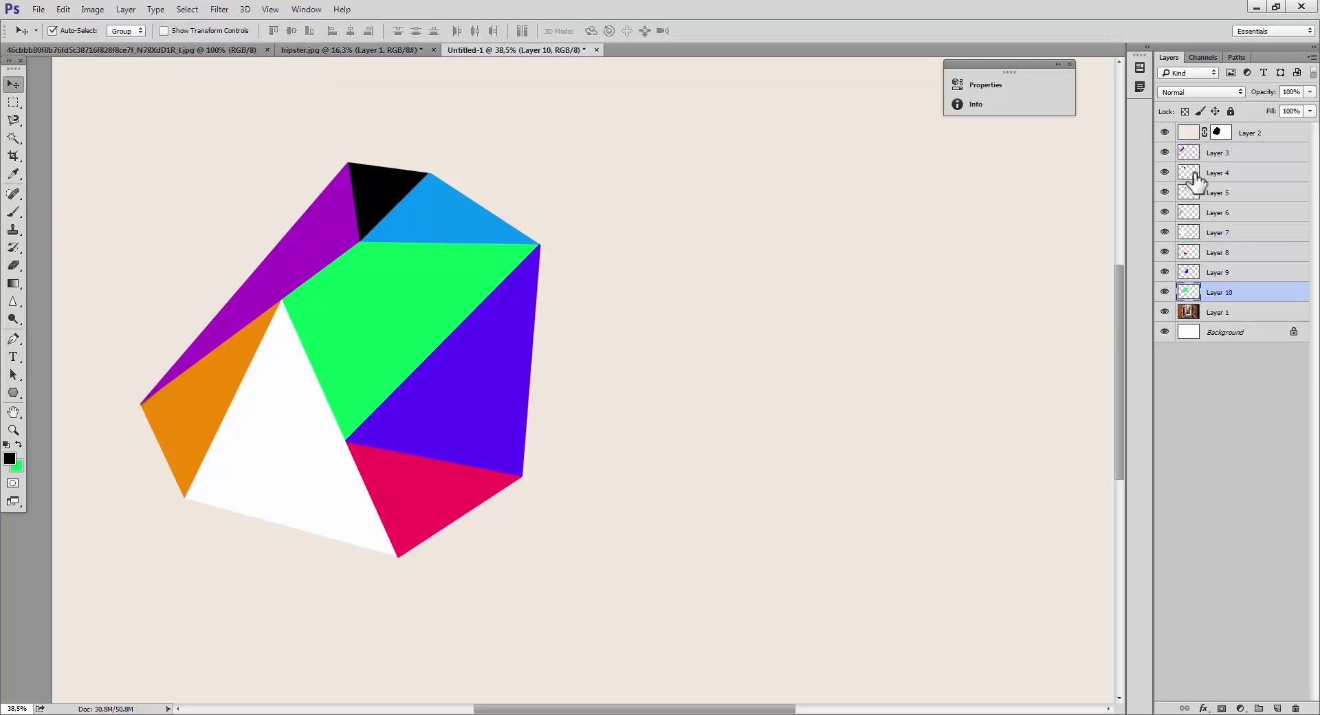
Step: Load the beige layer's mask as a selection of everything outside the polygon
key(ctrl)
click(1219, 133)
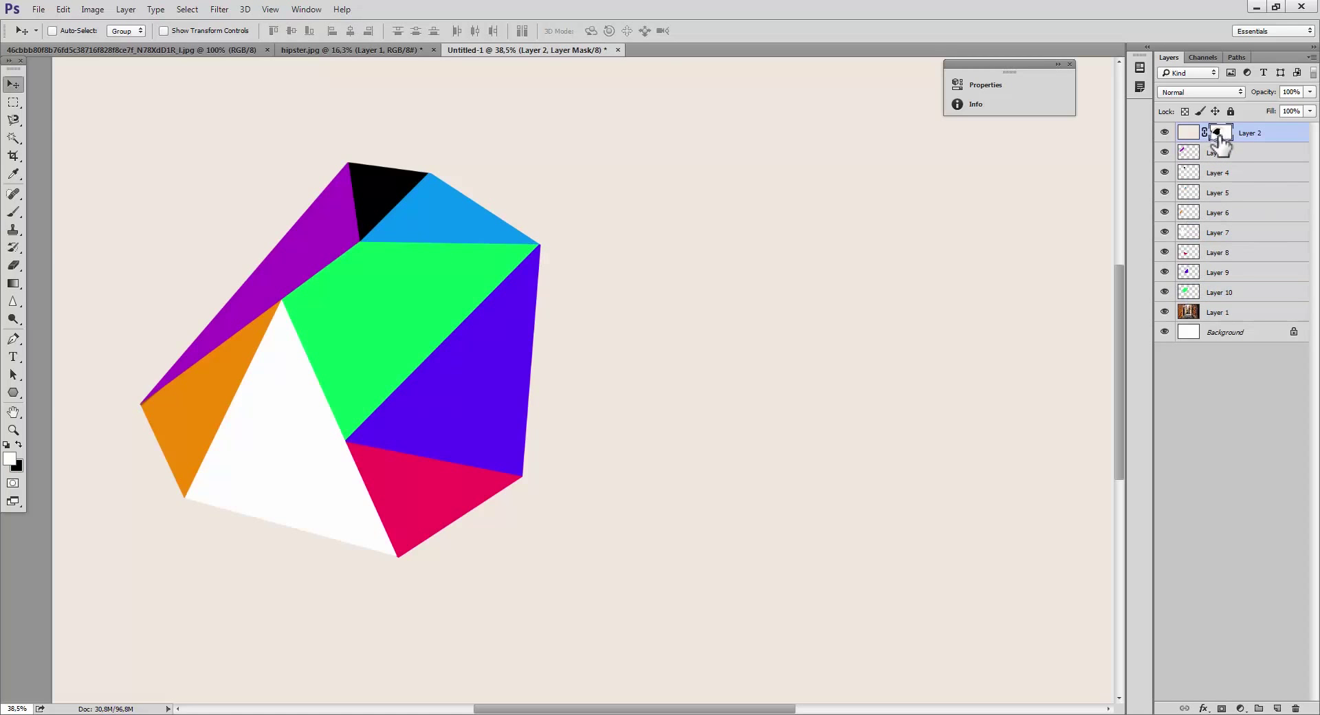
ctrl+click(1219, 133)
key(ctrl+0)
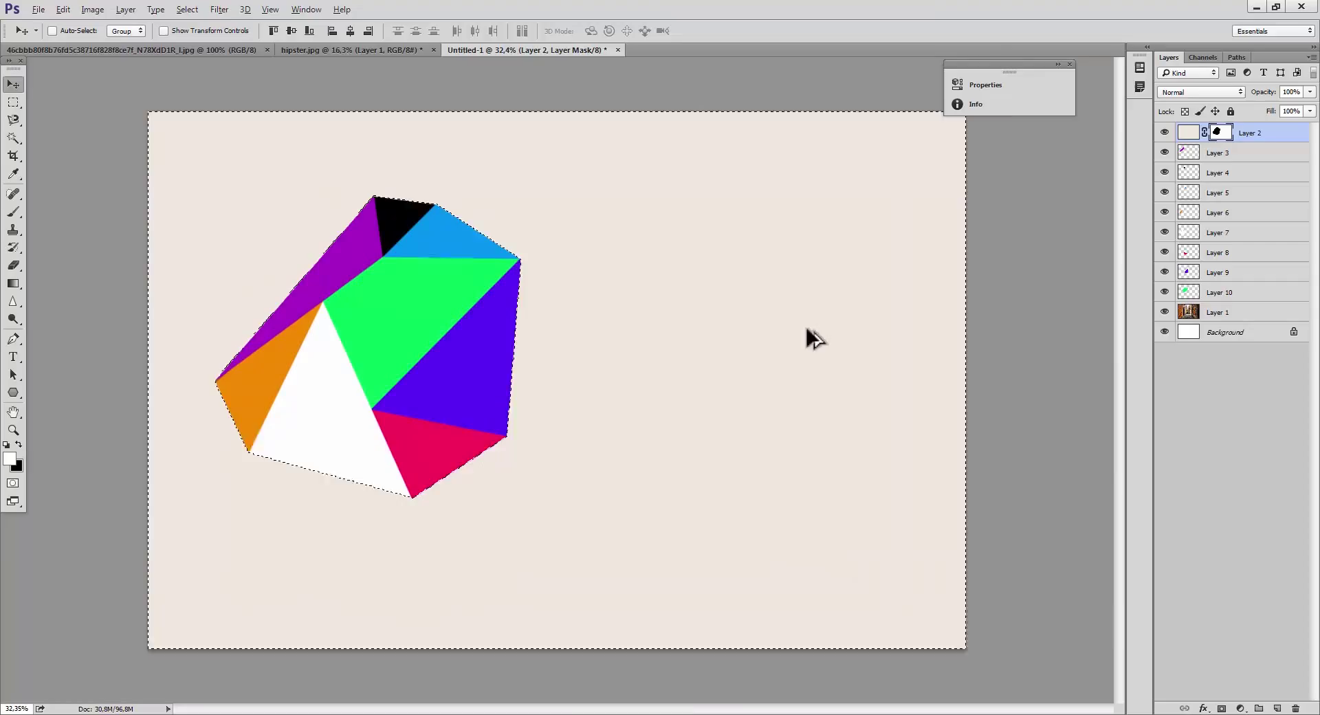
Step: Clear the area outside the polygon from each facet layer, Layer 3 through Layer 10, and deselect
click(1216, 152)
click(1218, 171)
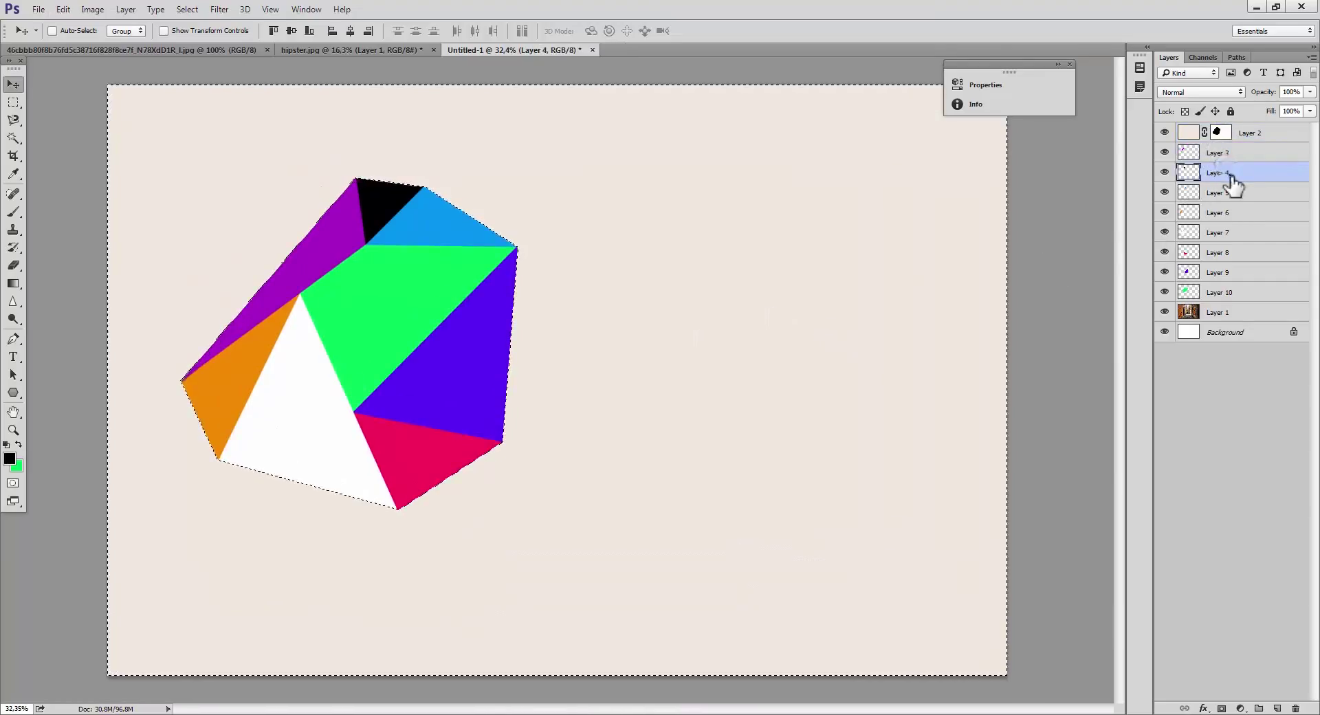
click(1234, 193)
click(1234, 213)
click(1234, 232)
click(1234, 253)
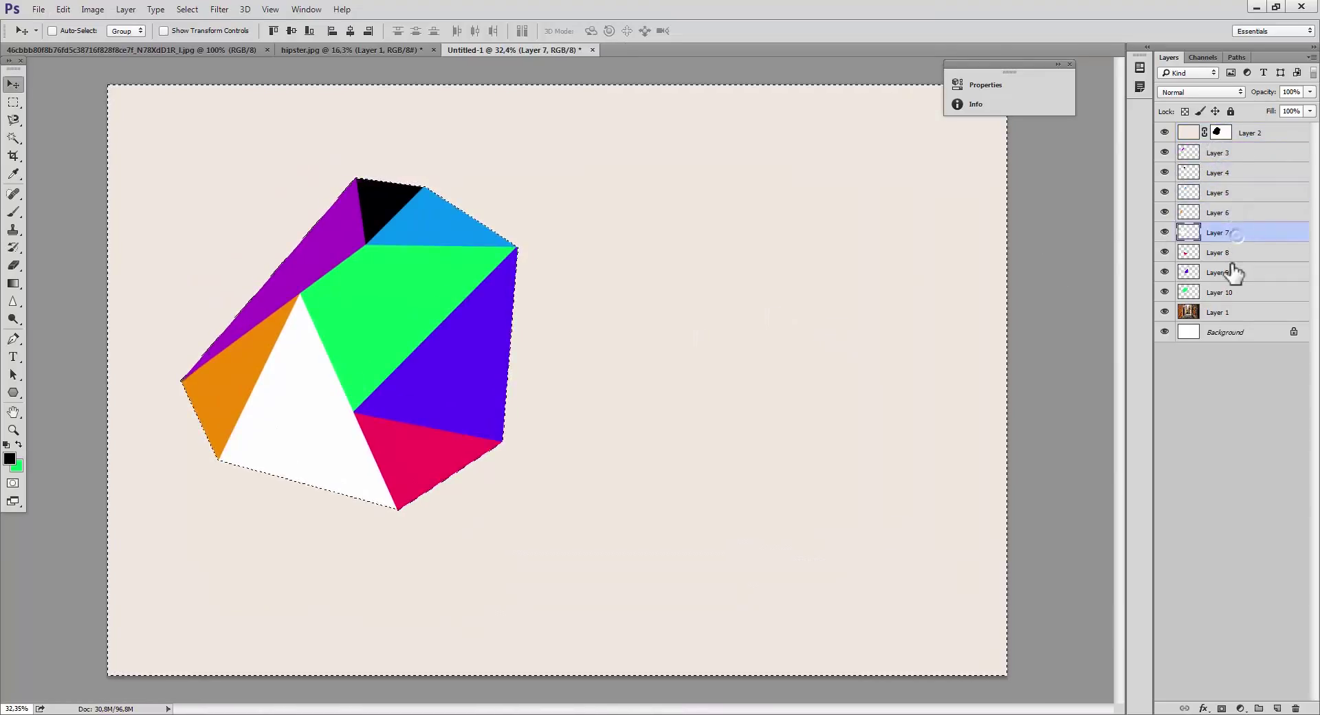
click(1234, 272)
click(1231, 292)
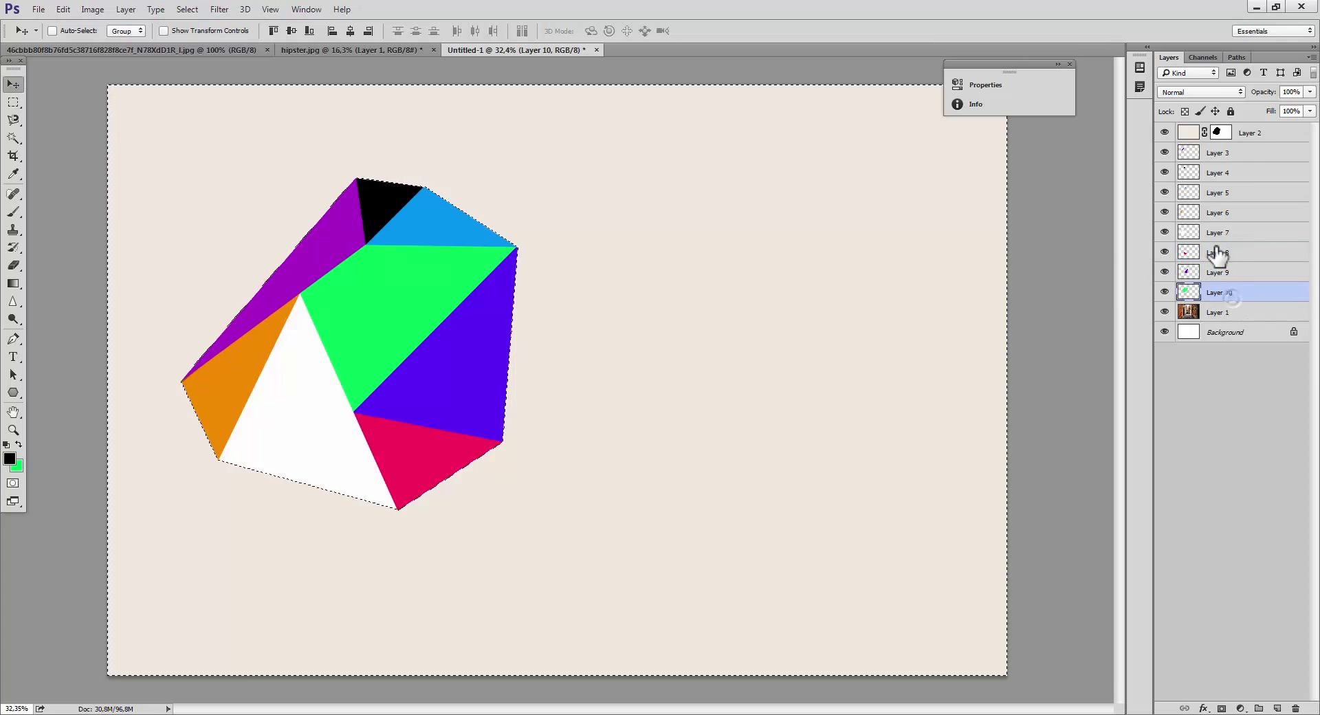
key(ctrl+d)
Step: Check the overlap beneath Layer 3, load its purple facet as a selection, and clear that area from Layers 4 through 10
click(1244, 173)
click(1165, 153)
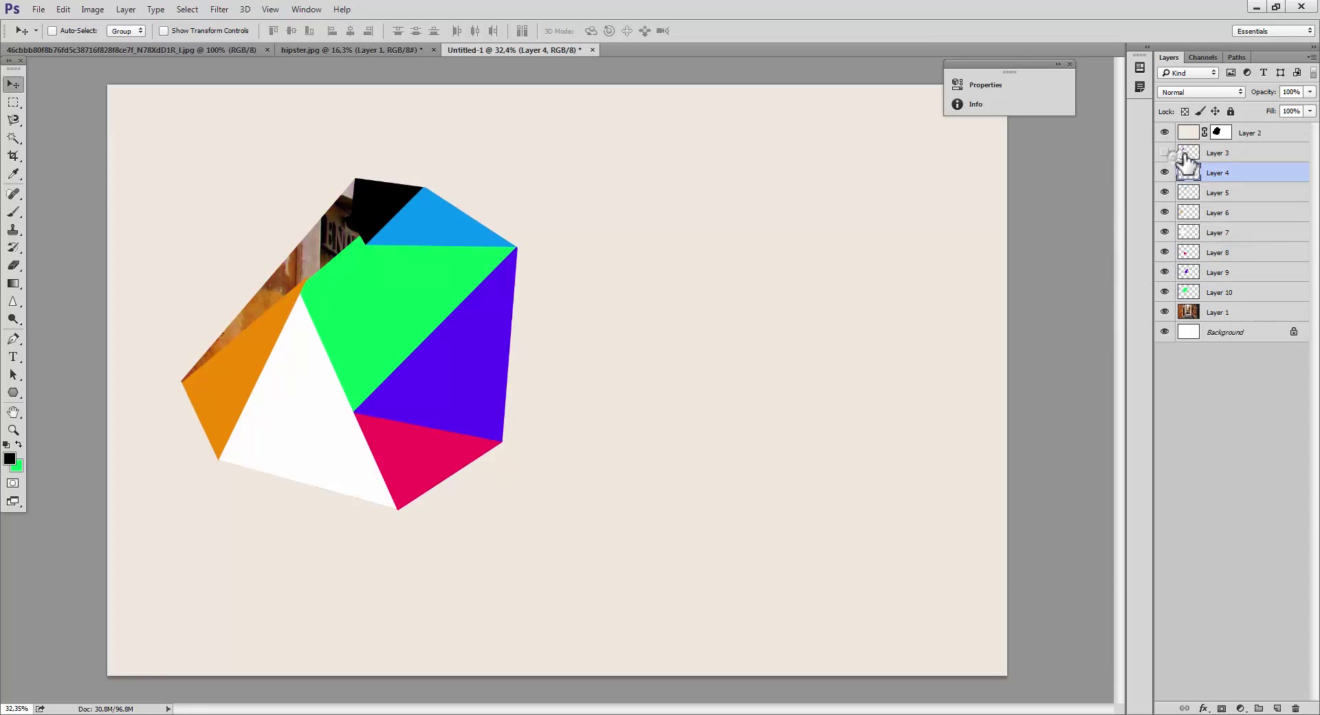
click(1165, 153)
click(1165, 152)
click(1184, 156)
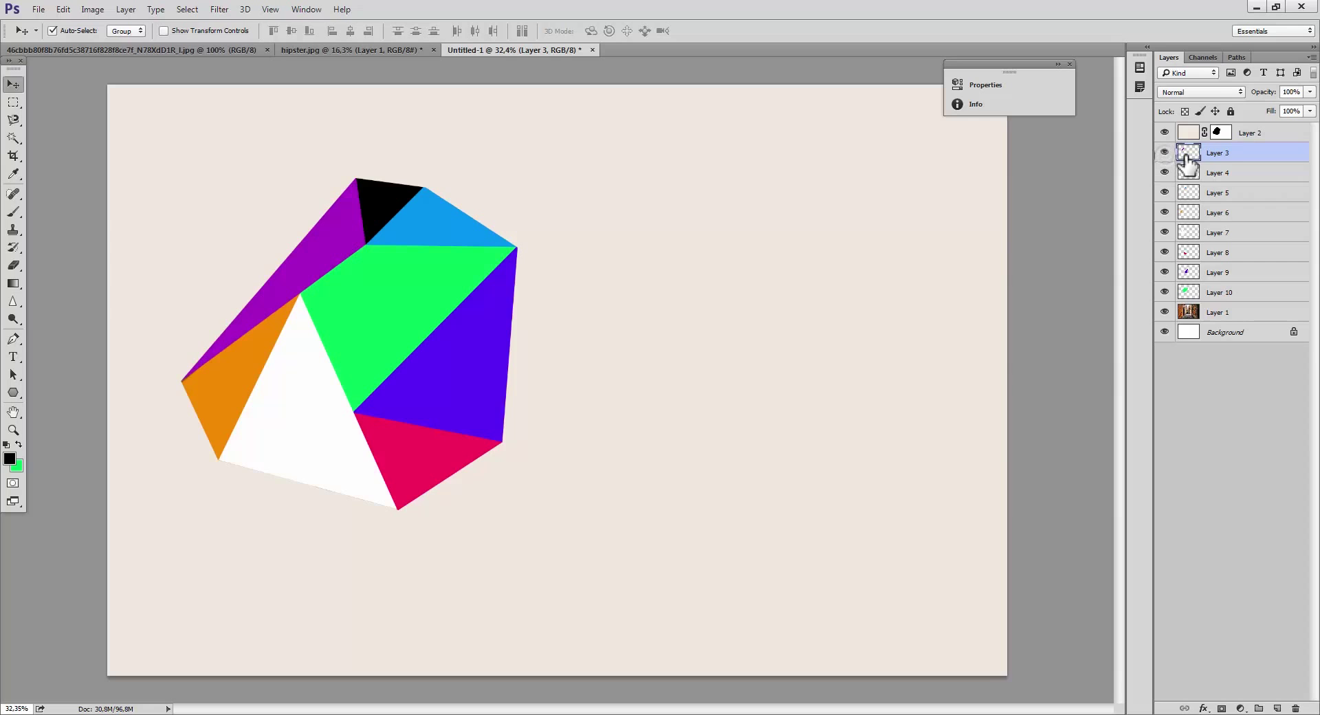
ctrl+click(1188, 163)
click(1217, 175)
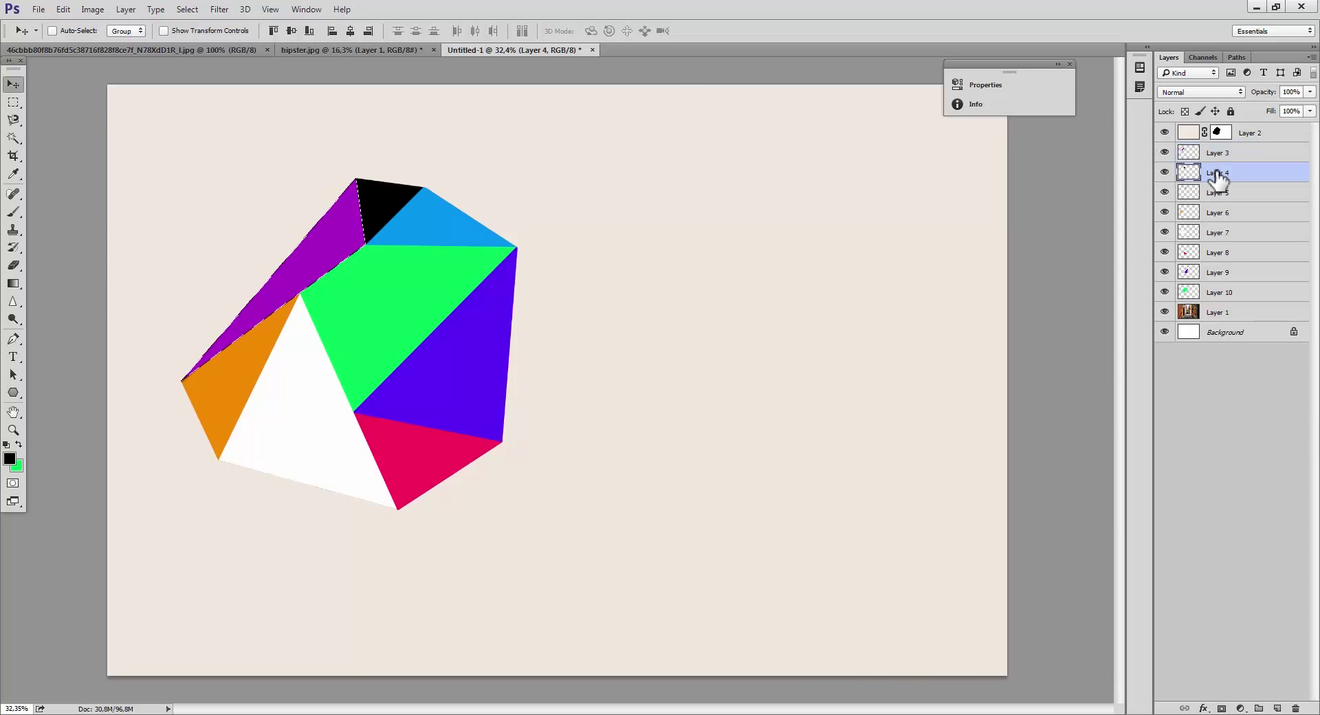
click(1234, 191)
click(1239, 212)
click(1241, 232)
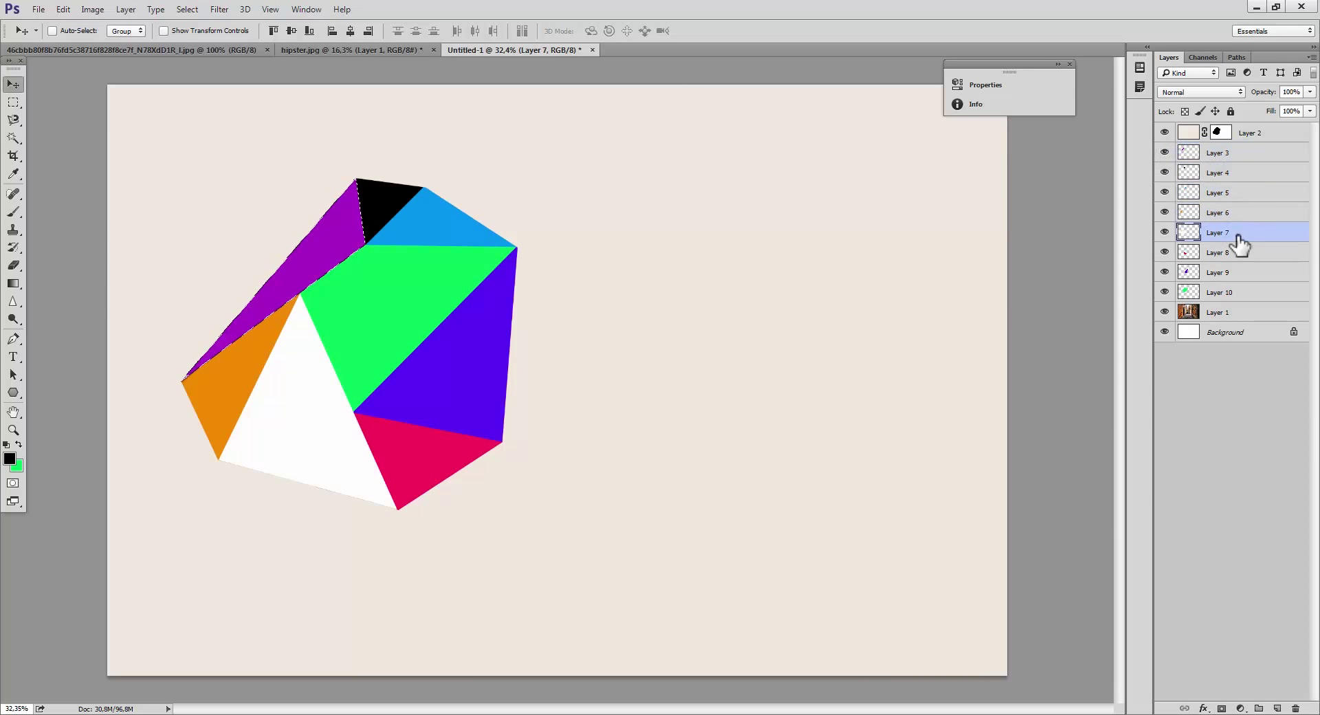
click(1244, 252)
click(1248, 271)
click(1253, 294)
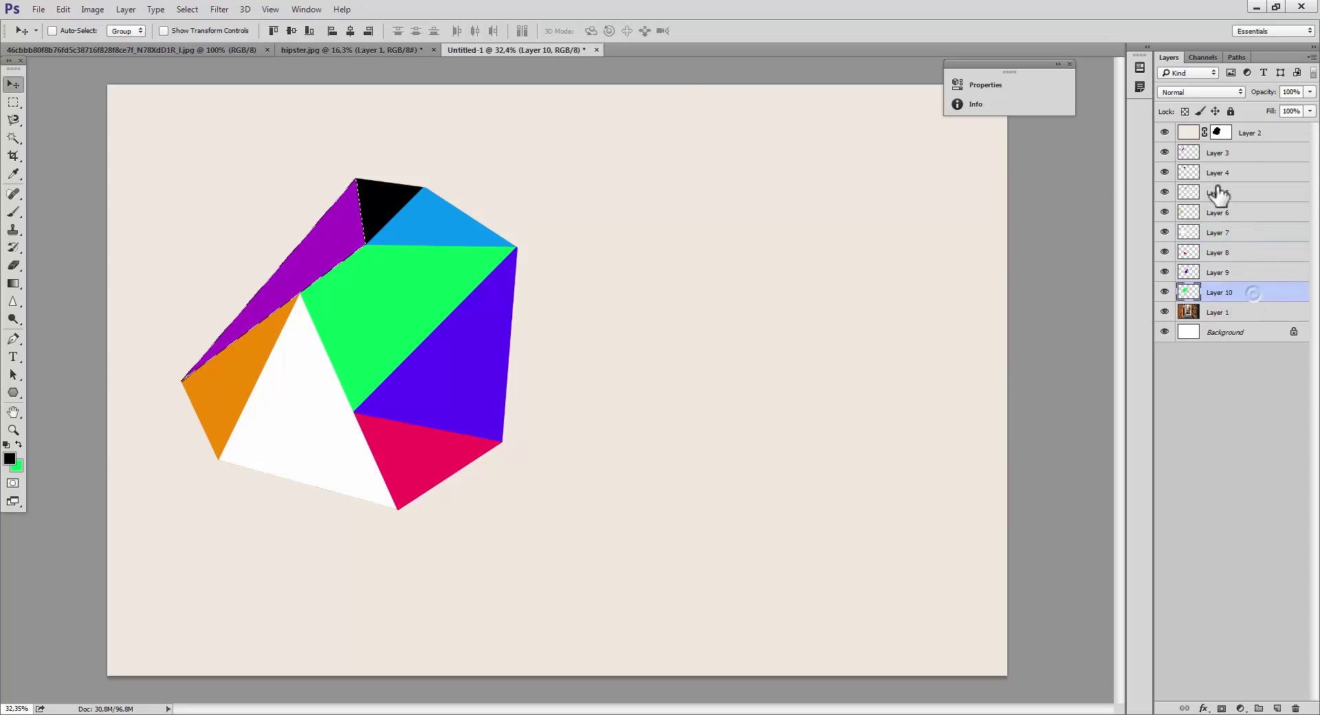
Step: Load Layer 4's black facet as a selection and clear its area from Layers 5 through 10
ctrl+click(1189, 172)
click(1223, 174)
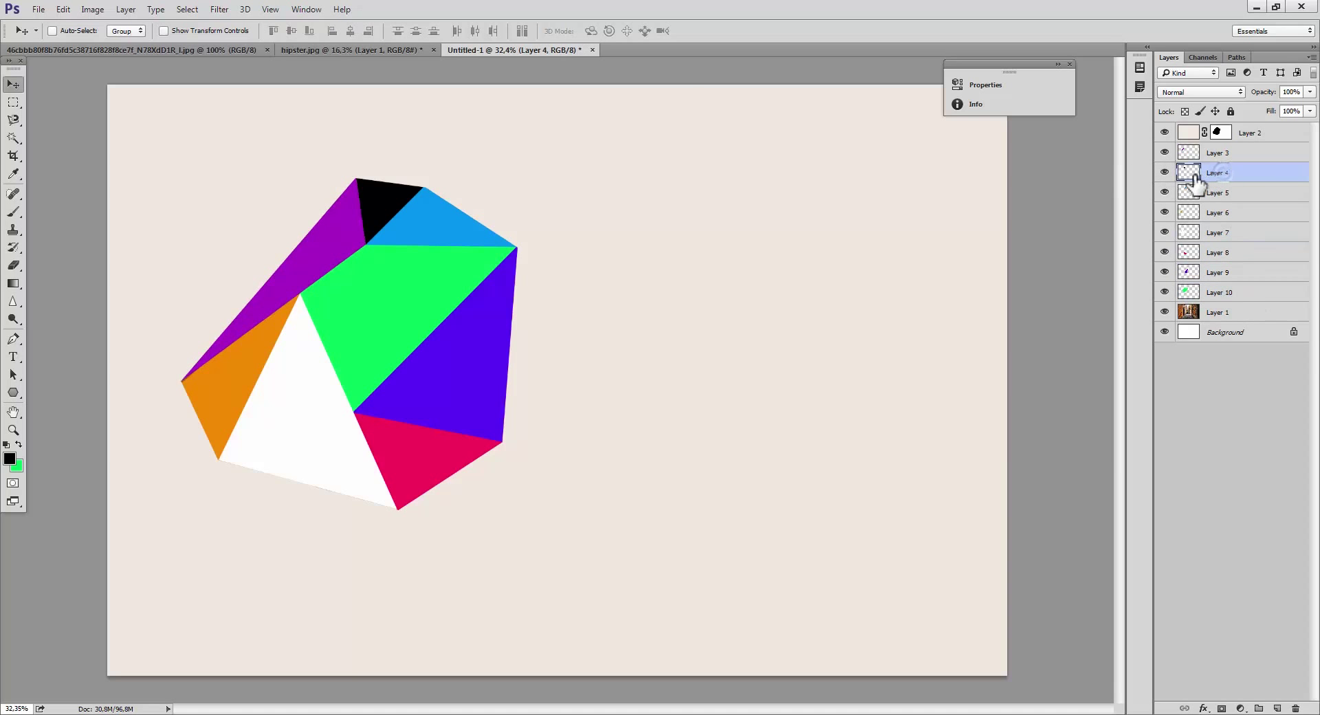
click(1215, 197)
click(1220, 214)
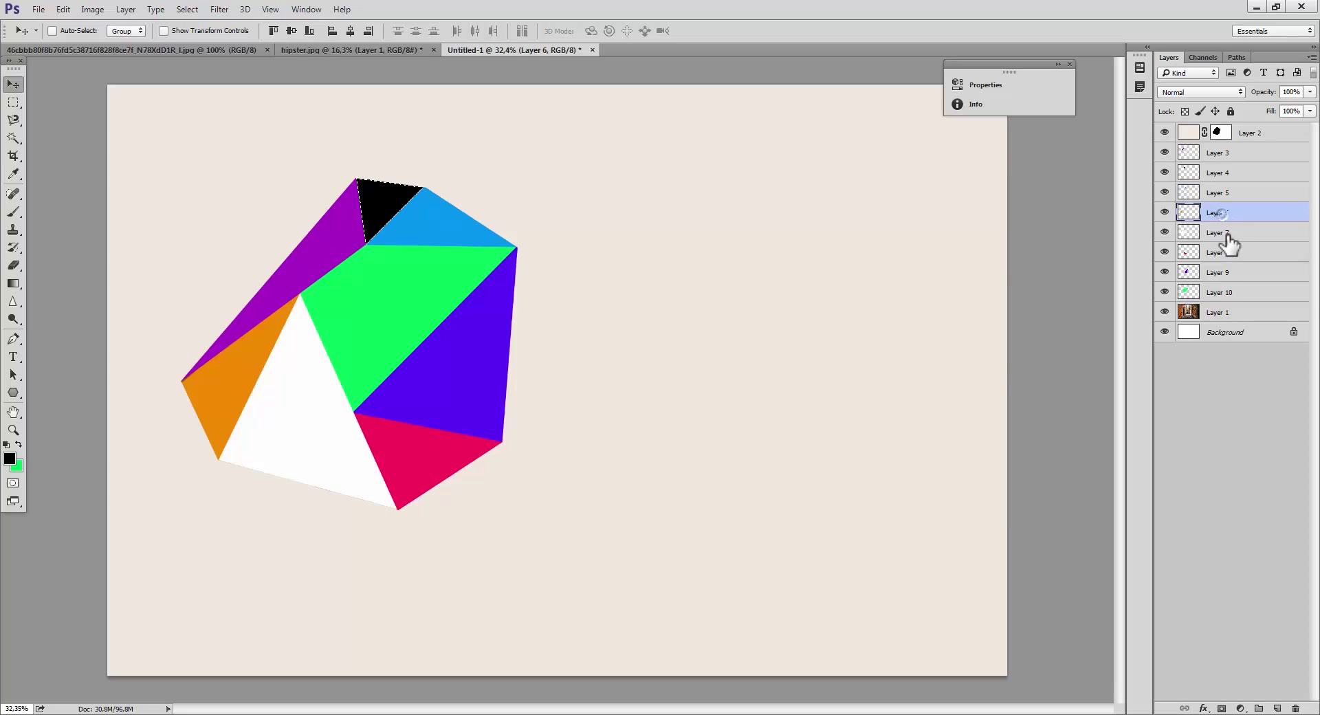
click(1228, 234)
click(1237, 254)
click(1238, 274)
click(1234, 292)
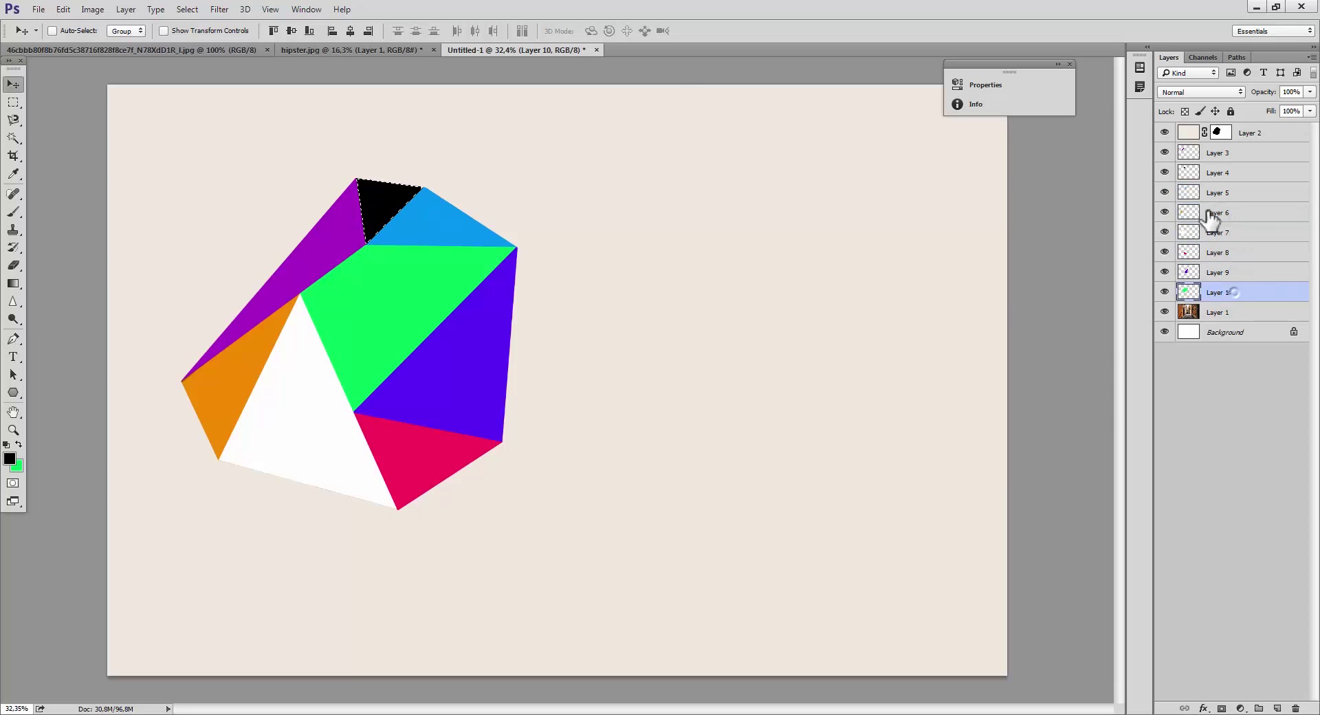
Step: Load Layer 5's blue facet as a selection and clear its area from Layers 6 through 10
ctrl+click(1189, 211)
click(1248, 213)
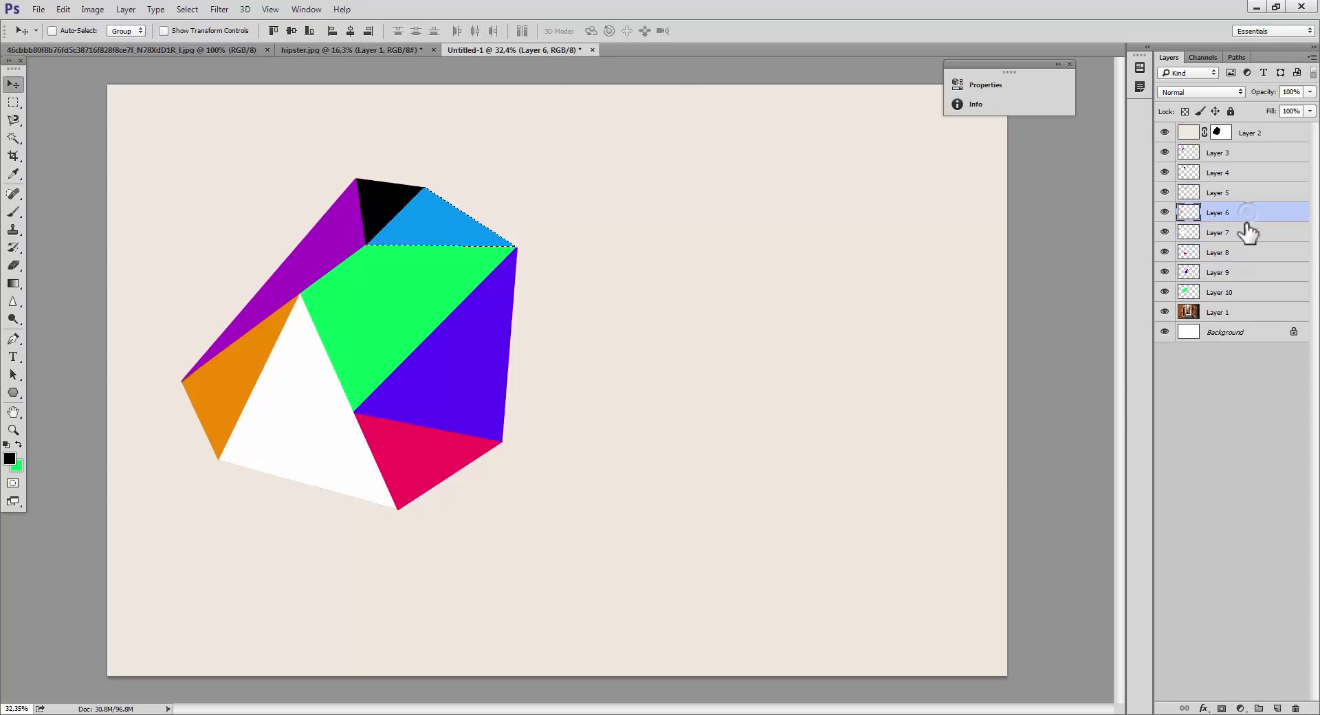
click(1245, 233)
click(1241, 255)
click(1242, 275)
click(1238, 294)
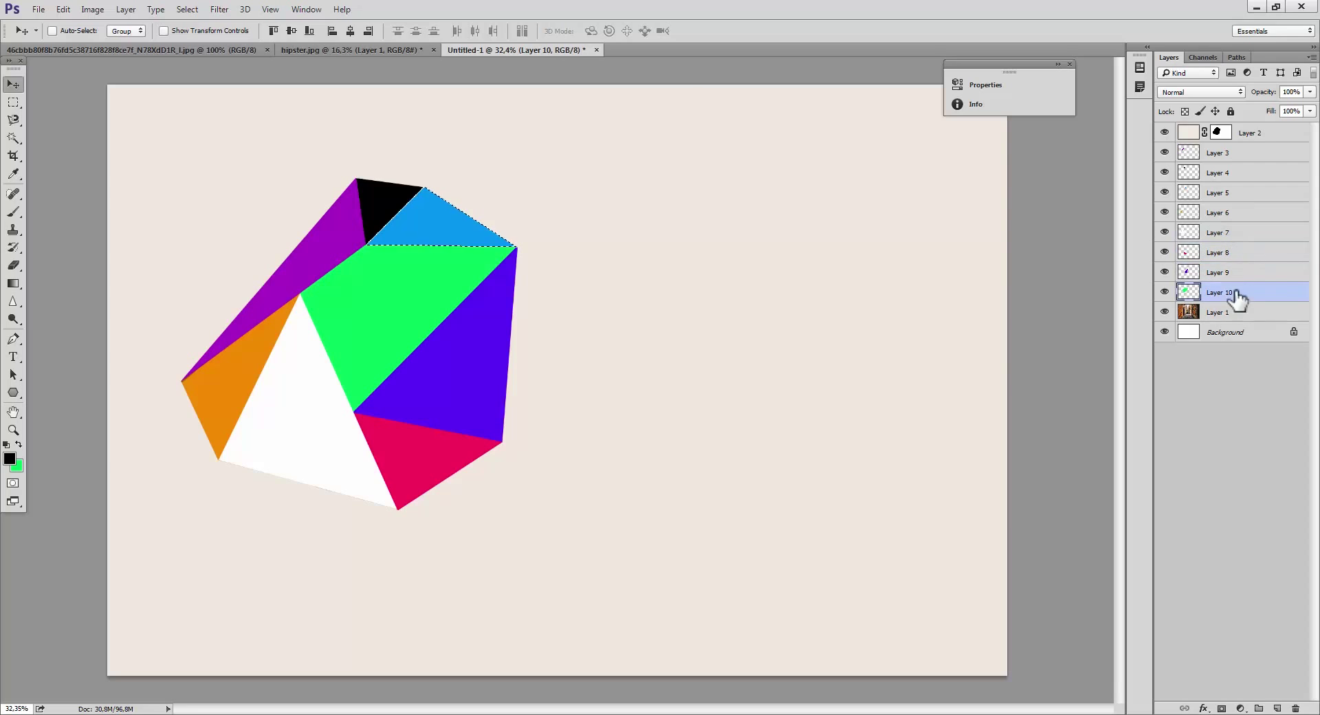
Step: Try clearing the orange facet's selection from the surrounding facet layers down to Layer 7, and undo the clearing
ctrl+click(1187, 215)
click(1250, 228)
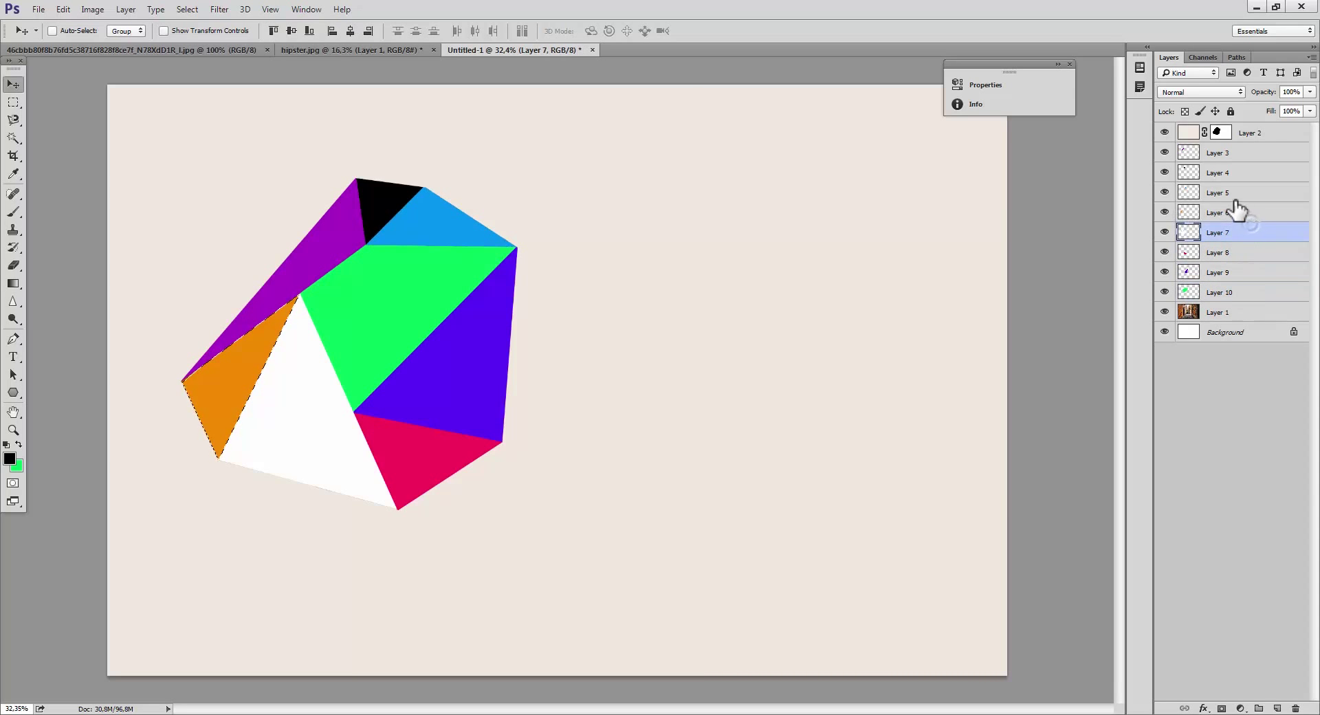
click(1229, 200)
click(1229, 213)
click(1230, 233)
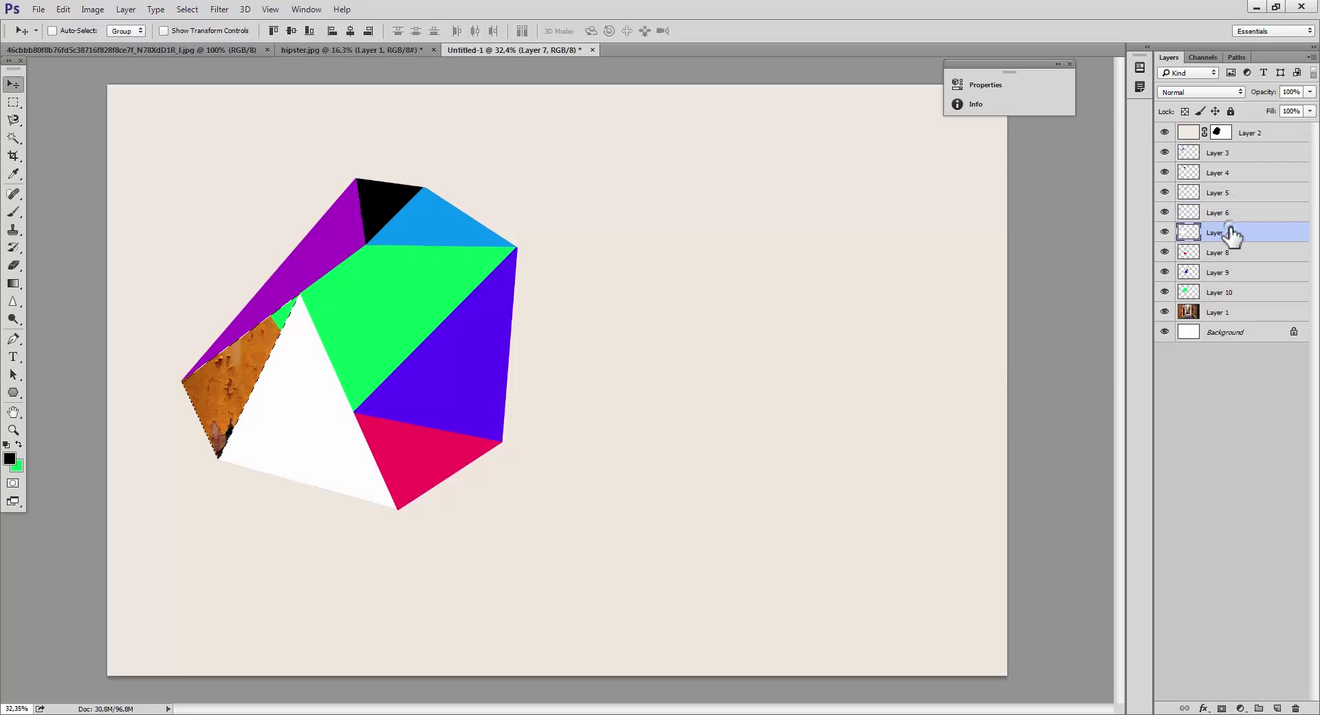
key(ctrl+alt+z)
key(ctrl+alt+z)
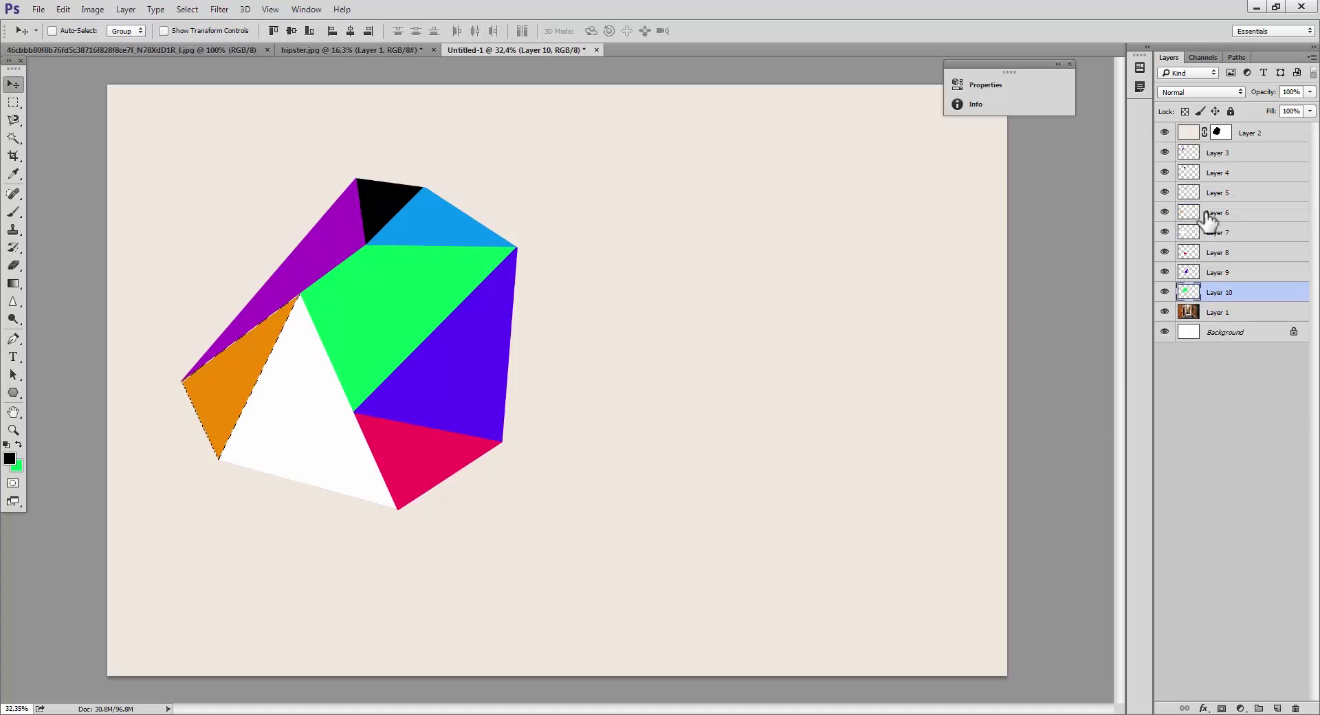
Step: Reload the blue facet of Layer 5 as a selection and clear its area once more from Layers 6 through 10
ctrl+click(1189, 192)
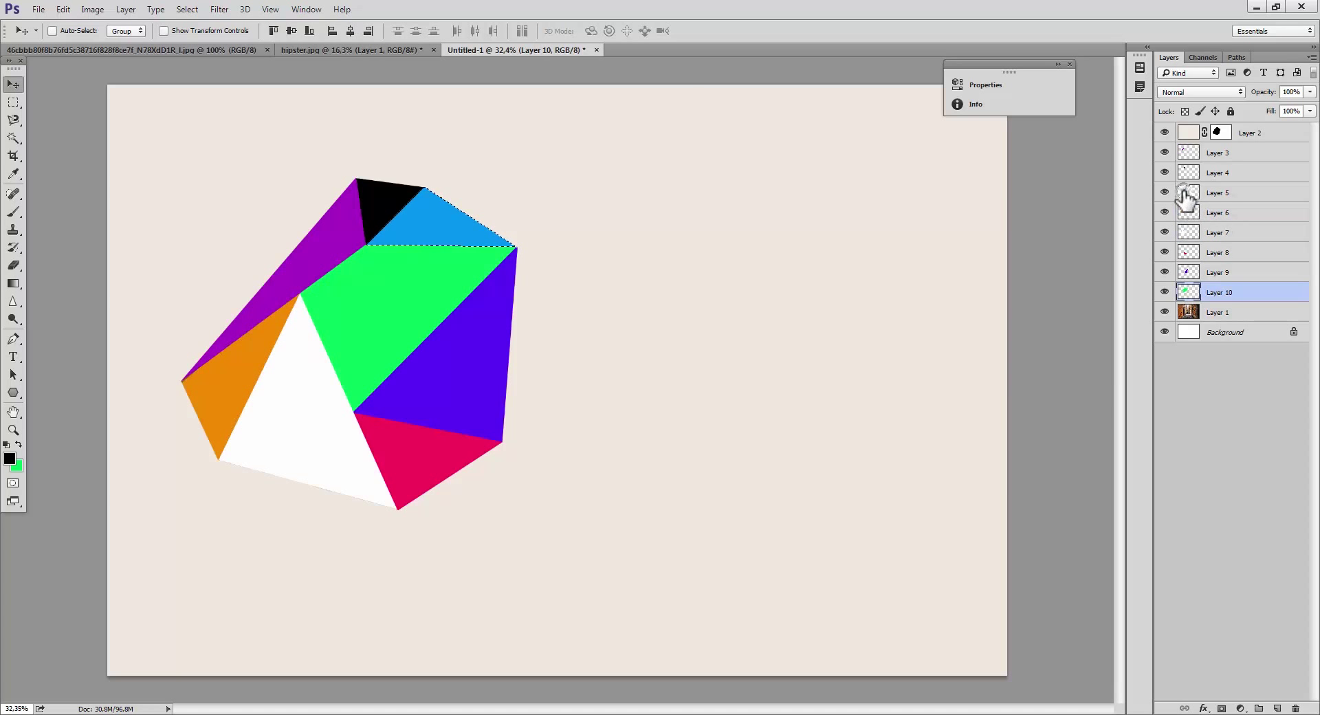
click(1222, 194)
click(1242, 214)
click(1239, 234)
click(1238, 253)
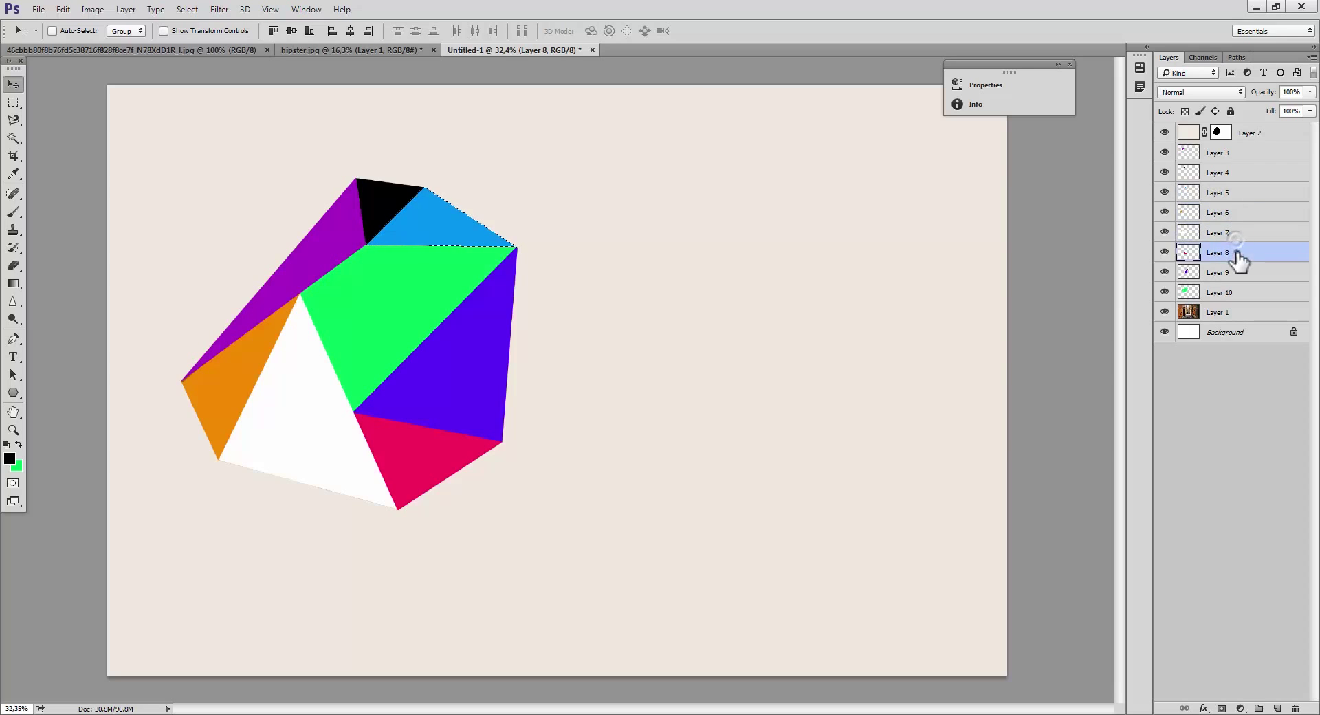
click(1239, 272)
click(1234, 292)
Step: Load Layer 6's orange facet as a selection and clear its area from Layers 7 through 10
ctrl+click(1189, 213)
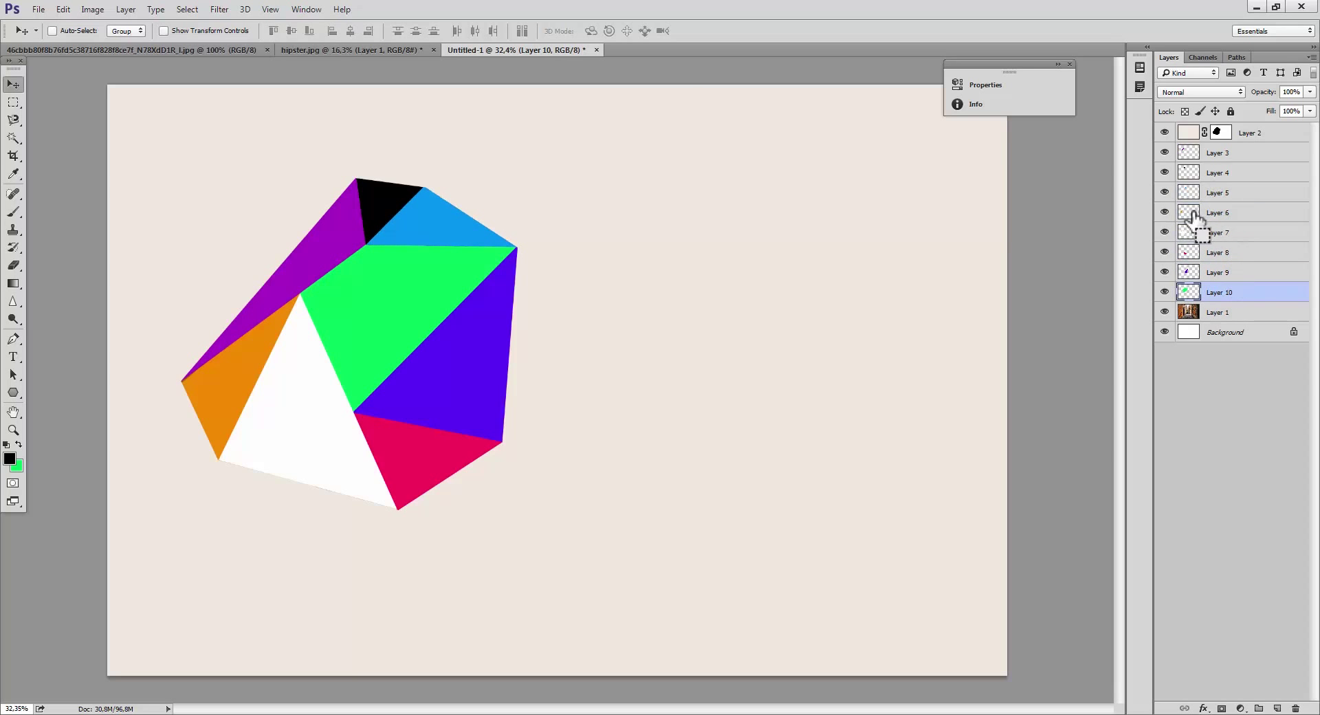
click(1231, 234)
click(1231, 253)
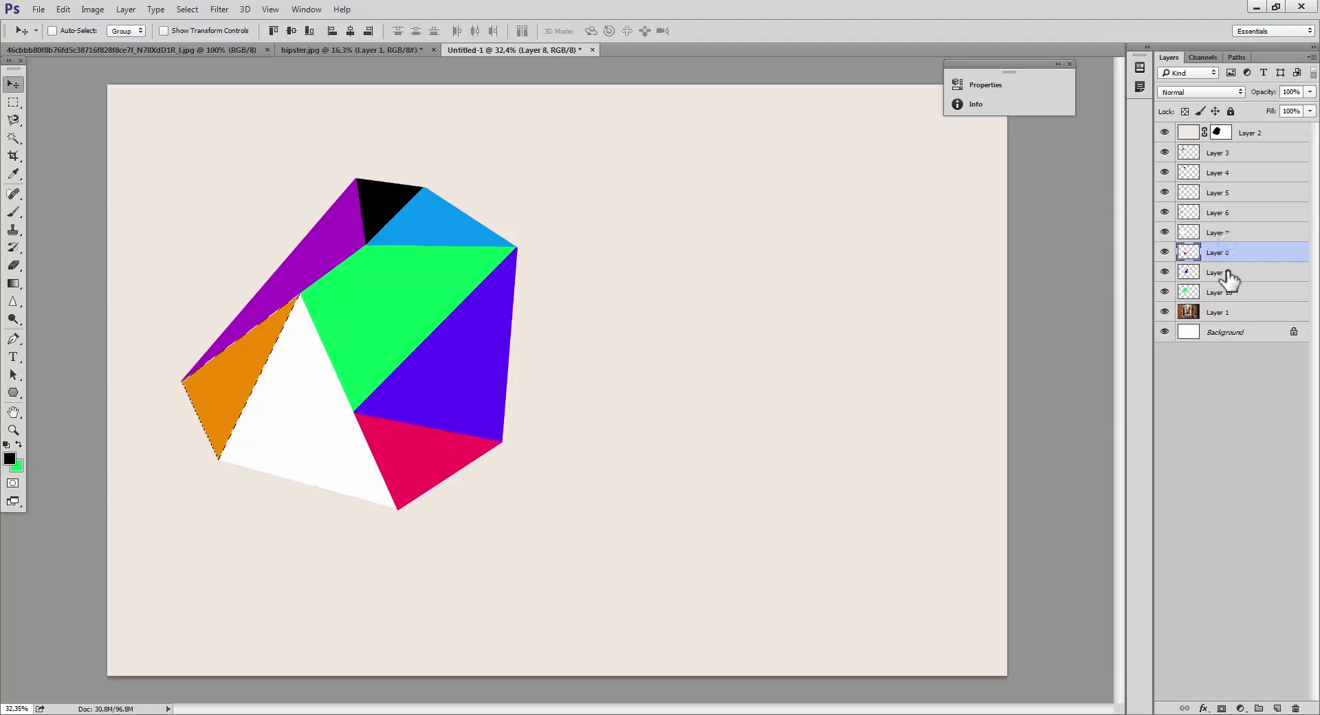
click(1229, 275)
click(1231, 292)
Step: Load Layer 7's white facet as a selection and clear its area from Layers 8 through 10
ctrl+click(1189, 232)
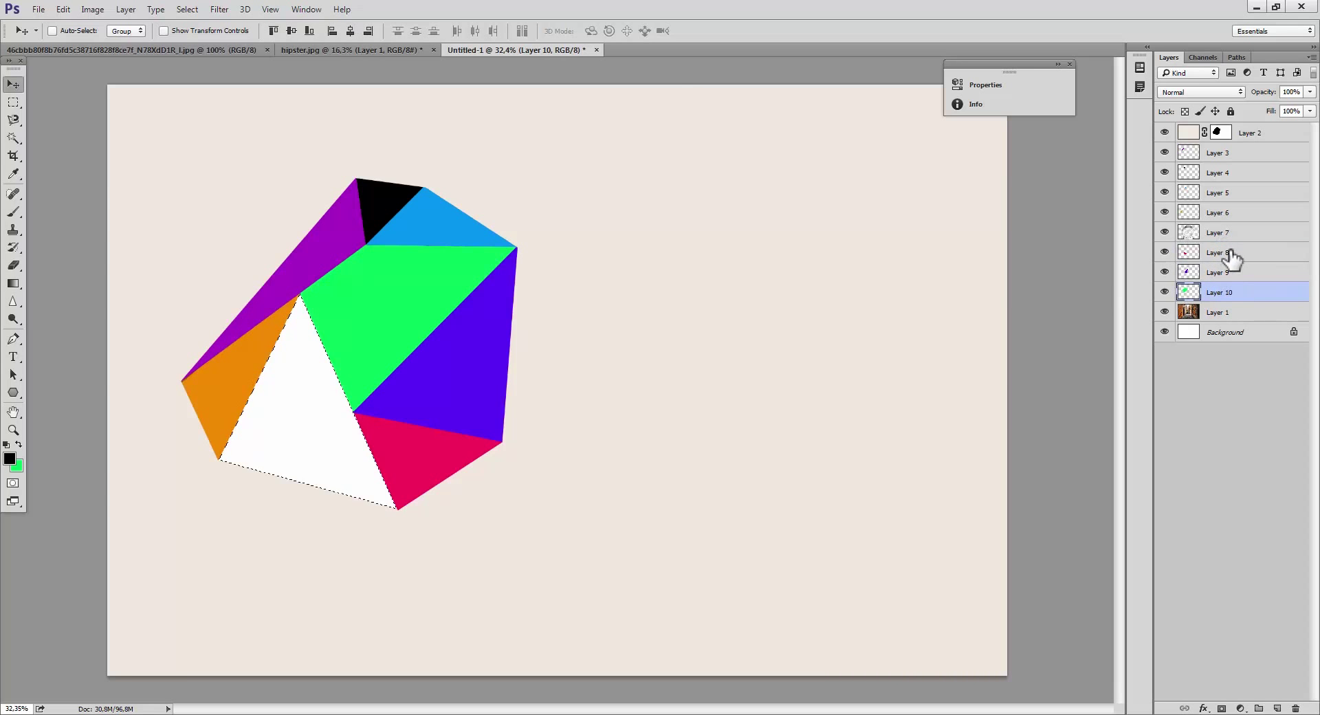
click(1231, 253)
click(1232, 271)
click(1232, 290)
Step: Clear Layer 8's facet area from the facet layers below it and Layer 9's facet area from Layer 10, and deselect
ctrl+click(1190, 257)
ctrl+click(1190, 258)
key(ctrl+d)
ctrl+click(1193, 274)
key(ctrl+d)
Step: Group Layers 3 through 10 as "Selection" and nest that group inside a new group named "D shape 1"
shift+click(1216, 156)
key(ctrl+g)
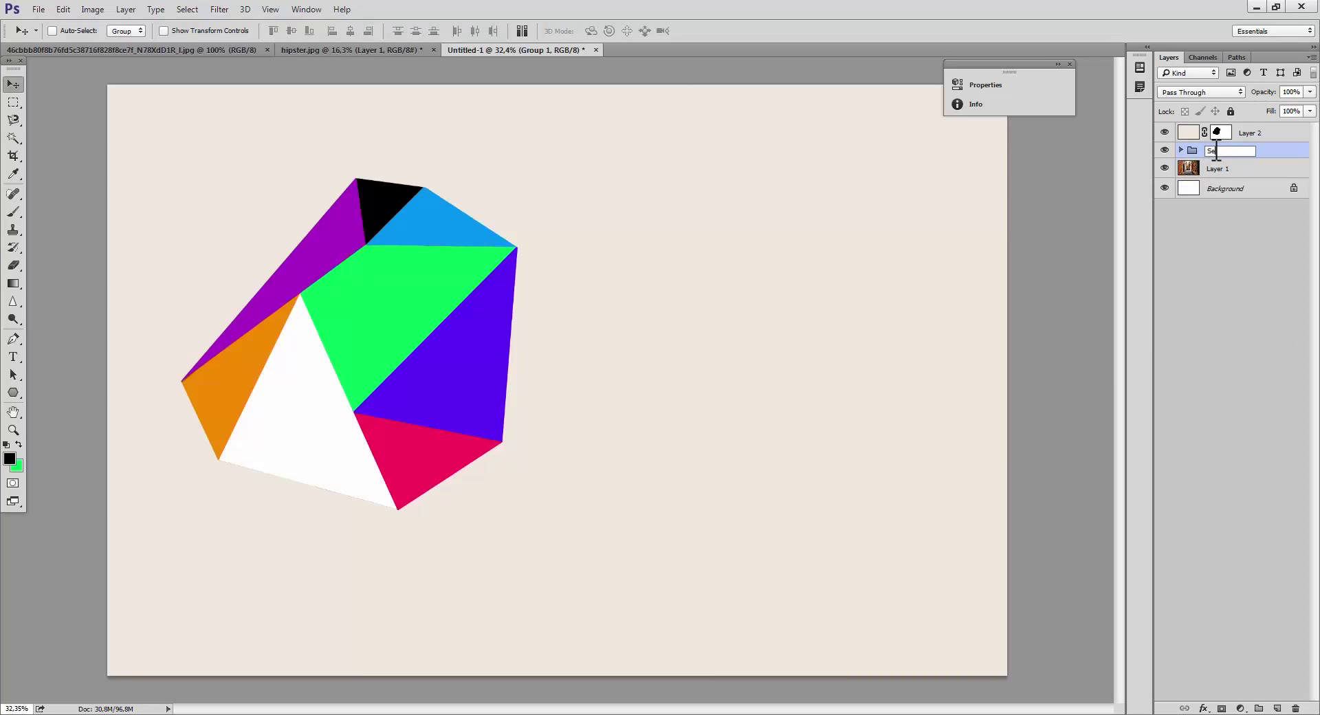
click(1216, 152)
text(Selection)
key(Return)
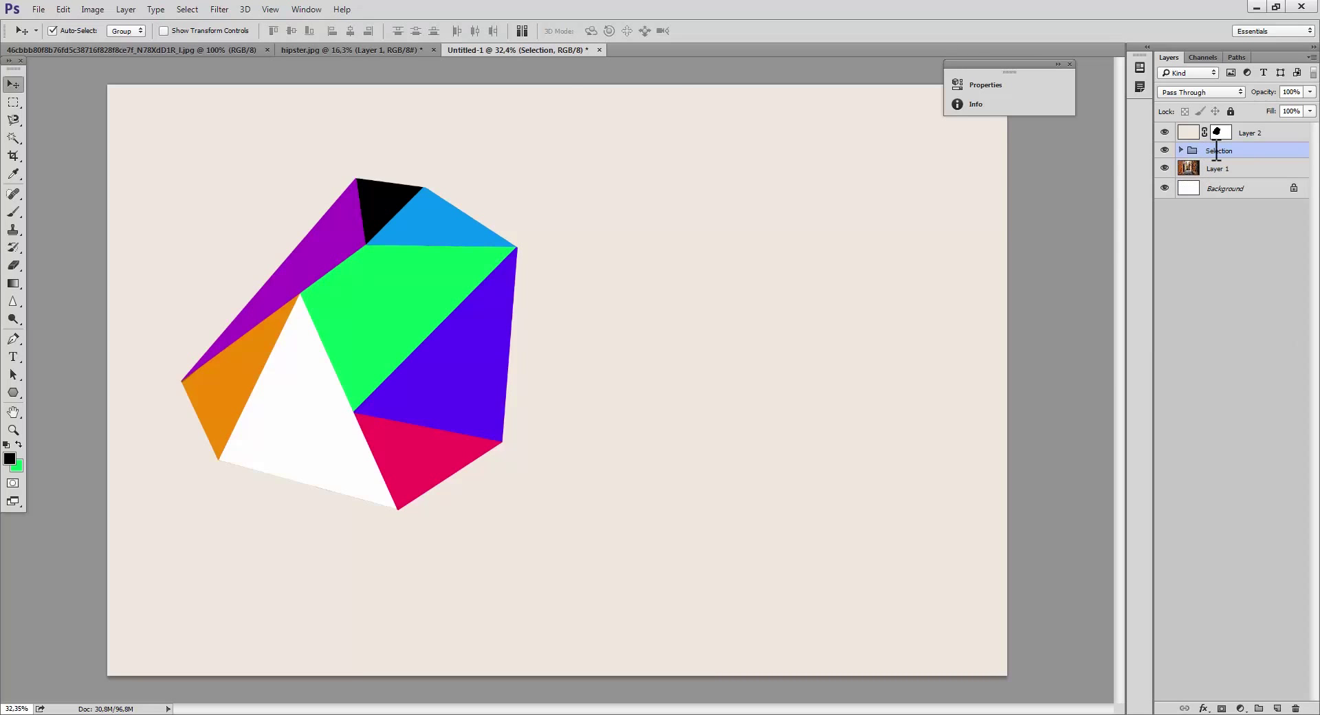
key(ctrl+g)
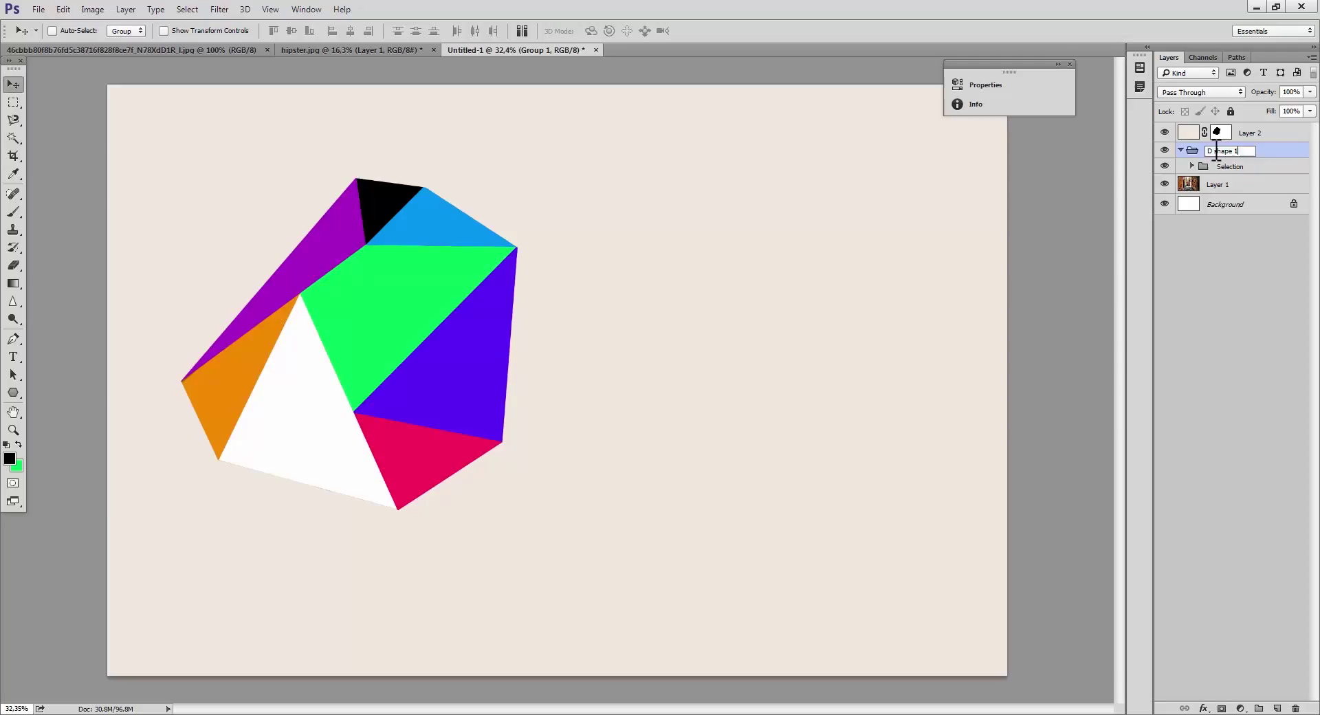
Step: Add an empty layer above the Selection group inside D shape 1 and hide facet Layers 3 through 10
key(ctrl+shift+alt+n)
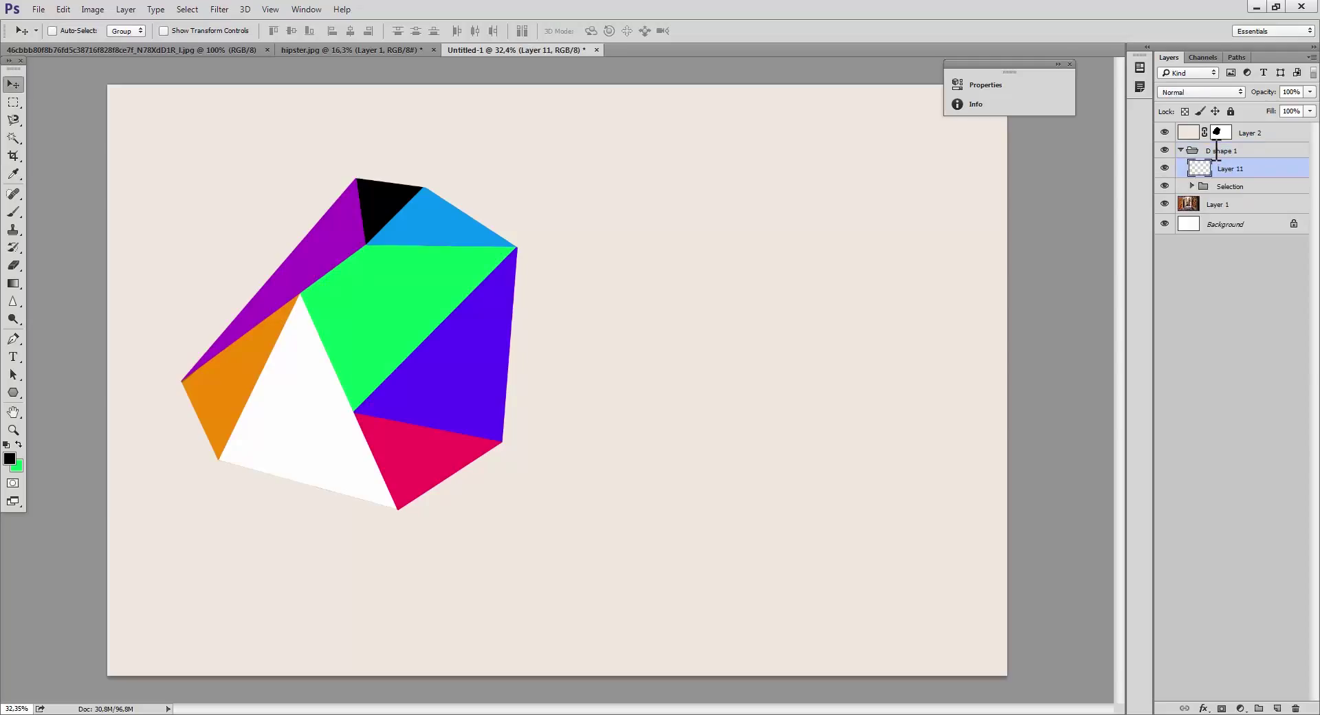
click(1193, 187)
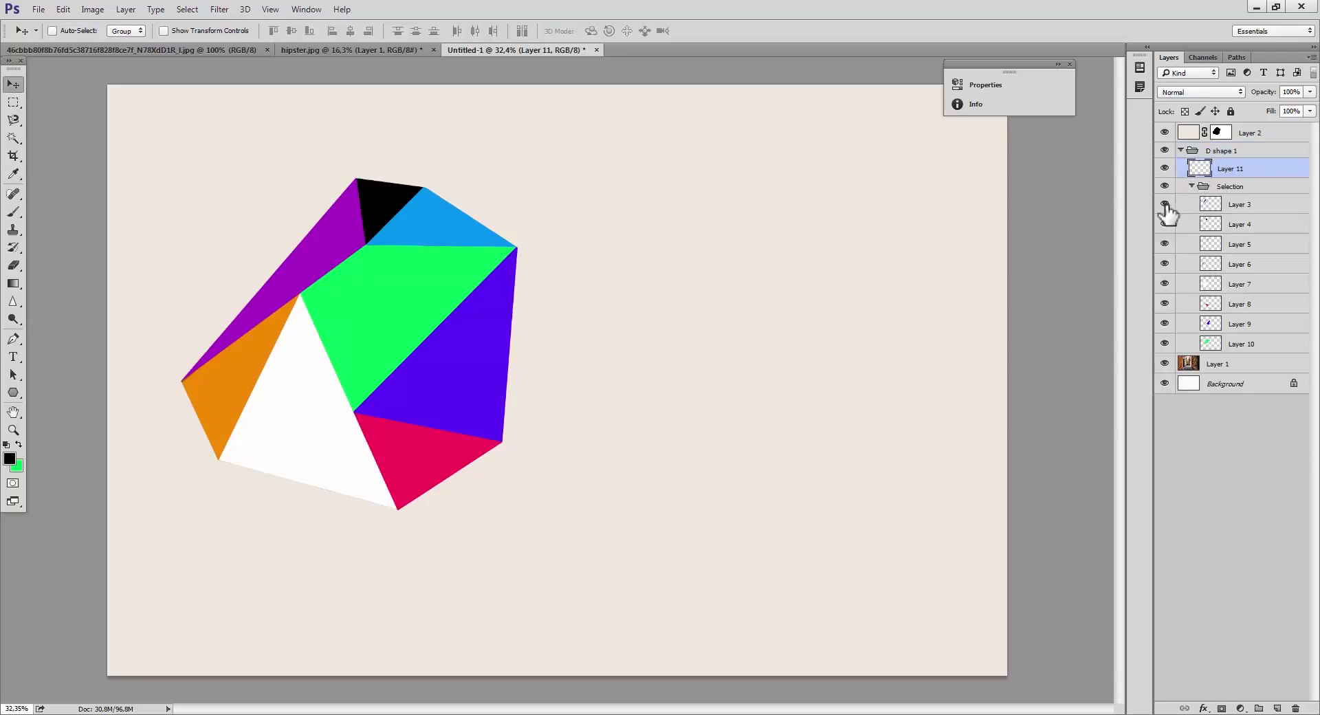
drag(1166, 207, 1162, 288)
click(1165, 343)
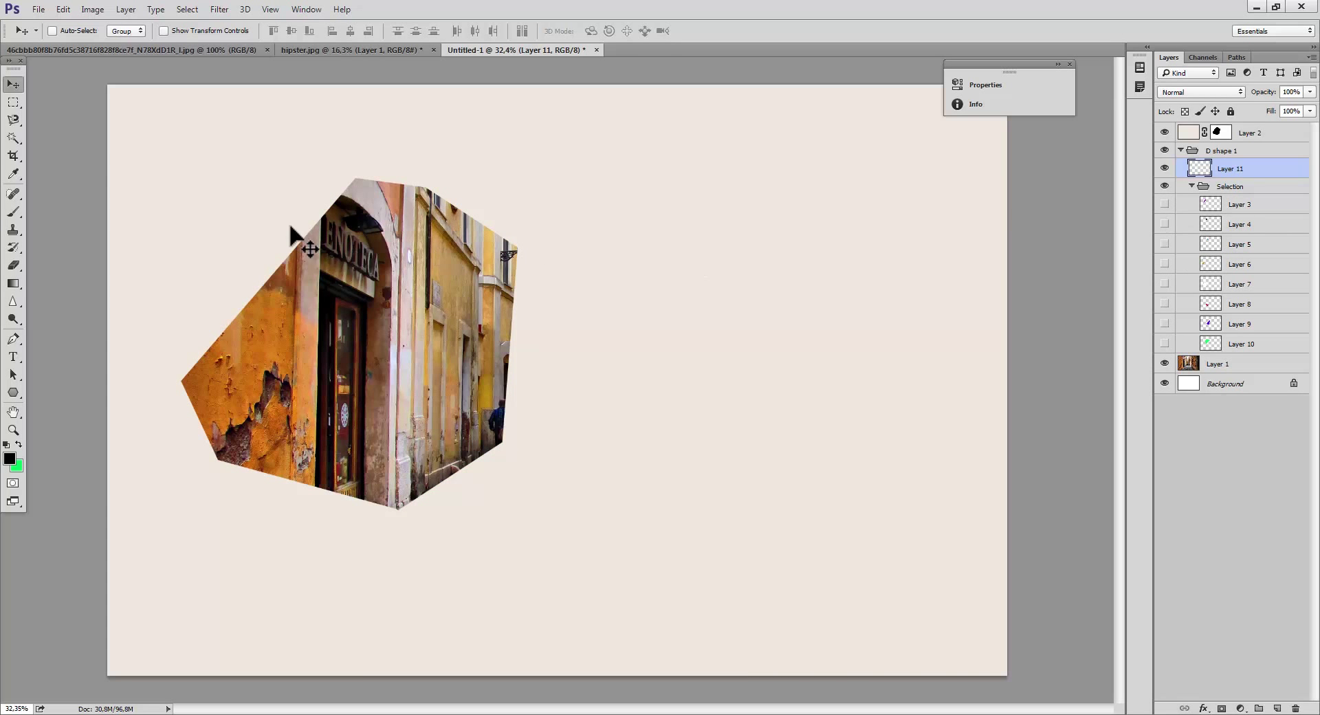
Step: Set up the Brush tool with a soft round brush at 0% hardness, enlarged to about 1,590 px
key(b)
key(x)
right_click(557, 231)
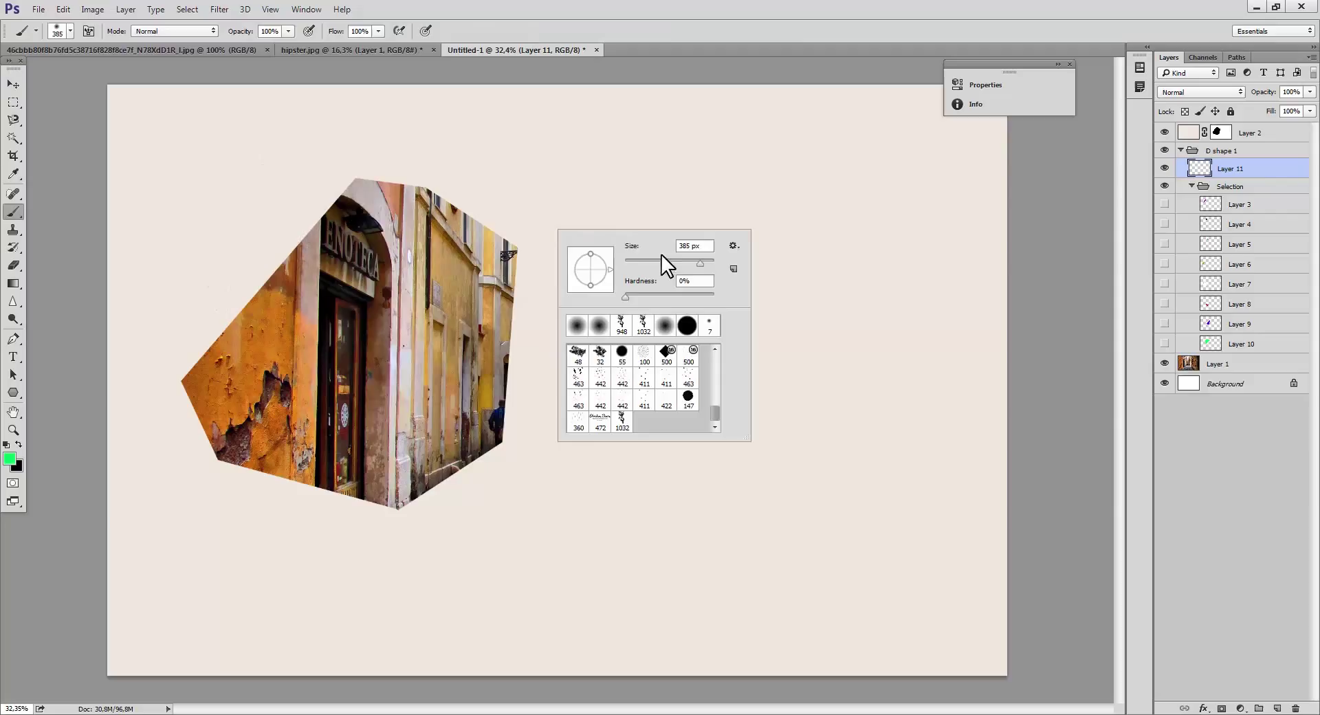
click(717, 194)
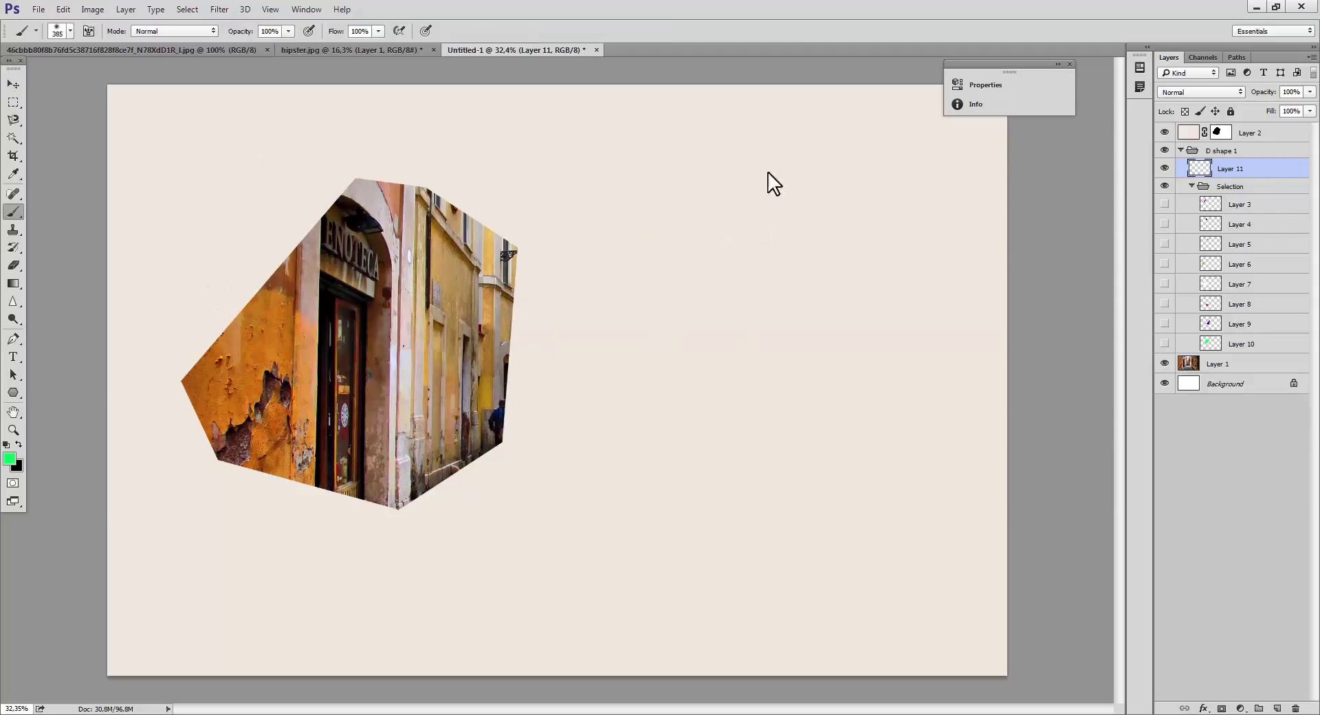
drag(707, 236, 713, 263)
mouse_move(691, 311)
mouse_down()
mouse_move(753, 270)
mouse_move(928, 97)
mouse_move(1067, 35)
mouse_up()
drag(703, 291, 664, 314)
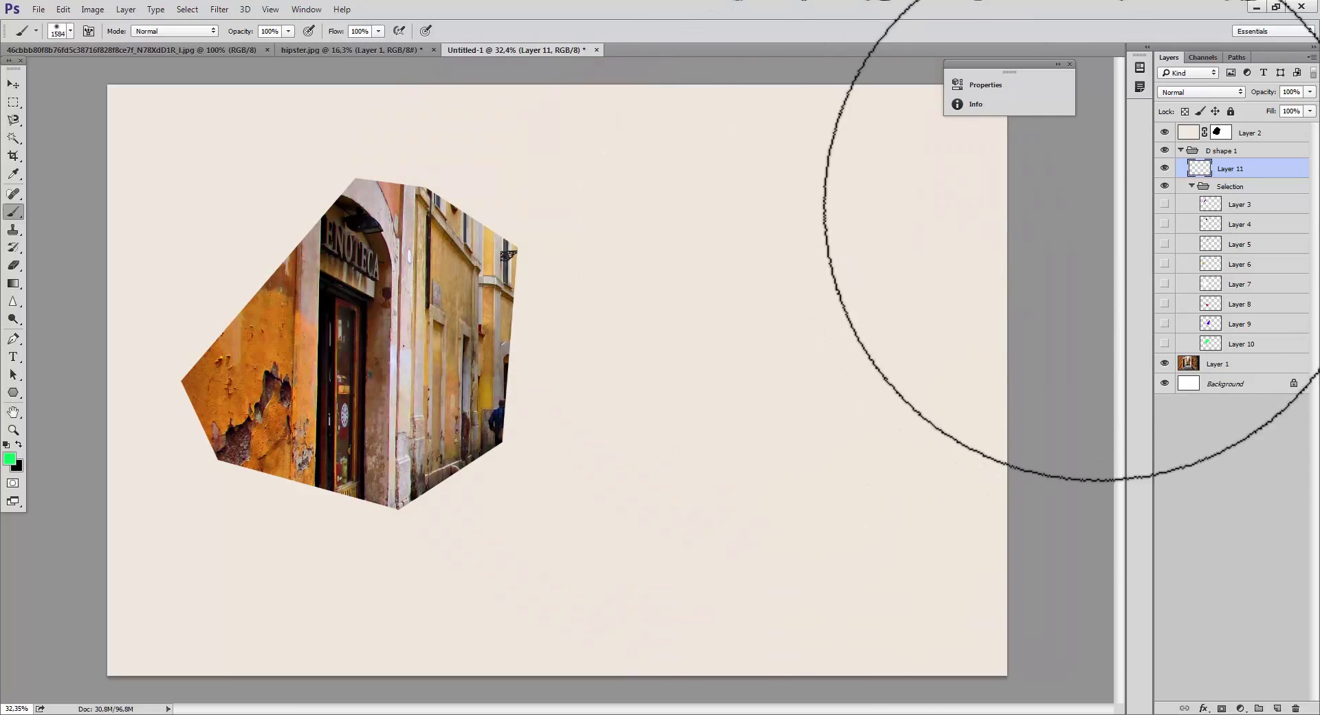
Step: Load Layer 3's facet as a selection, brush soft white and black shading into it on Layer 11, and deselect
ctrl+click(1211, 204)
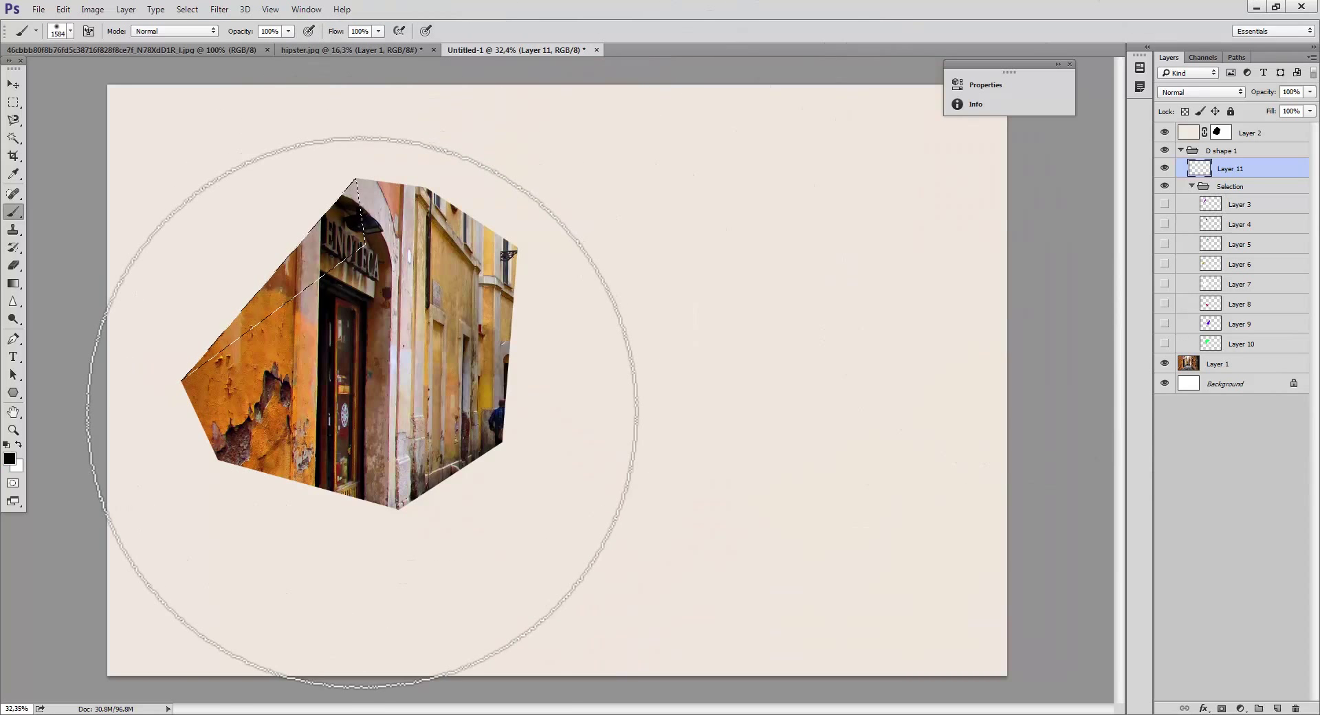
key(x)
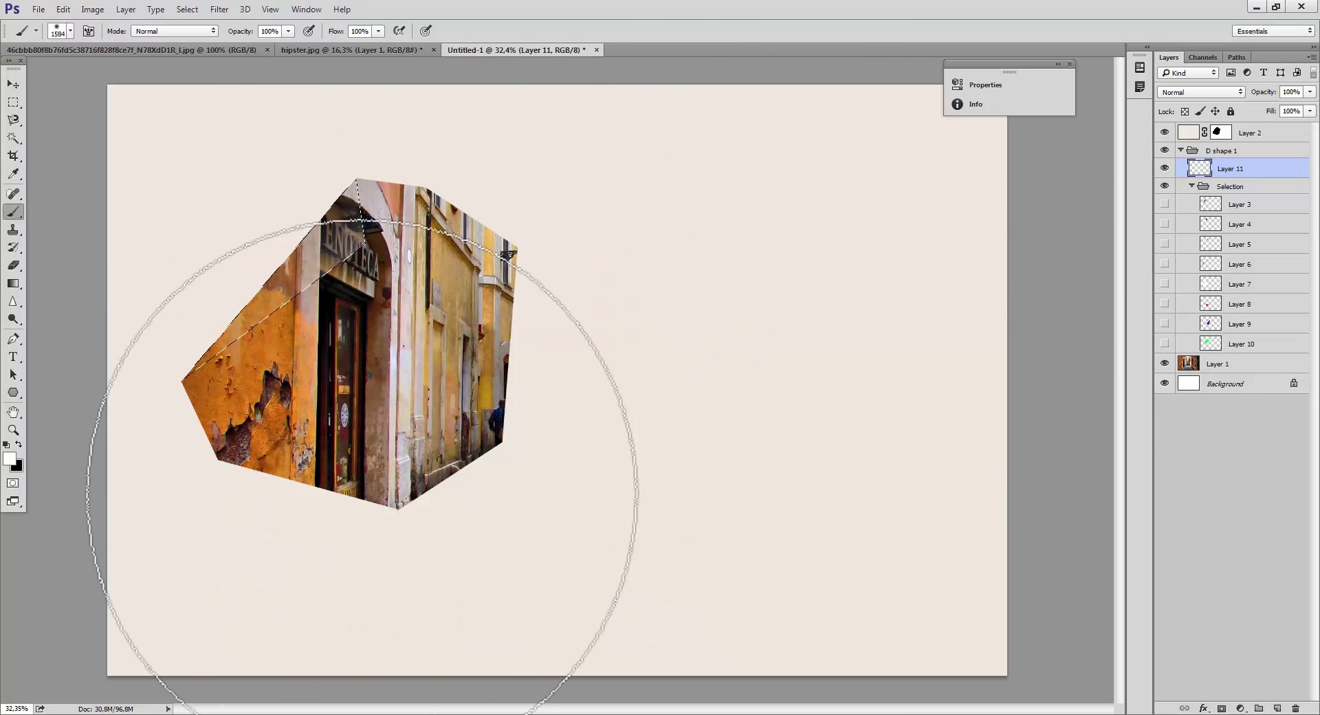
key(x)
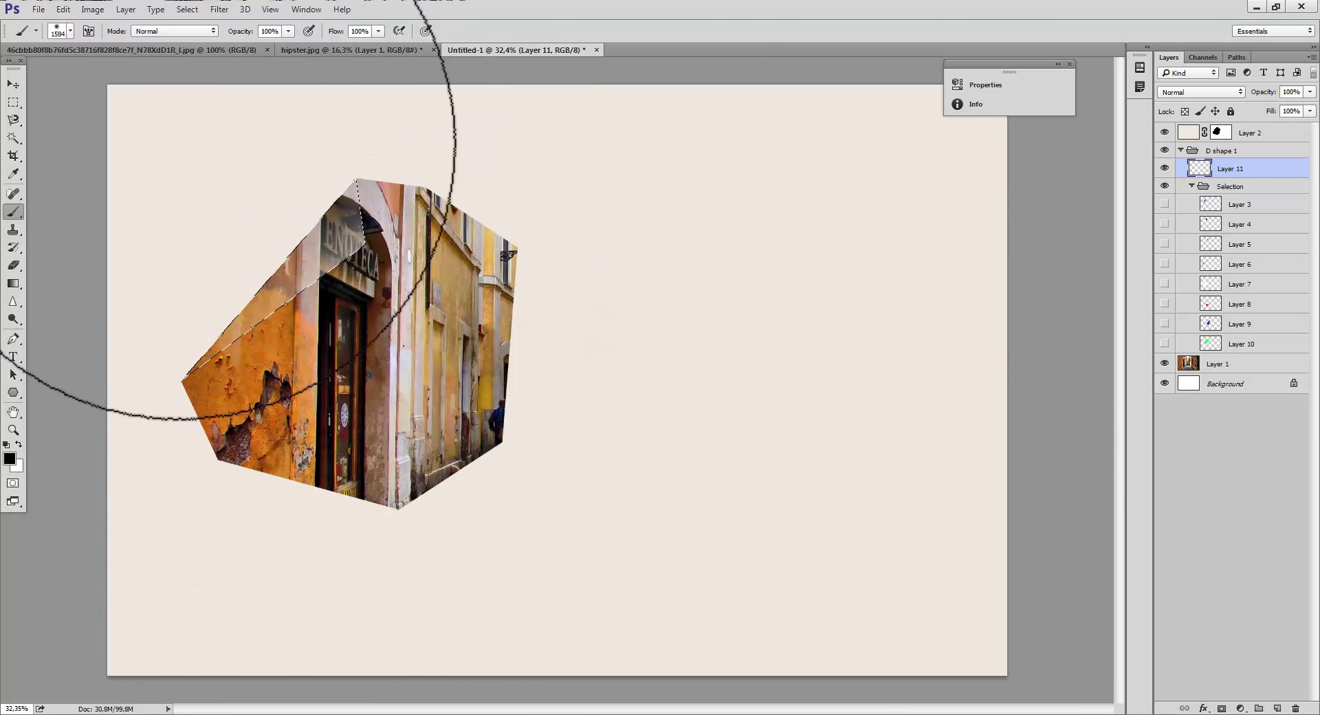
click(185, 148)
key(ctrl+d)
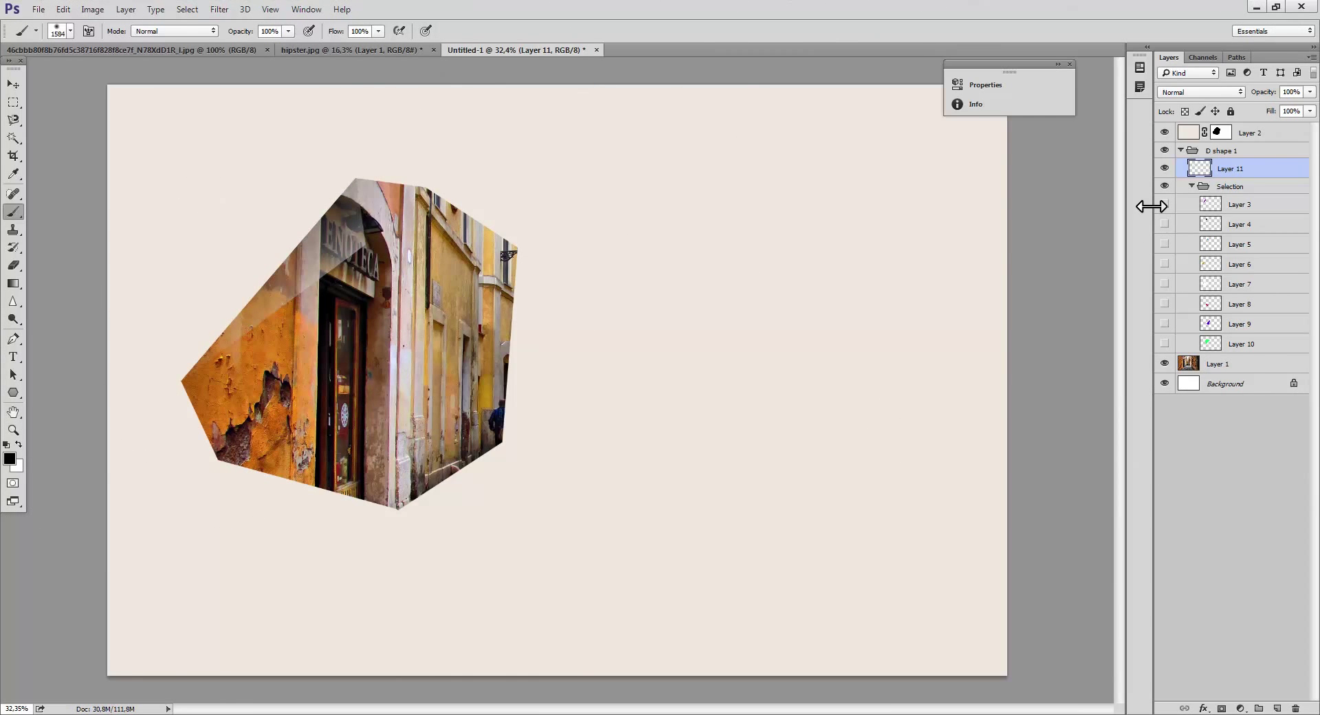
Step: Shade Layer 4's facet and Layer 5's facet, each on its own new layer, with soft black and white strokes from a 917 px brush
key(ctrl+alt+shift+n)
ctrl+click(1207, 240)
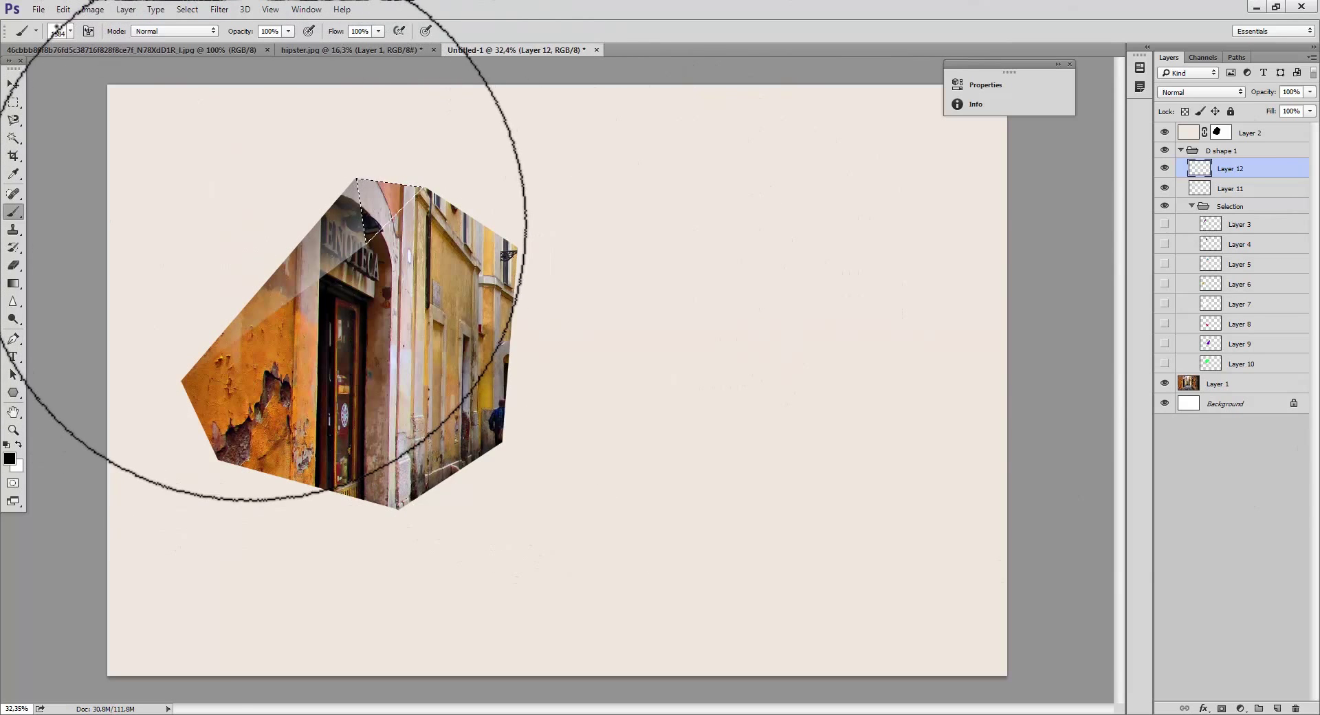
click(249, 223)
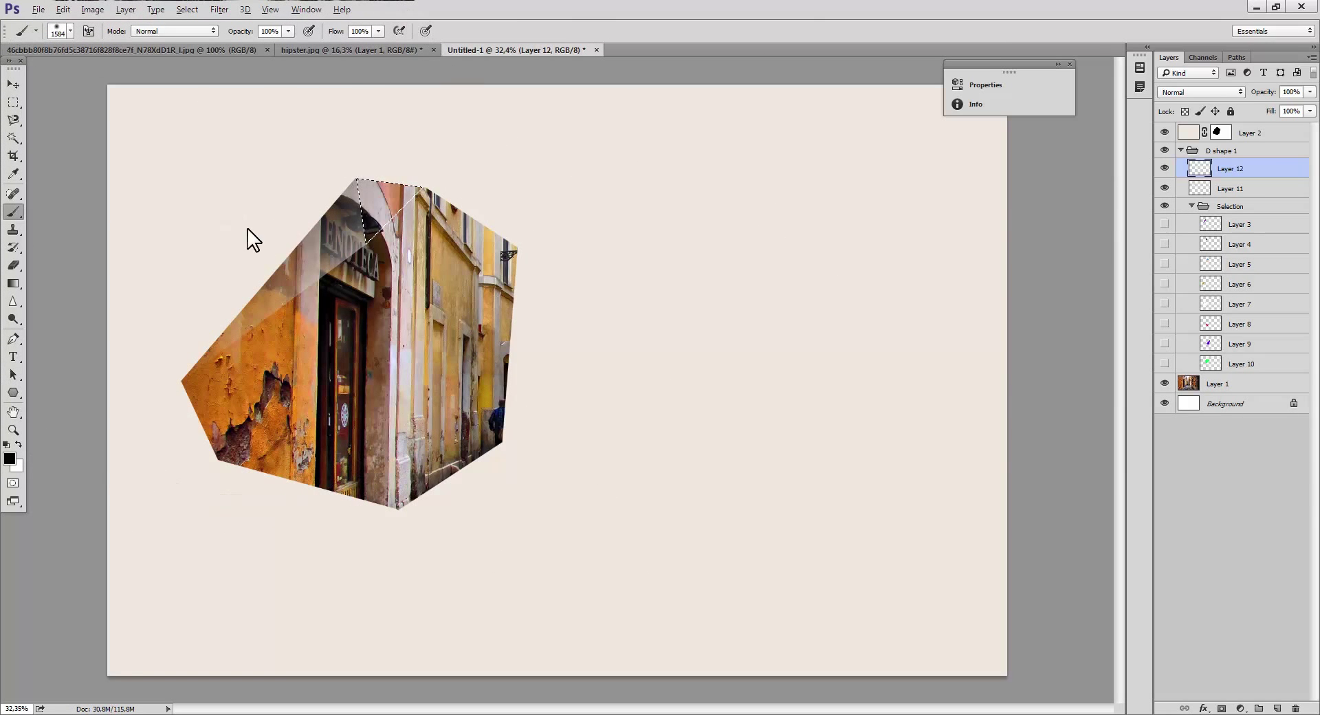
drag(292, 225, 216, 238)
key(ctrl+z)
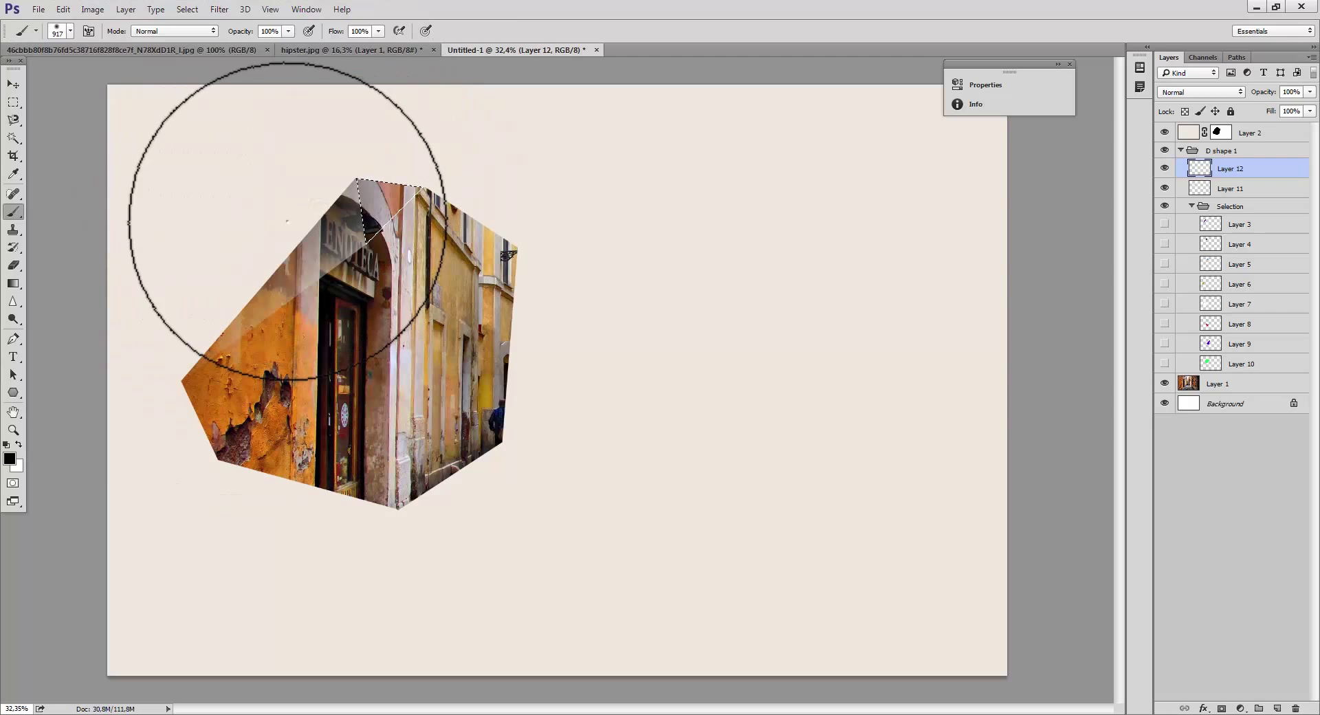
key(x)
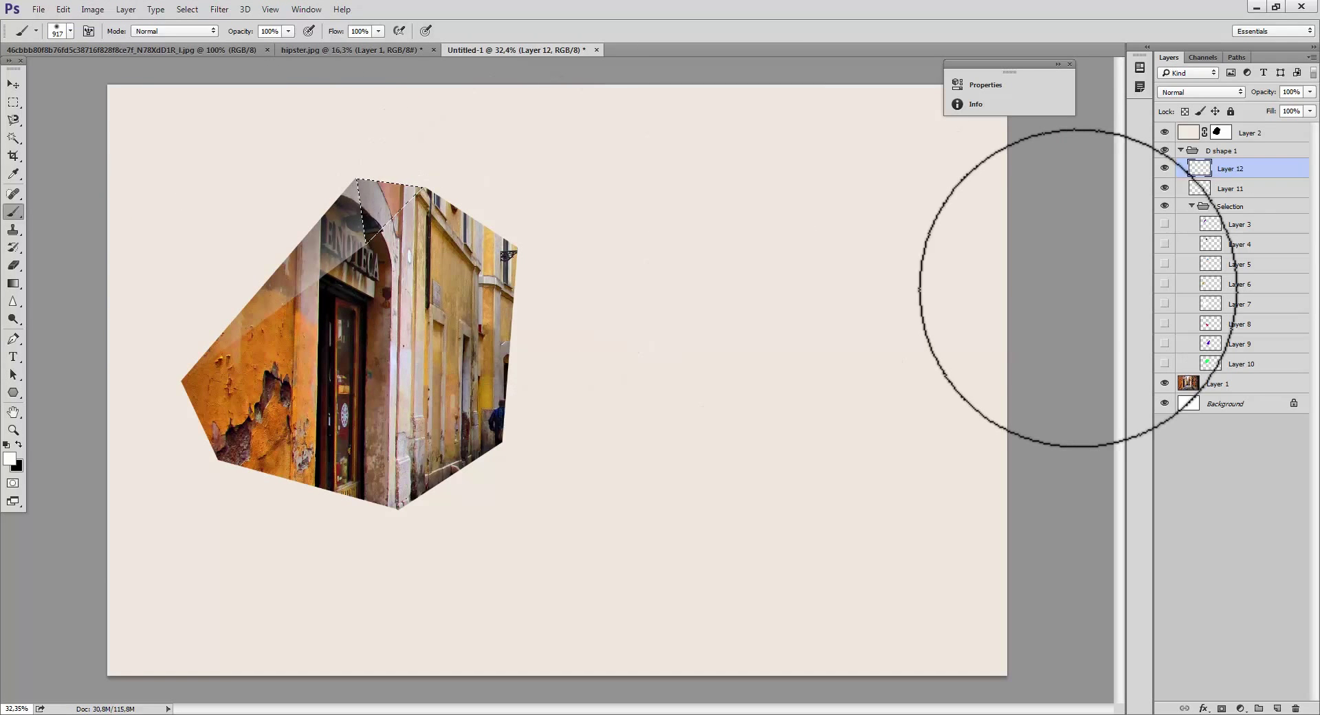
key(ctrl+shift+alt+n)
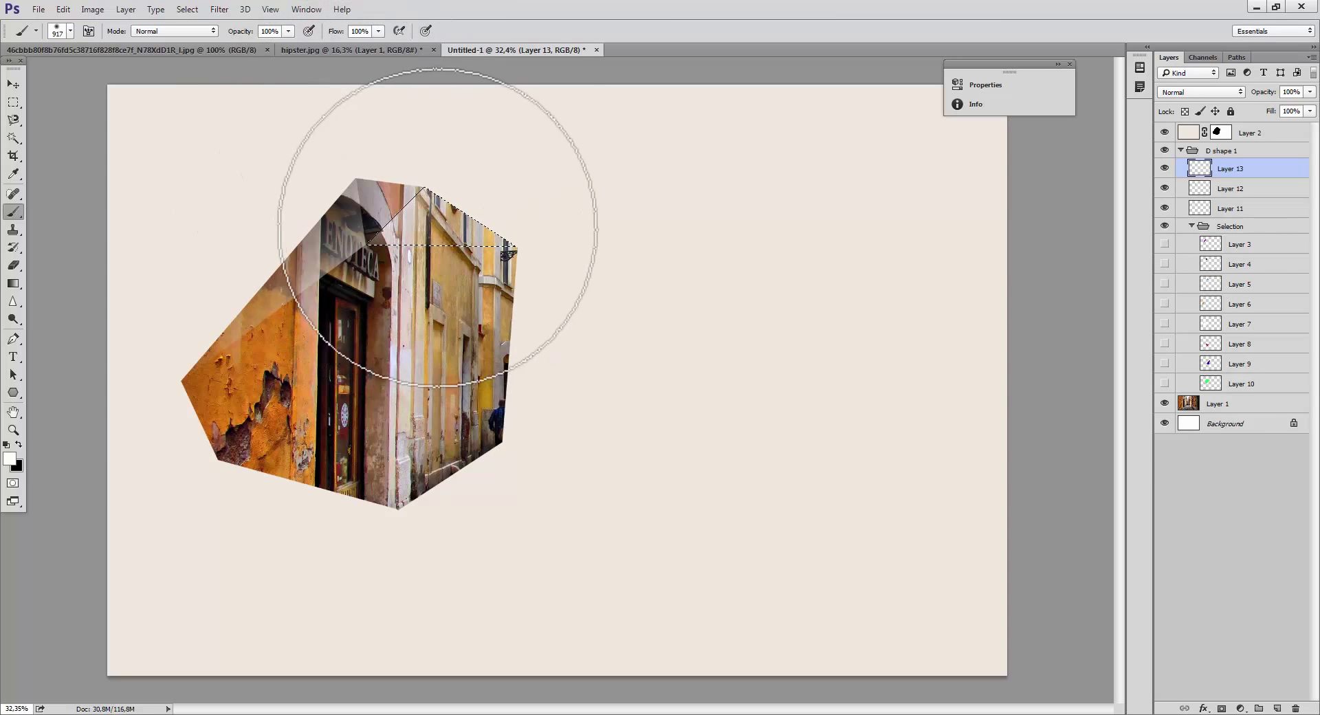
key(x)
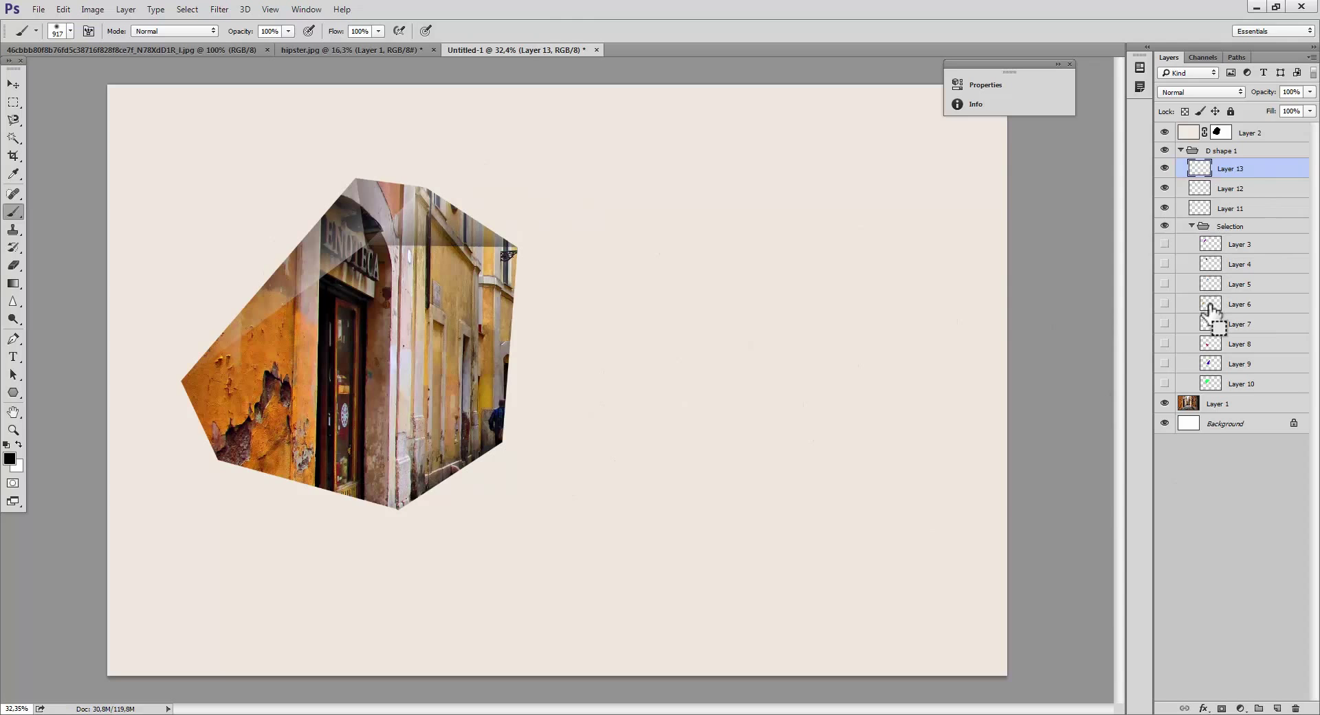
Step: Load Layer 6's facet as a selection and brush soft white light into it on a new layer above Layer 11
drag(1209, 306, 350, 300)
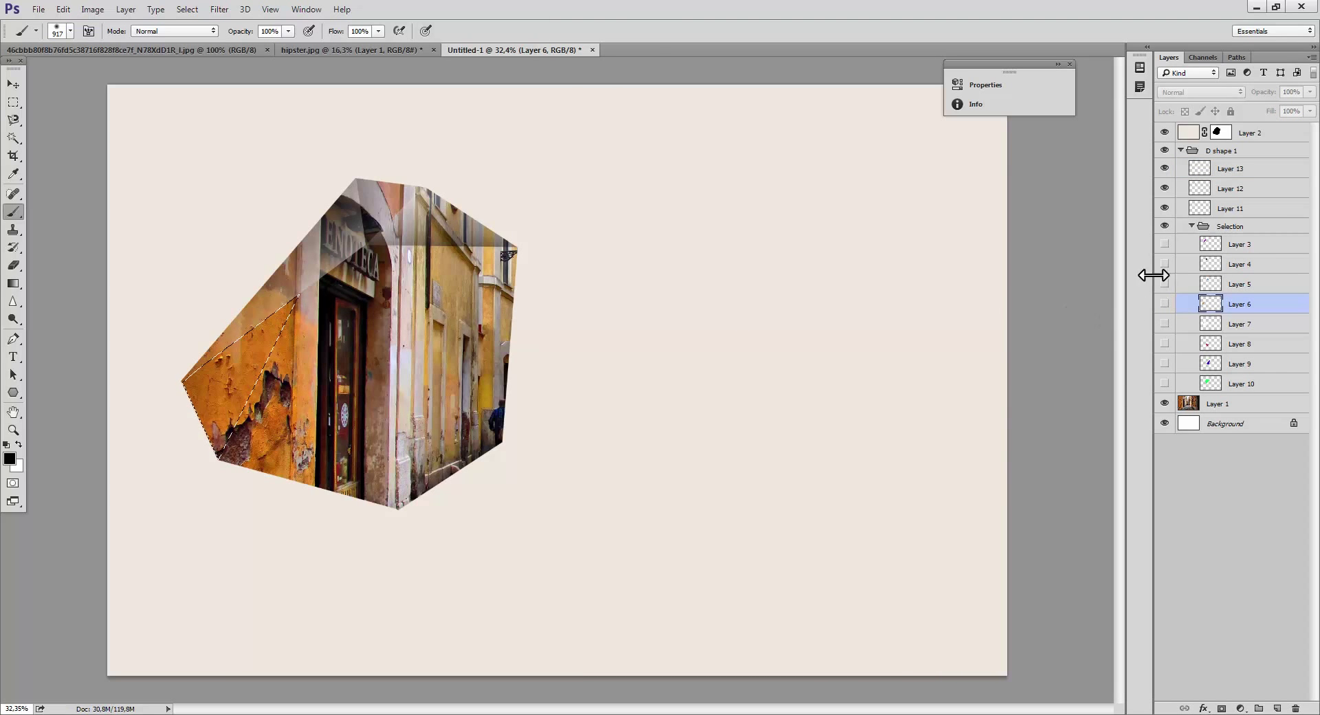
click(1217, 209)
key(ctrl+shift+alt+n)
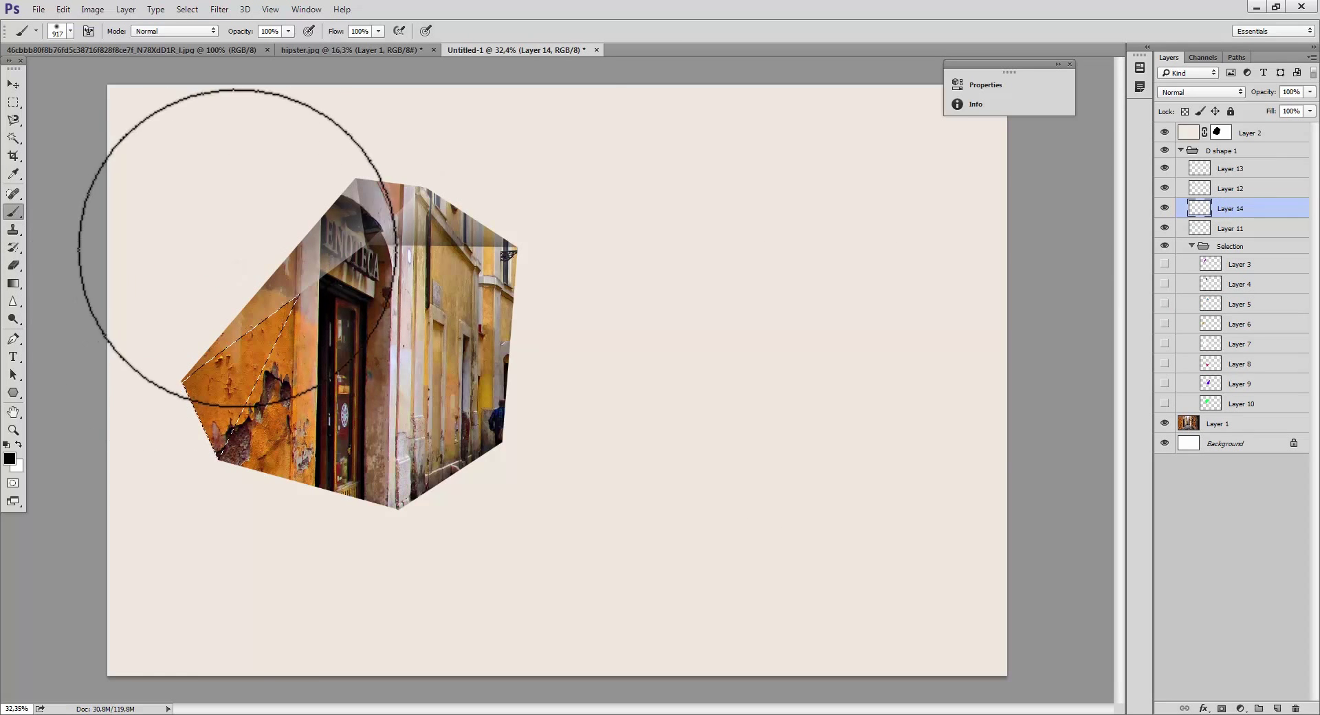
key(x)
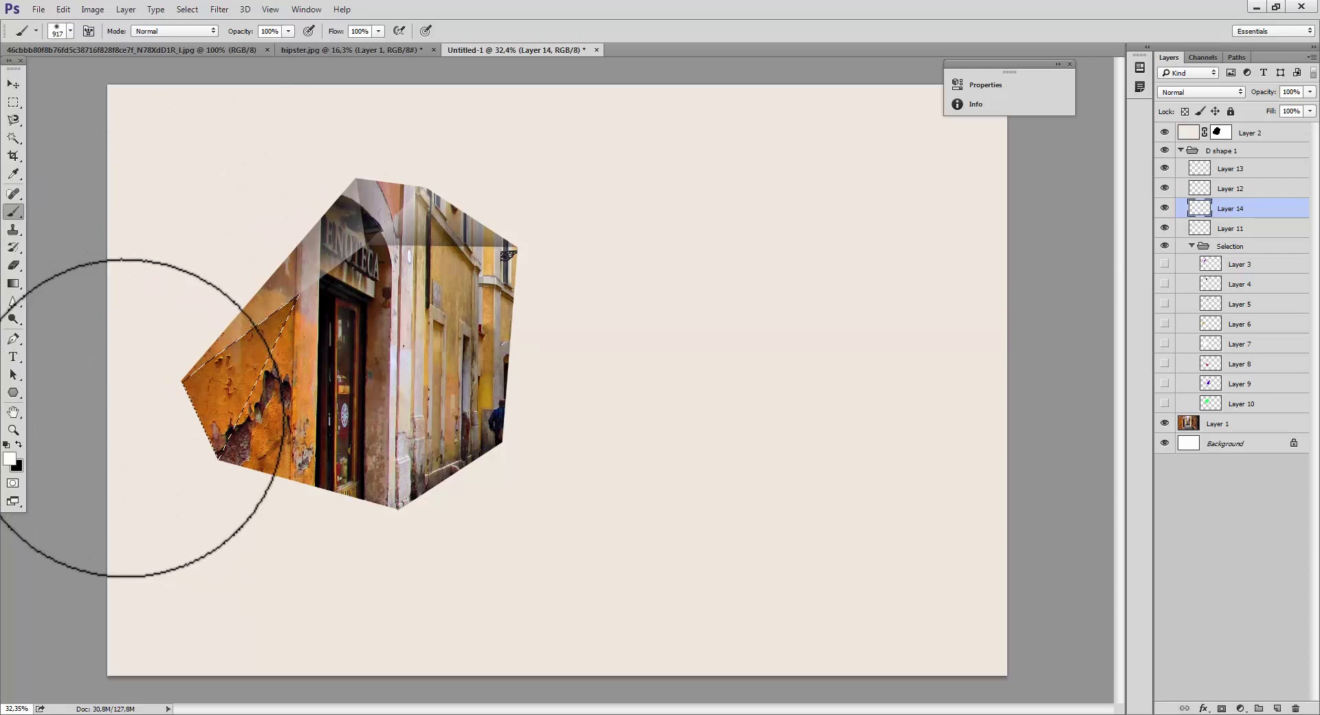
click(124, 419)
click(330, 389)
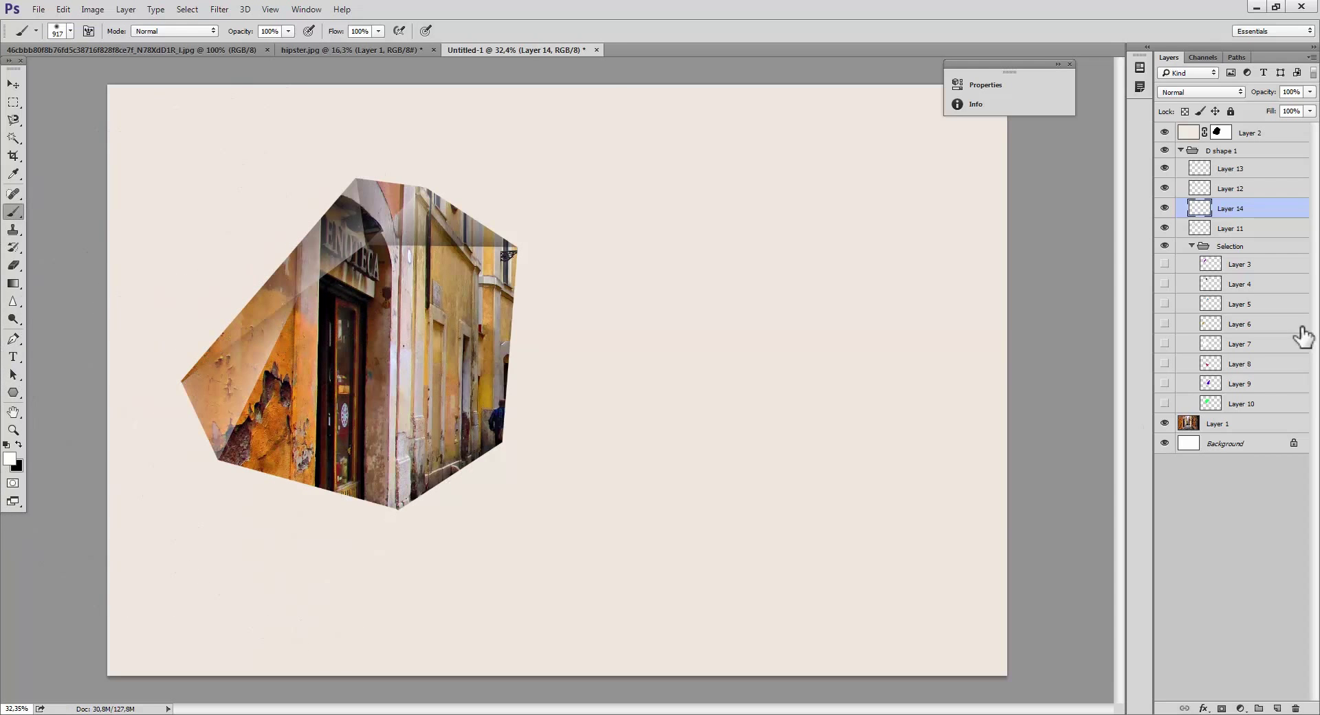
Step: Load Layer 7's facet on another new layer, brush soft black and white shading along its edges, and deselect
key(ctrl+shift+alt+n)
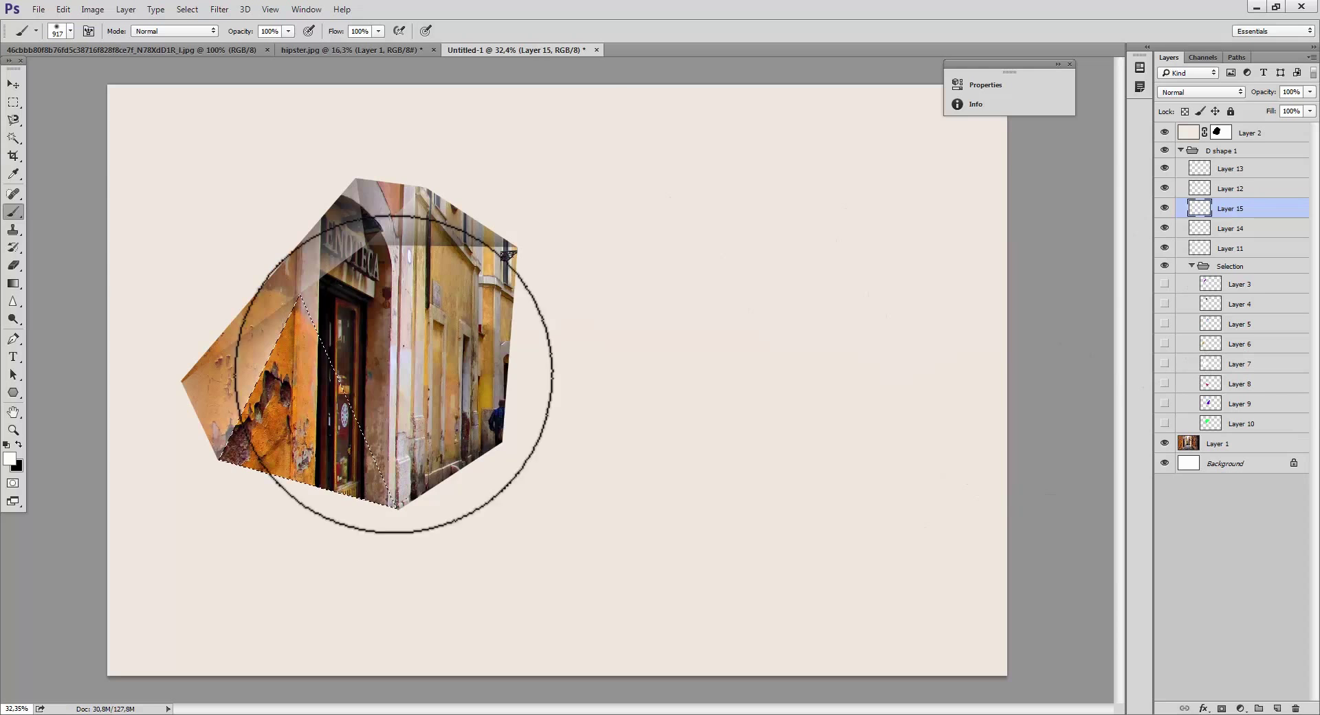
key(x)
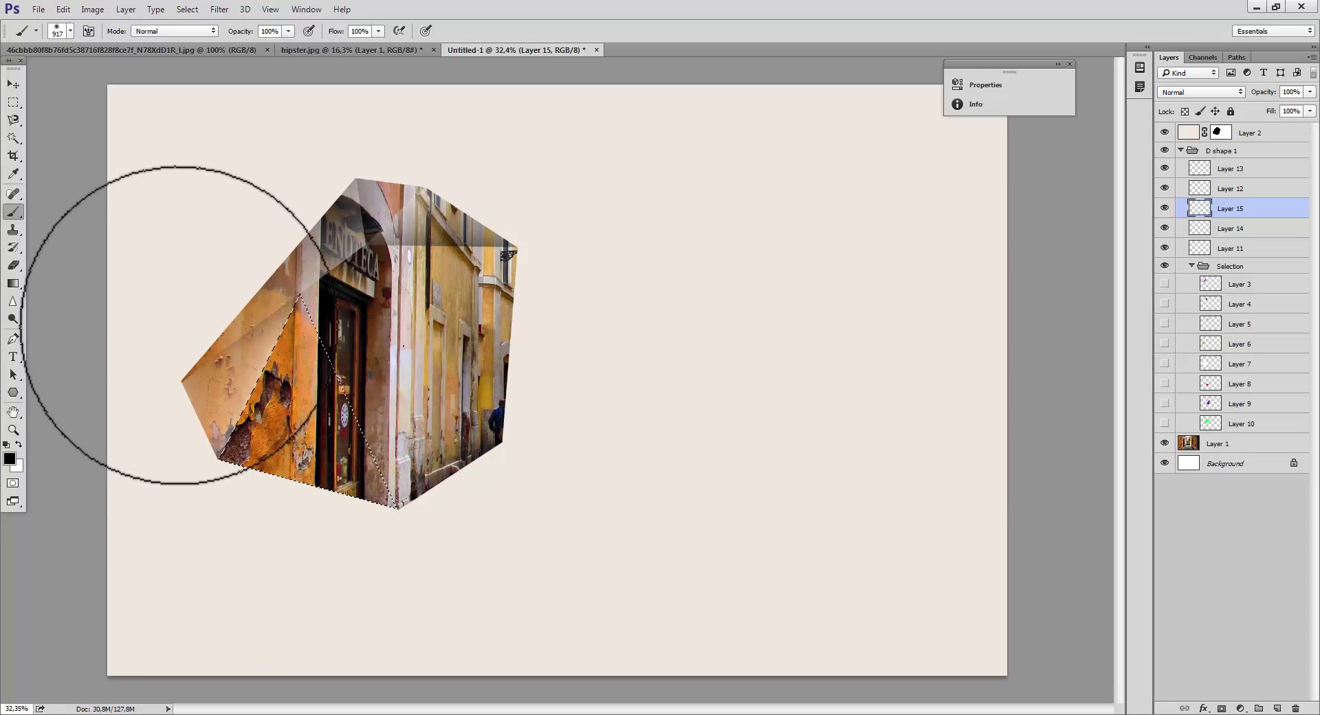
mouse_move(177, 324)
mouse_down()
mouse_move(142, 418)
mouse_move(186, 342)
mouse_move(154, 436)
mouse_up()
key(ctrl+z)
key(x)
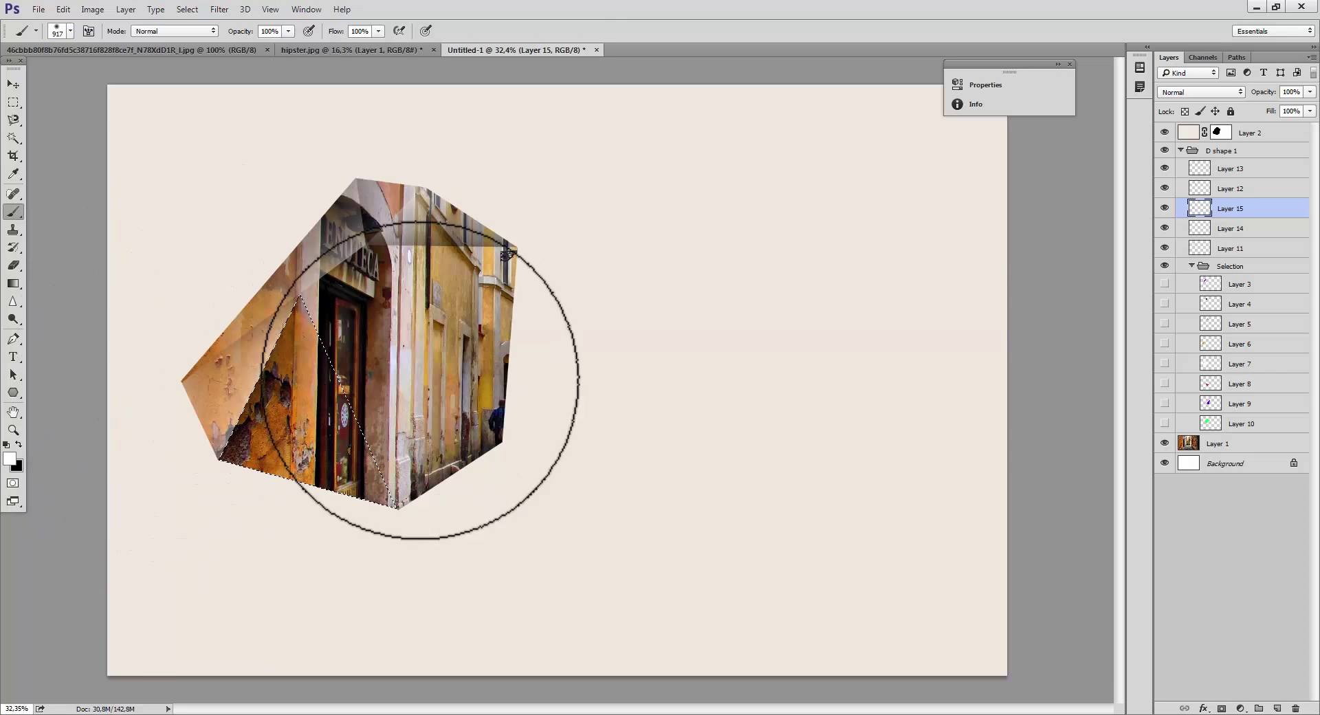
mouse_move(420, 382)
mouse_down()
mouse_move(472, 475)
mouse_move(430, 534)
mouse_up()
key(ctrl+d)
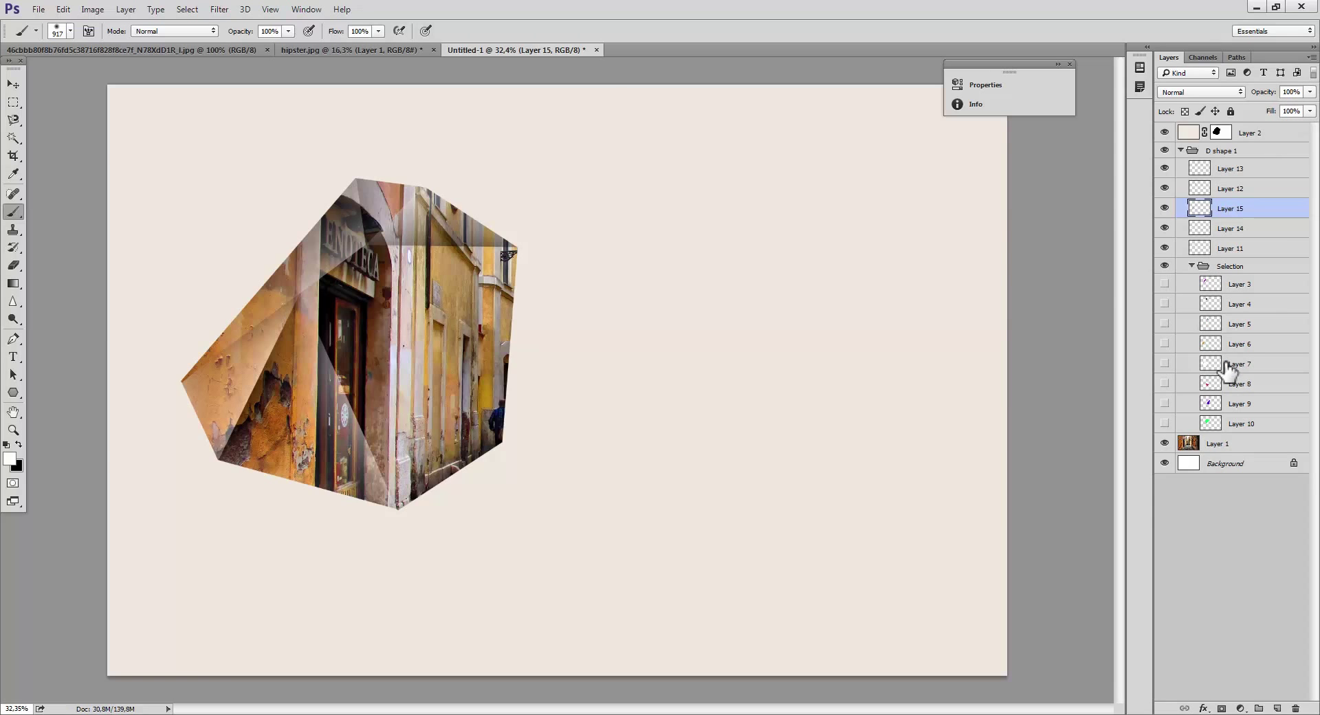
Step: Load Layer 8's facet as a selection and build up soft dark and light shading in it on a new layer
ctrl+click(1211, 384)
key(ctrl+shift+alt+n)
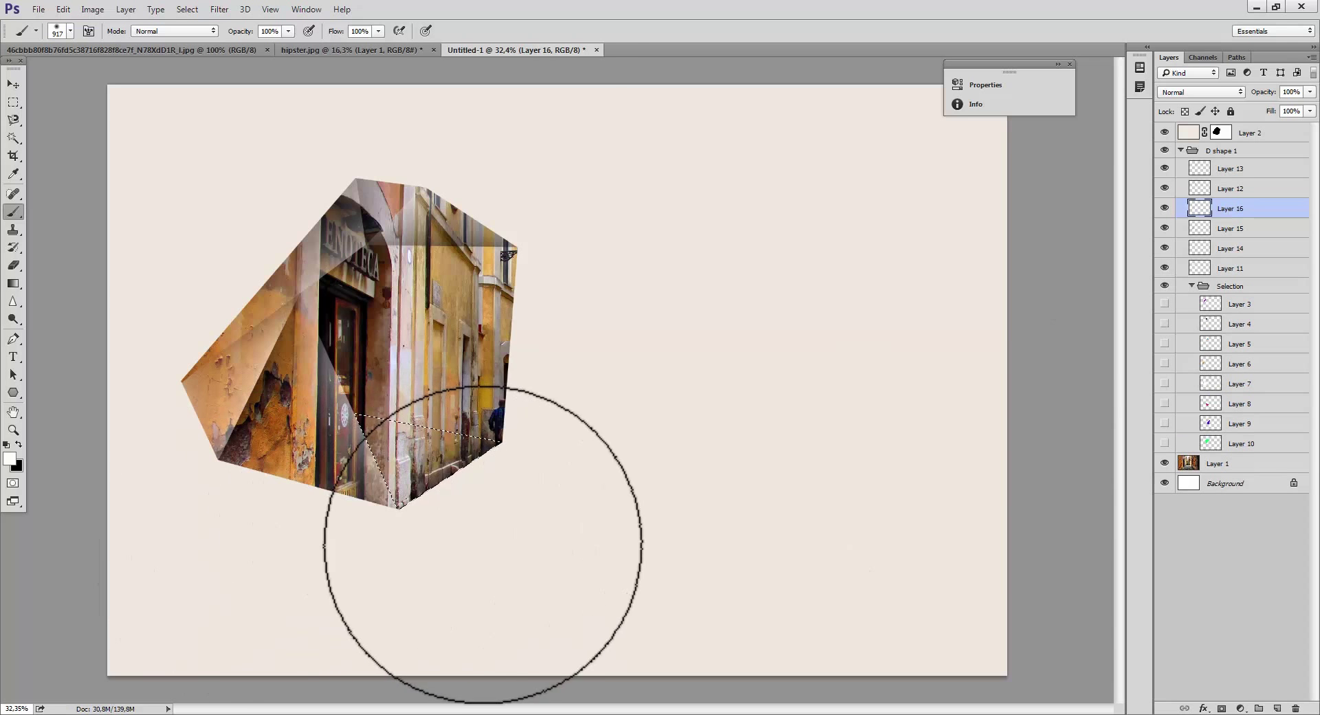
key(x)
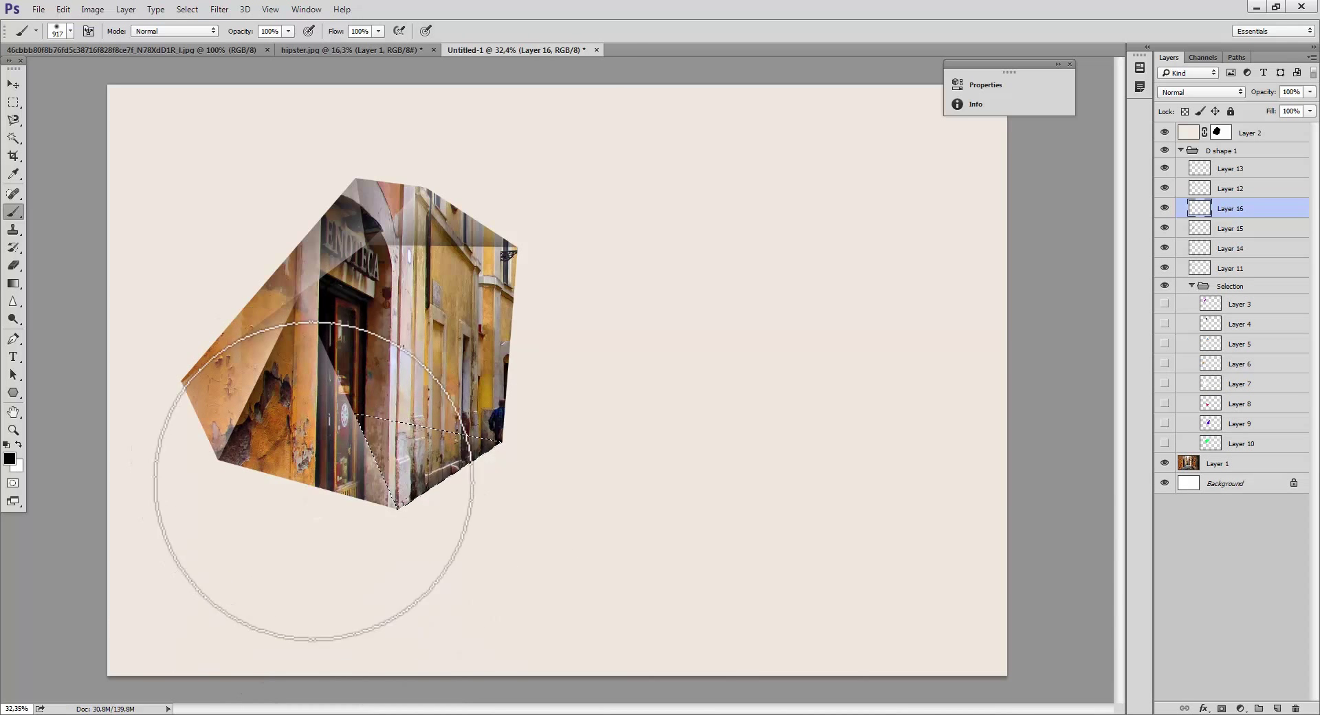
key(x)
click(545, 393)
key(ctrl+z)
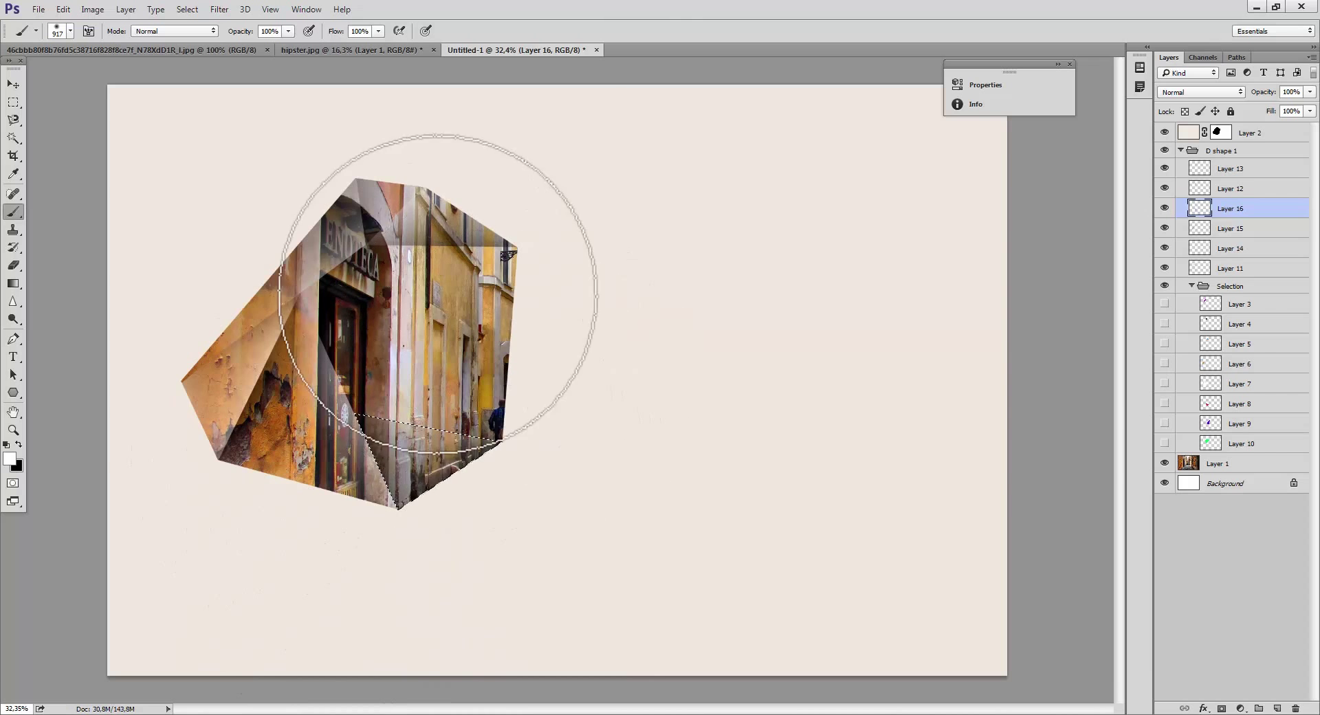
click(441, 296)
click(517, 348)
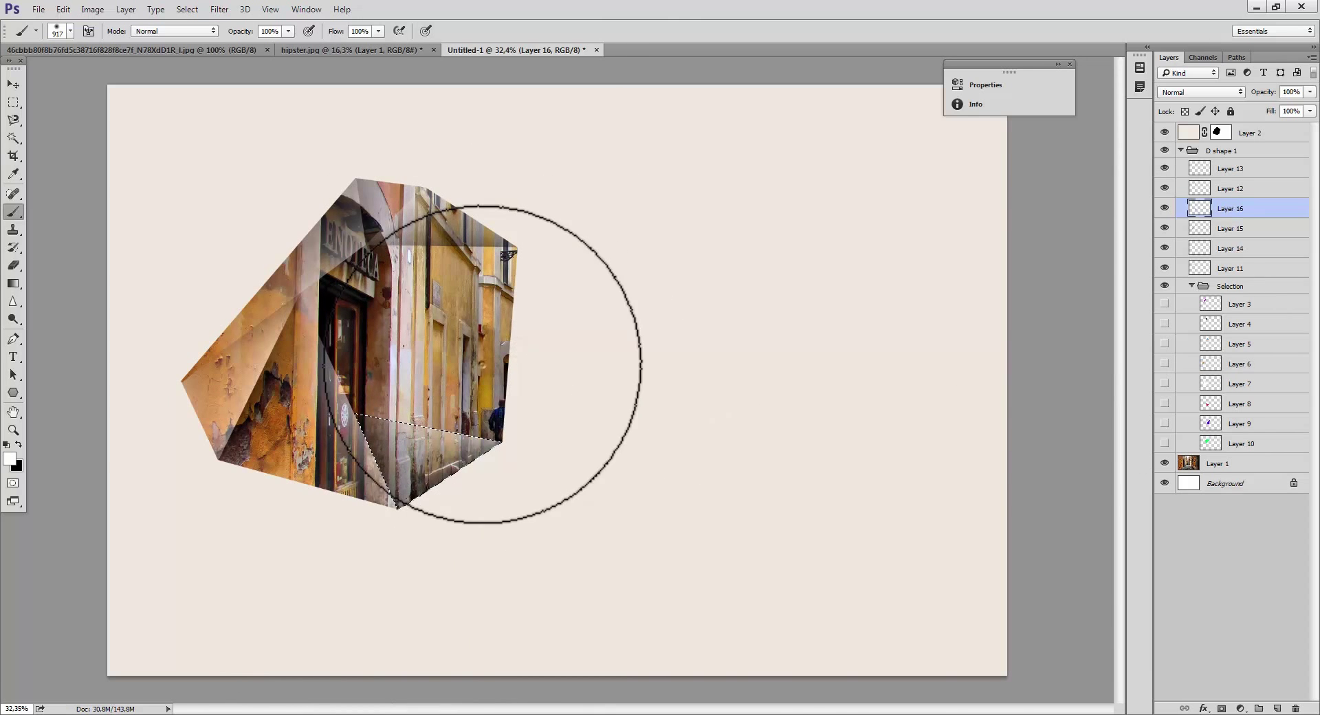
key(ctrl+d)
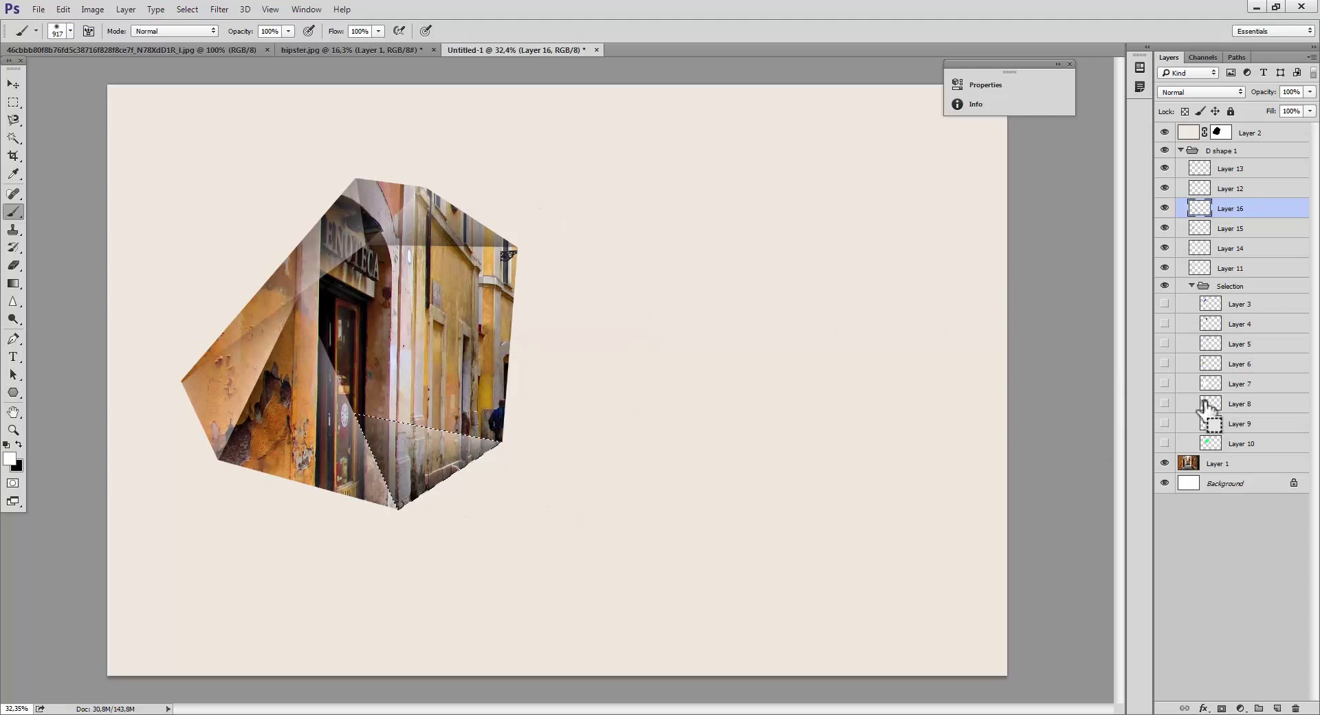
Step: Load Layer 9's facet and brush soft white and black shading into it on a new layer above Layer 15
drag(1204, 407, 1215, 435)
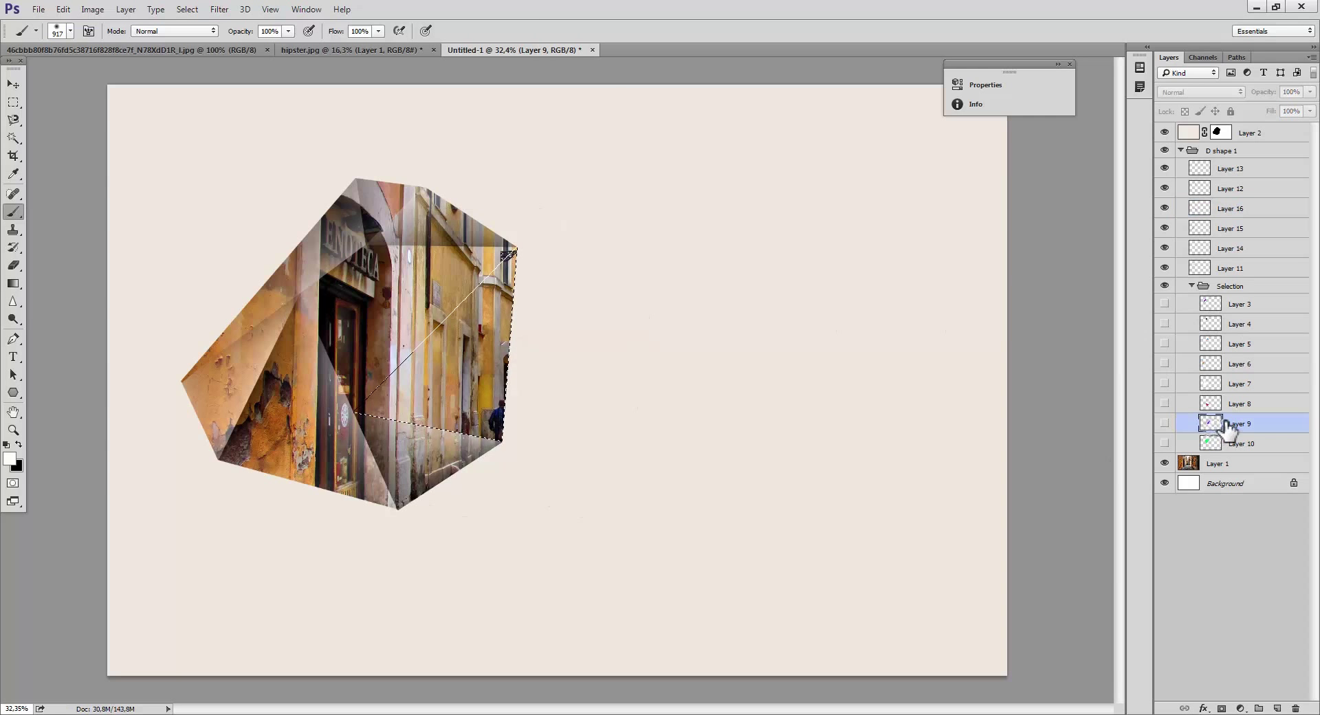
click(1214, 231)
key(ctrl+shift+alt+n)
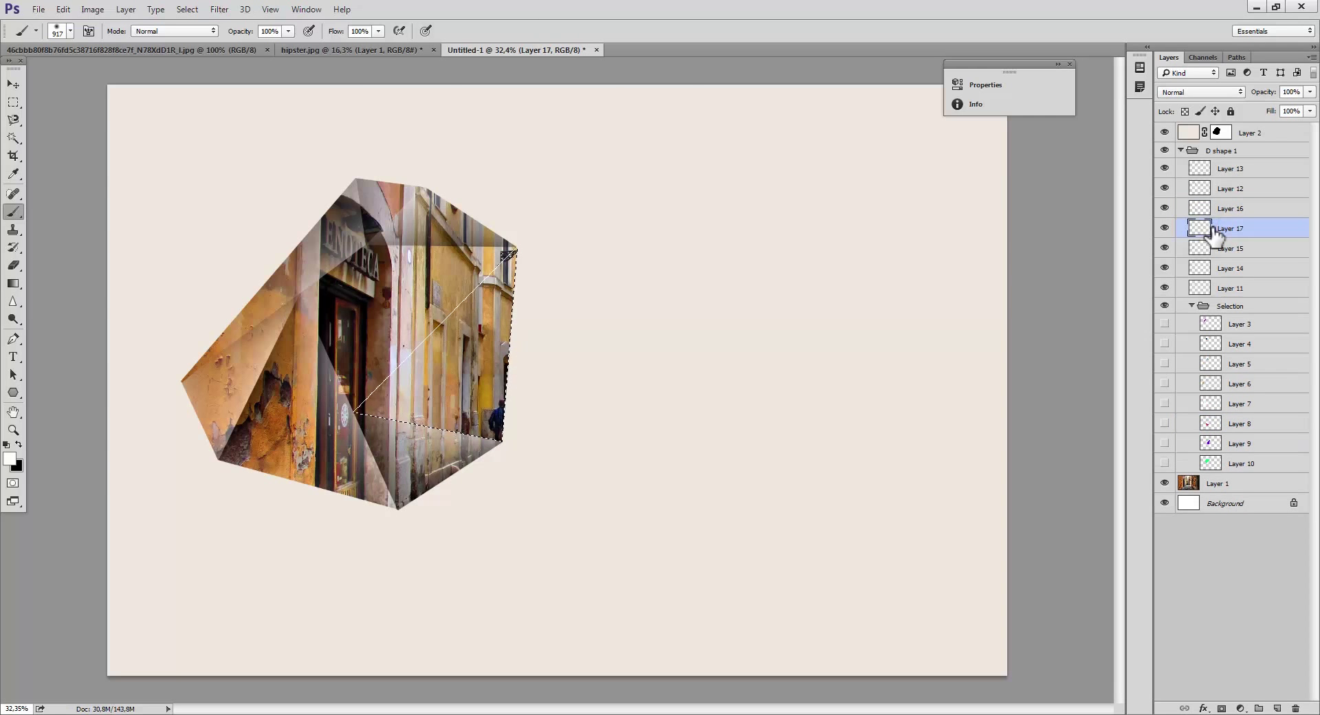
mouse_move(255, 345)
mouse_down()
mouse_move(460, 217)
mouse_move(515, 159)
mouse_up()
key(x)
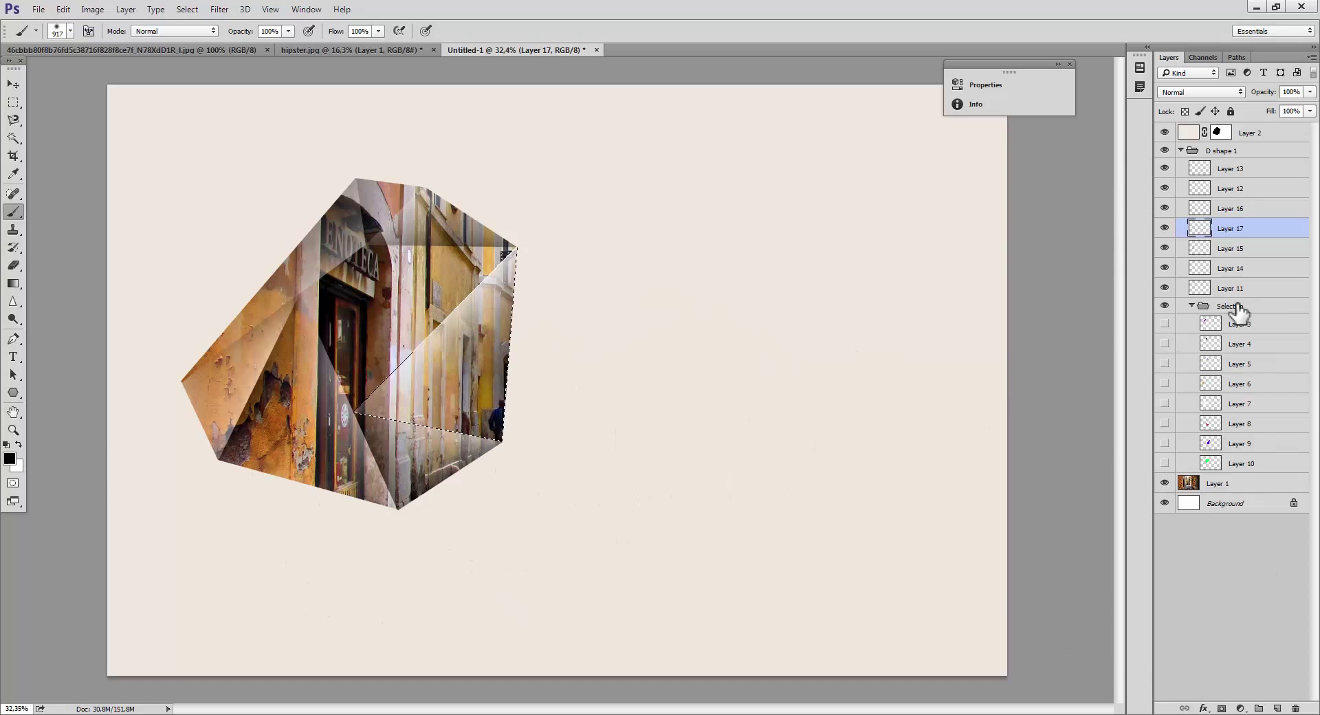
Step: Load Layer 10's central facet, brush soft black and white shading into it on two new layers, and deselect
key(ctrl+shift+alt+n)
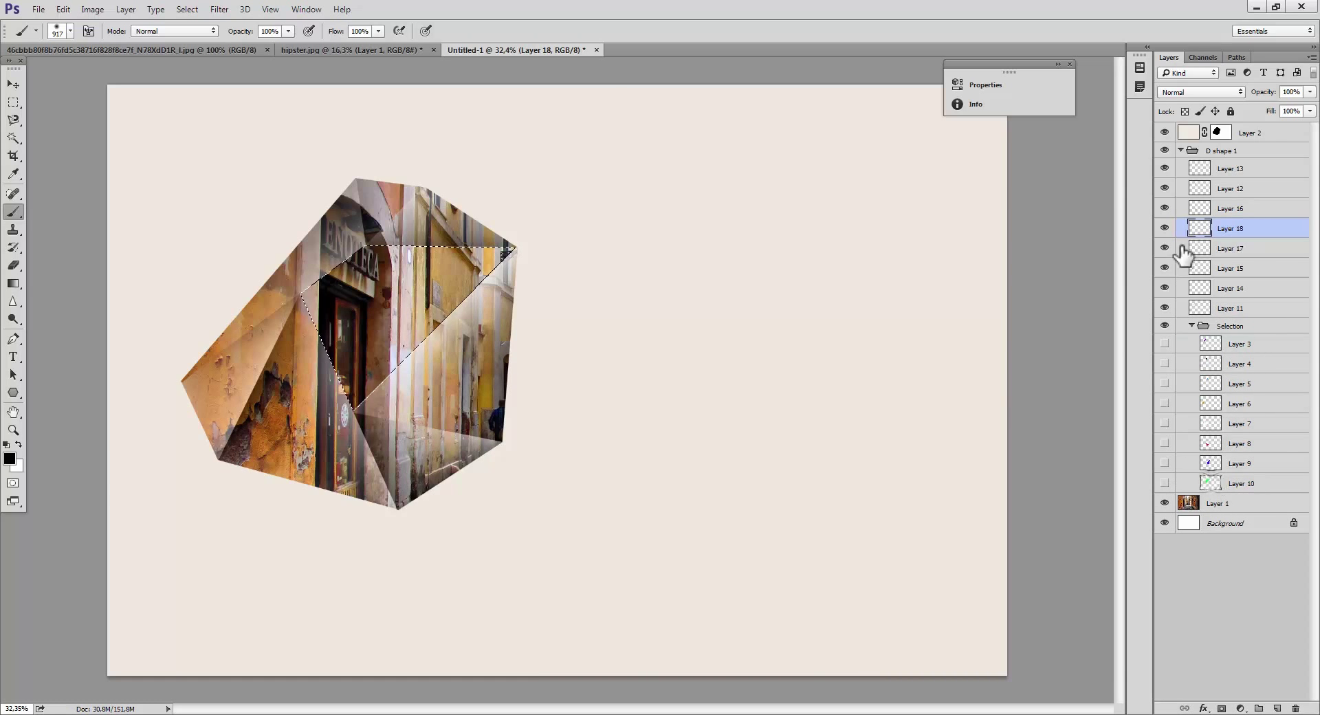
key(ctrl+shift+alt+n)
key(x)
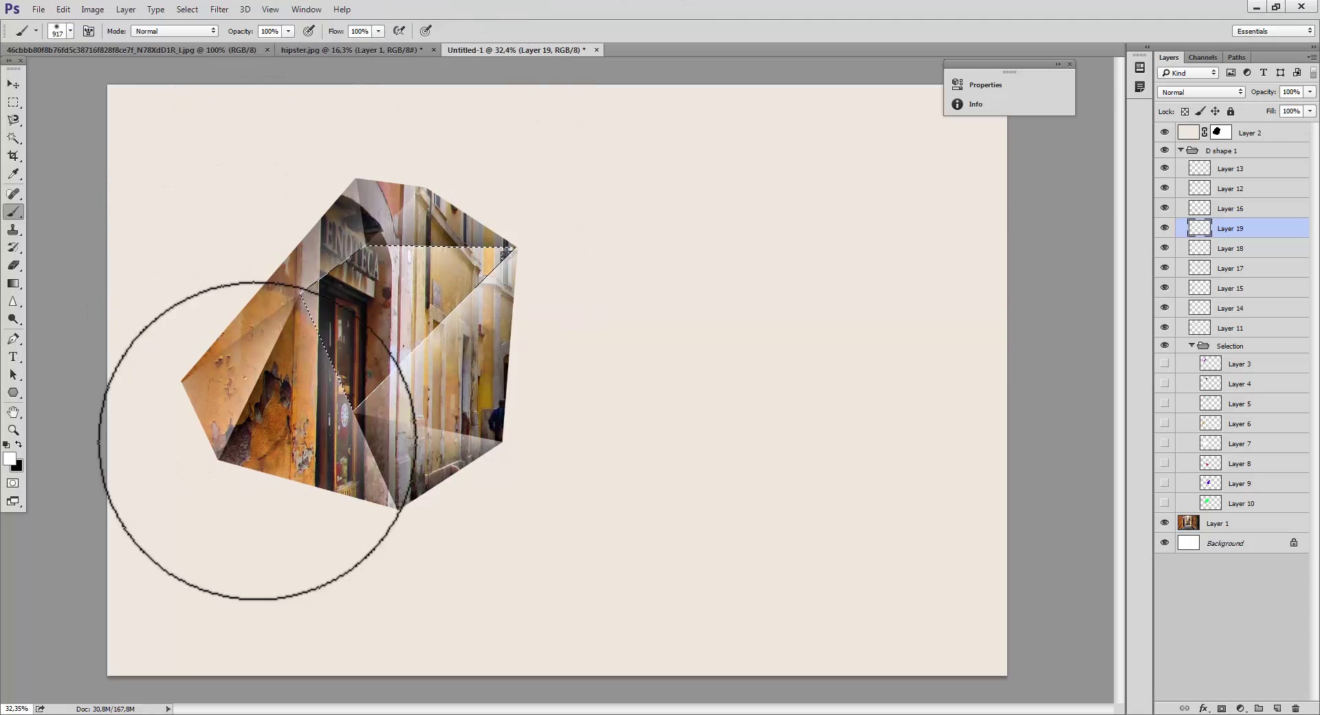
drag(262, 433, 264, 392)
key(x)
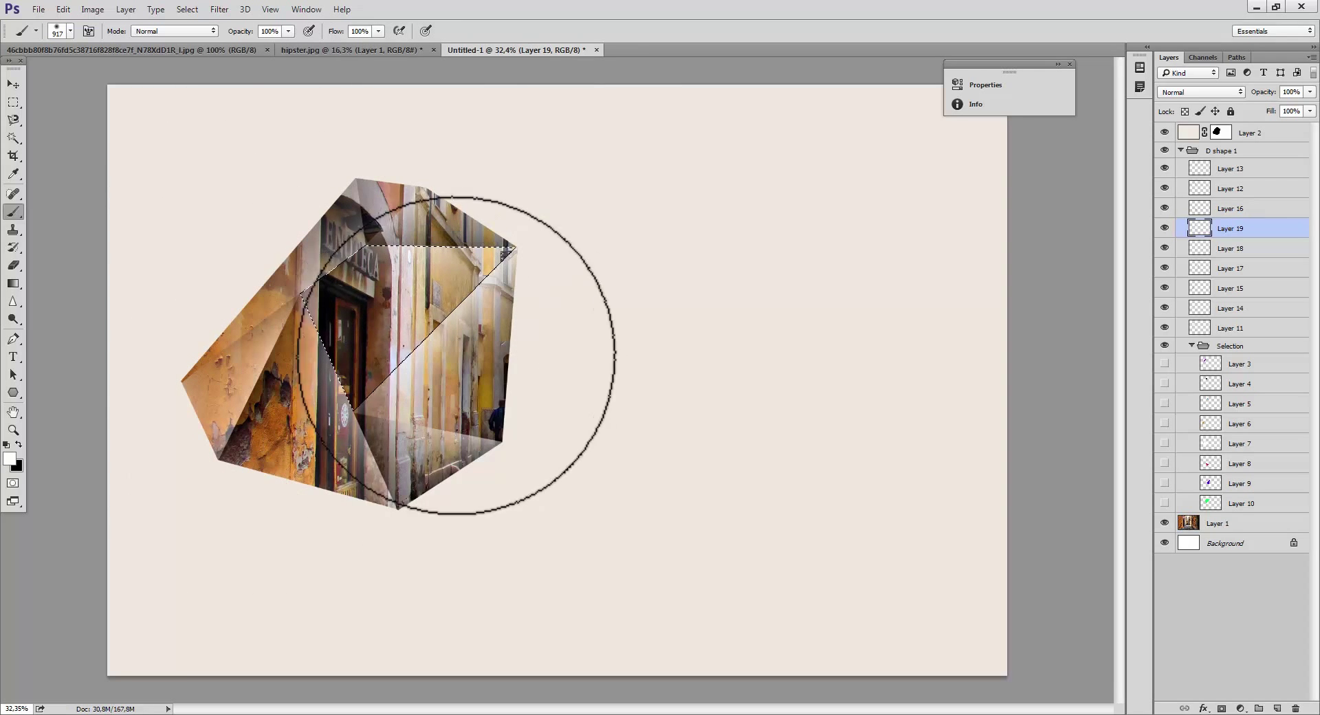
drag(502, 304, 508, 313)
key(ctrl+z)
key(x)
click(457, 406)
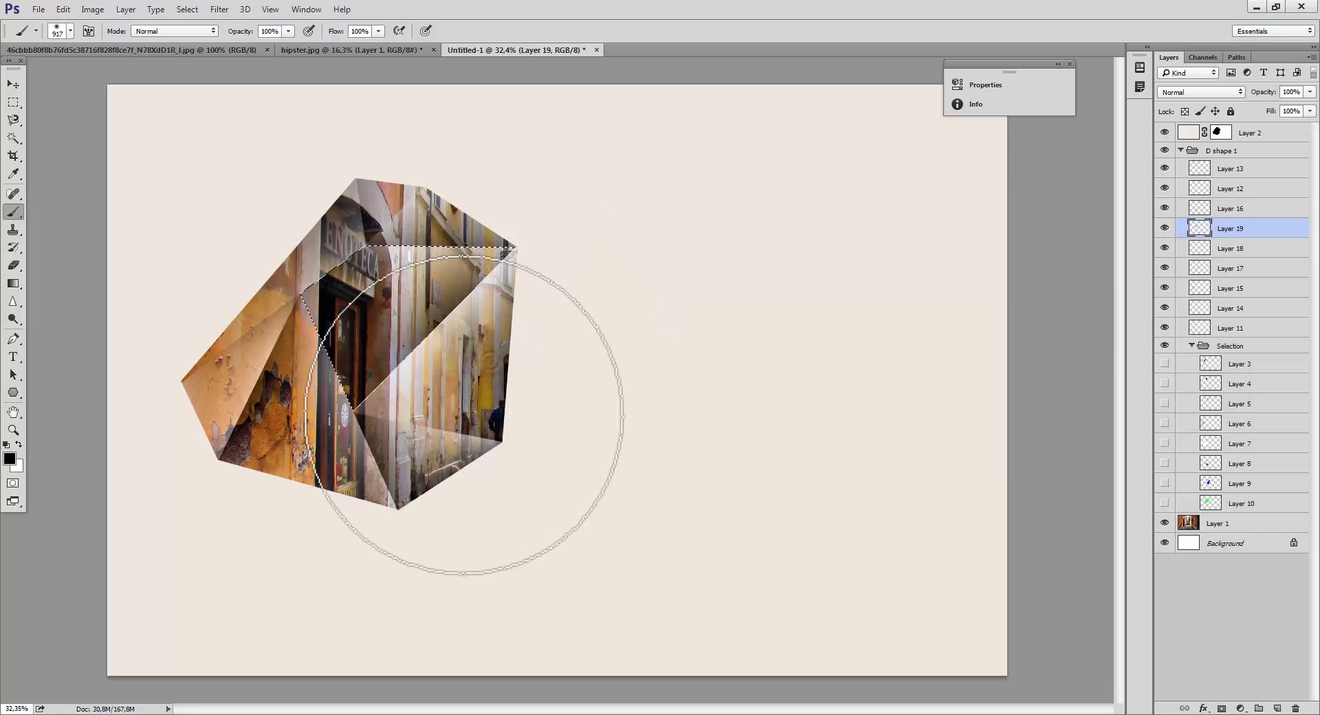
key(ctrl+z)
click(469, 395)
key(ctrl+d)
Step: Lower the opacity of the D shape 1 group to 73% and collapse the group
key(v)
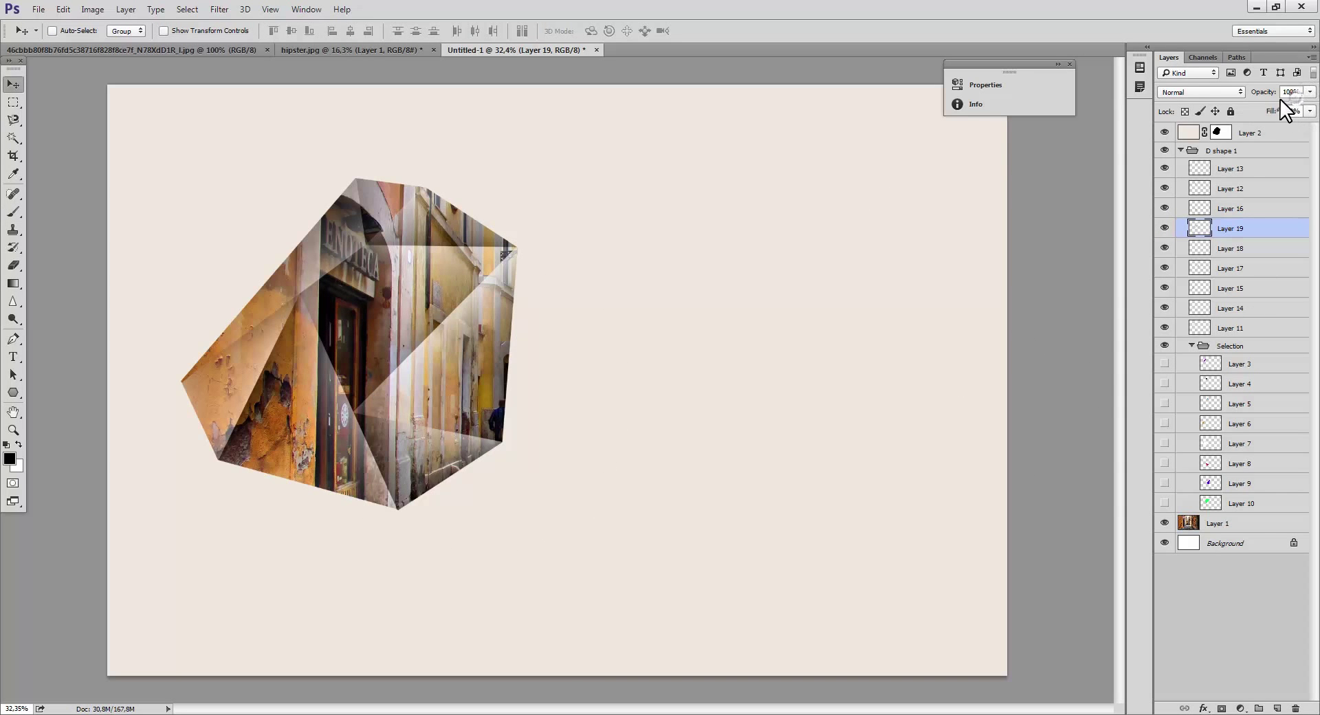
click(1223, 151)
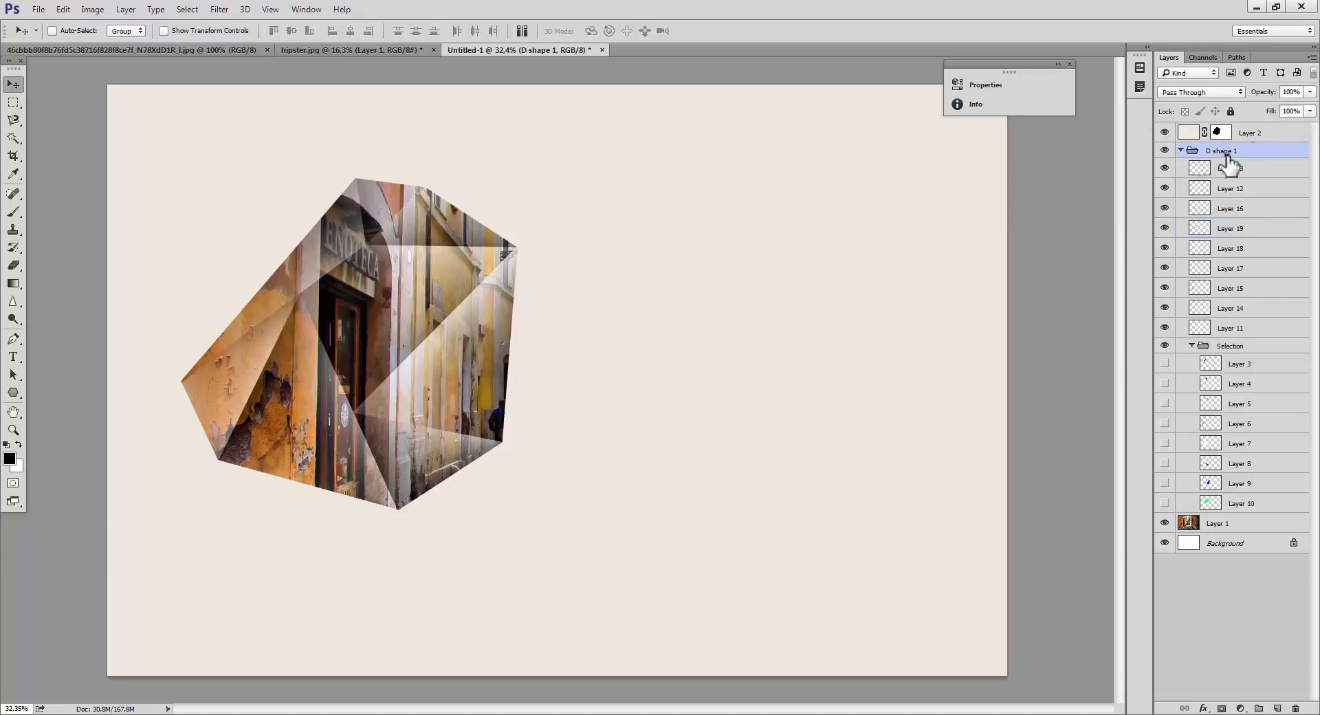
click(1310, 92)
mouse_move(1299, 108)
mouse_down()
mouse_move(1272, 110)
mouse_move(1288, 108)
mouse_up()
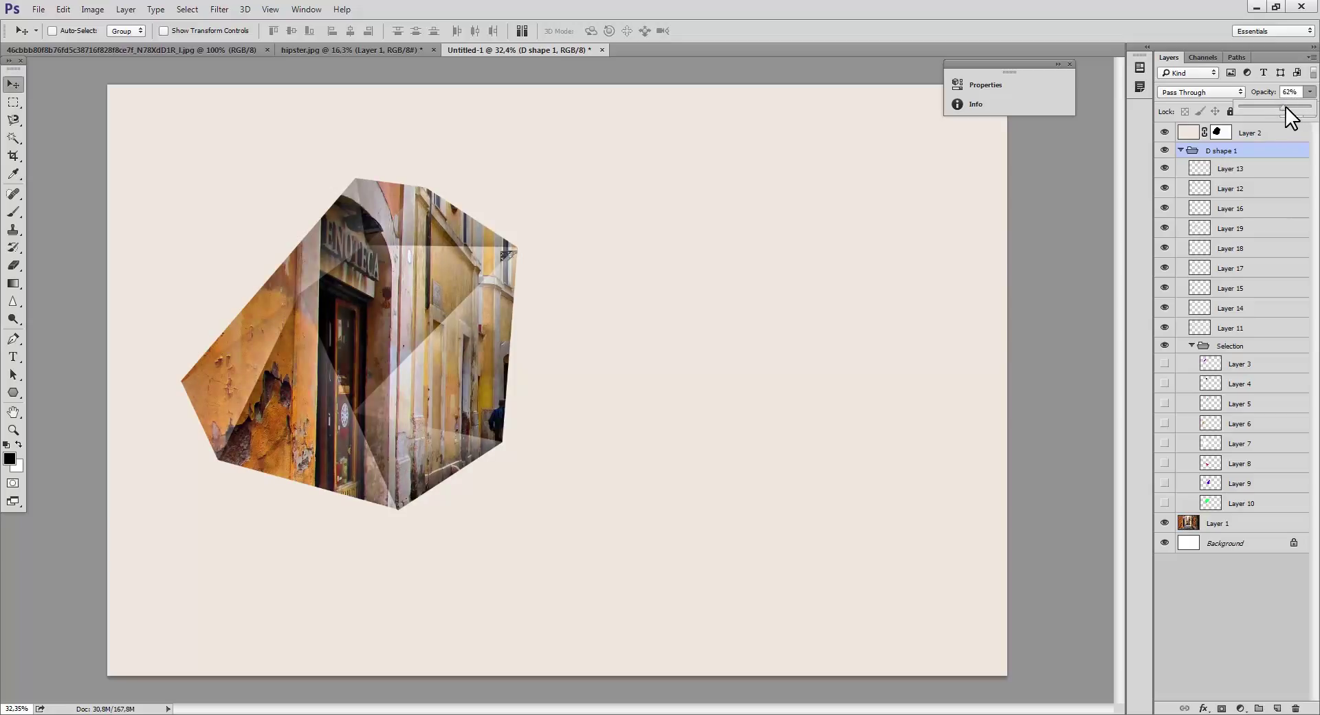
click(1180, 151)
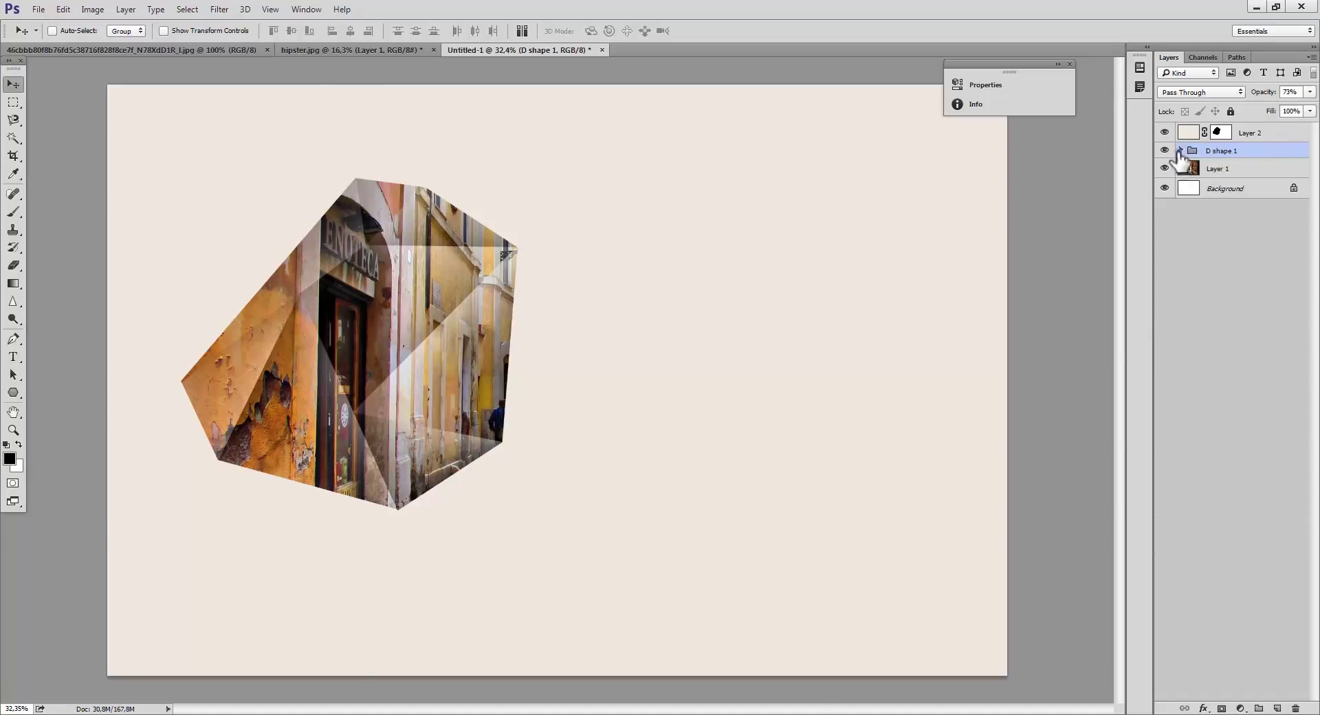
Step: Check the faceted shapes in the reference image and return to the street photo composition
click(196, 50)
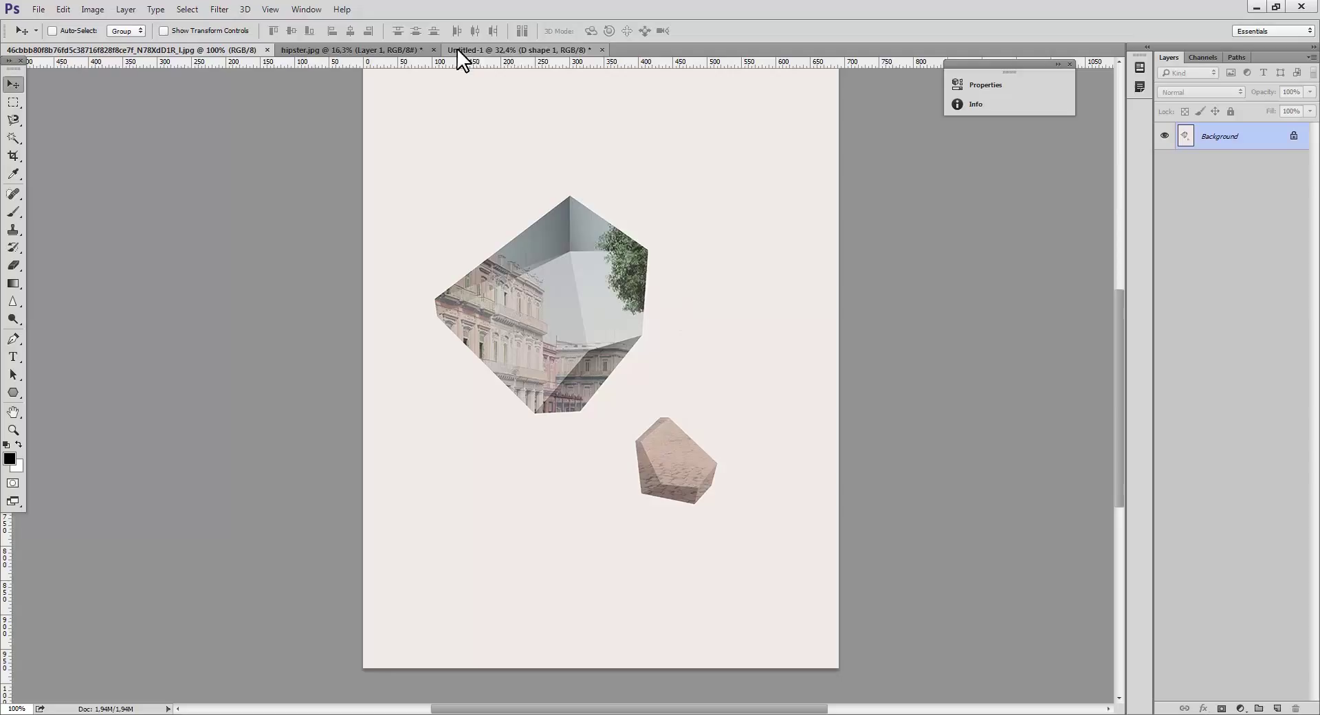
click(505, 51)
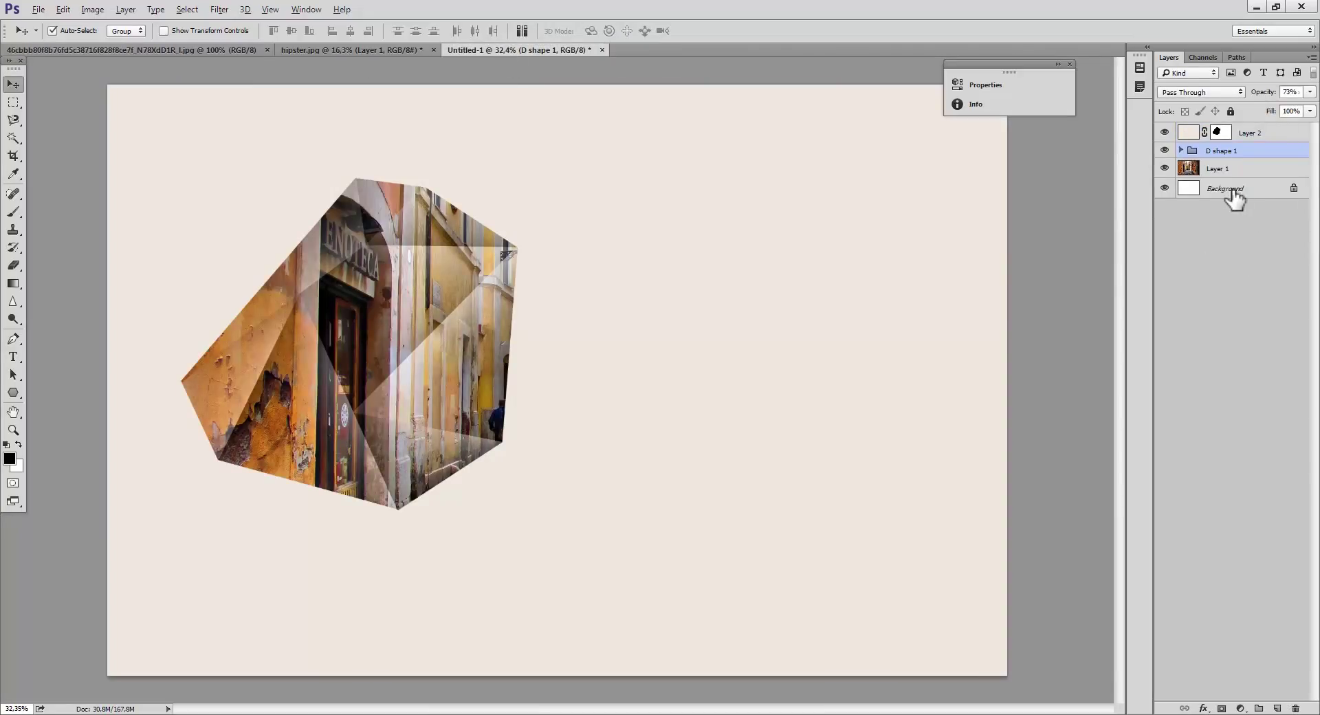
Step: Add an empty layer above D shape 1, select Layer 2's mask, ready the Pen tool in white, and set Layer 2's opacity to 62%
key(ctrl+alt+shift+n)
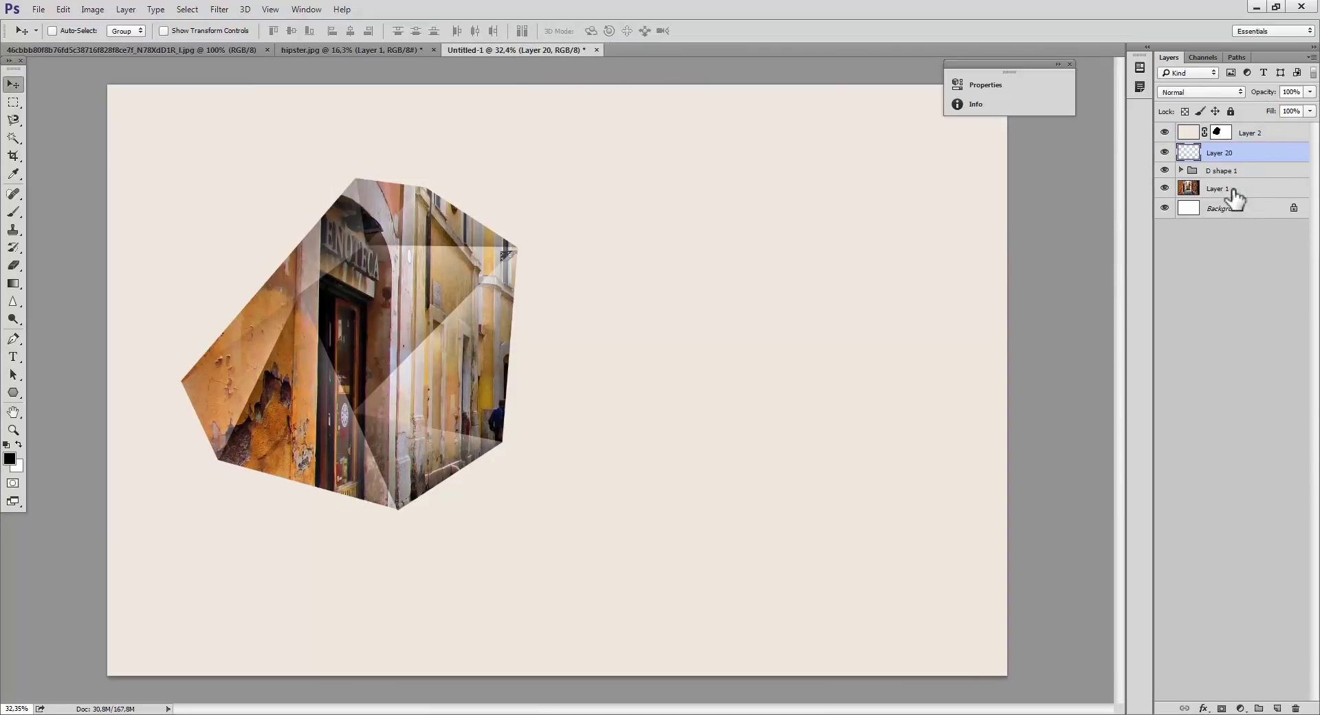
click(1217, 132)
key(x)
key(p)
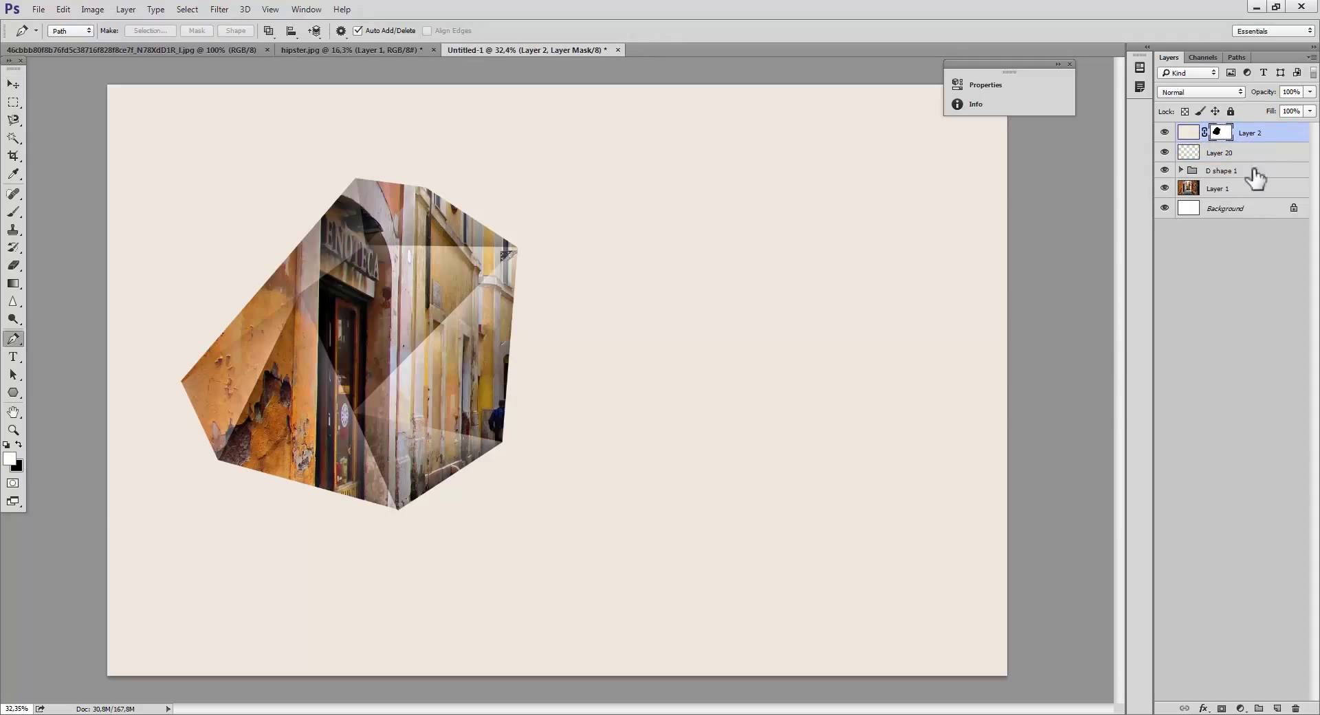
key(6)
key(2)
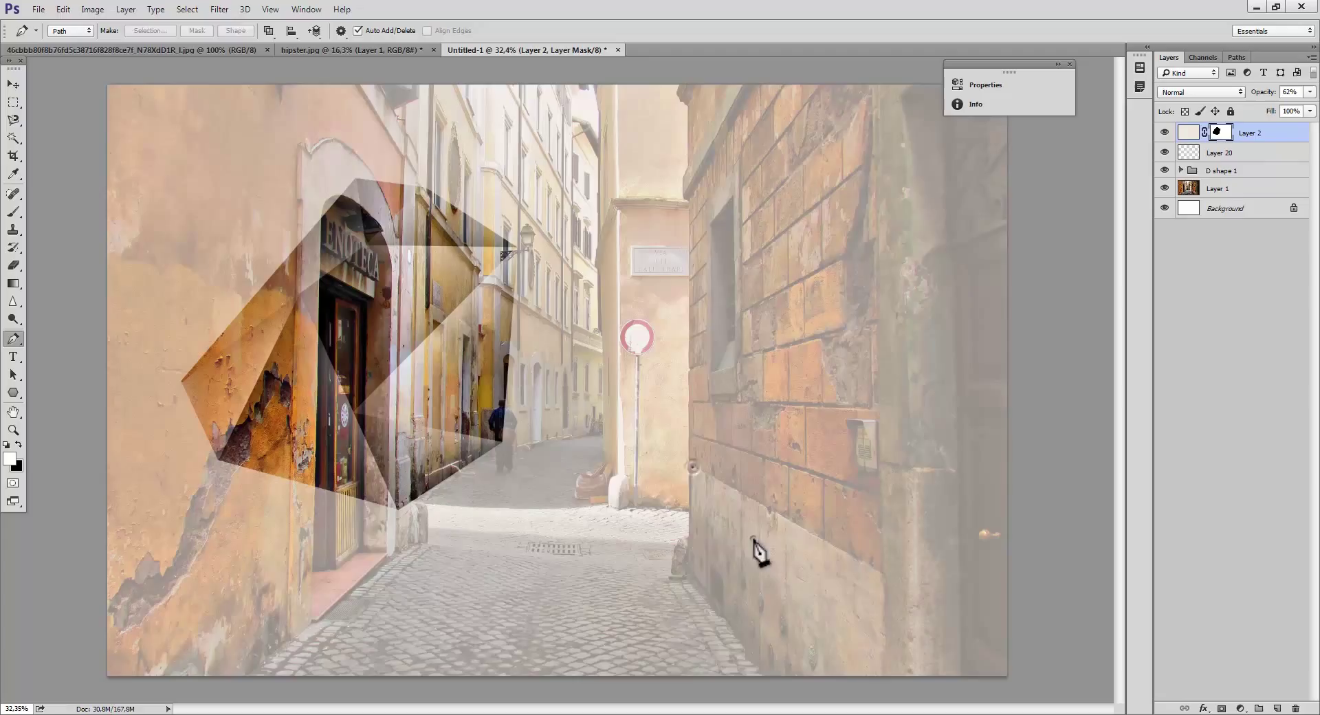
Step: Finish outlining the second polygon around the stone post, fill it in Layer 2's mask to expose the photo, and restore Layer 2's opacity to 100%
click(630, 535)
key(ctrl+BackSpace)
key(ctrl+z)
click(716, 421)
key(ctrl+Return)
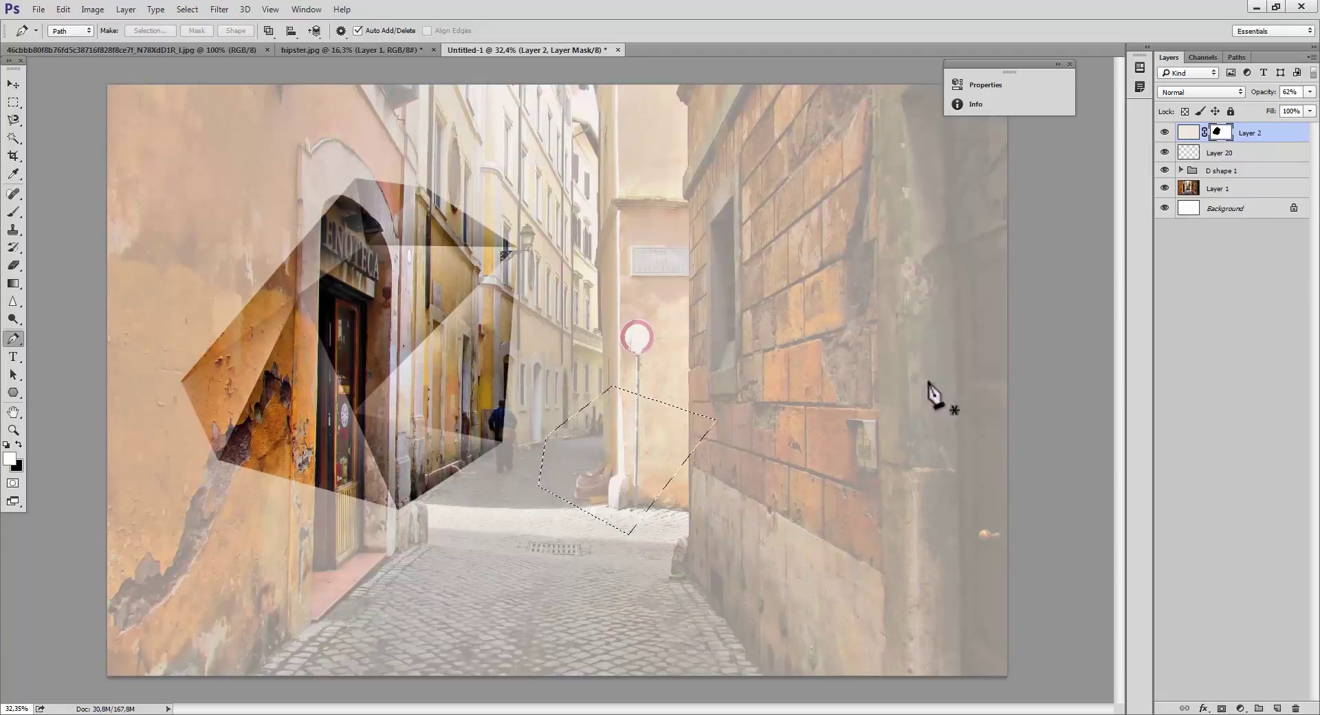
key(ctrl+BackSpace)
click(1310, 92)
drag(1287, 107, 1317, 108)
Step: On Layer 20, outline the second shape's lower-right triangular facet with the Pen tool, fill it with black, and deselect
click(1221, 152)
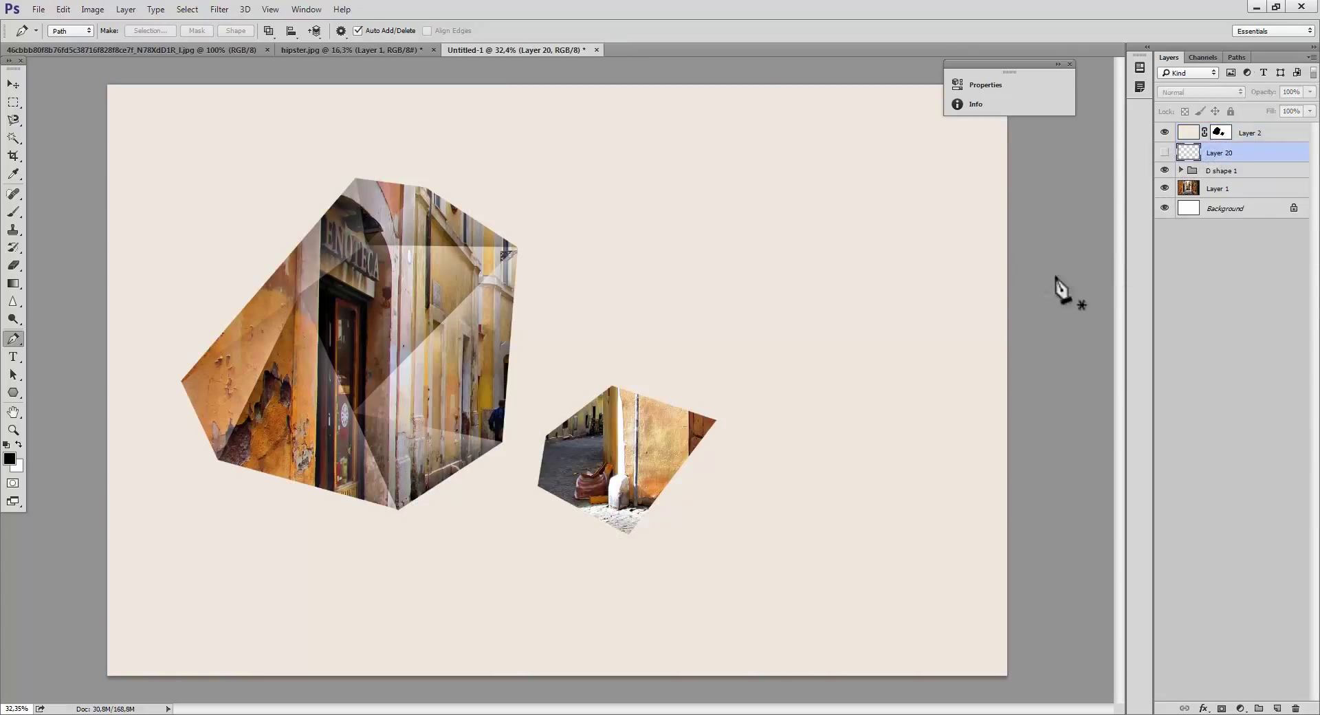
click(626, 536)
click(621, 462)
click(725, 417)
click(721, 507)
key(ctrl+Return)
key(ctrl+x)
key(Return)
key(x)
key(ctrl+BackSpace)
key(ctrl+d)
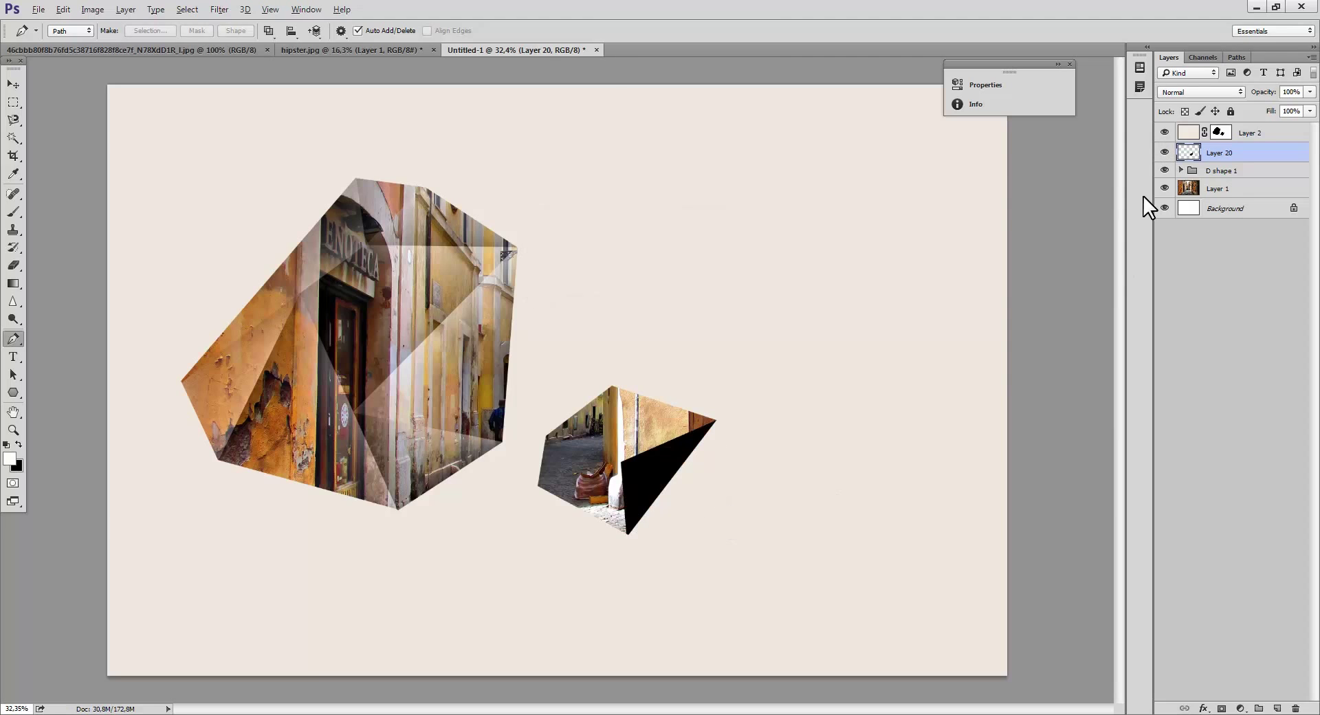
Step: Outline the second shape's bottom facet on a new layer below Layer 20, fill it with white, and deselect
click(1210, 171)
key(ctrl+alt+shift+n)
click(627, 534)
click(621, 462)
click(523, 489)
drag(613, 551, 669, 554)
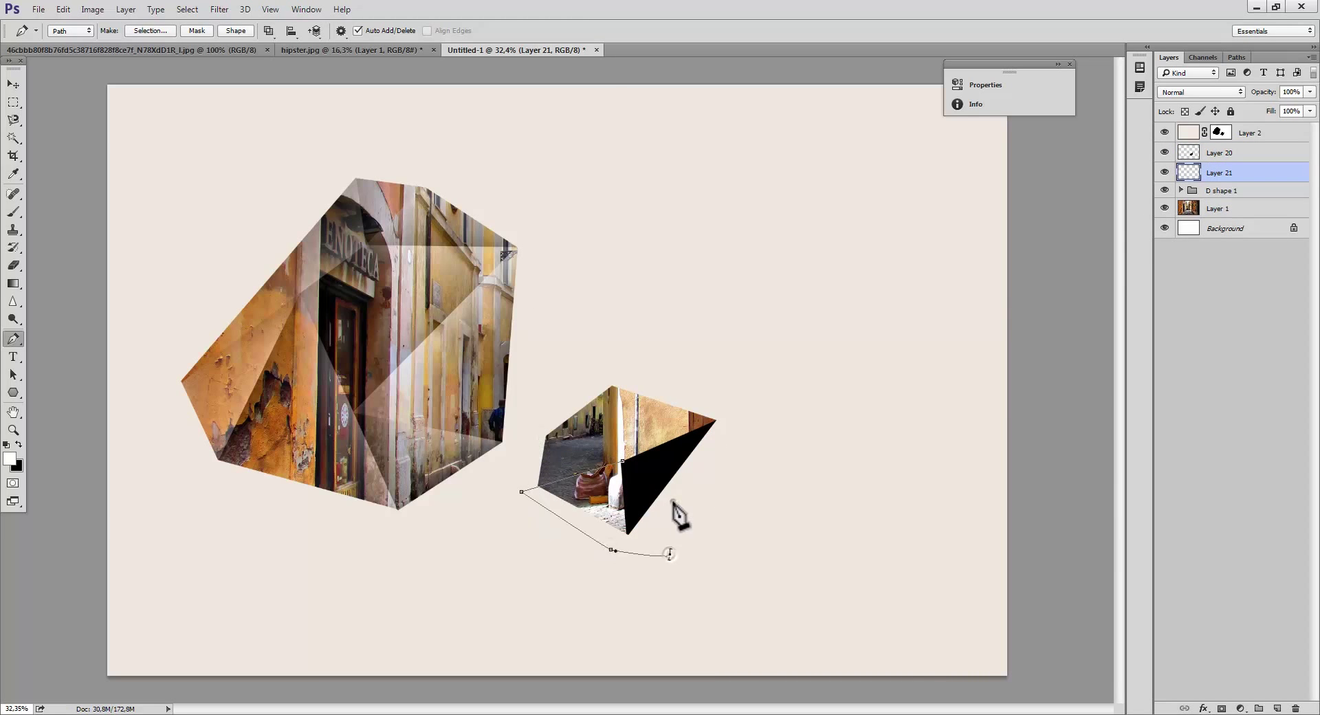
key(ctrl+Return)
key(x)
key(ctrl+BackSpace)
key(ctrl+d)
Step: Outline the second shape's upper-left facet on a new layer, place that layer below Layer 21, fill the facet with black, and deselect
key(ctrl+alt+shift+n)
click(596, 468)
click(612, 386)
click(539, 407)
click(516, 502)
click(585, 490)
key(x)
key(ctrl+Return)
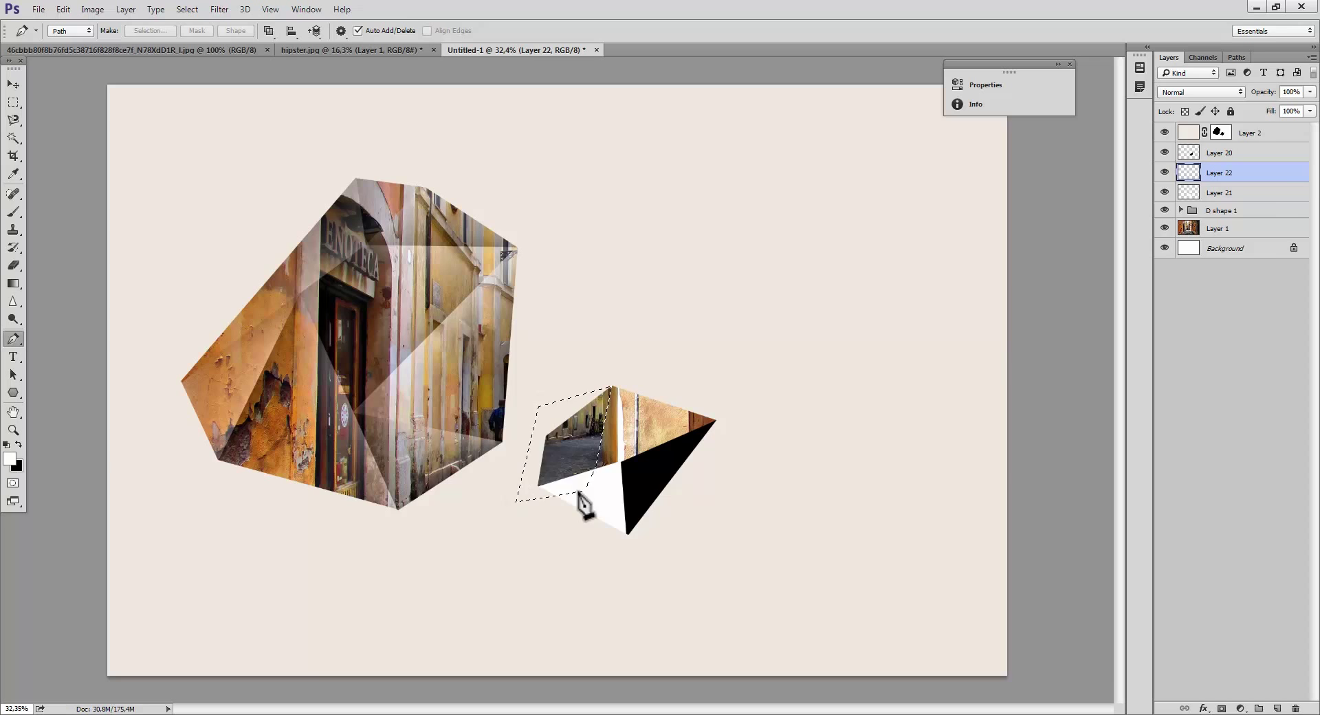
key(ctrl+BackSpace)
key(ctrl+z)
drag(1241, 177, 1240, 200)
key(ctrl+BackSpace)
key(ctrl+d)
Step: Lighten the upper-left facet's fill to a mid grey with Hue/Saturation
key(ctrl+u)
drag(858, 303, 890, 303)
click(1005, 164)
Step: Fill the second shape's remaining upper facet on a new layer beneath the other facets and lighten it to dark grey with Hue/Saturation
key(ctrl+alt+shift+n)
drag(1273, 189, 1273, 218)
click(610, 386)
click(586, 480)
key(ctrl+BackSpace)
key(ctrl+d)
key(ctrl+u)
mouse_move(858, 300)
mouse_down()
mouse_move(883, 300)
mouse_move(869, 300)
mouse_up()
click(1006, 162)
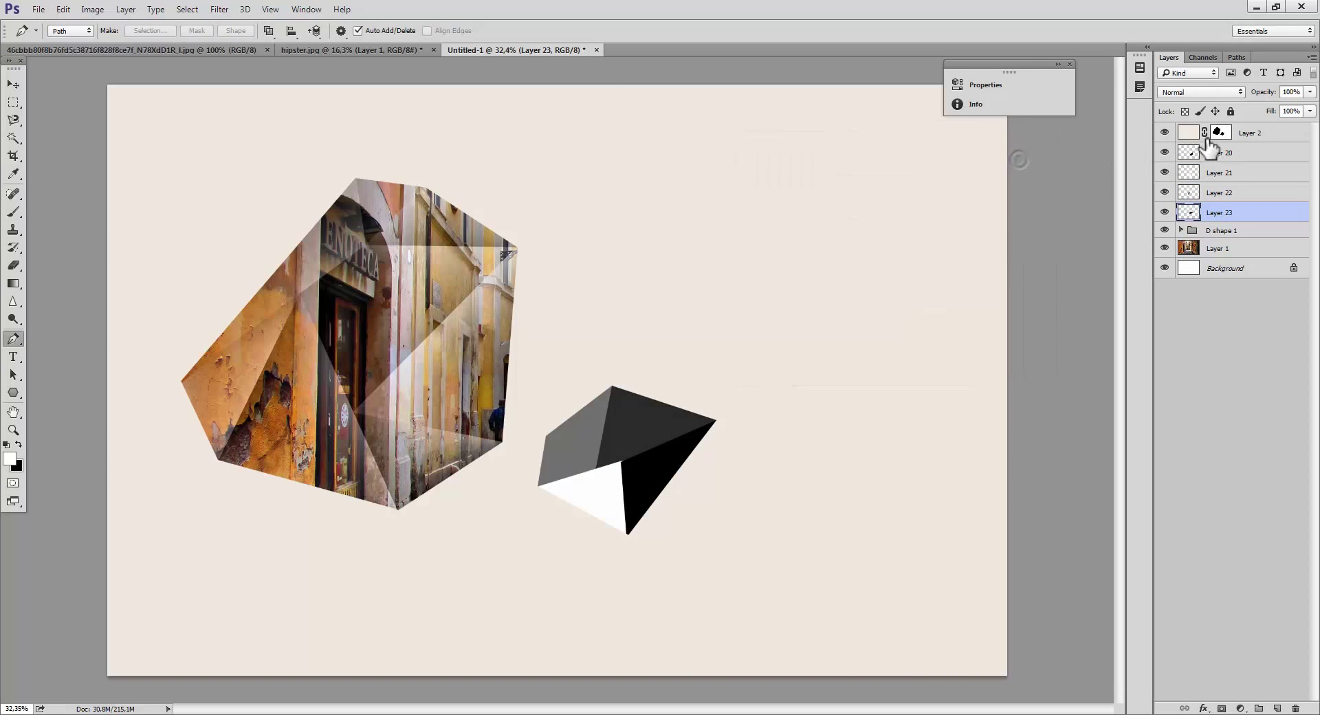
Step: Trim the overlapping facet fills using the selections of Layer 2's mask and Layer 20, deselect, and group Layers 20 to 23
ctrl+click(1220, 132)
click(1229, 176)
ctrl+click(1189, 153)
click(1227, 179)
click(1228, 211)
click(1222, 198)
click(1190, 208)
key(ctrl+d)
shift+click(1213, 150)
key(ctrl+g)
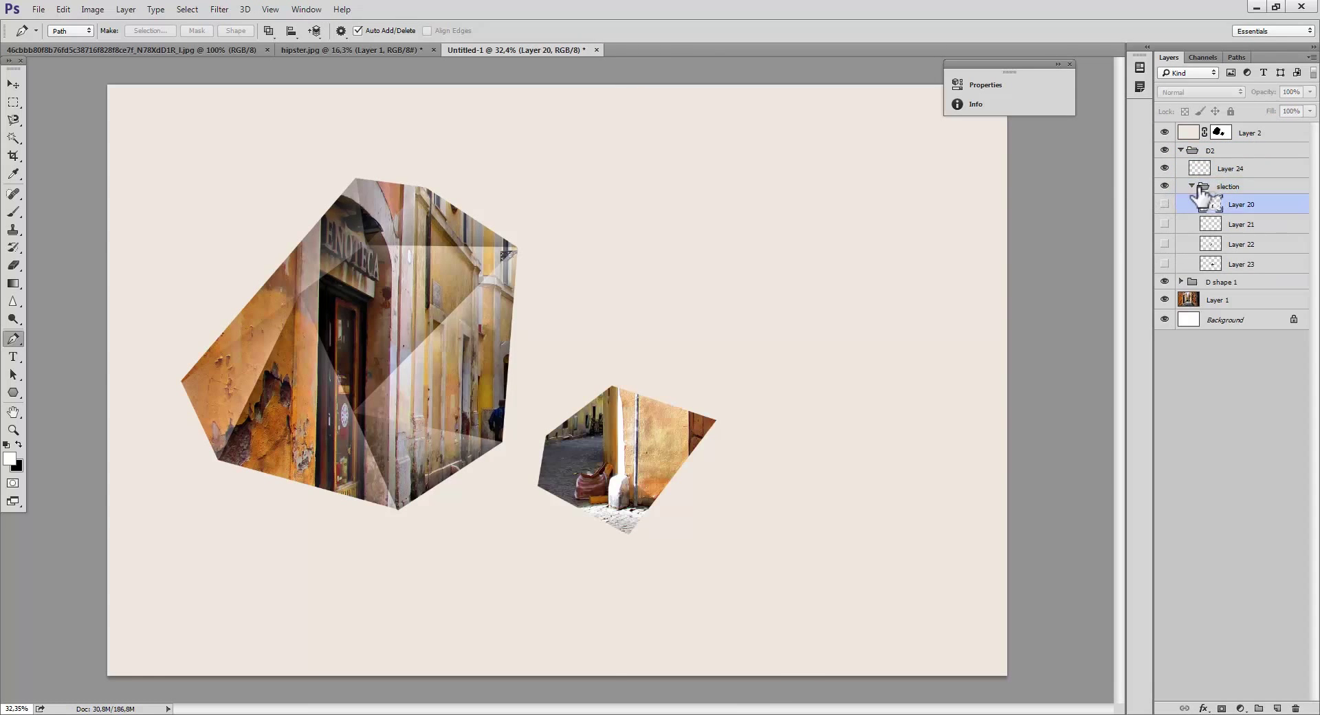
Step: Load Layer 20's facet as a selection and brush soft shading into it on Layer 24
click(1228, 169)
ctrl+click(1212, 204)
key(b)
click(1165, 204)
click(1165, 204)
key(x)
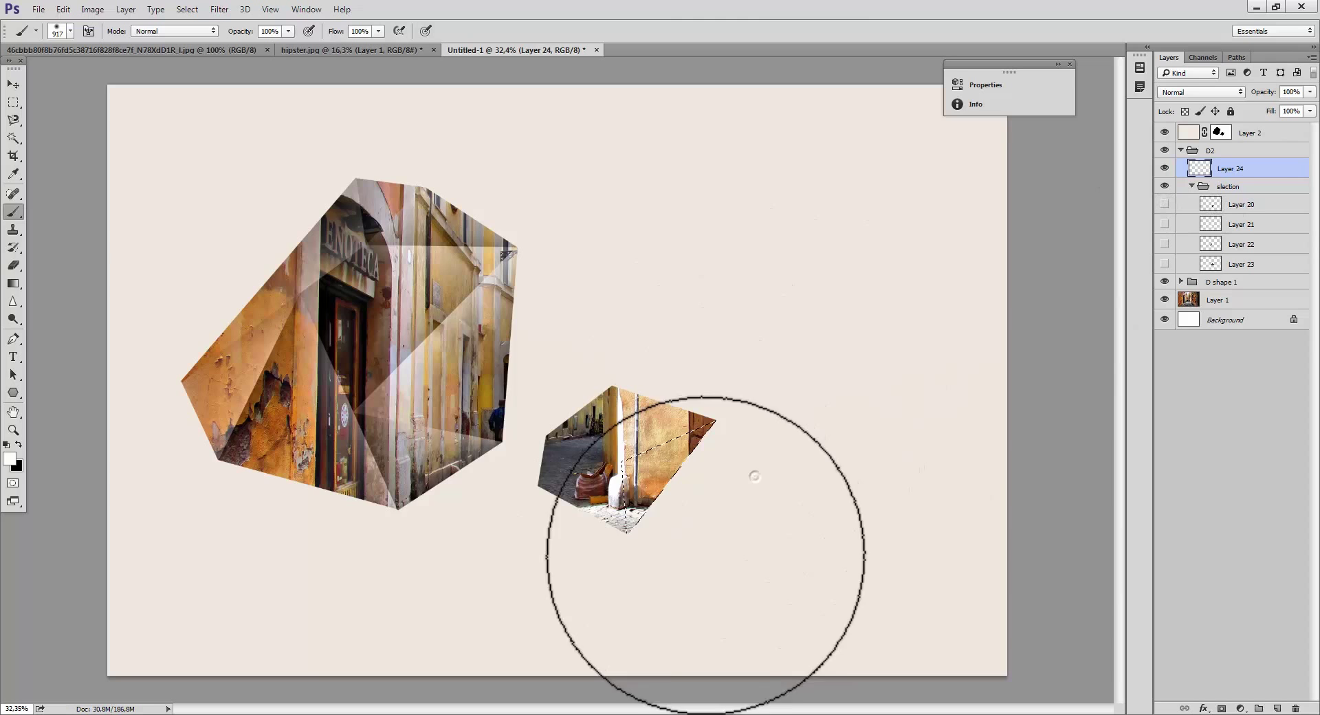
key(ctrl+z)
click(623, 366)
click(623, 367)
Step: Load the facets of Layers 21 and 22 in turn and brush soft shading into each on its own new layer
key(ctrl+shift+alt+n)
ctrl+click(1212, 244)
key(x)
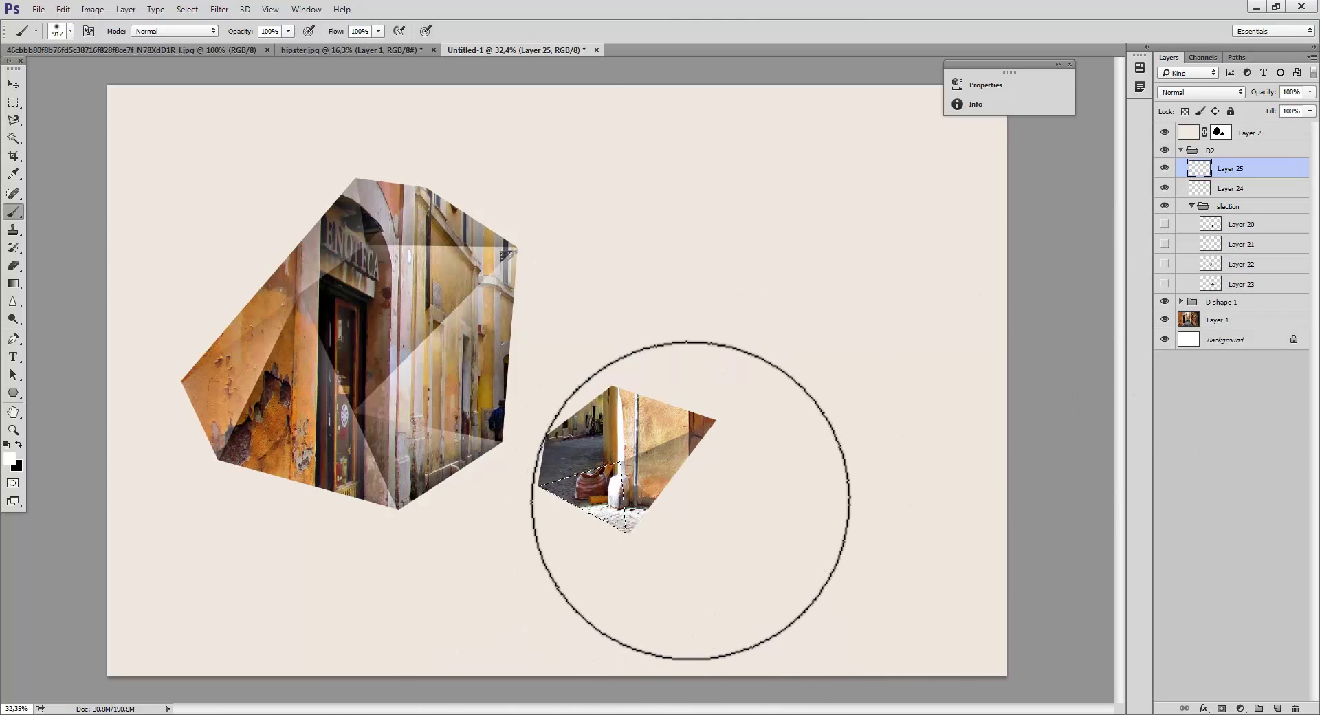
click(641, 484)
key(x)
key(ctrl+shift+alt+n)
ctrl+click(1213, 286)
key(x)
click(682, 440)
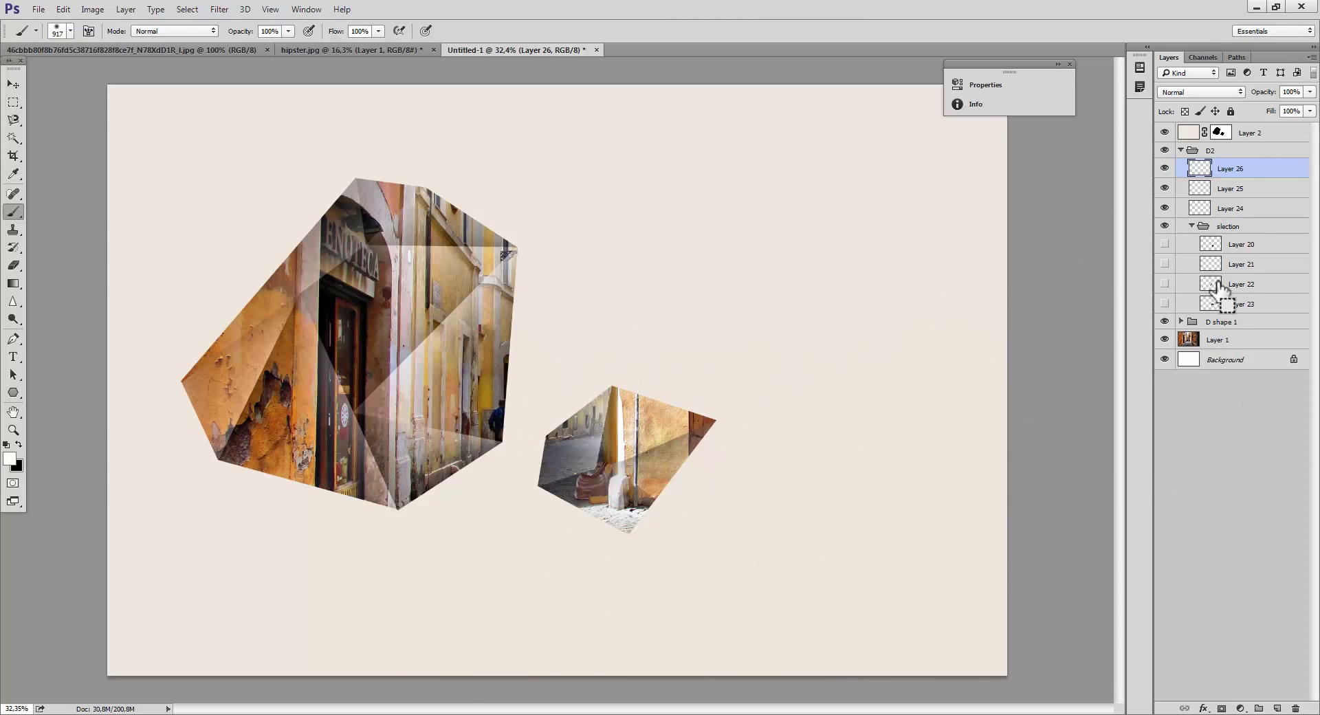
Step: Brush soft white shading into Layer 23's facet on a new layer, deselect, and collapse the D2 group
key(ctrl+shift+alt+n)
ctrl+click(1212, 323)
click(682, 329)
key(ctrl+d)
click(1181, 150)
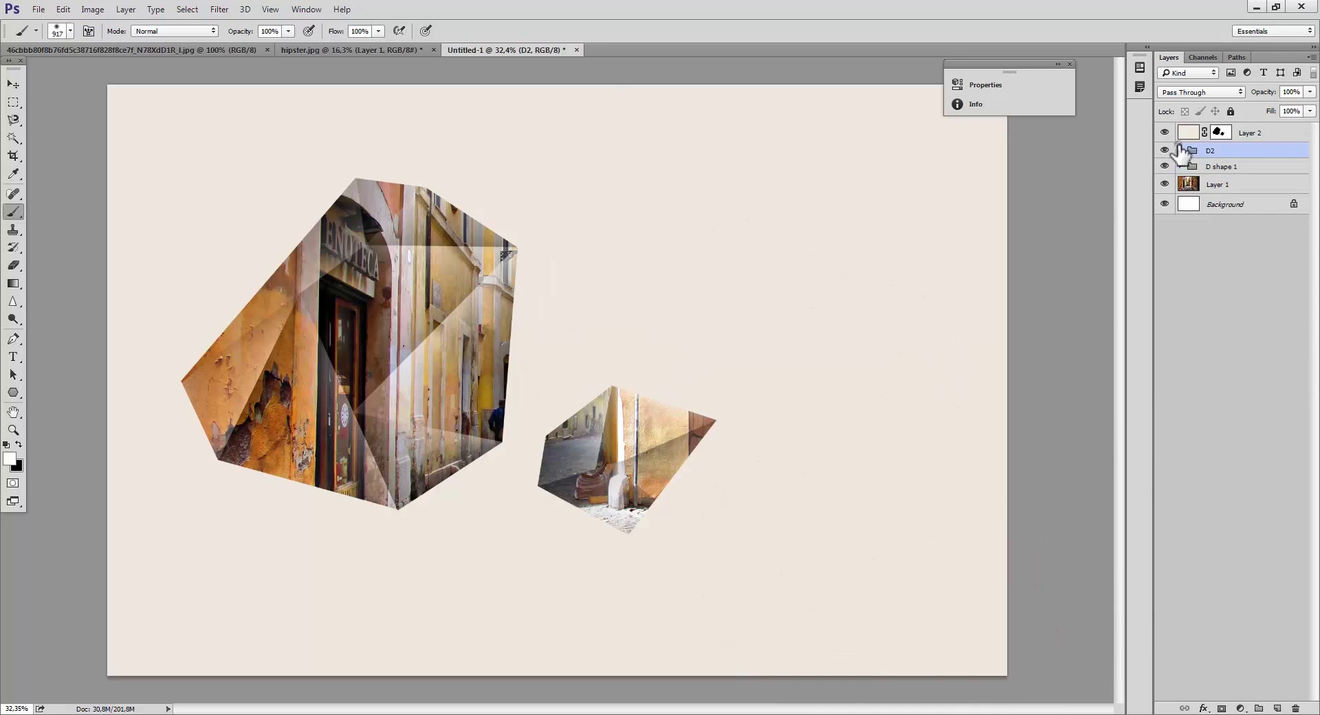
Step: Lower the D2 group's opacity to 61% and compare the composition with the reference image
key(v)
click(1309, 91)
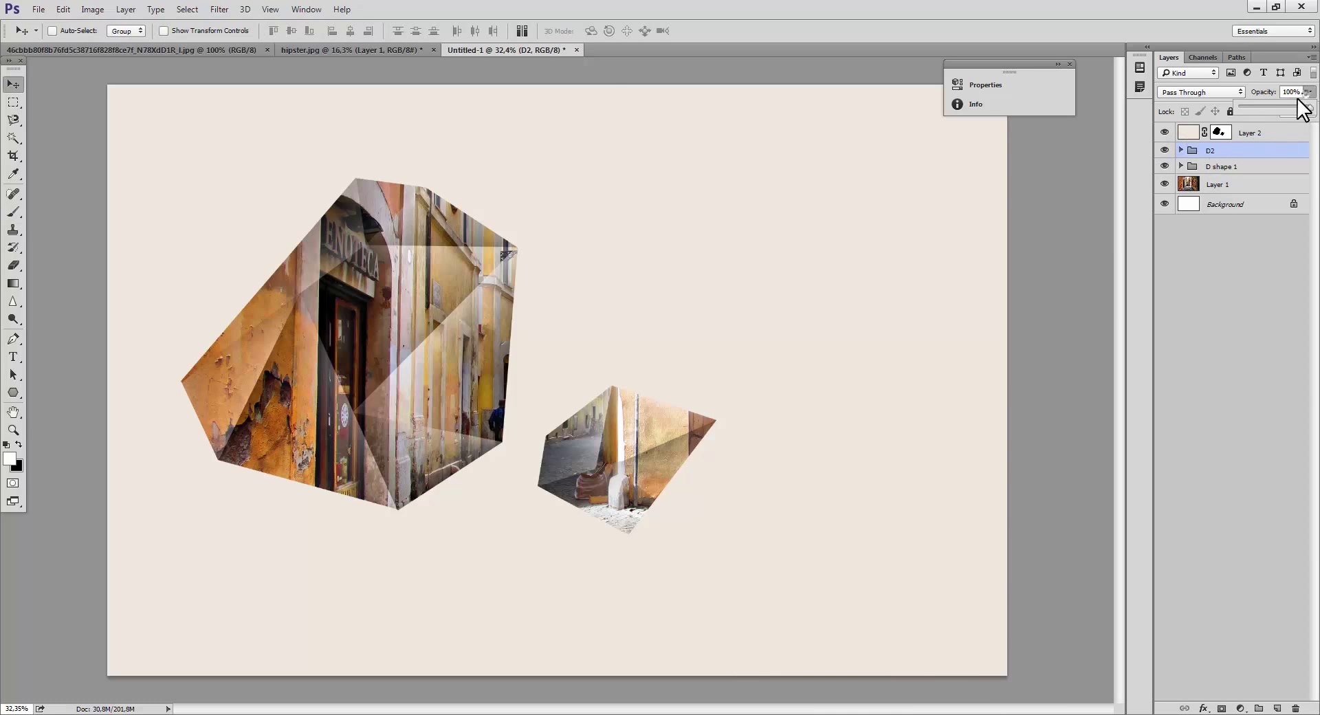
drag(1310, 107, 1288, 114)
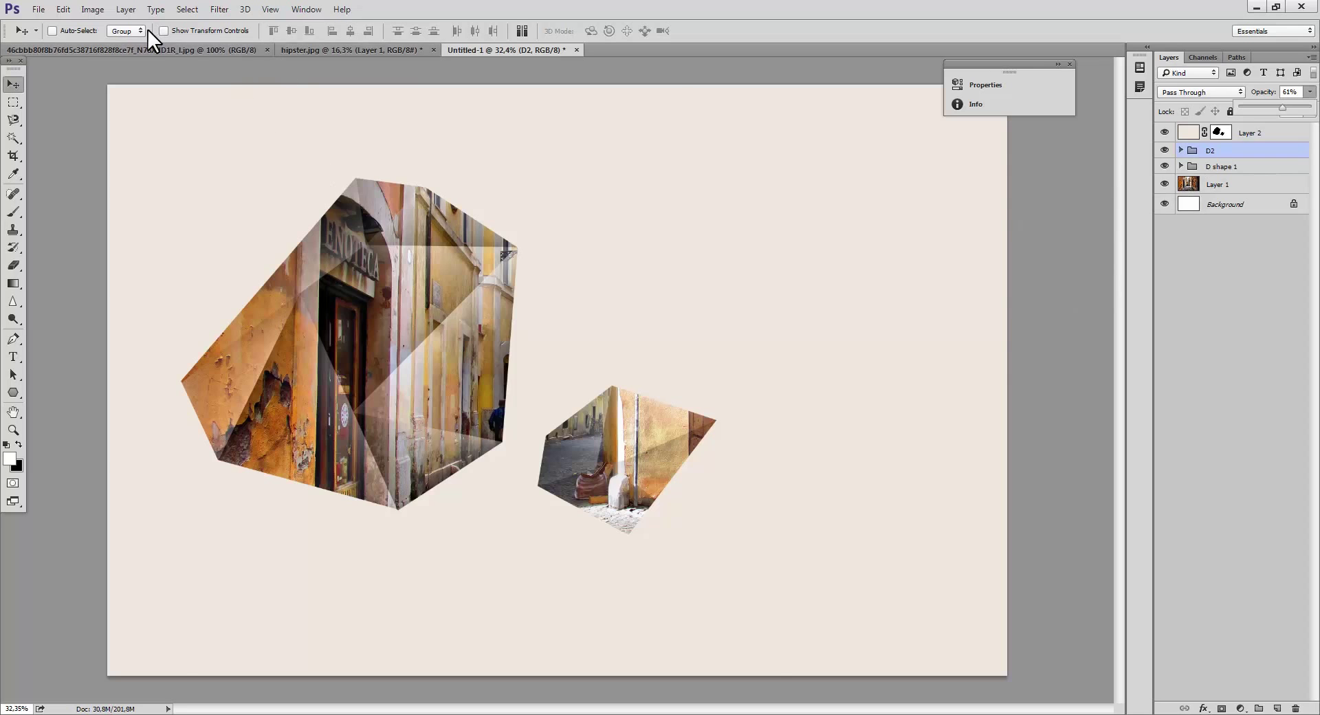
click(162, 49)
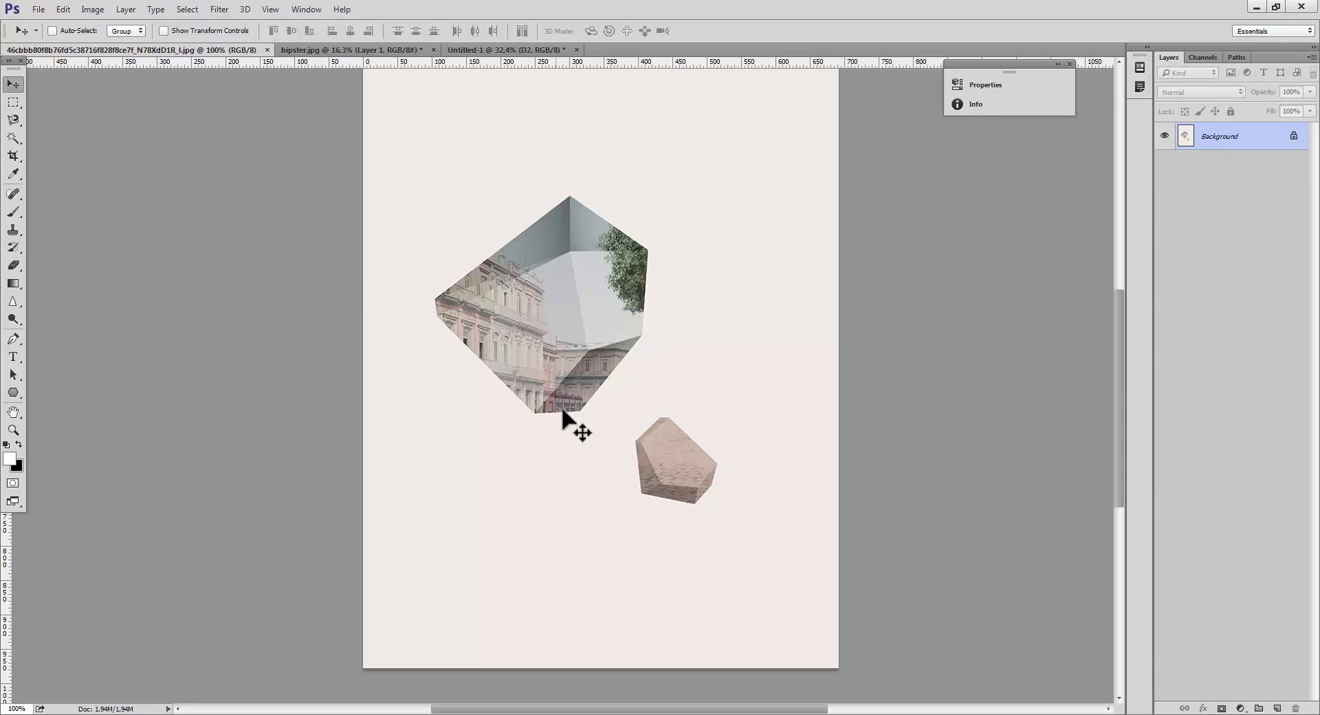
click(536, 50)
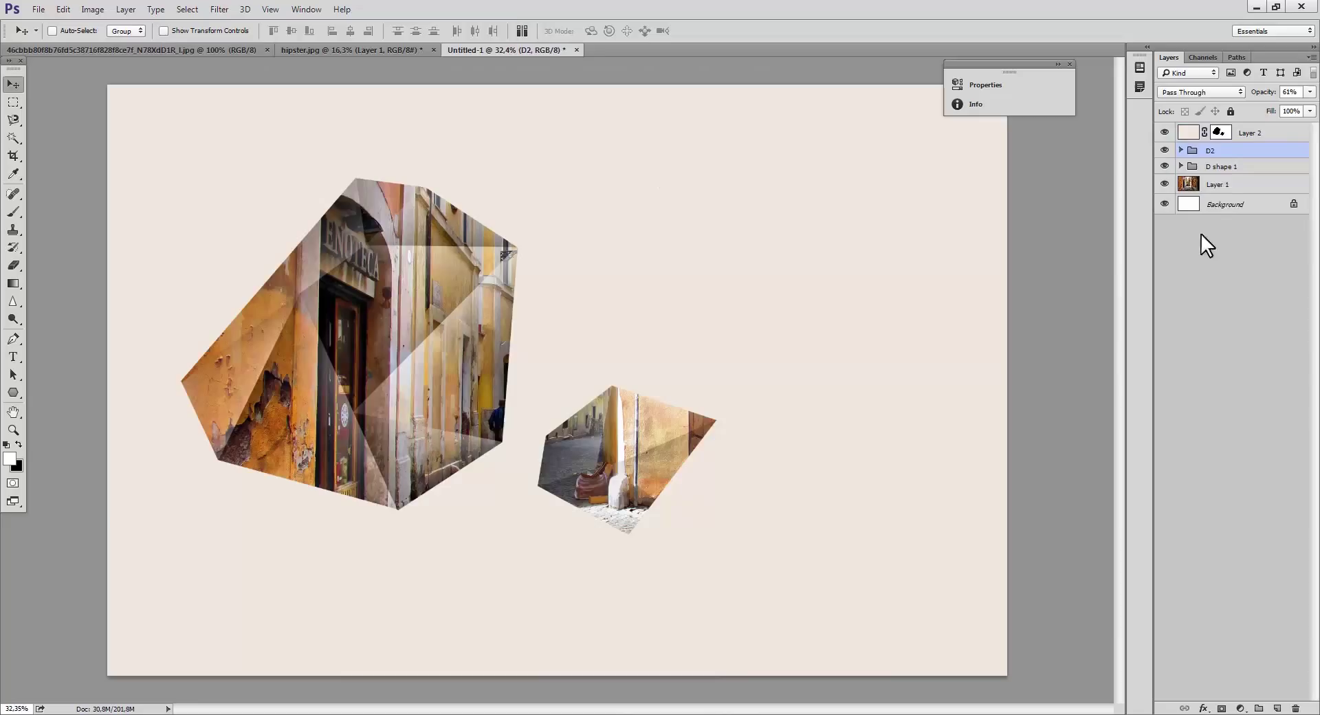
Step: Add a Curves adjustment above Layer 1 with the black point raised for faded shadows and the white point kept at maximum
click(1223, 186)
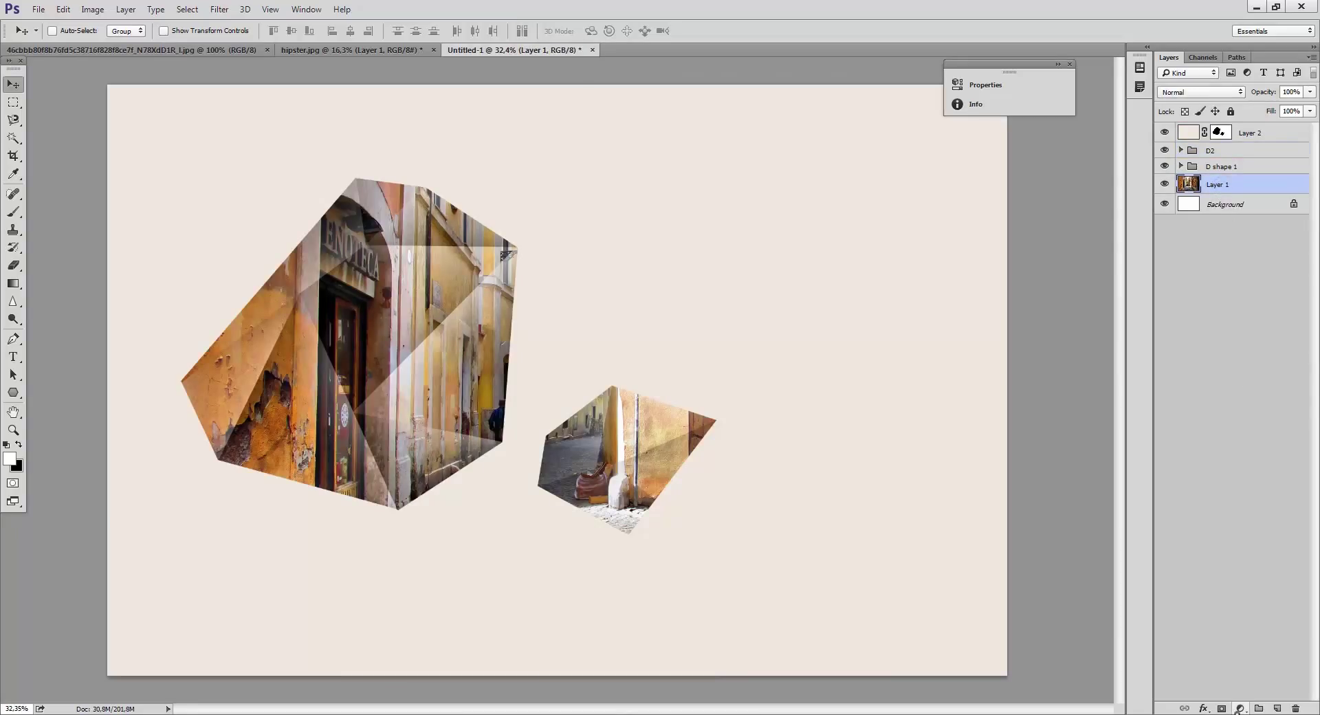
click(1239, 709)
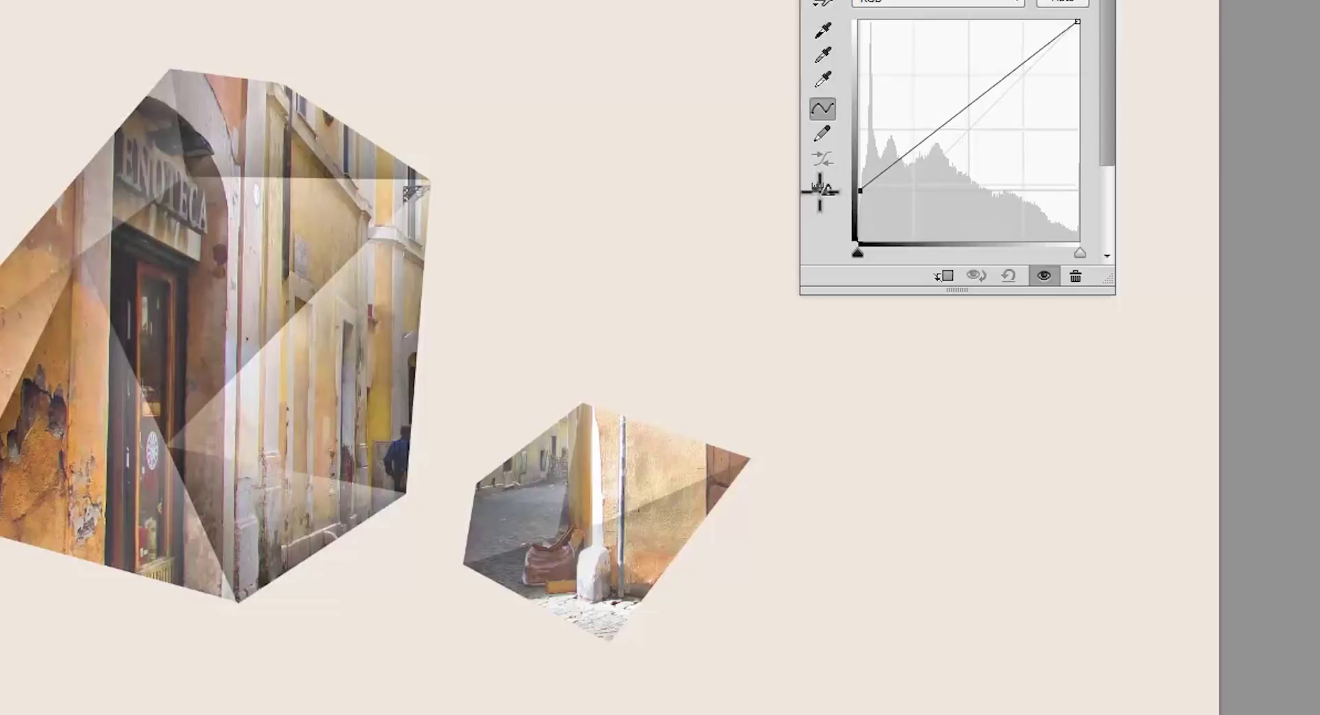
drag(1077, 22, 1092, 33)
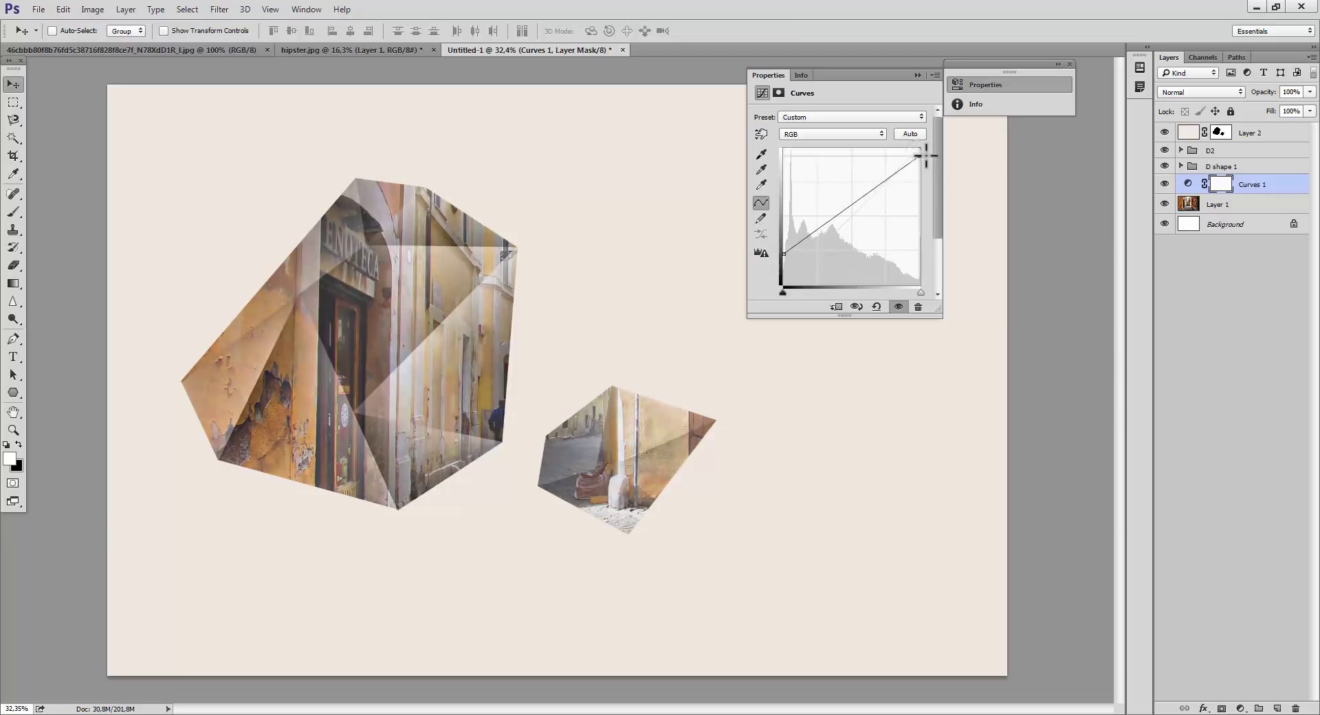
drag(929, 155, 945, 147)
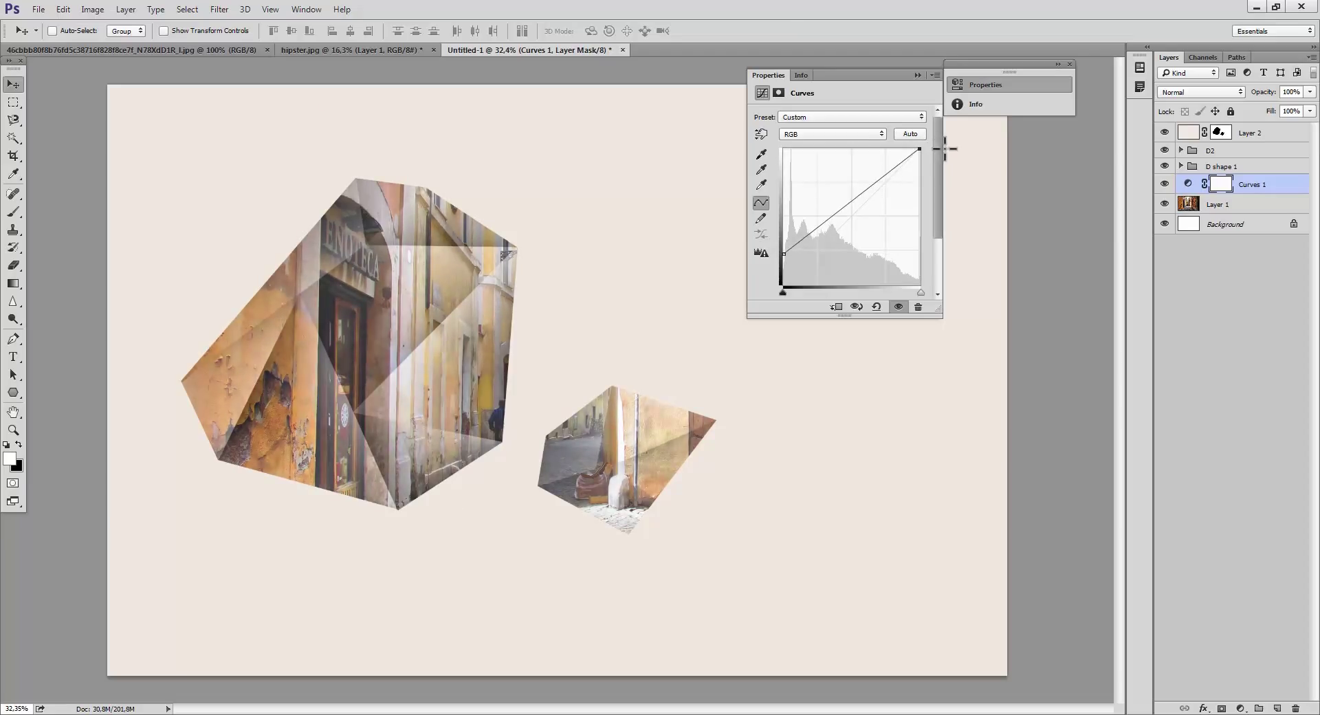
click(917, 75)
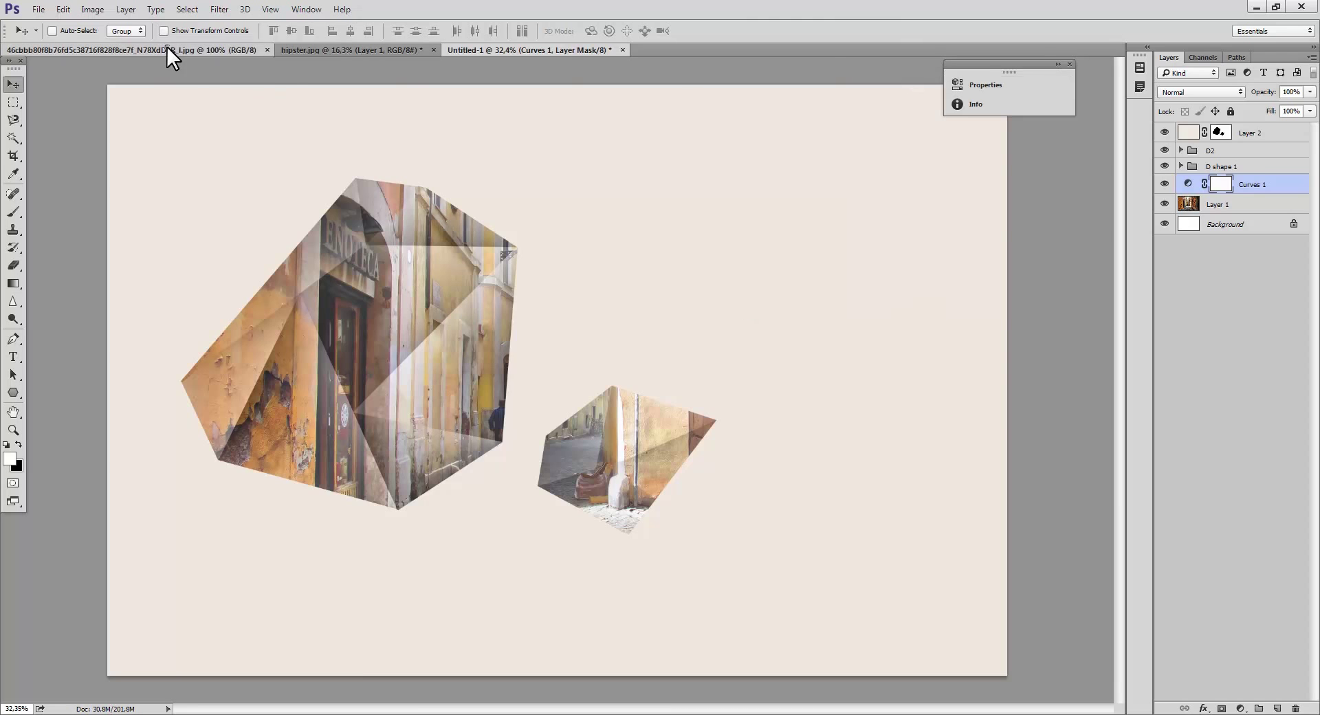
Step: Check the reference image's colours, and add a Photo Filter adjustment above Curves 1 using Cooling Filter (LBB)
click(166, 48)
click(516, 49)
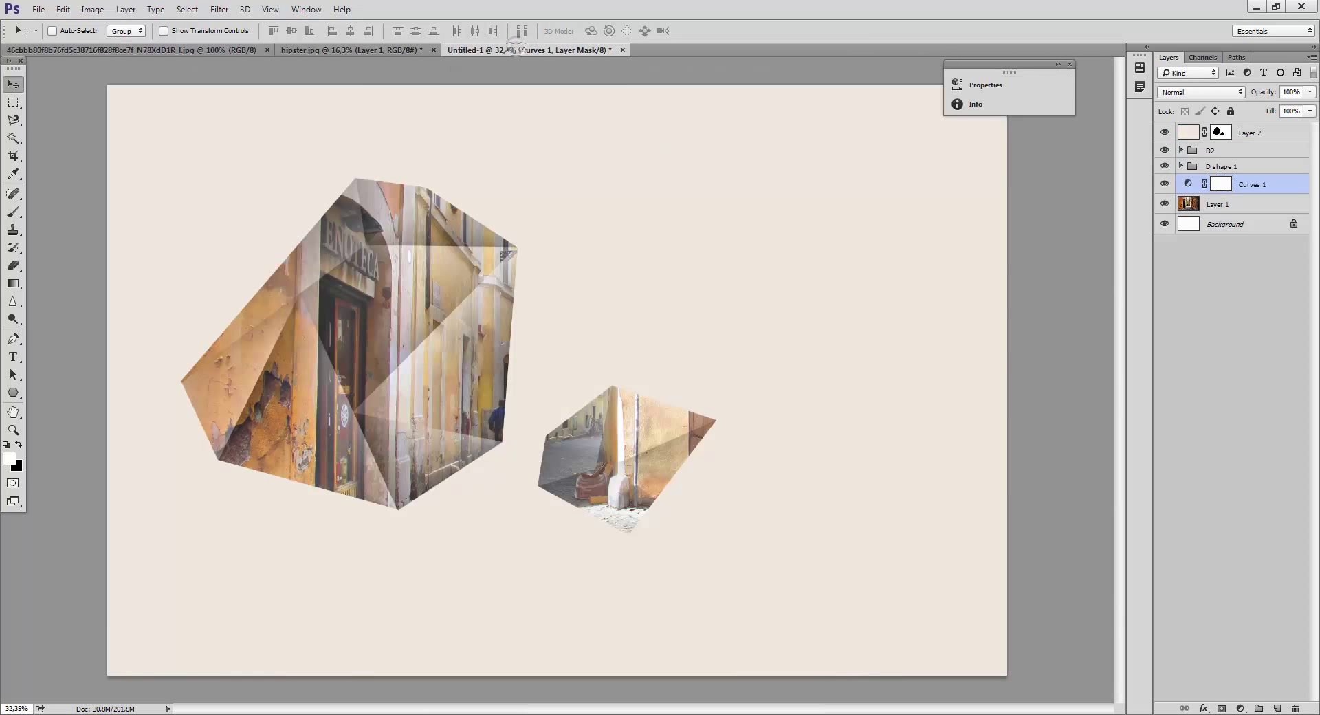
click(1241, 707)
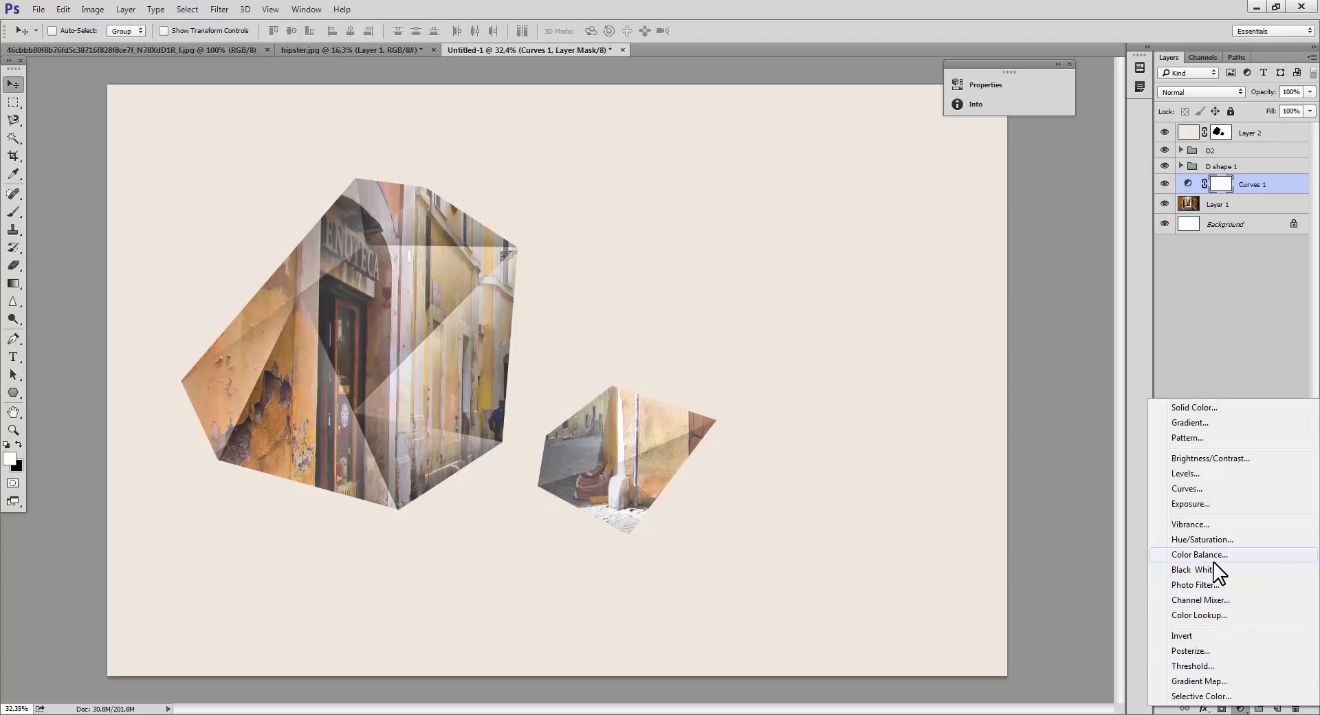
click(1206, 586)
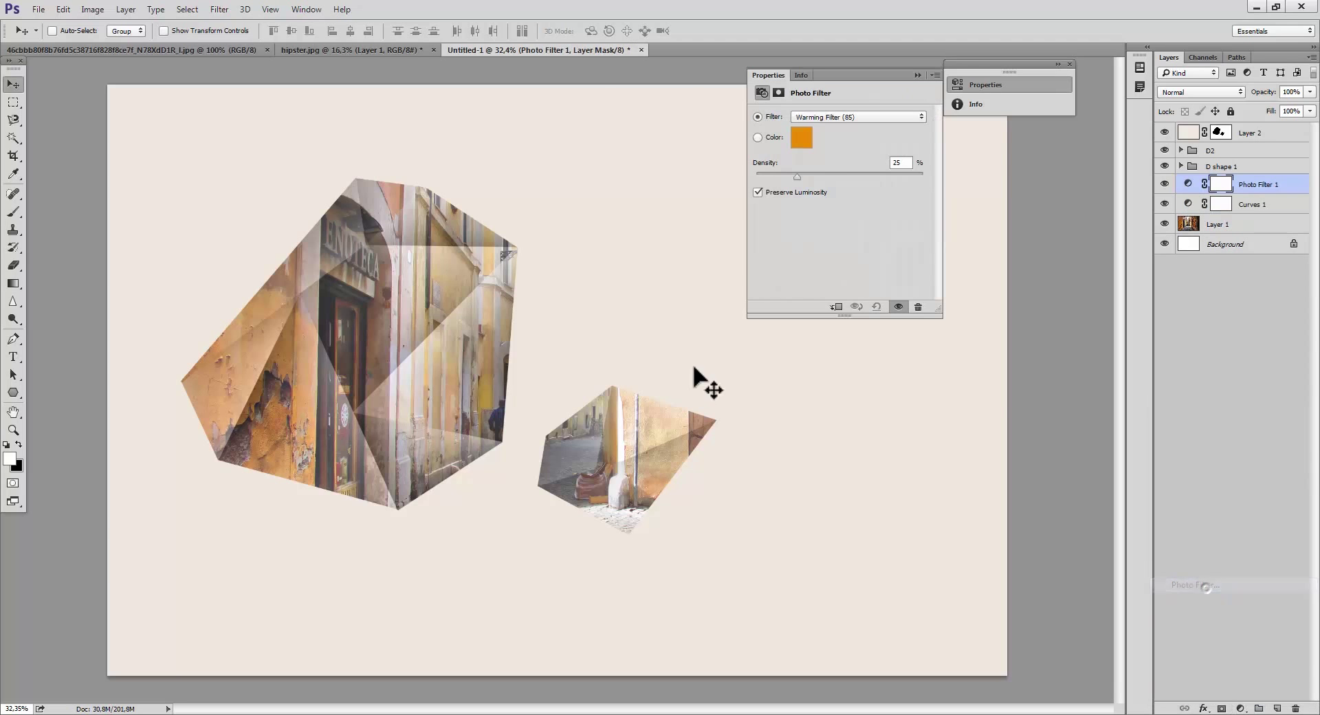
click(833, 117)
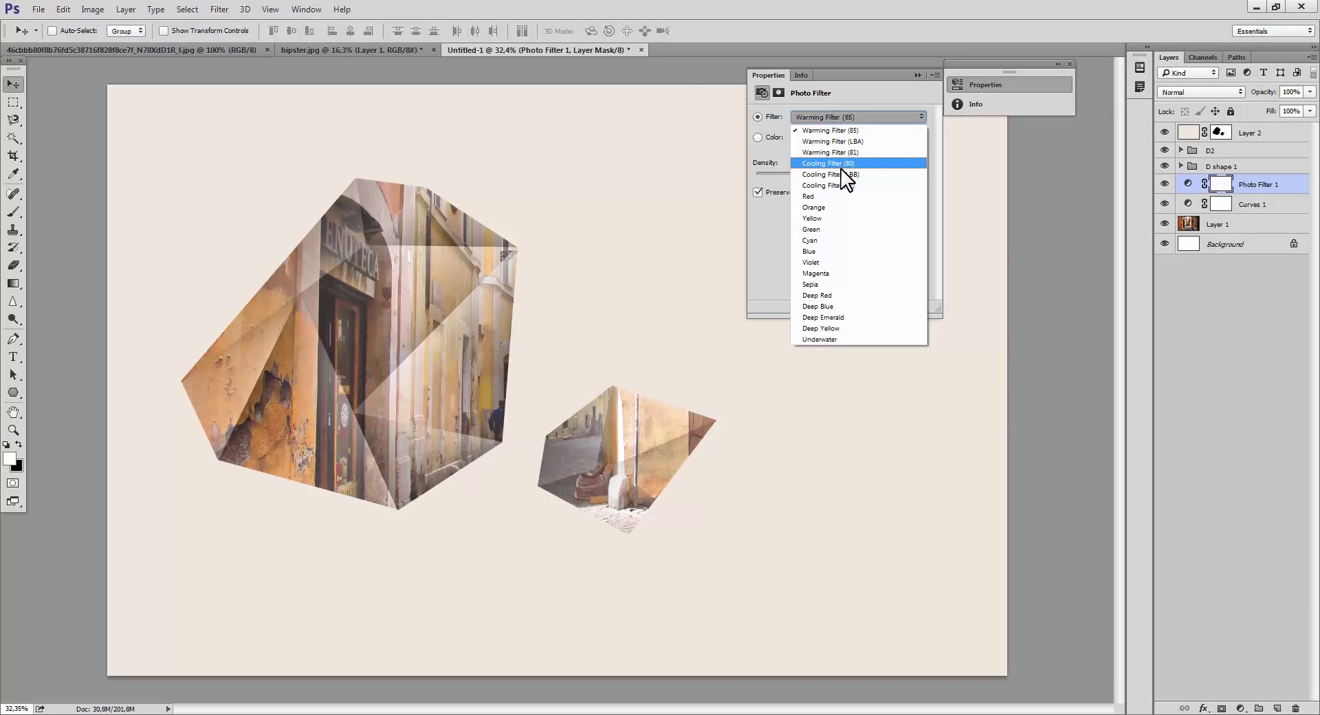
click(842, 174)
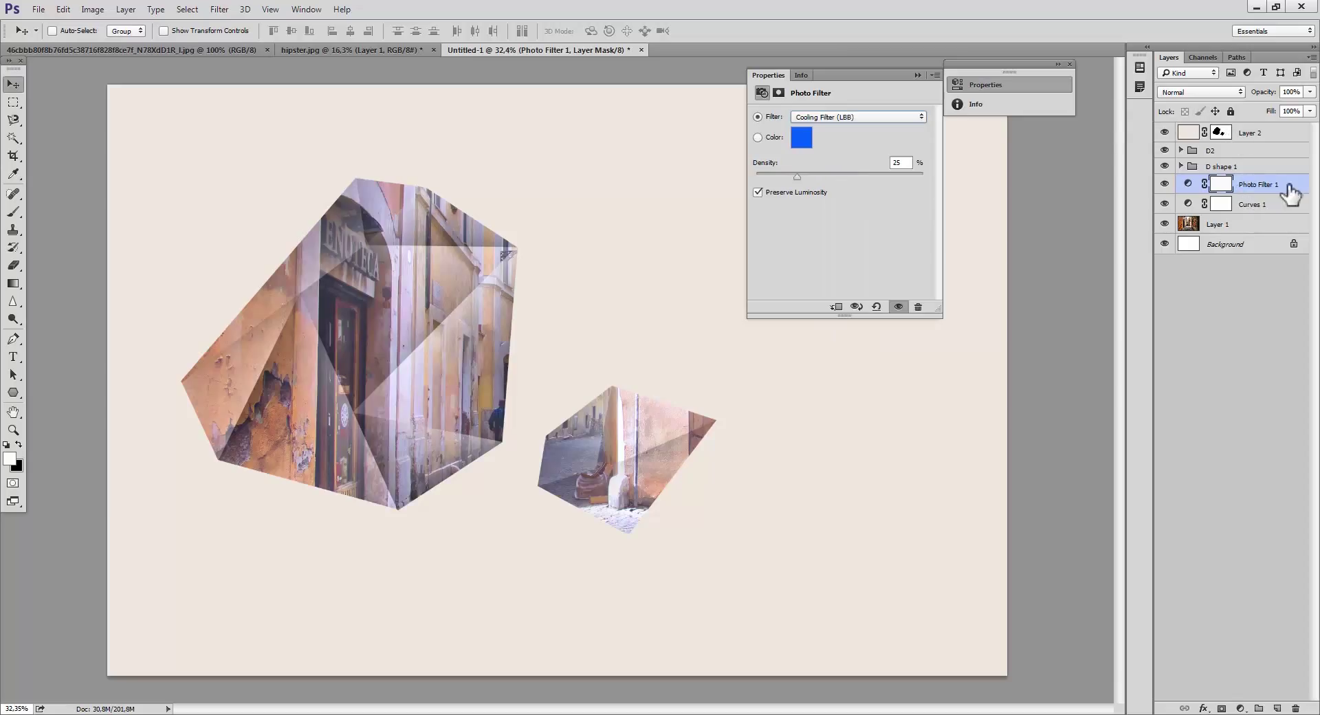
Step: Move the Photo Filter adjustment above Layer 2 and lower its opacity to 48%
drag(1290, 195, 1271, 132)
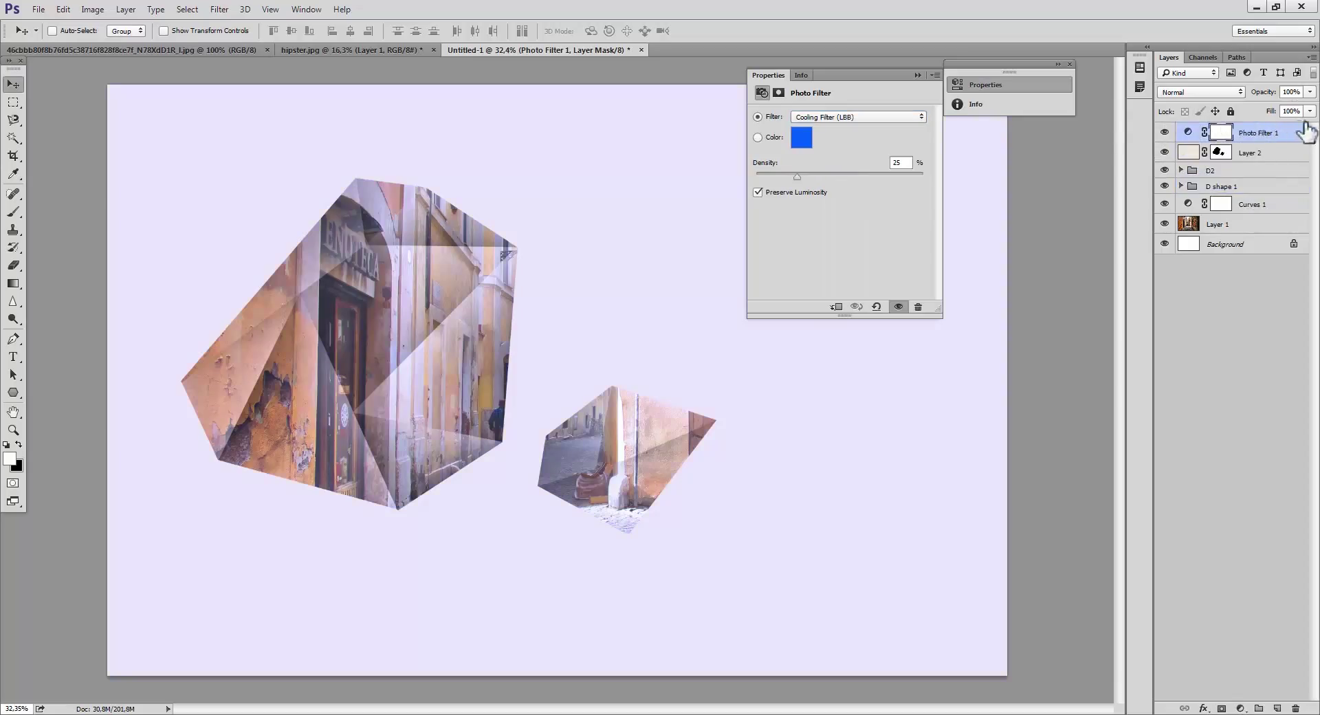
drag(1309, 94, 1281, 105)
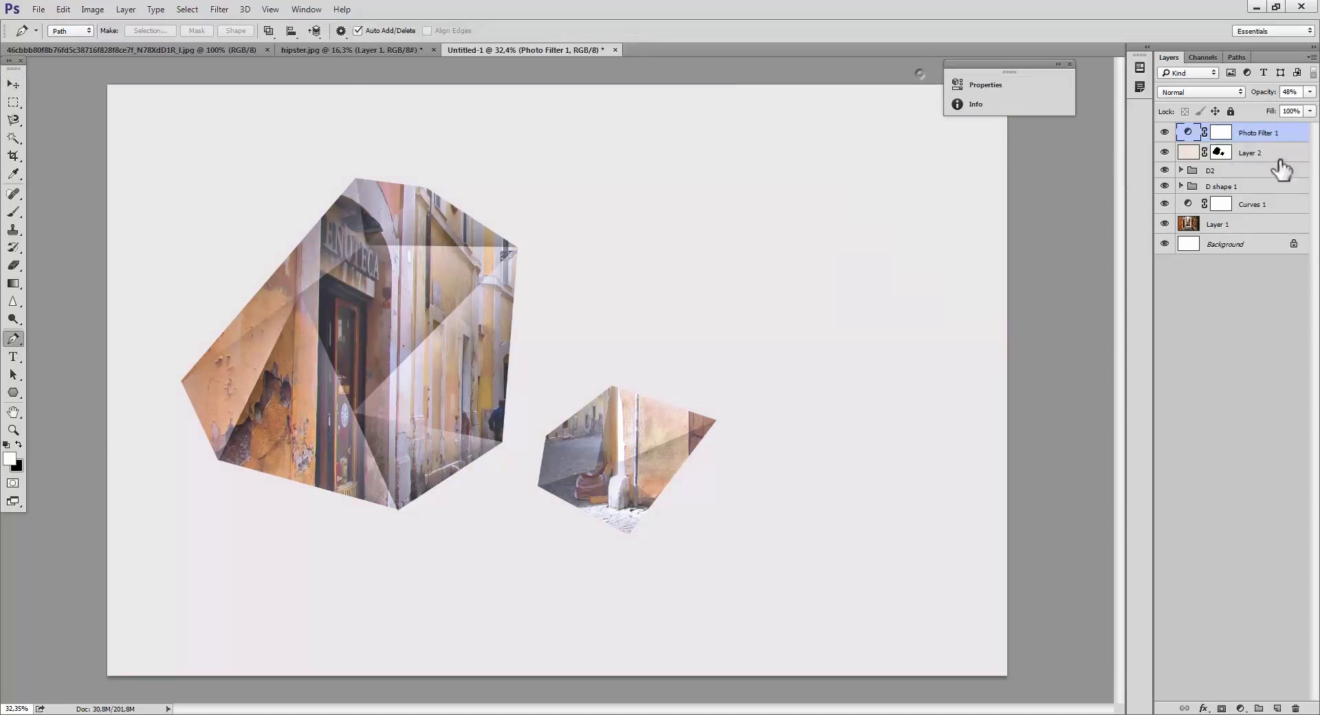
Step: Hide Layer 2 and move the D2 group's facet shading onto the brick wall at the street's right side
click(1208, 173)
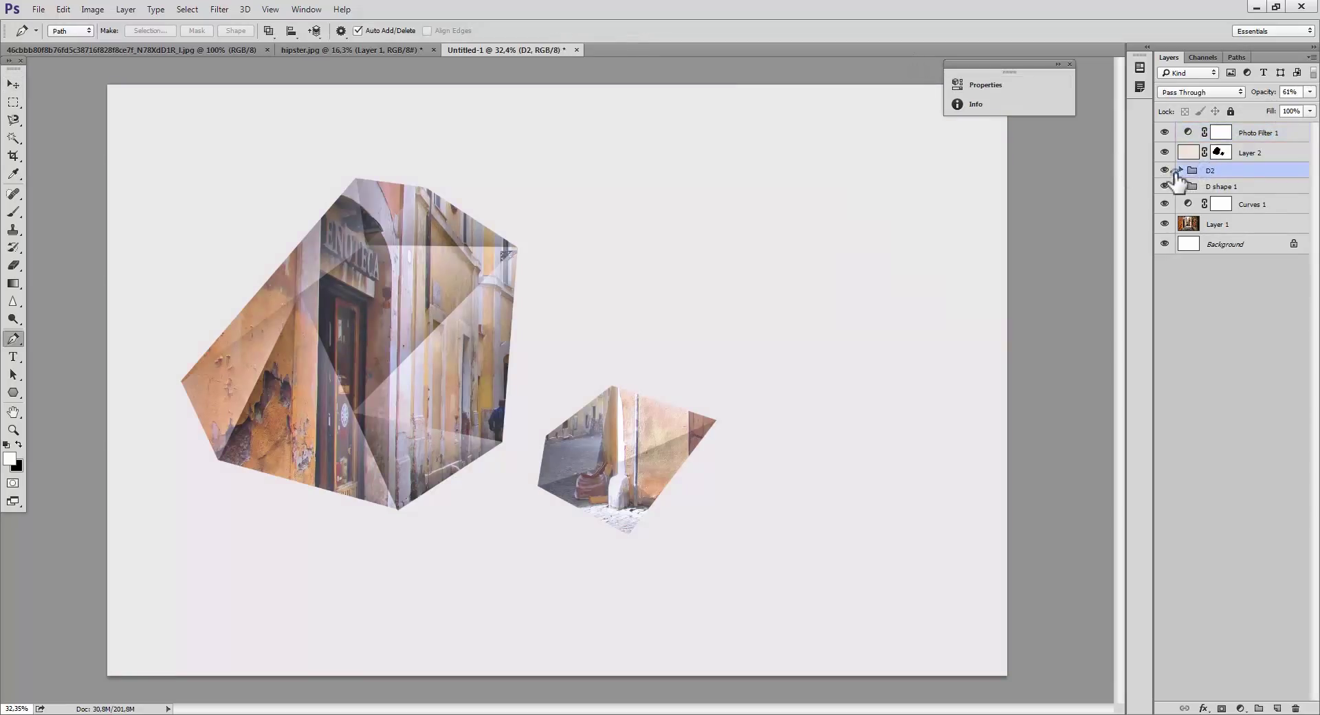
click(1182, 172)
click(1180, 169)
click(1165, 153)
key(v)
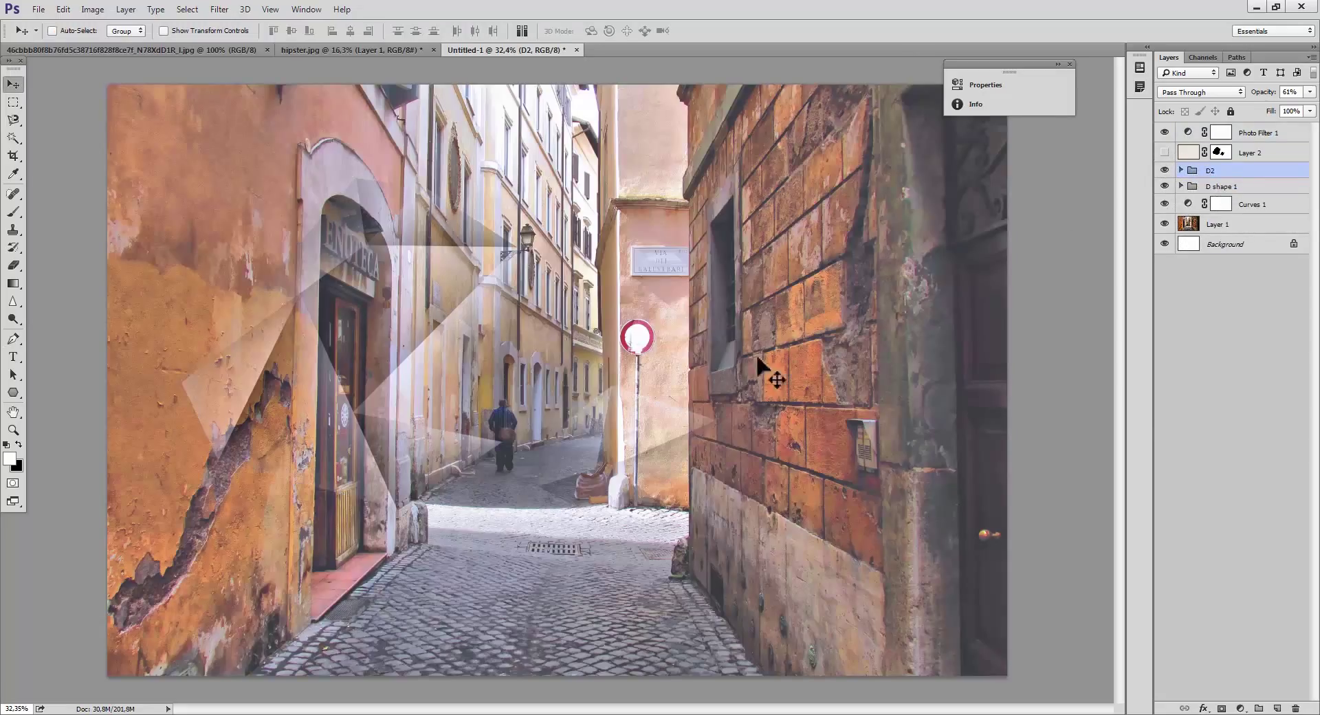
drag(720, 397, 717, 488)
scroll(770, 535, up, 5)
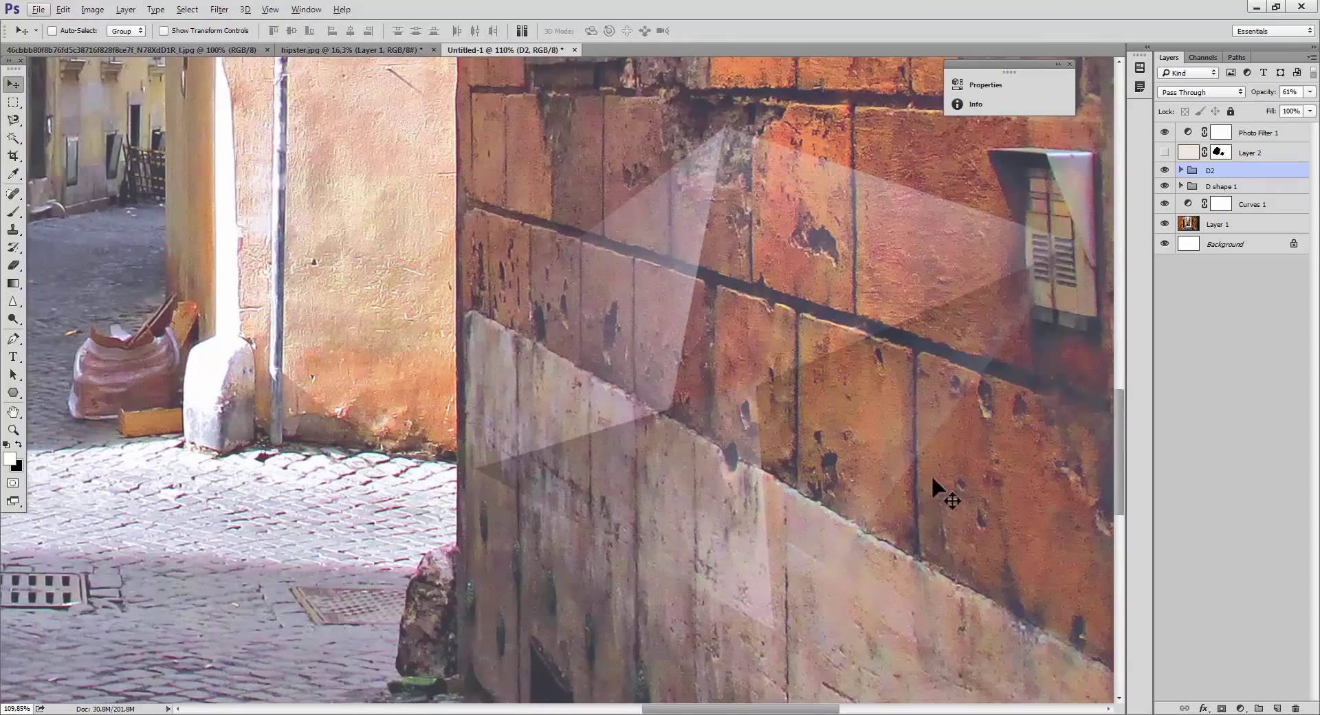
drag(883, 508, 850, 457)
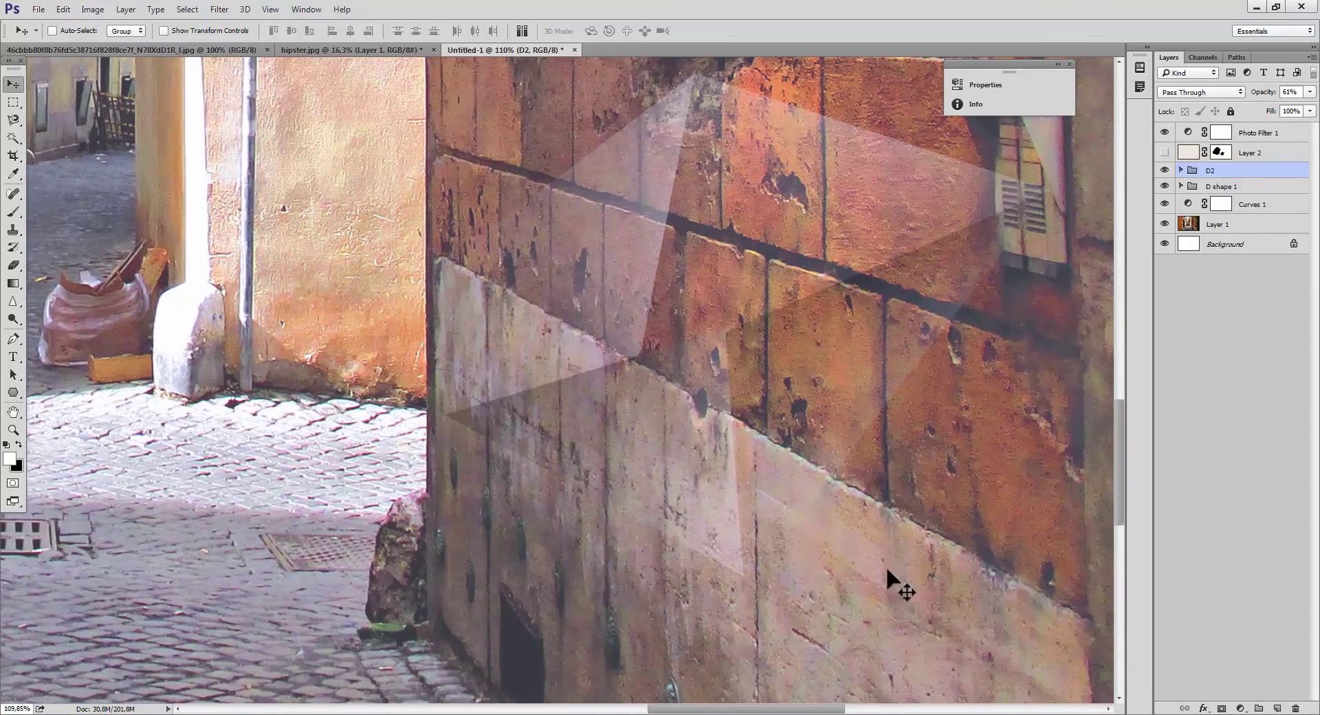
Step: Show Layer 2 and fill a polygon around the smaller cut-out on its mask to cover that cut-out
click(1164, 152)
click(1220, 152)
scroll(1090, 254, down, 5)
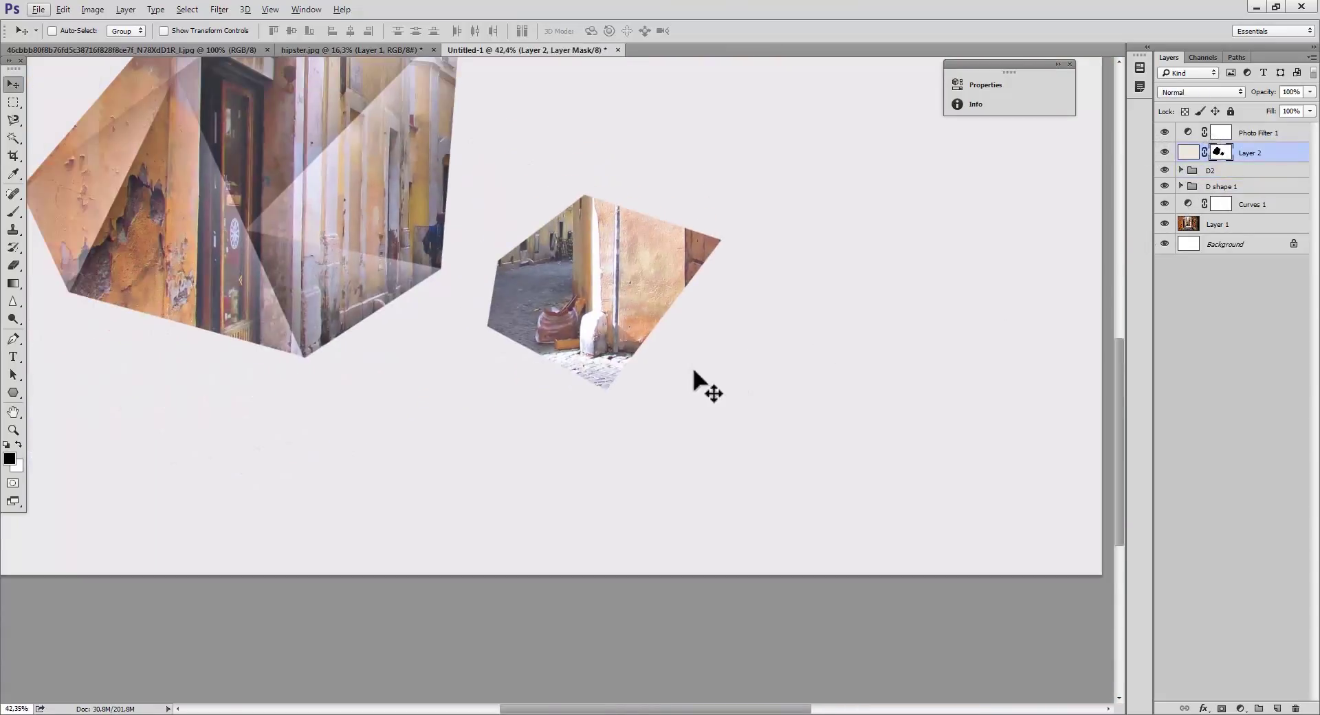
key(p)
click(669, 377)
click(744, 198)
click(552, 182)
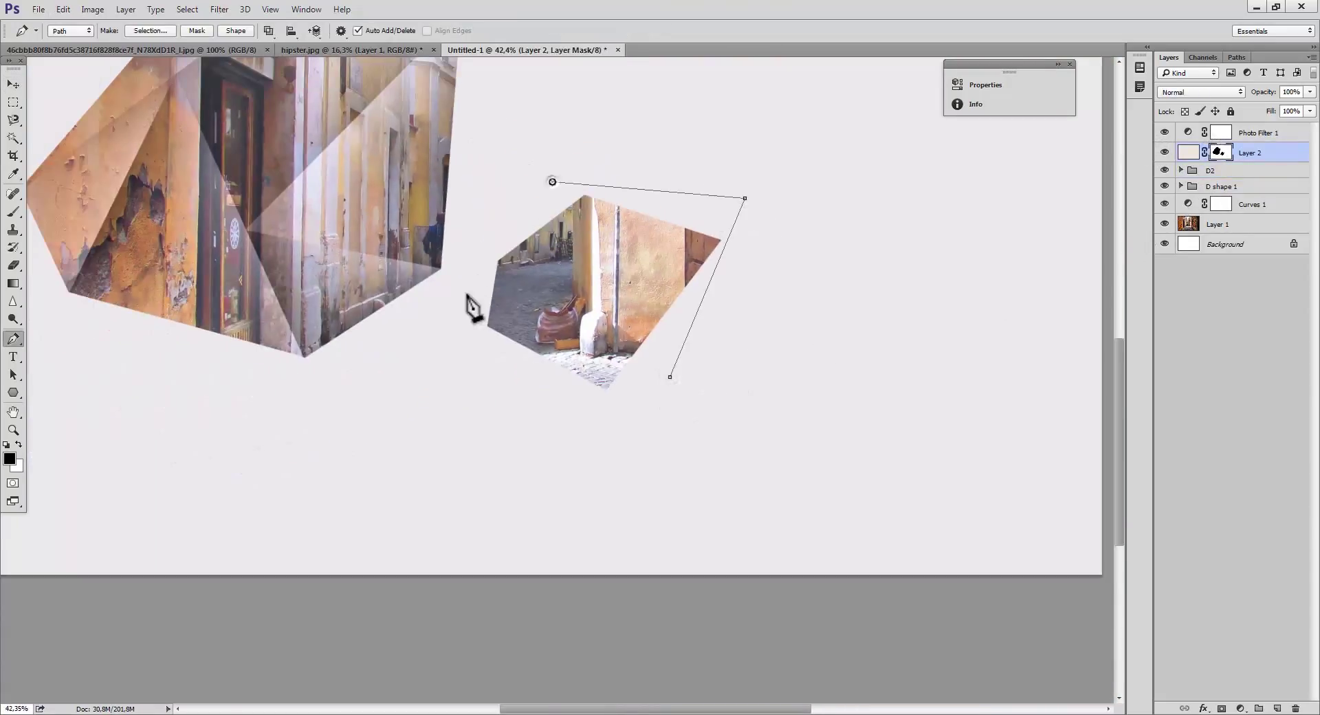
click(464, 299)
click(468, 366)
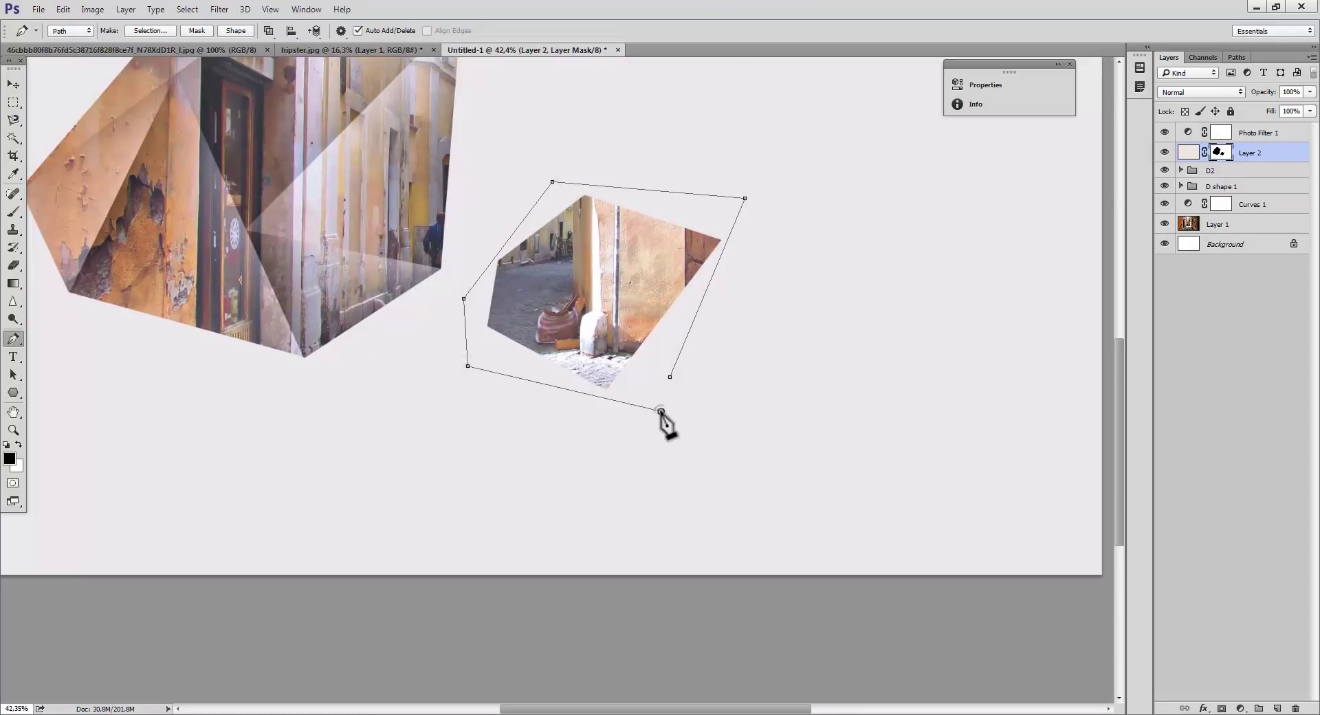
key(ctrl+Return)
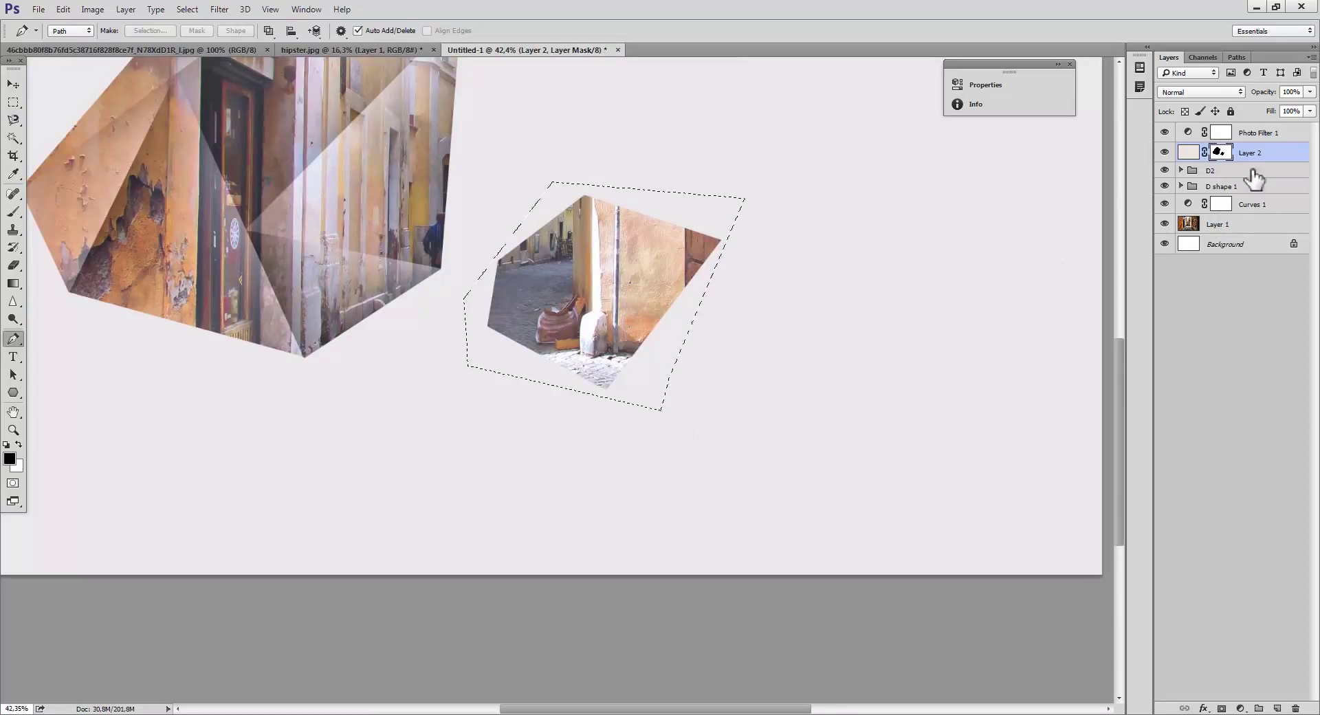
key(alt+BackSpace)
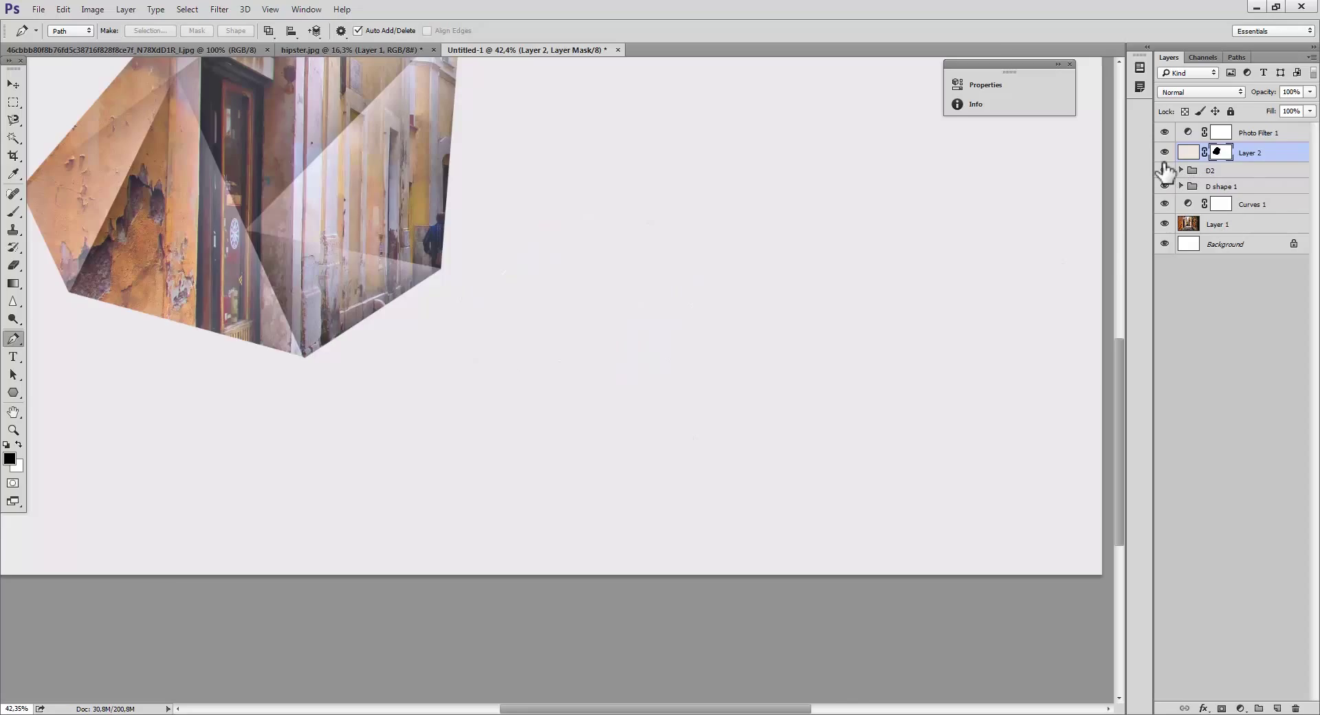
Step: Hide Layer 2 and raise the D2 group's opacity to 95%
click(1165, 153)
scroll(1009, 255, up, 3)
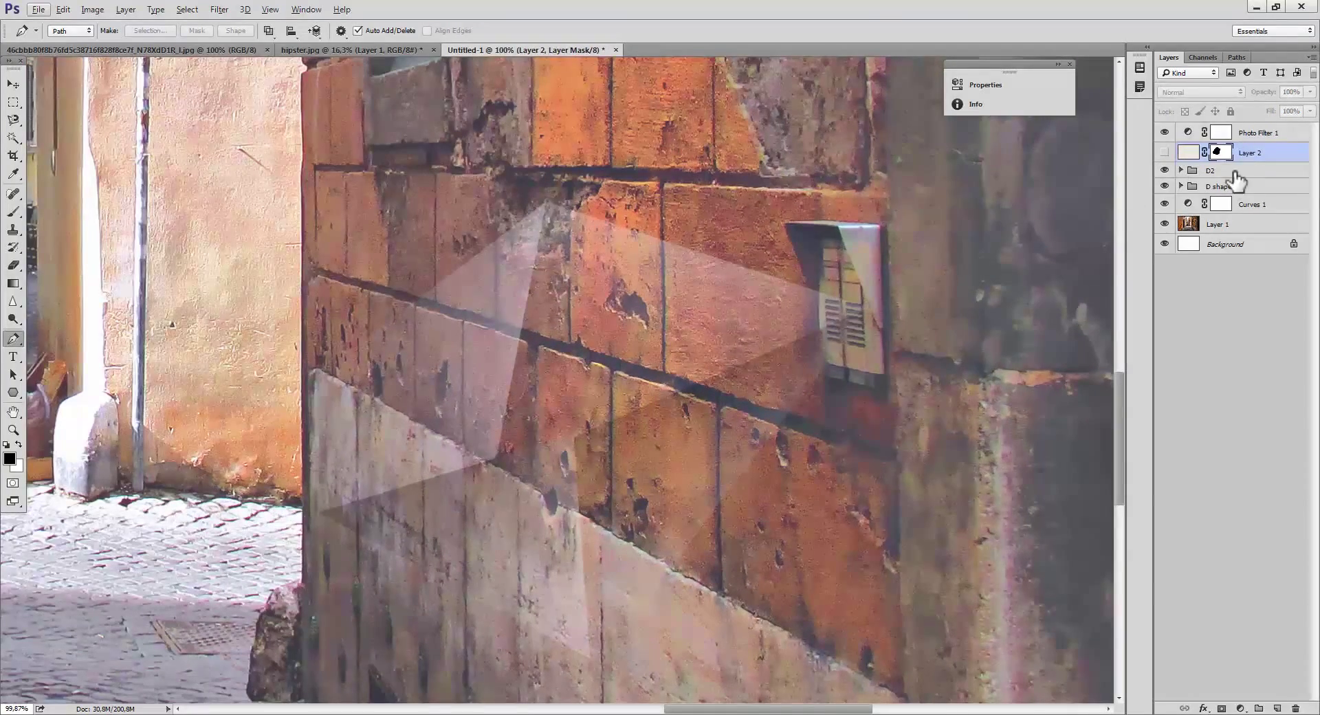
click(1235, 172)
click(1309, 92)
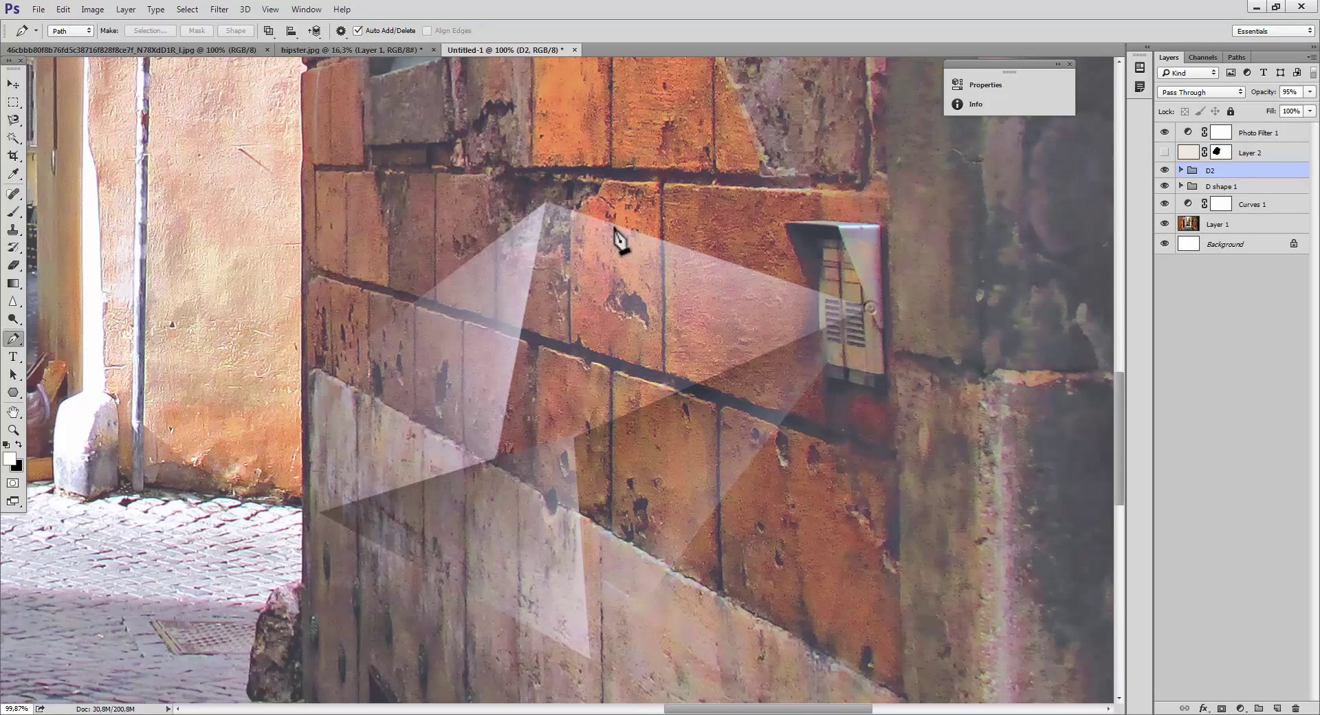
Step: Trace the outer outline of the D2 facets on the brick wall with the Pen tool and convert it to a selection
click(868, 311)
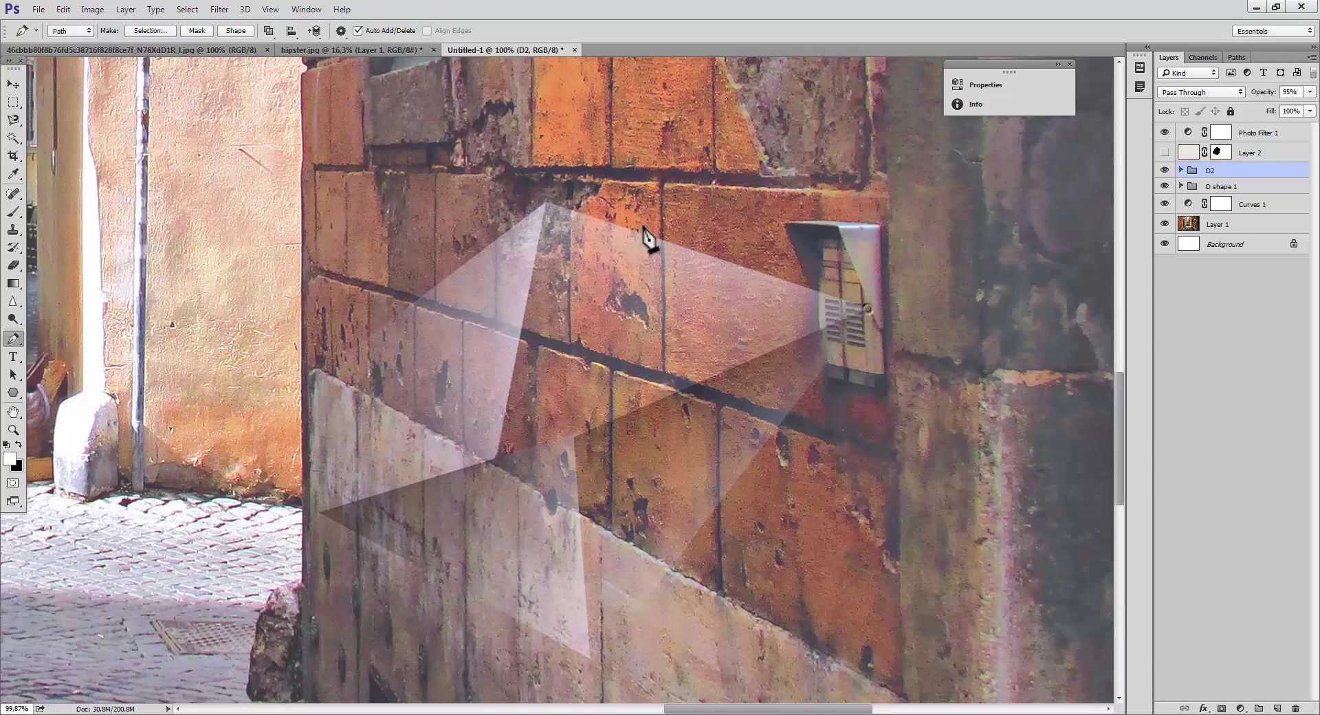
click(547, 206)
drag(618, 234, 769, 162)
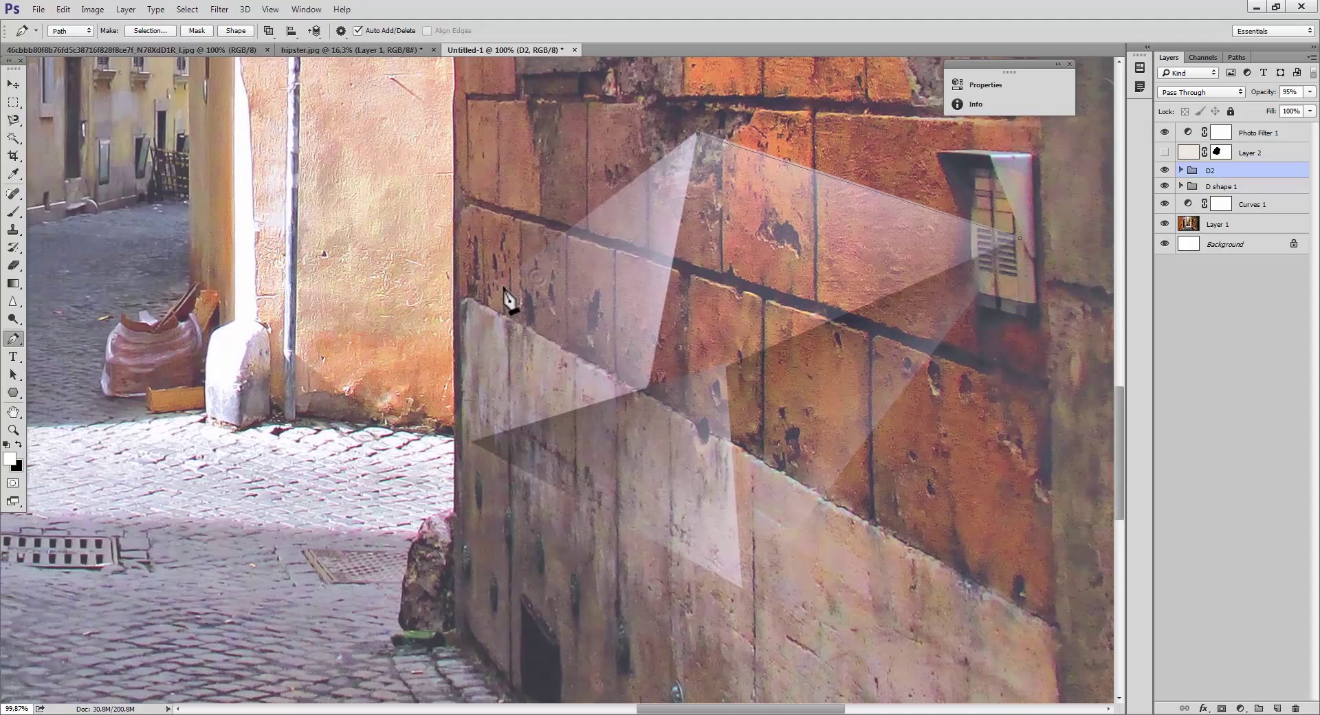
scroll(530, 315, down, 3)
scroll(530, 315, left, 1)
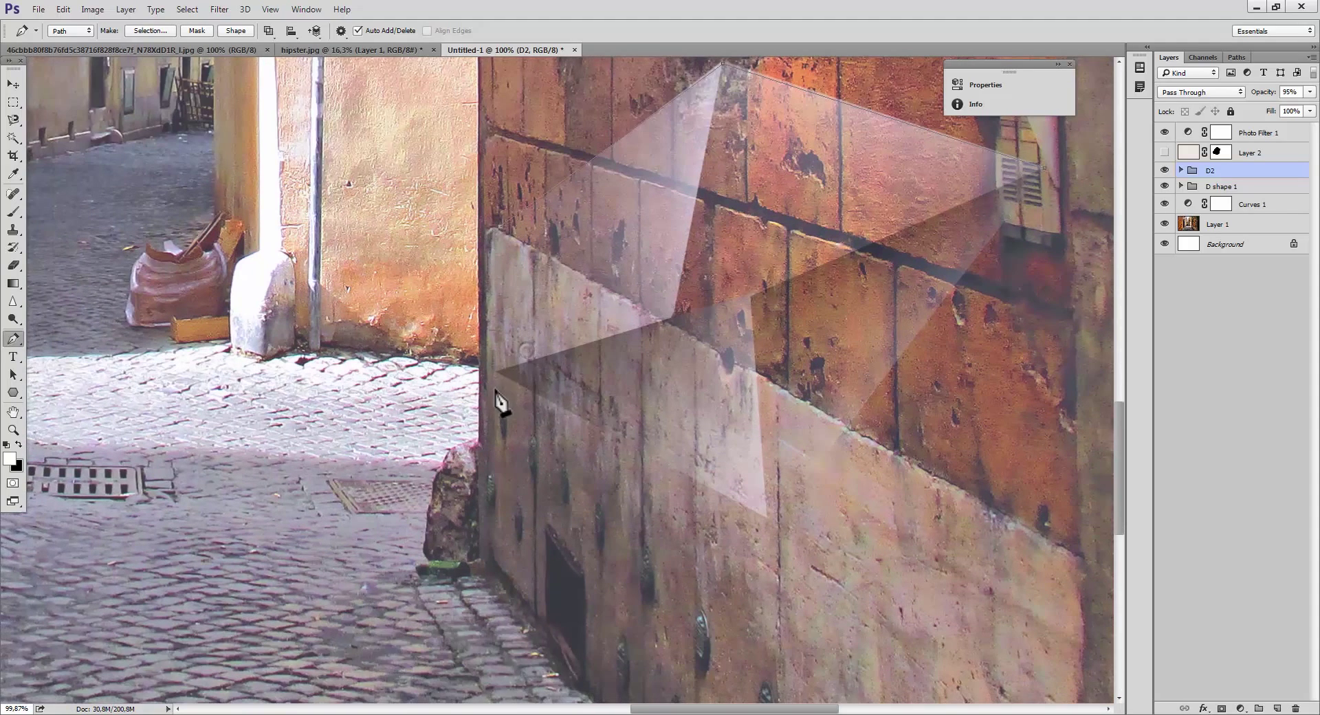
click(499, 370)
drag(918, 433, 660, 511)
key(ctrl+Return)
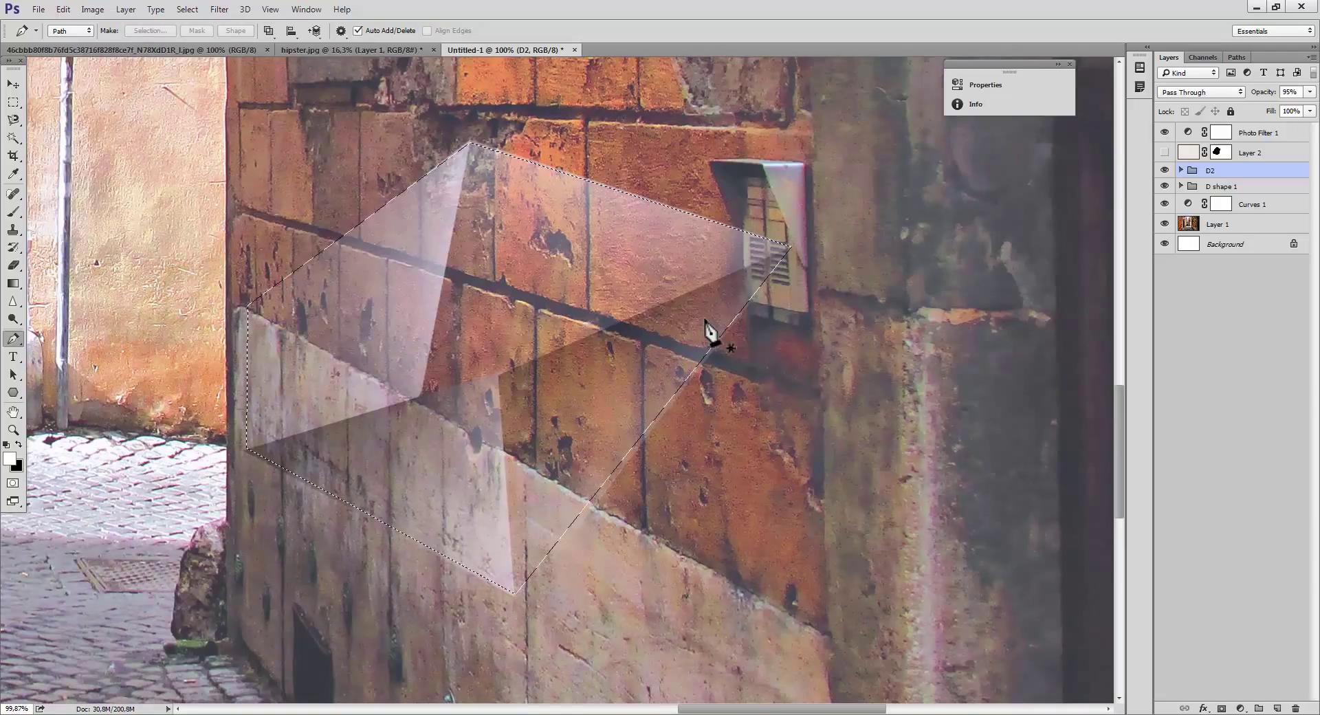
Step: Show Layer 2 and cut the selected facet outline out of its layer mask
click(1188, 153)
click(1165, 153)
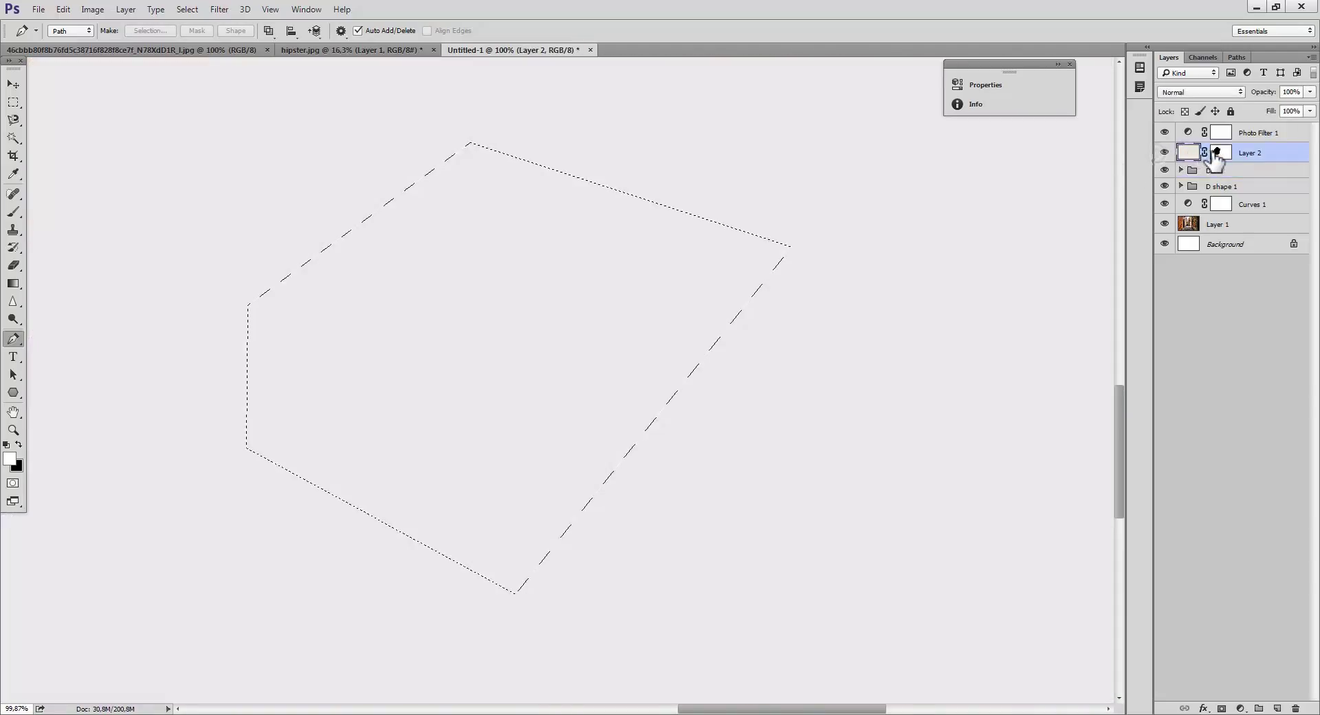
click(1217, 153)
key(Delete)
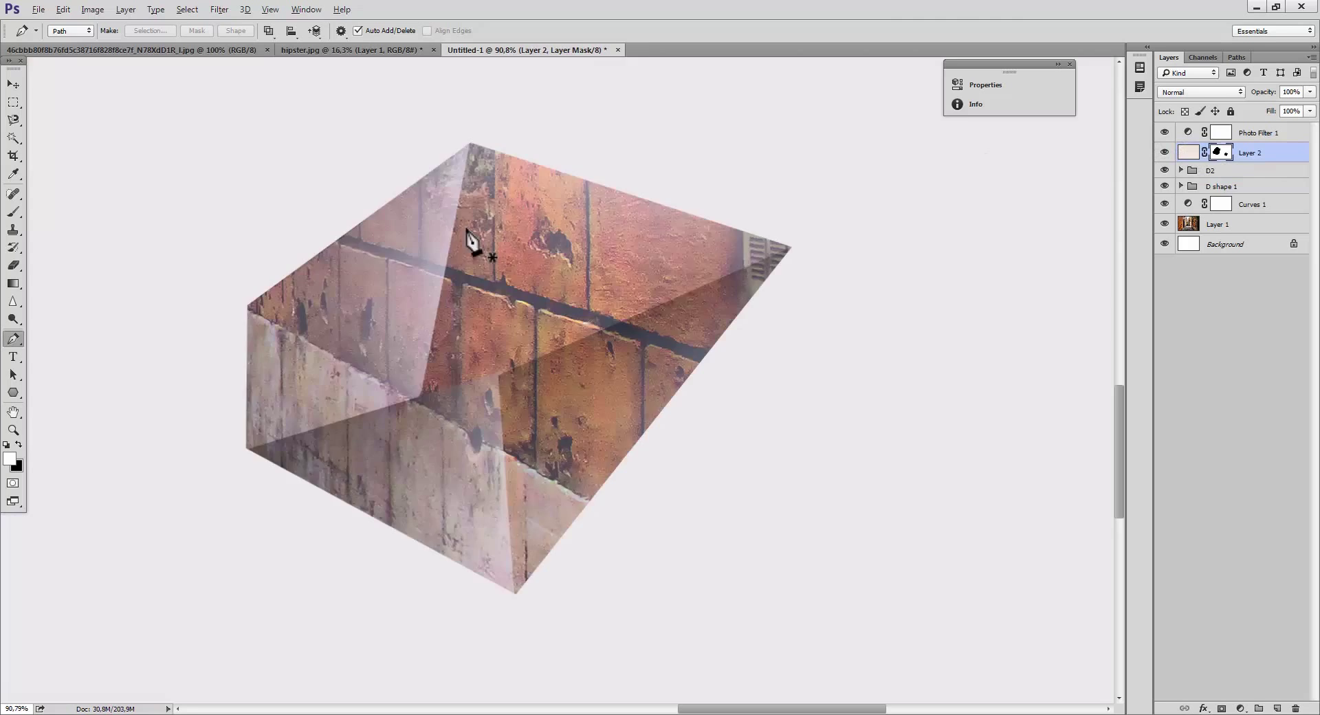
Step: Scale the street photo on Layer 1 to about 81% beneath both cut-outs
scroll(469, 244, down, 5)
scroll(513, 333, up, 5)
scroll(486, 308, down, 5)
scroll(479, 303, down, 3)
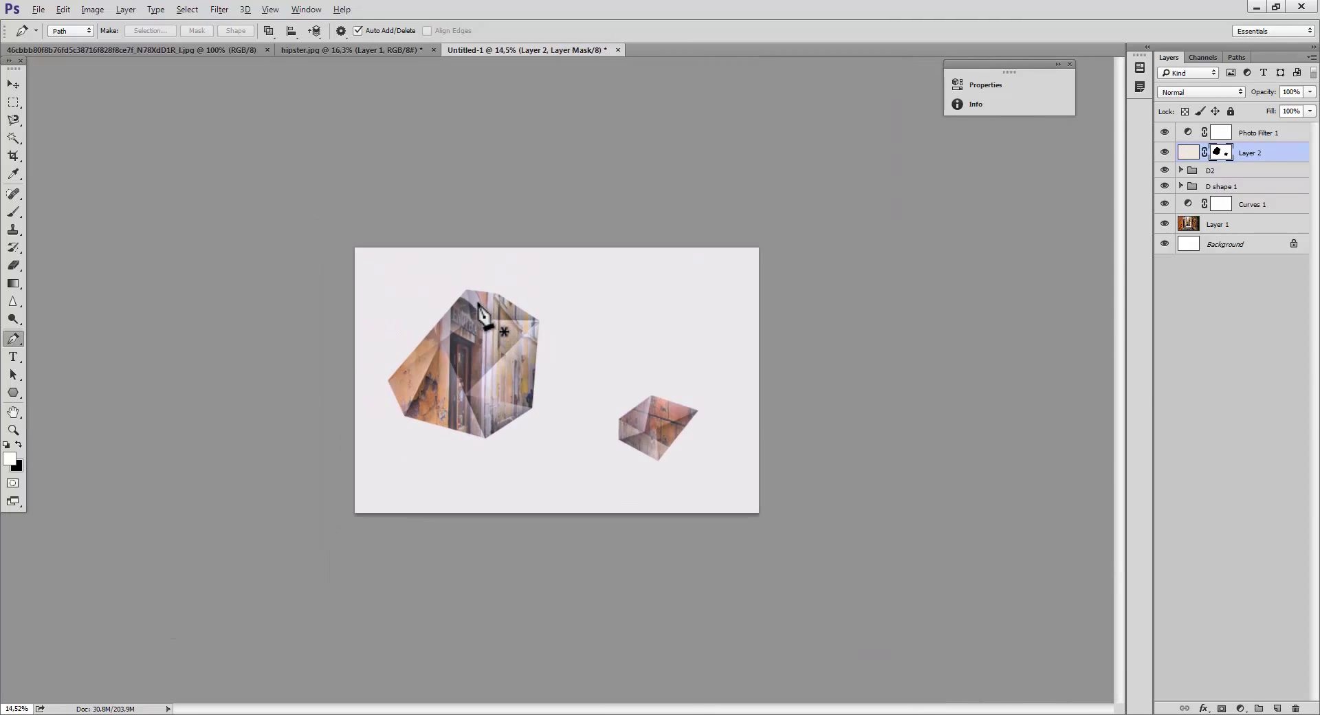
scroll(523, 378, up, 3)
click(1227, 227)
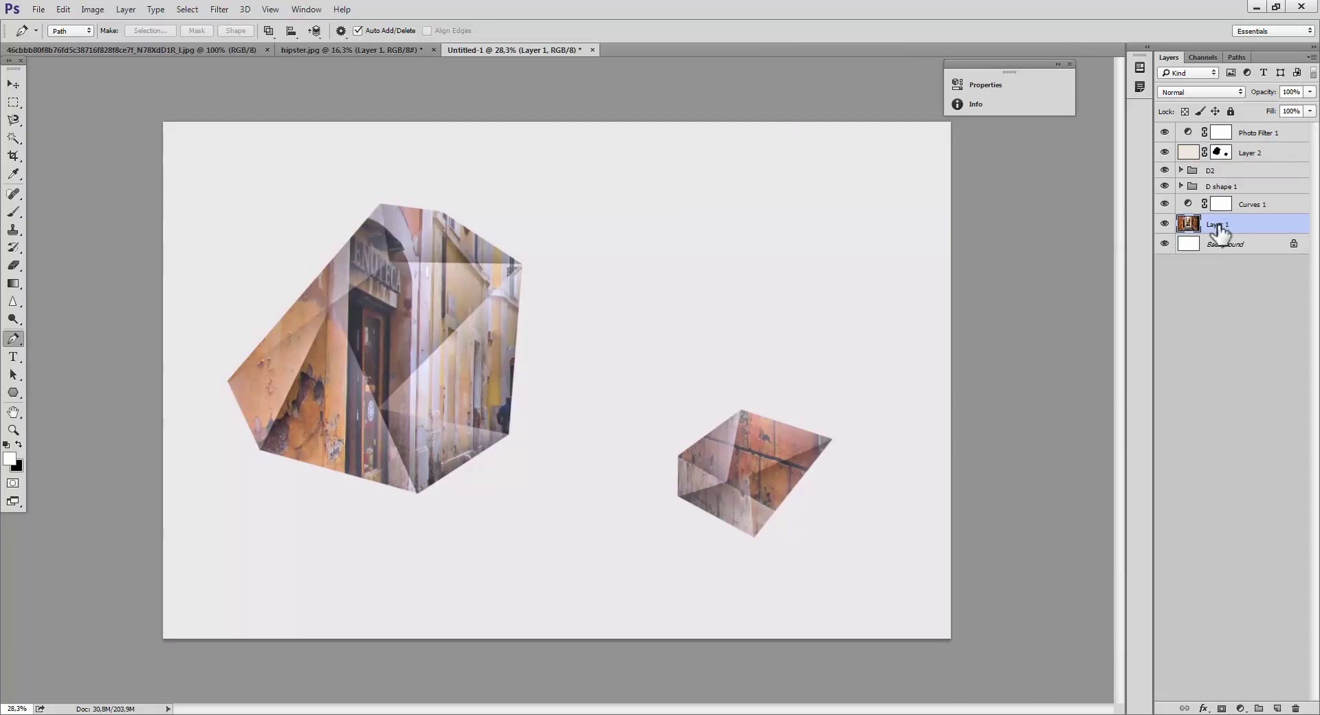
key(ctrl+t)
drag(154, 121, 203, 147)
drag(950, 637, 844, 575)
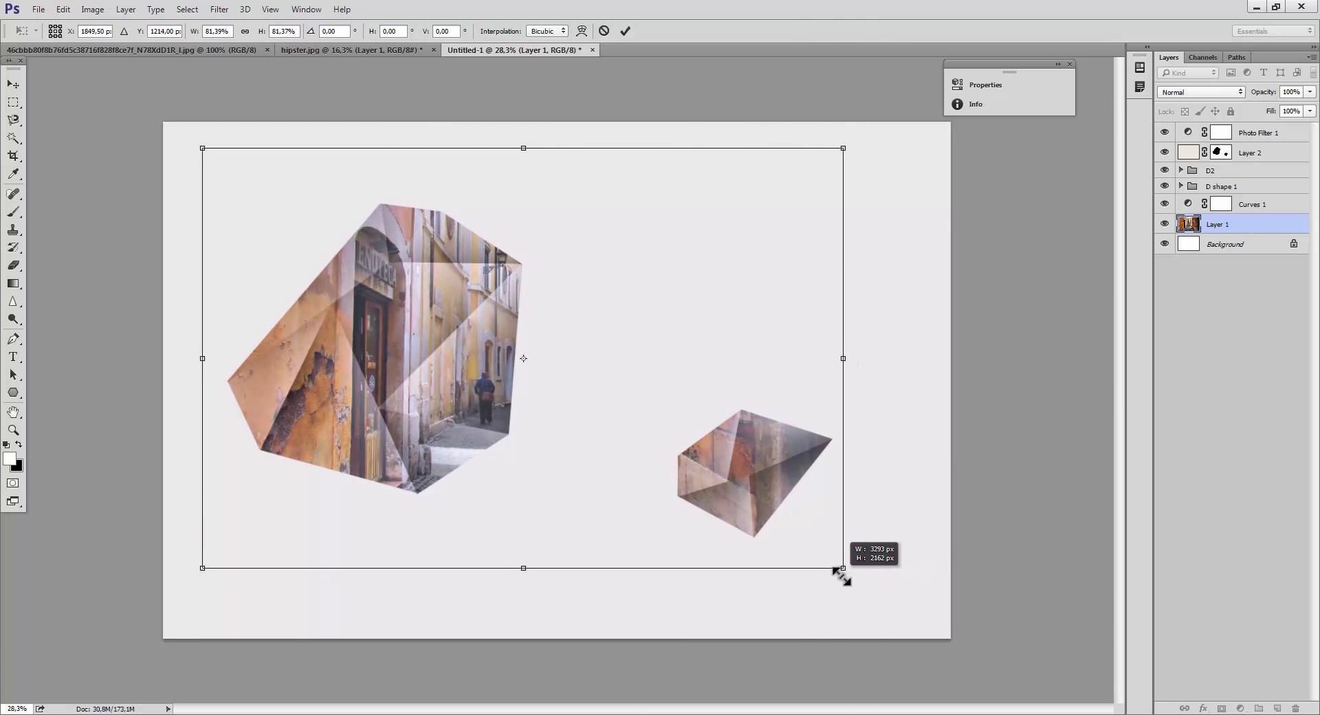
key(Return)
key(p)
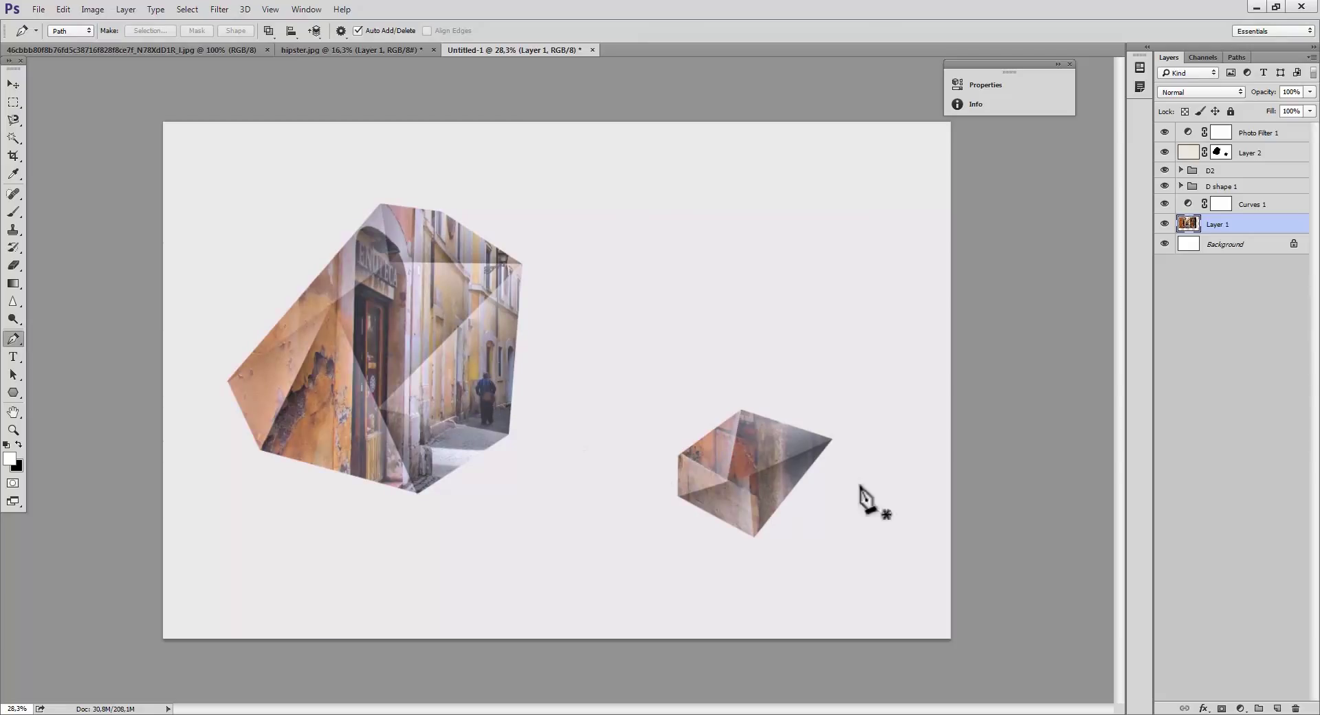
Step: Undo the photo scaling, the mask changes and the D2 group's move, back to the 48% Photo Filter state
key(ctrl+alt+z)
key(ctrl+alt+z)
key(ctrl+alt+z)
key(ctrl+alt+z)
key(ctrl+alt+z)
key(ctrl+alt+z)
key(ctrl+alt+z)
key(ctrl+alt+z)
key(ctrl+alt+z)
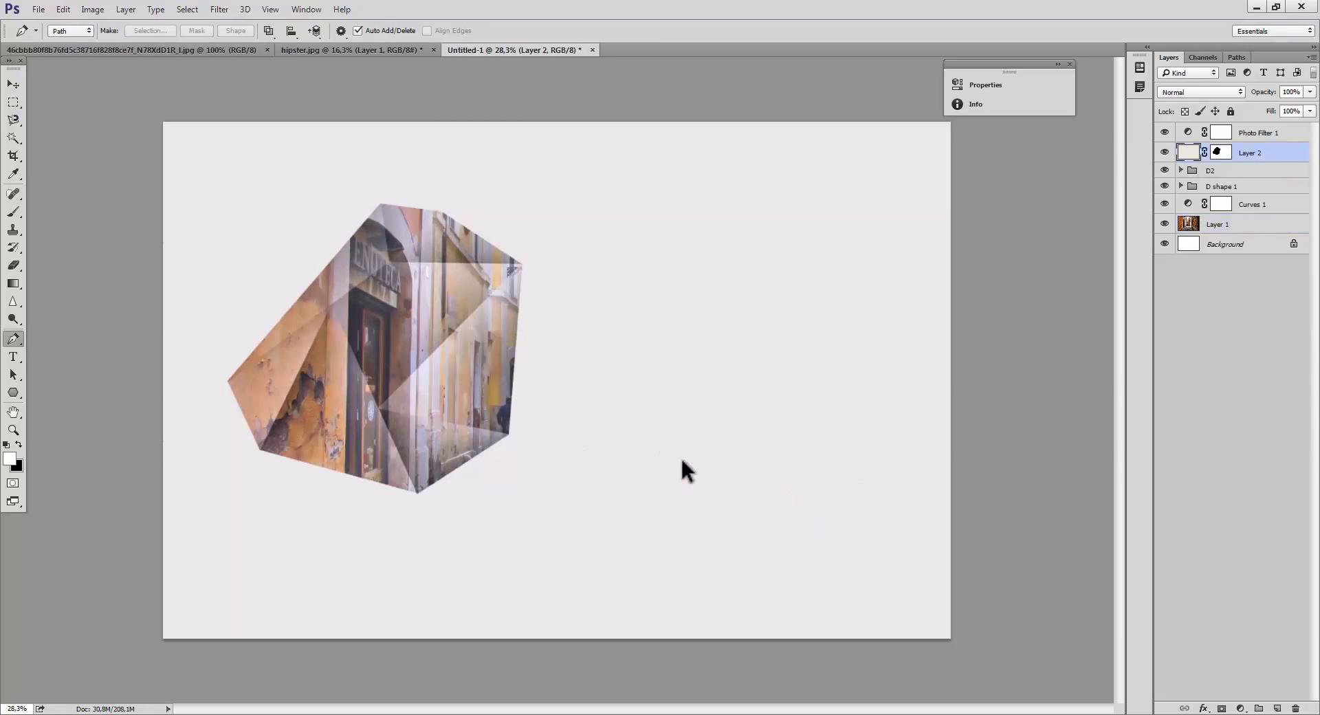
key(ctrl+alt+z)
key(ctrl+d)
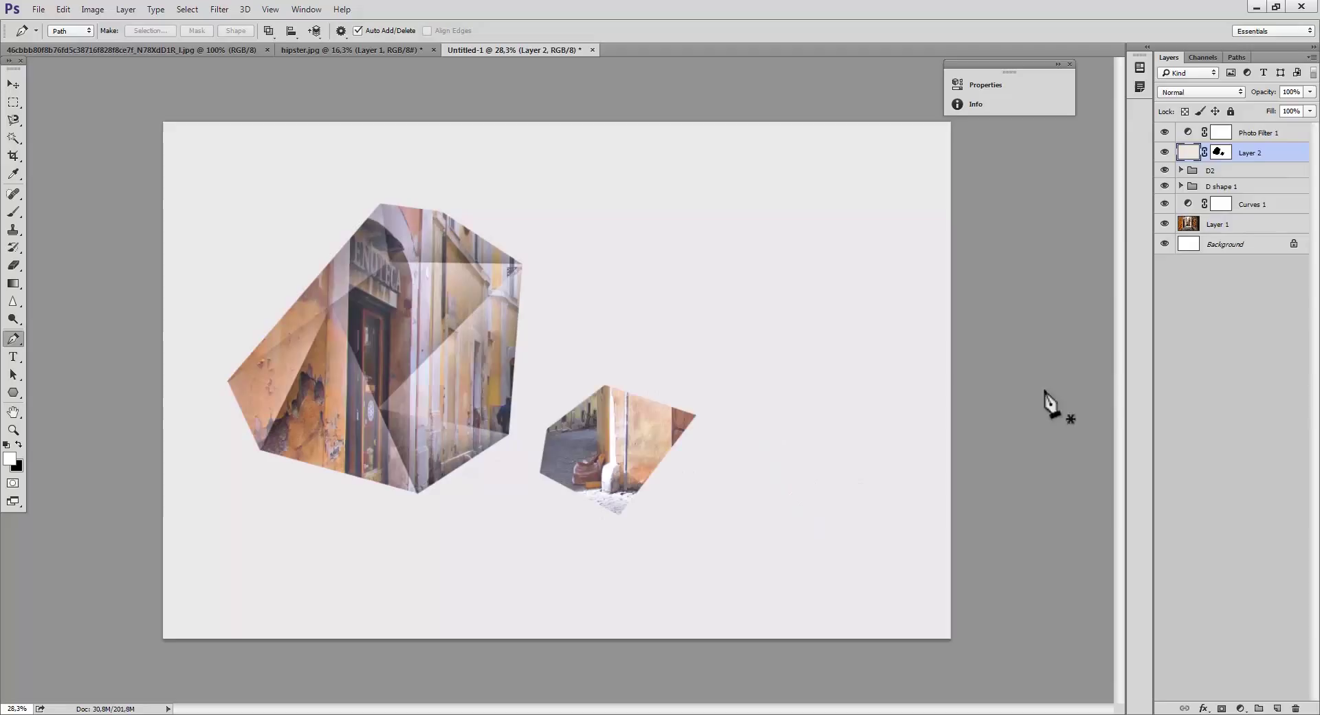
key(ctrl+alt+z)
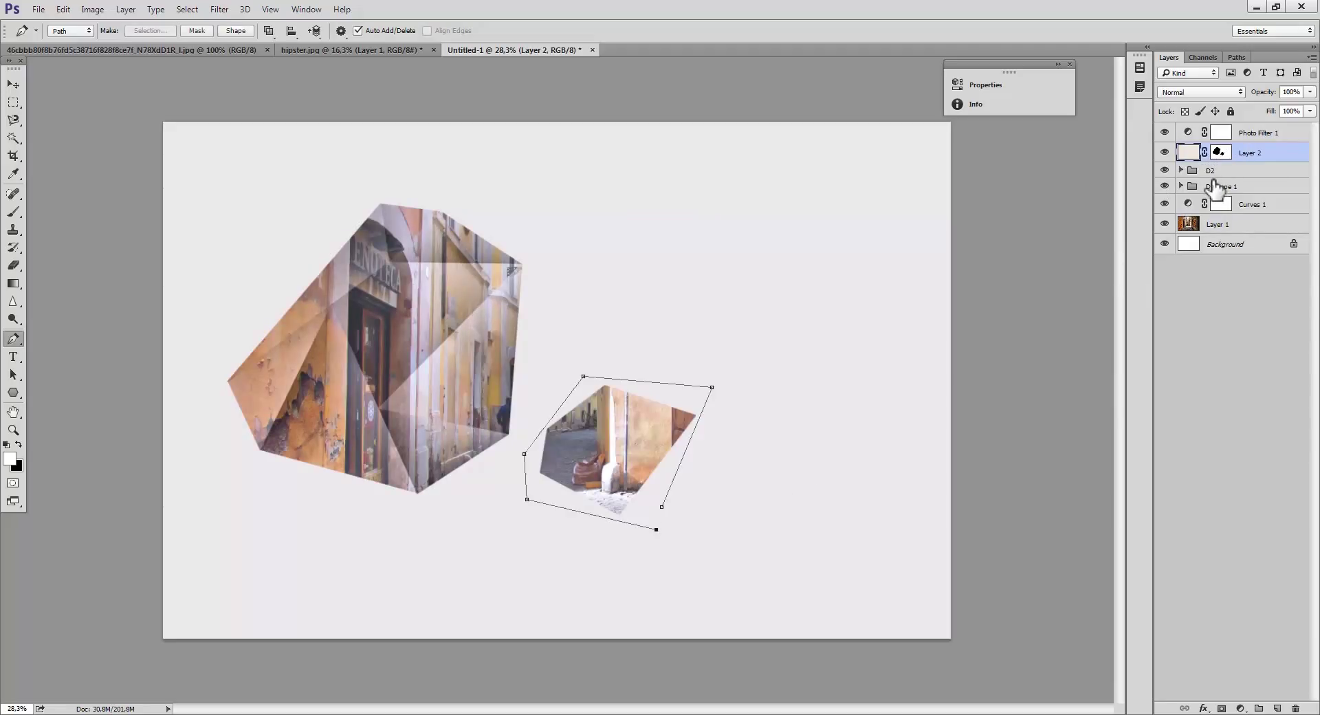
key(ctrl+alt+z)
key(ctrl+alt+z)
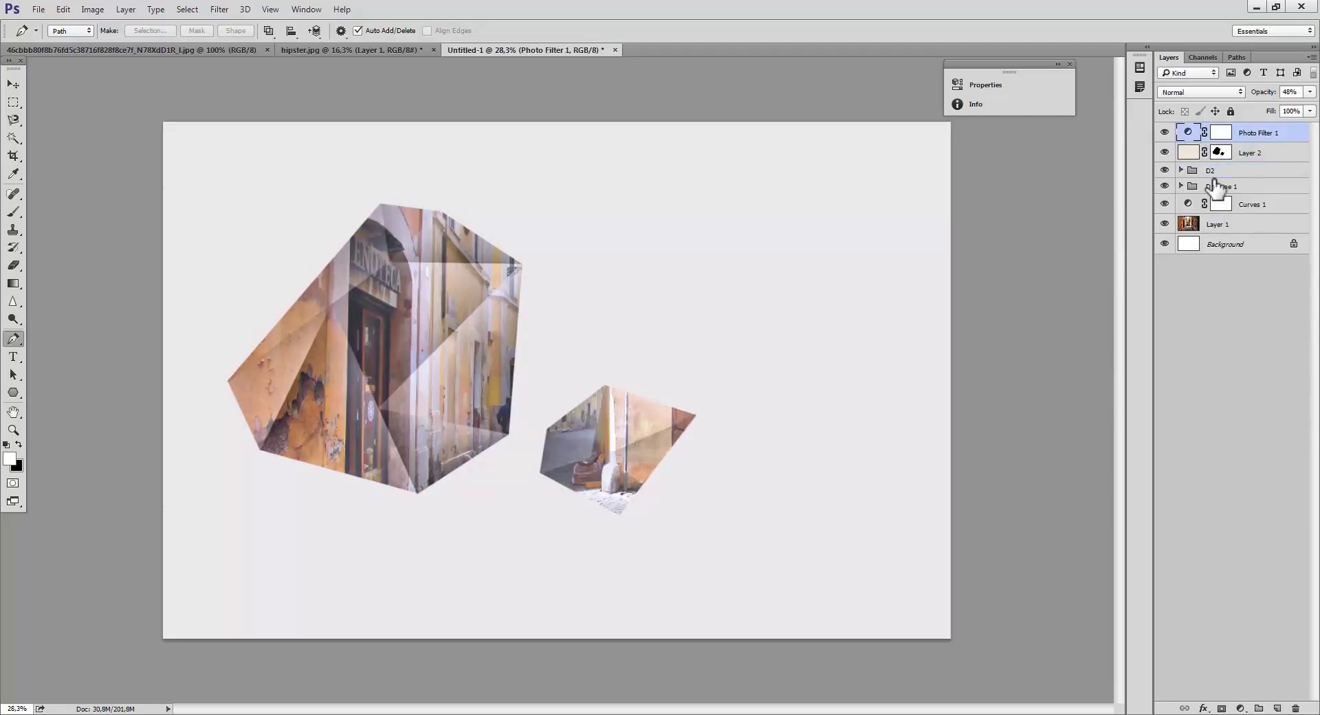
Step: Scale the street photo on Layer 1 to about 79%, keeping its upper-left corner fixed
click(1229, 225)
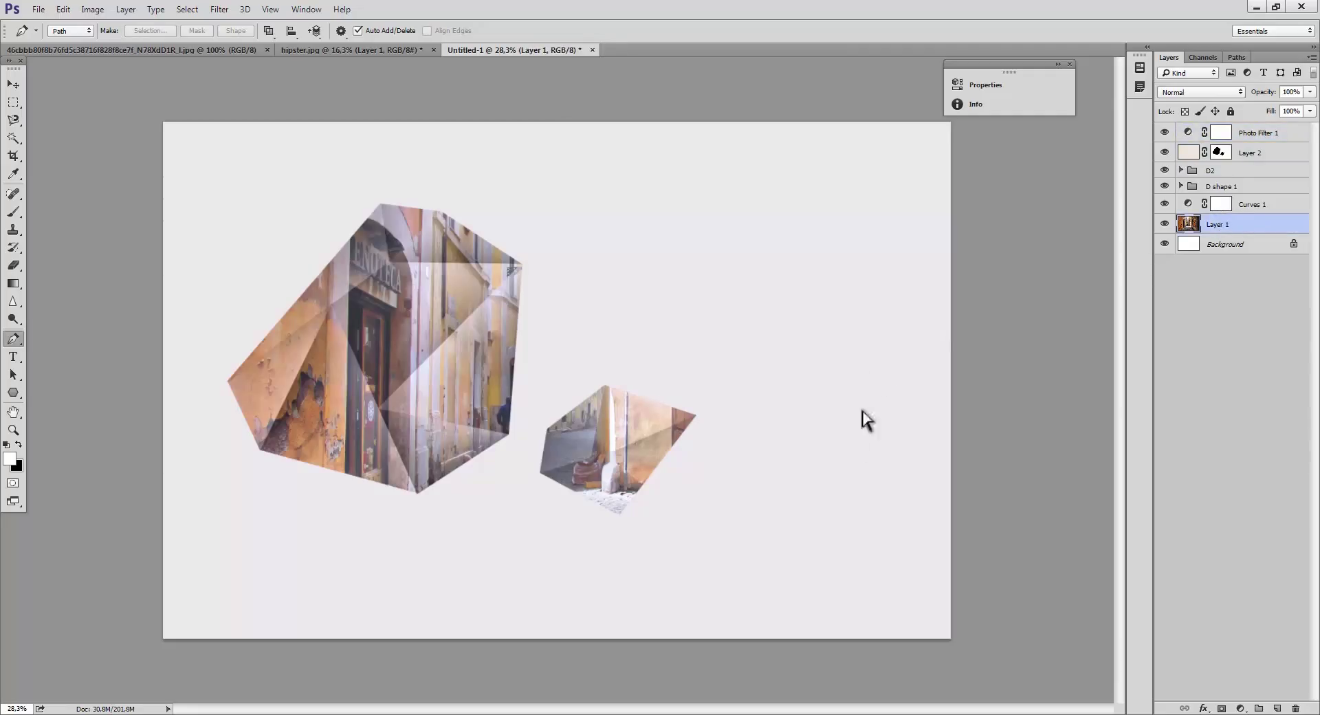
key(ctrl+t)
drag(939, 629, 760, 561)
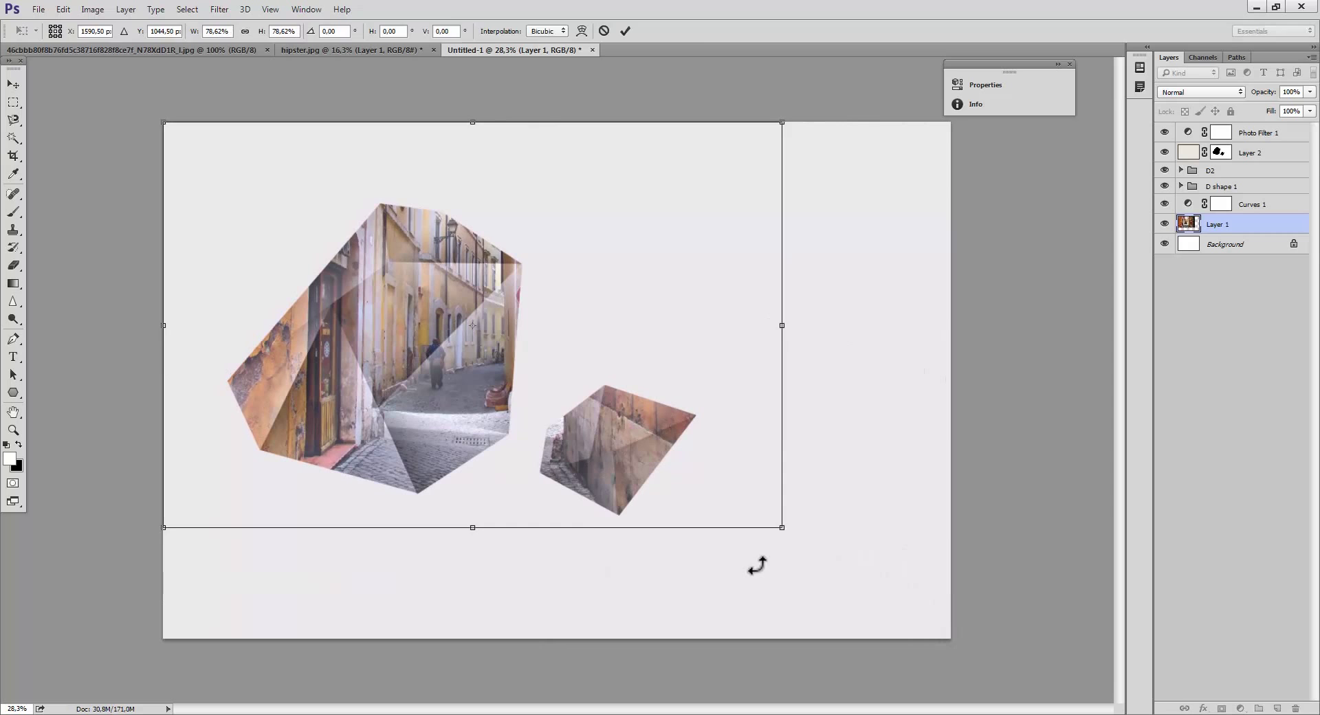
key(Return)
Step: Crop the canvas to about 3150 × 2270 px, shifting the image so both cut-outs sit within the frame
key(c)
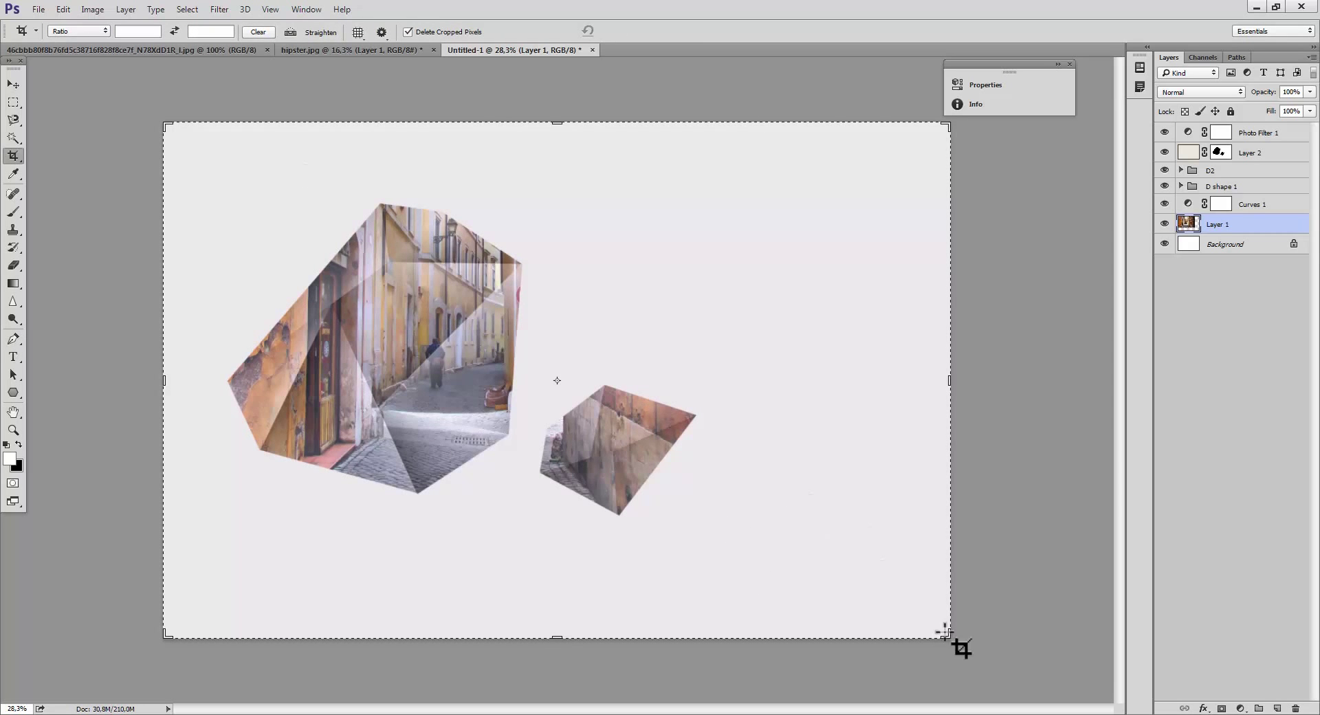
drag(949, 638, 864, 599)
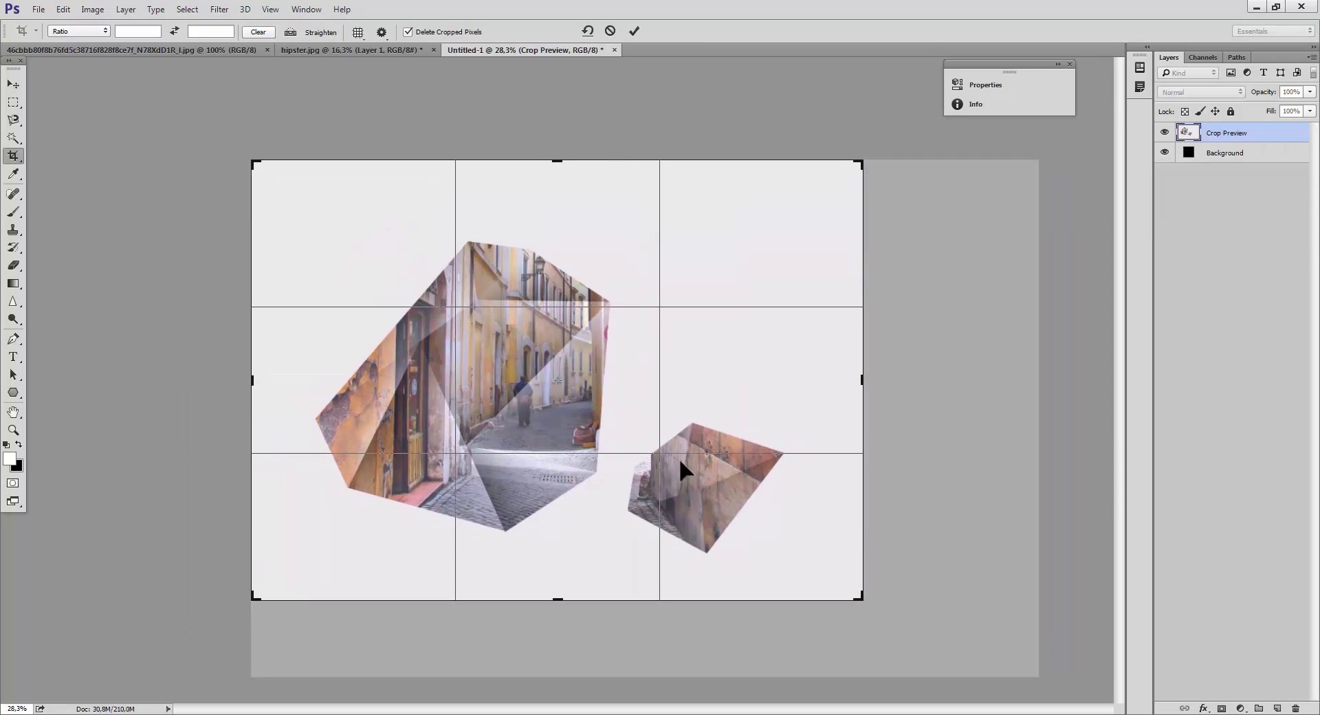
mouse_move(678, 458)
mouse_down()
mouse_move(704, 431)
mouse_move(689, 452)
mouse_up()
key(Return)
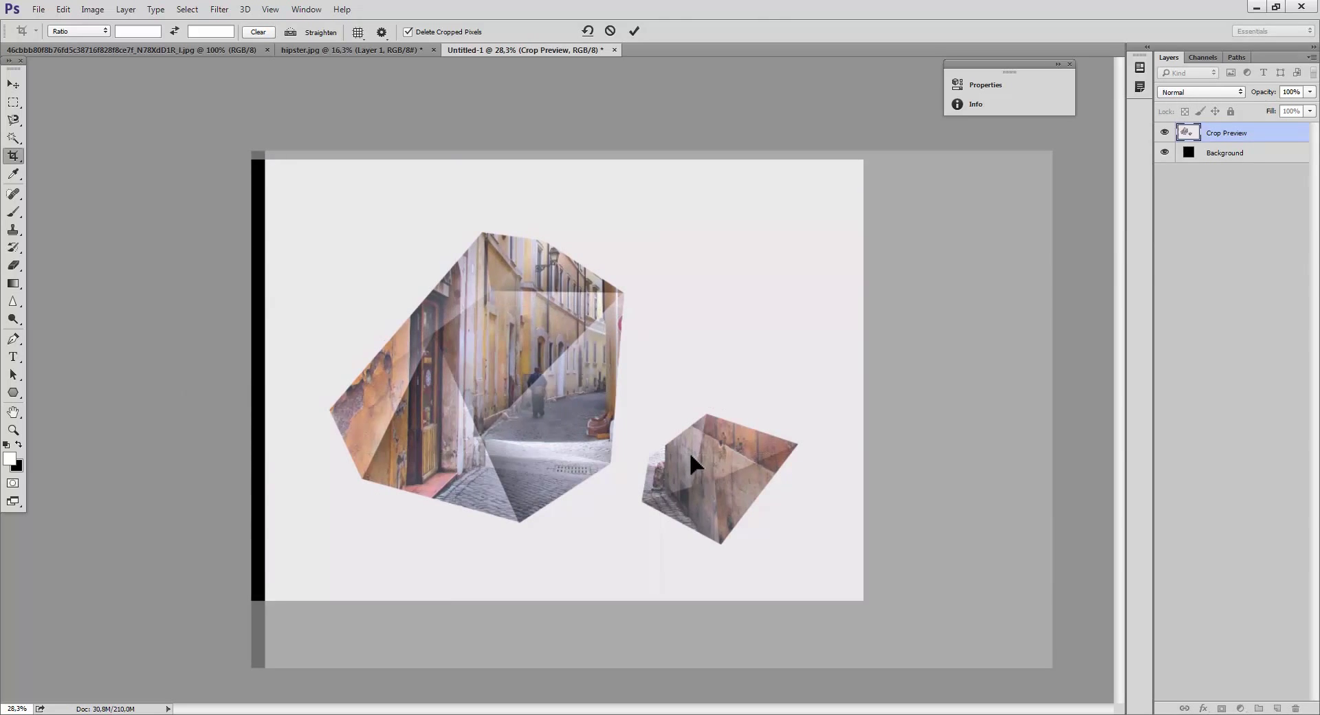
Step: Fill the Background layer with a light colour to replace the dark strip along the canvas's left edge
click(1197, 266)
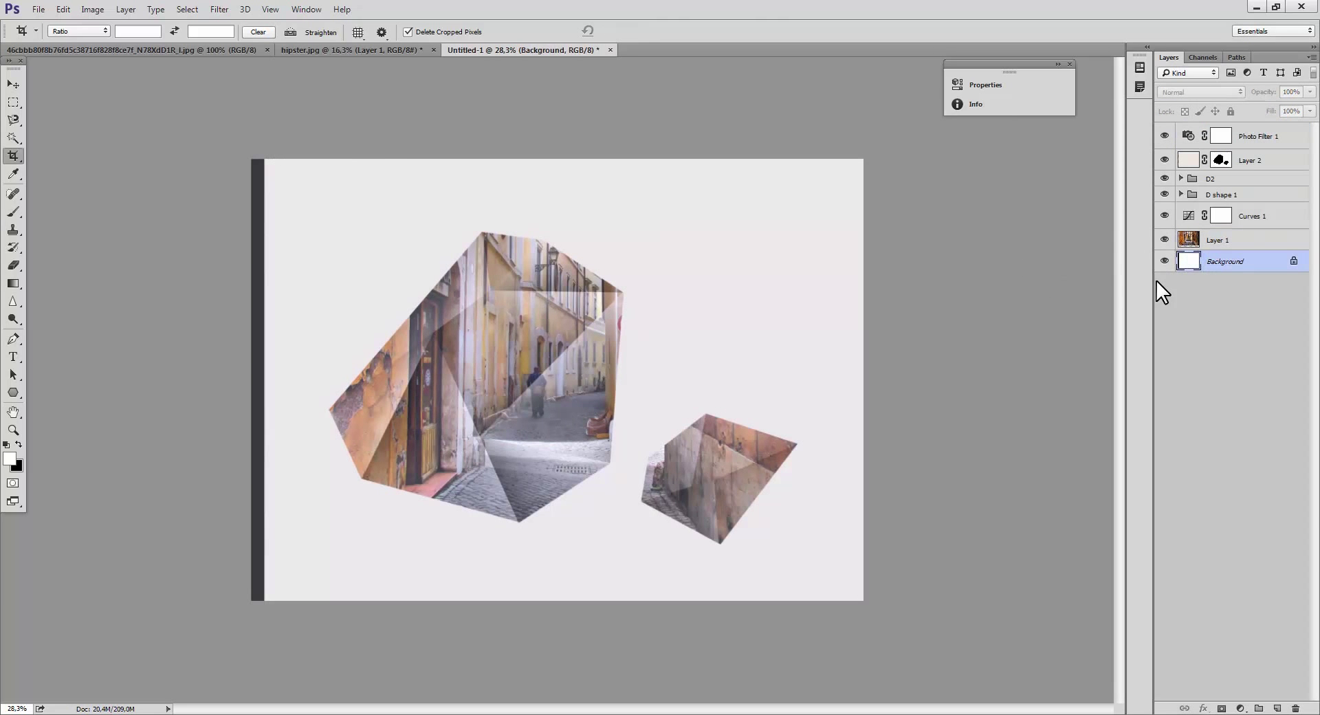
key(i)
key(x)
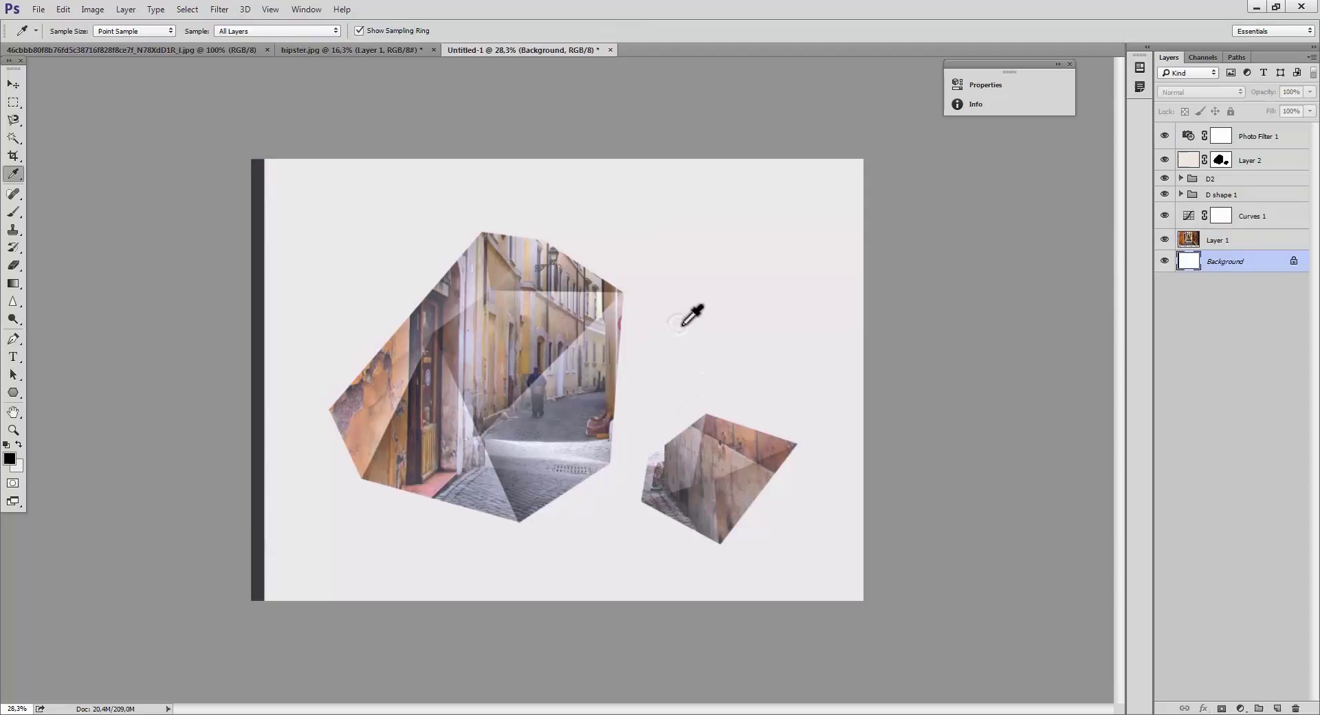
key(ctrl+BackSpace)
Step: Stretch a narrow full-height strip of Layer 2 past the canvas's left edge to cover the seam, and deselect it
key(m)
click(1184, 164)
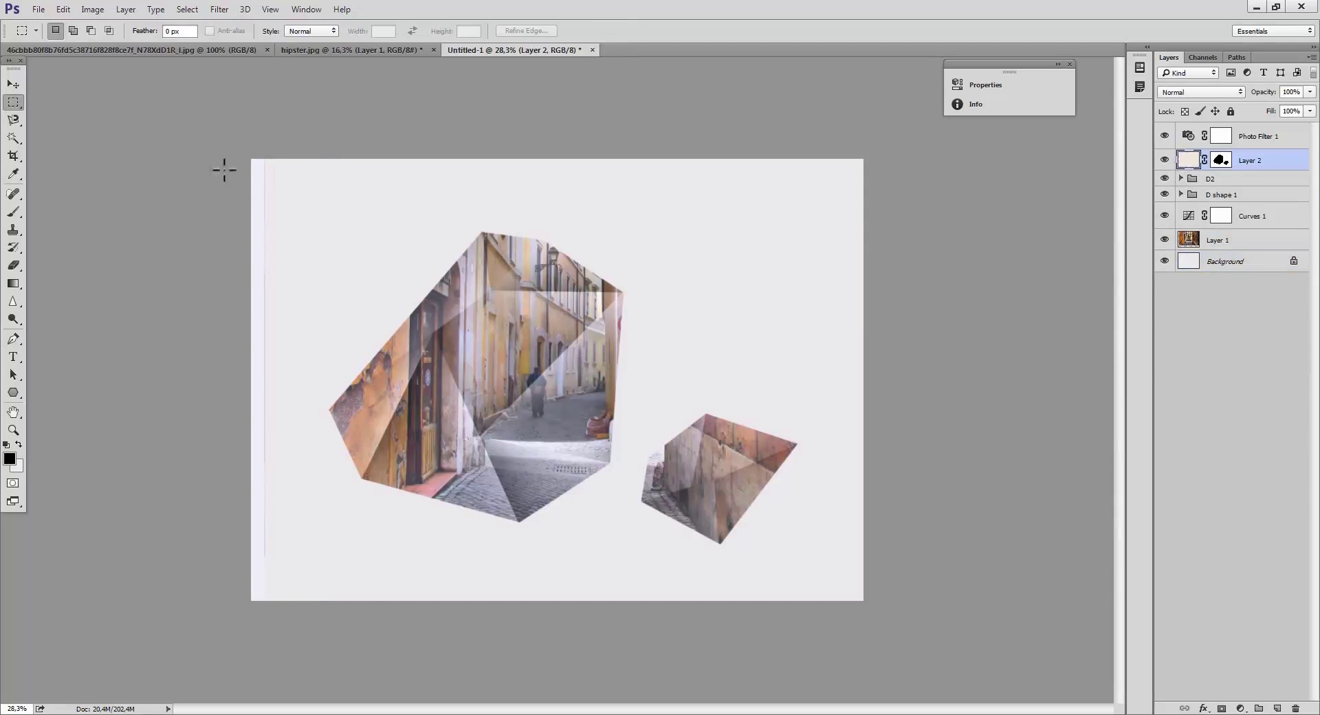
drag(318, 73, 304, 619)
key(ctrl+t)
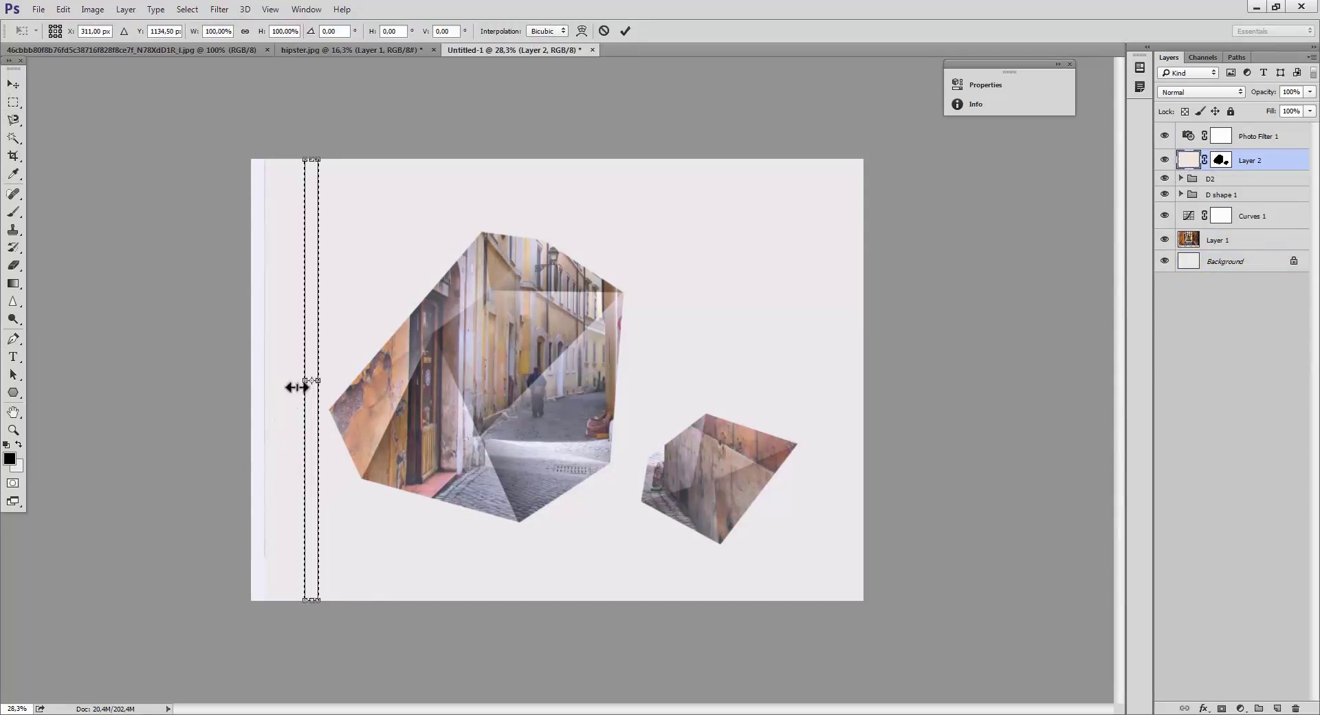
drag(297, 387, 221, 392)
key(Return)
click(318, 350)
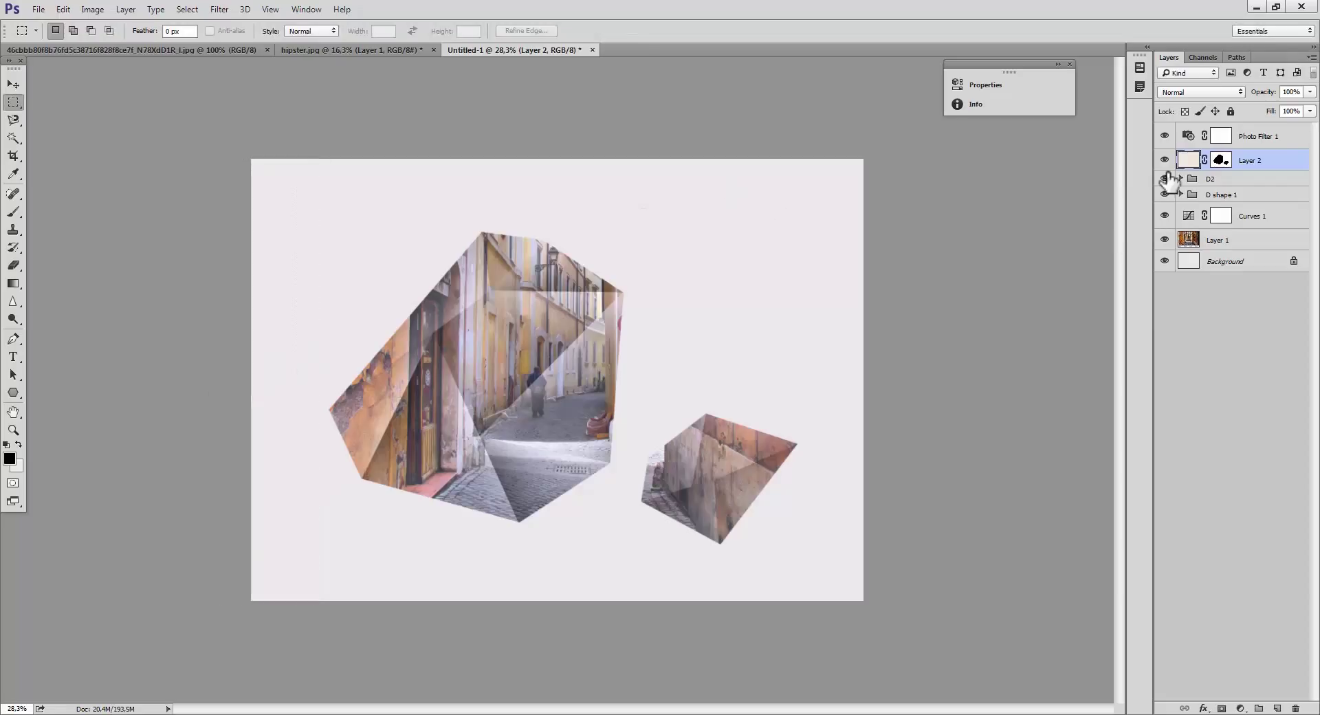
Step: Stamp all visible layers into a new merged layer above Photo Filter 1
click(1283, 141)
key(v)
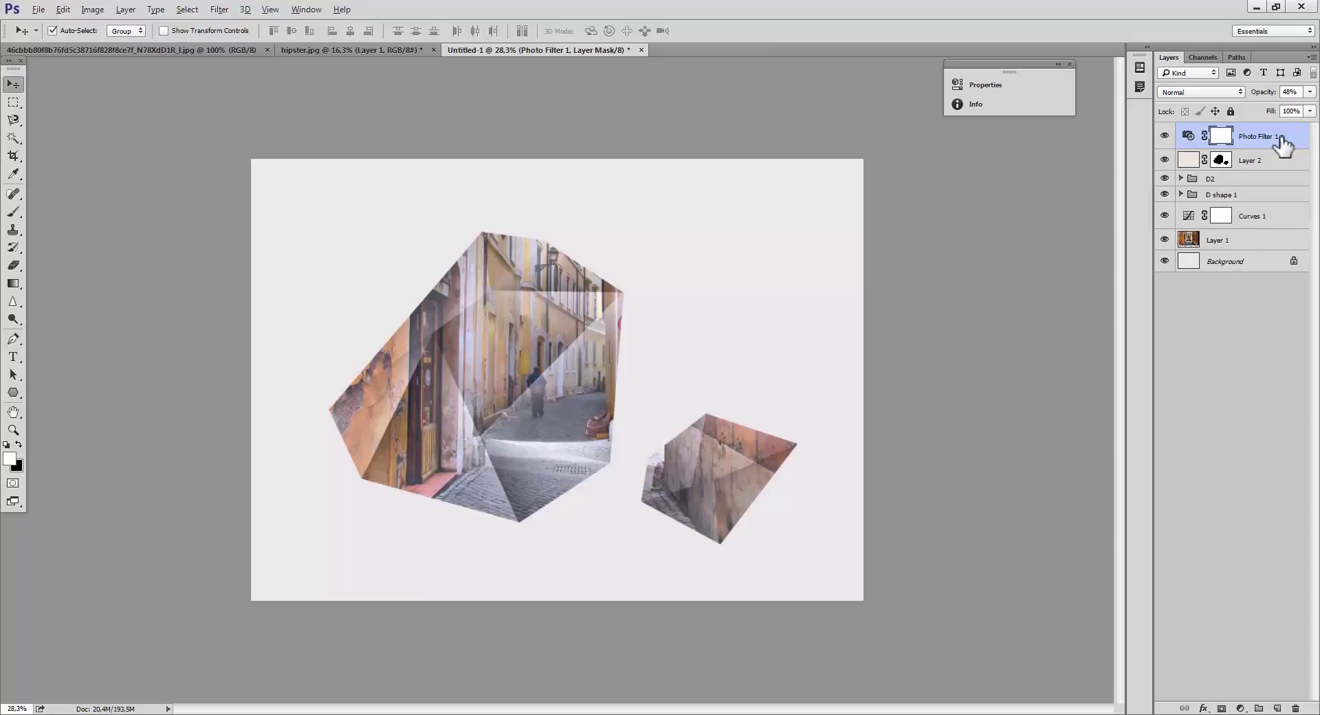
key(ctrl+shift+alt+e)
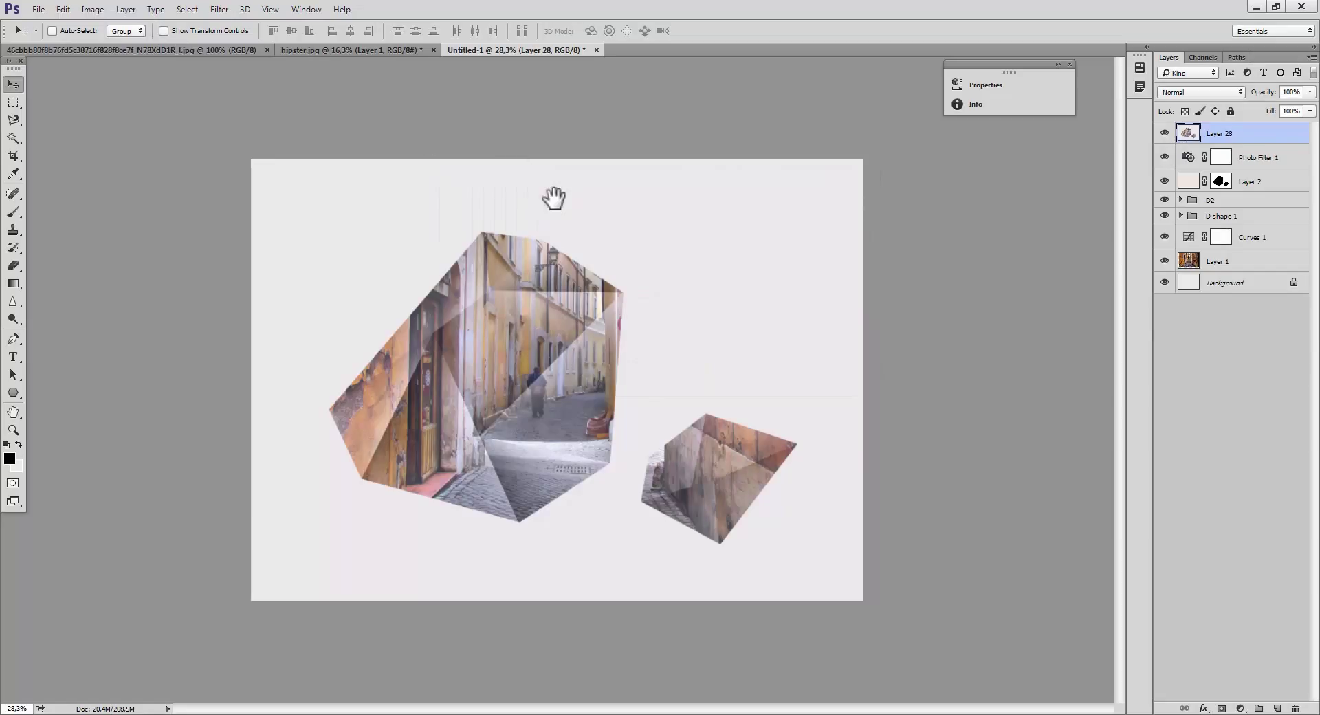
Step: Resize the image to a width of 1100 pixels
click(92, 9)
click(151, 110)
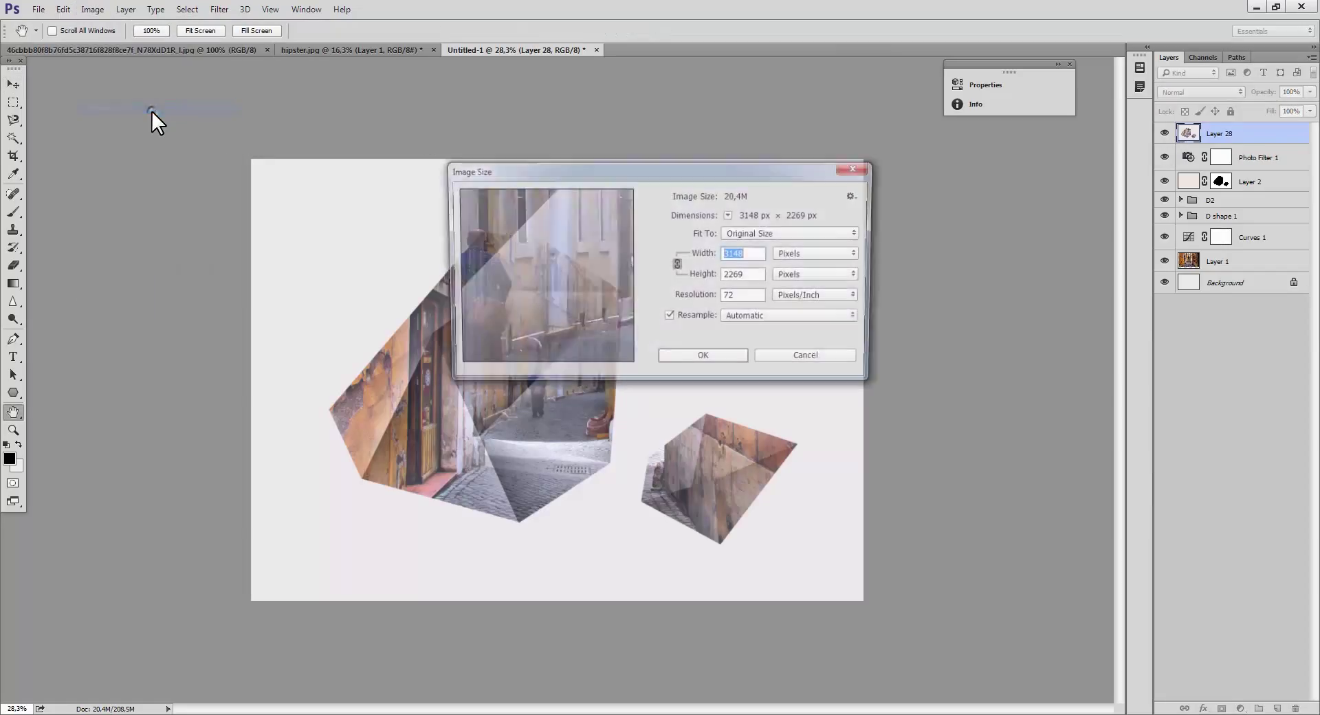
text(1100)
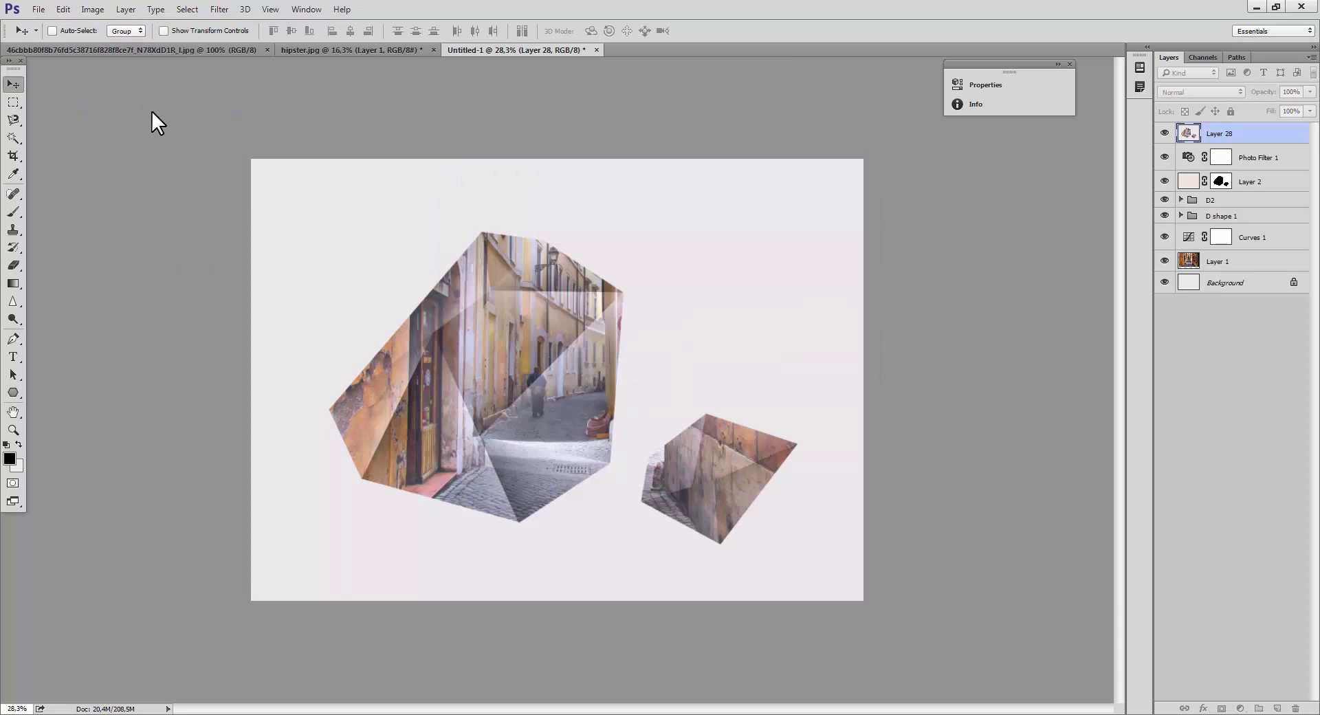
Step: Add 2% Gaussian monochromatic noise to the merged Layer 28
key(ctrl+1)
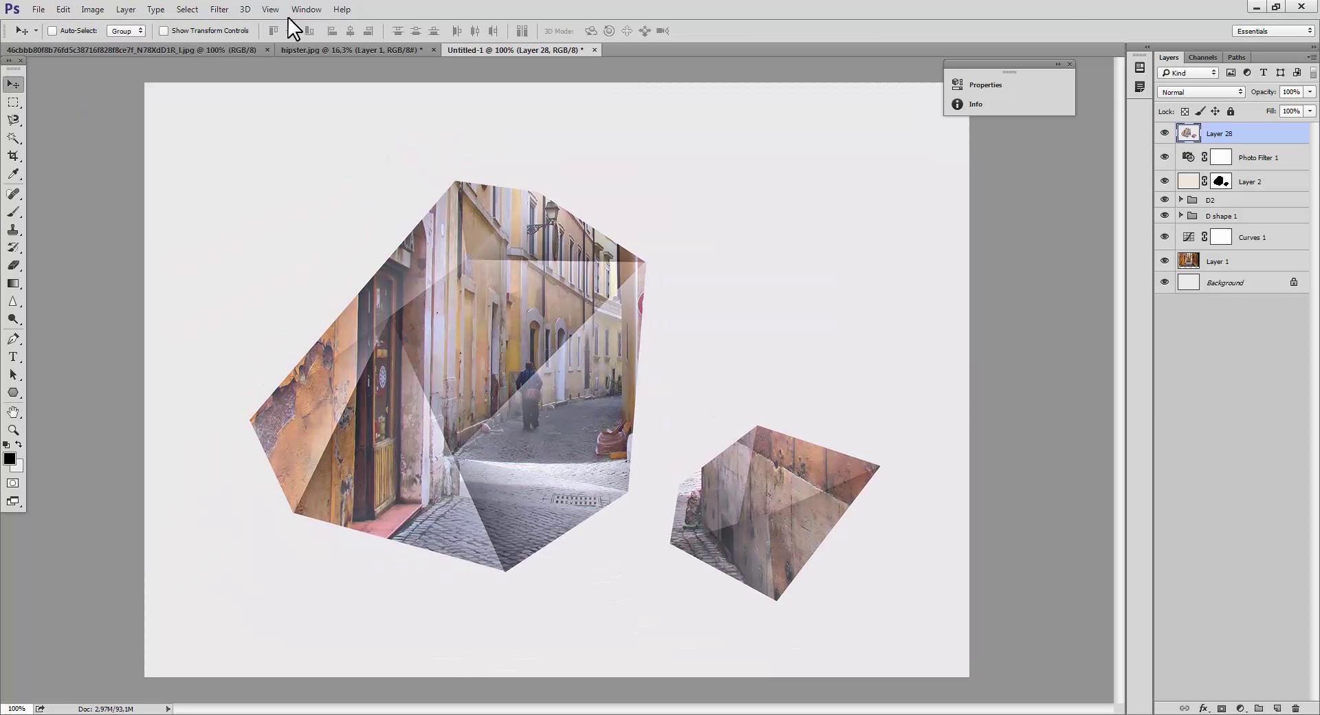
click(229, 11)
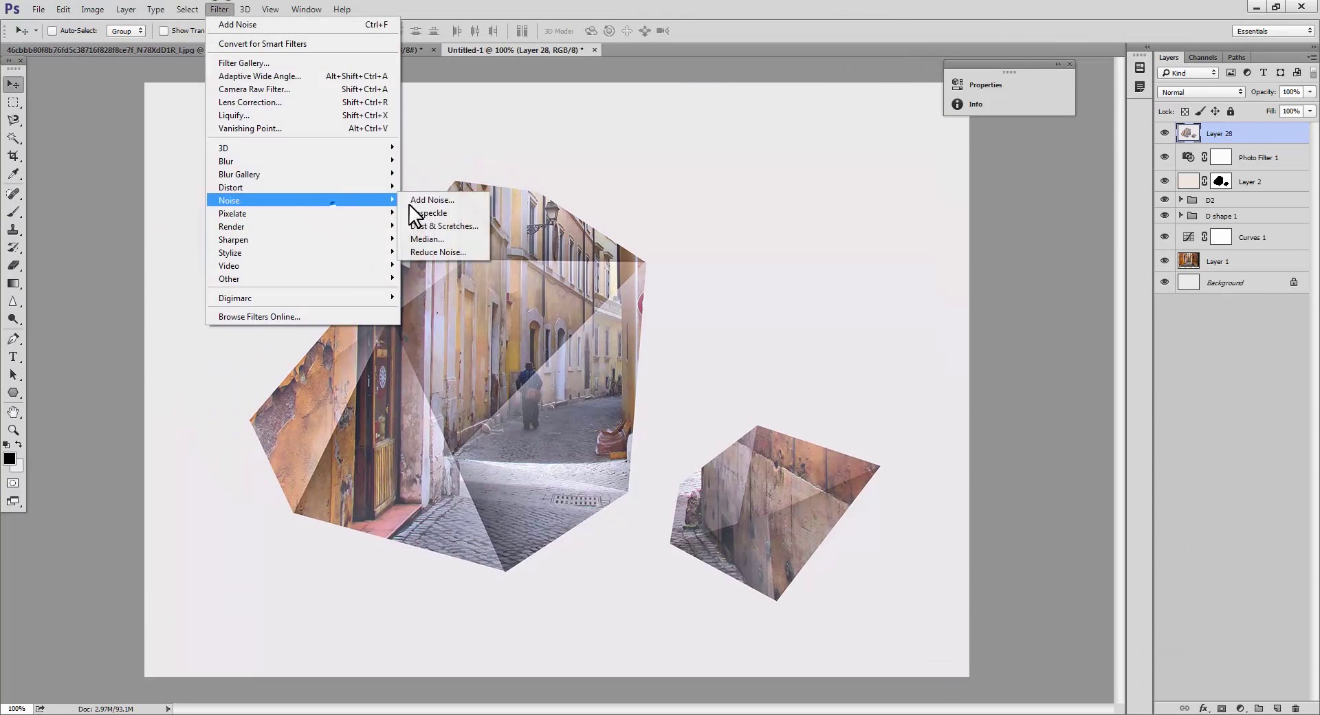
click(428, 204)
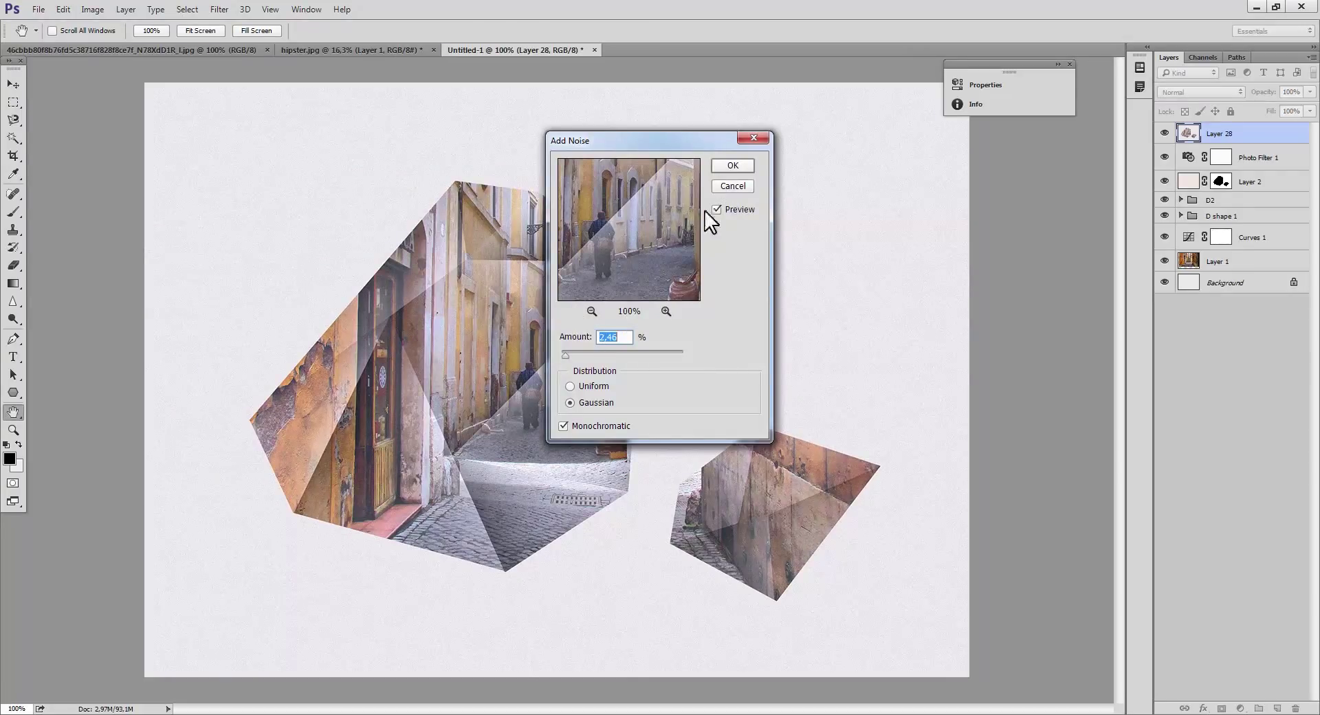
text(2)
click(744, 171)
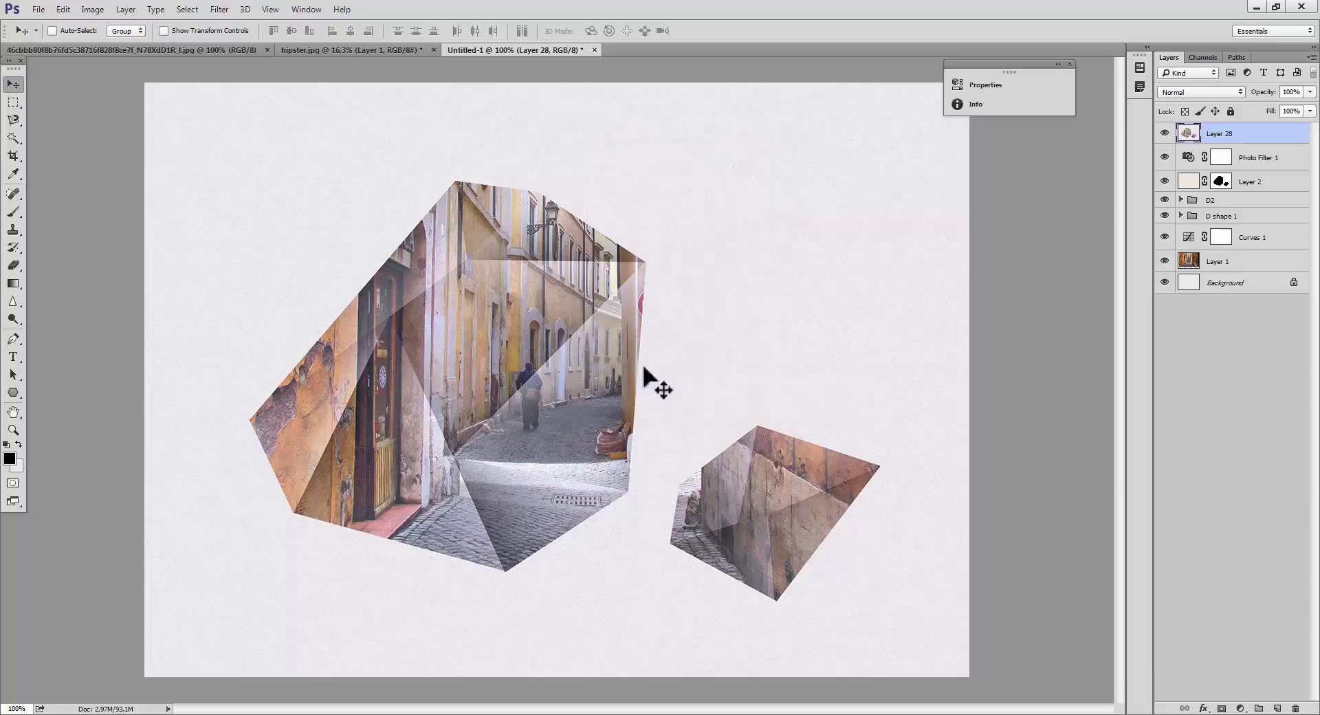
Step: Delete the Photo Filter 1 adjustment, clear the merged Layer 28 and refill it with a fresh stamp of all visible layers
click(1275, 160)
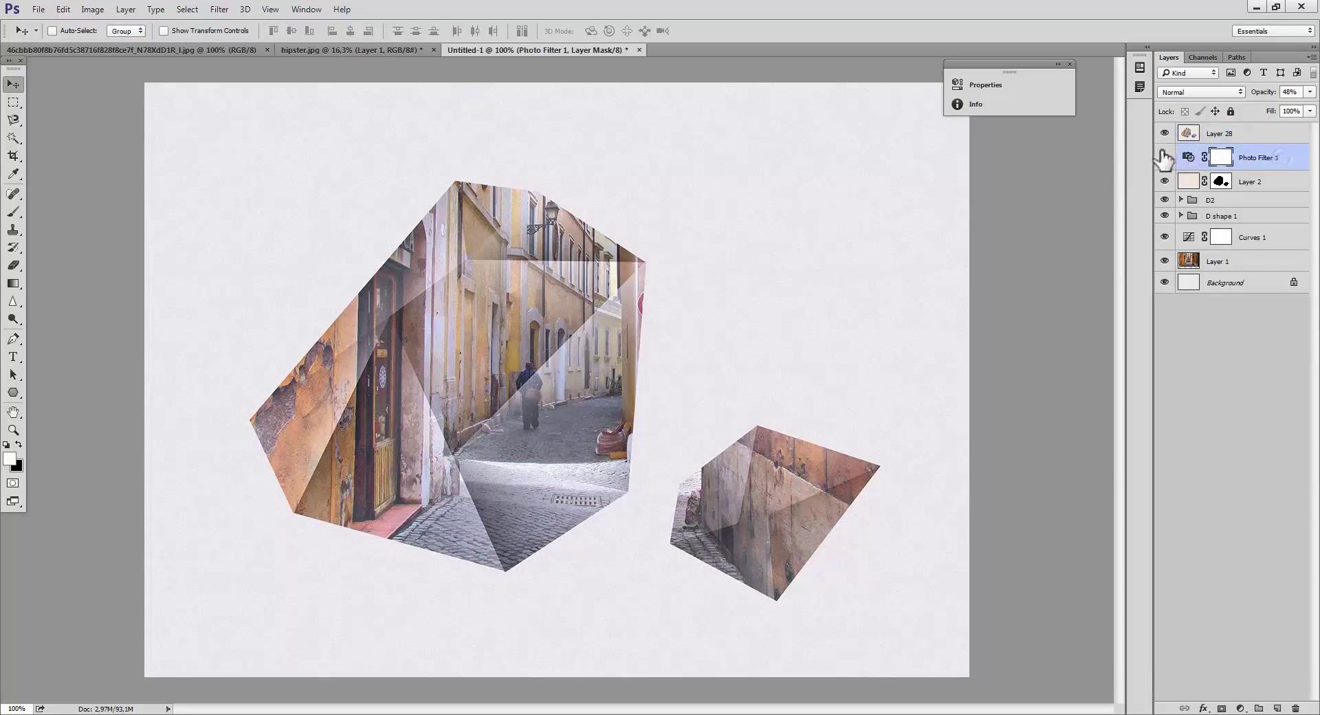
key(Delete)
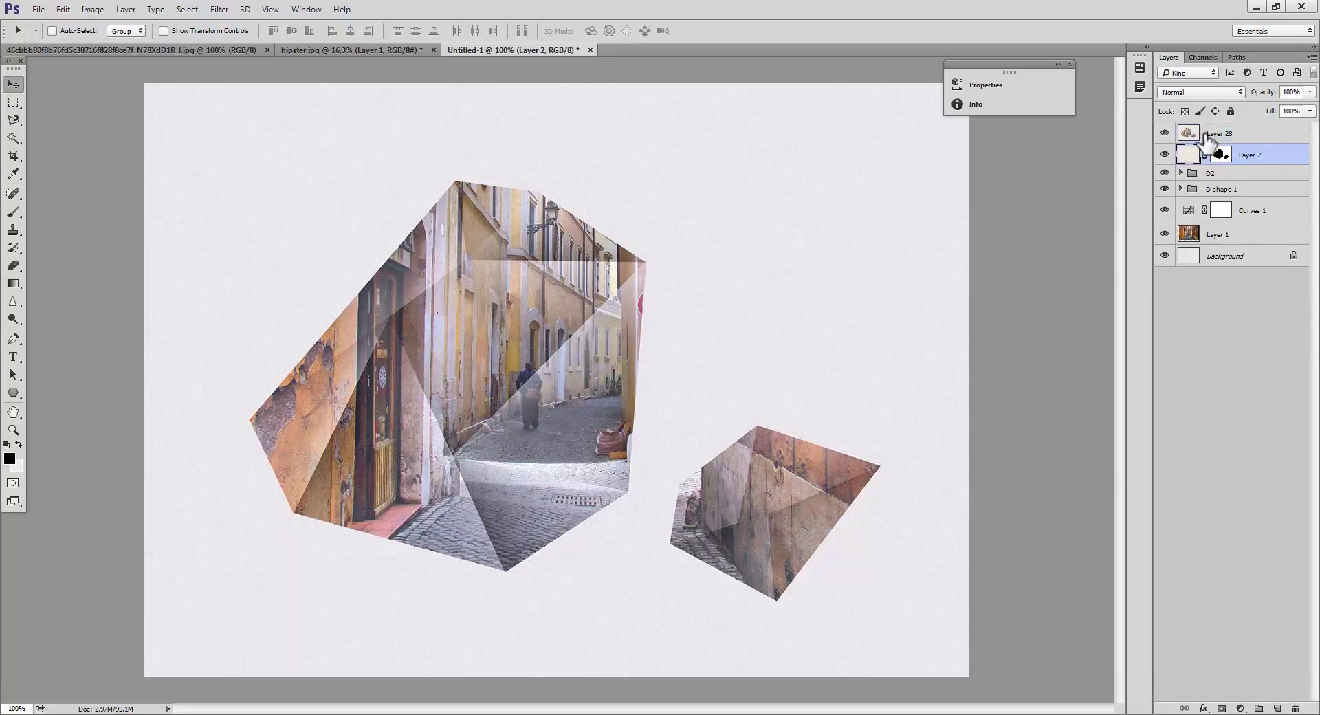
click(1206, 136)
key(Delete)
key(ctrl+alt+z)
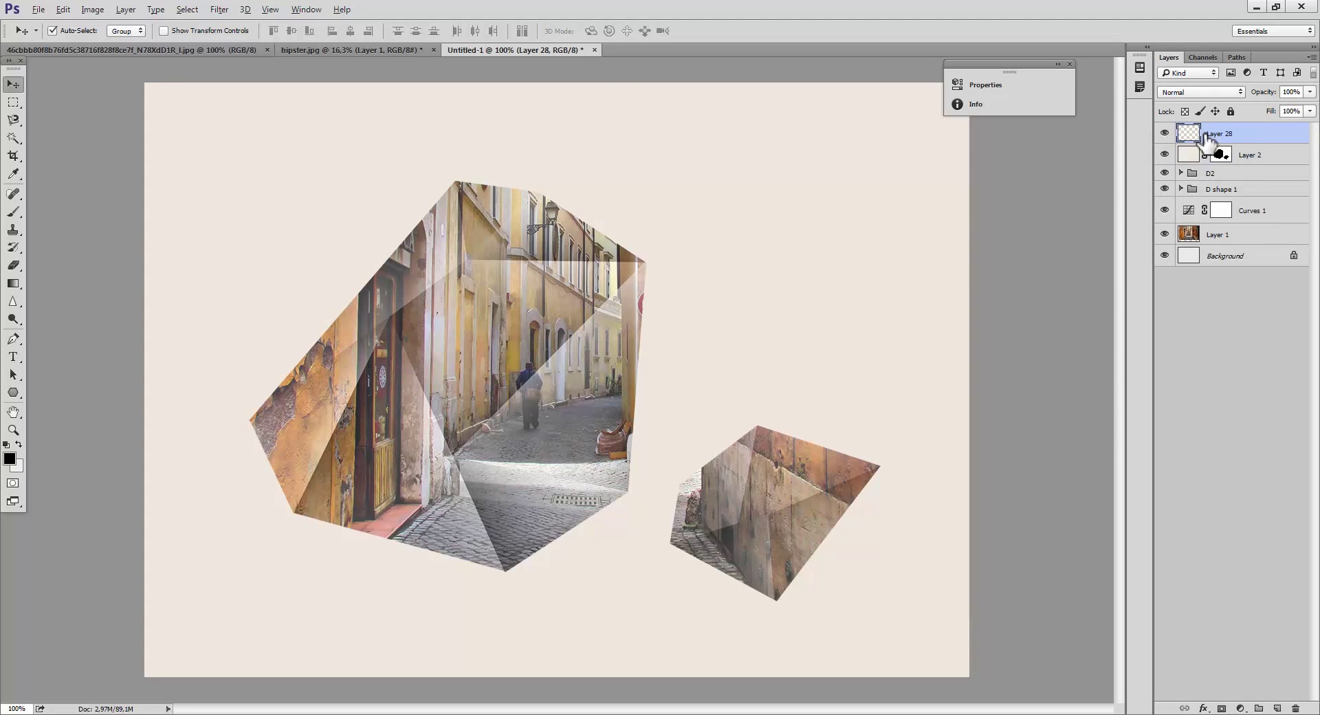
Step: Add 2% Gaussian monochromatic noise to the restamped Layer 28
click(219, 9)
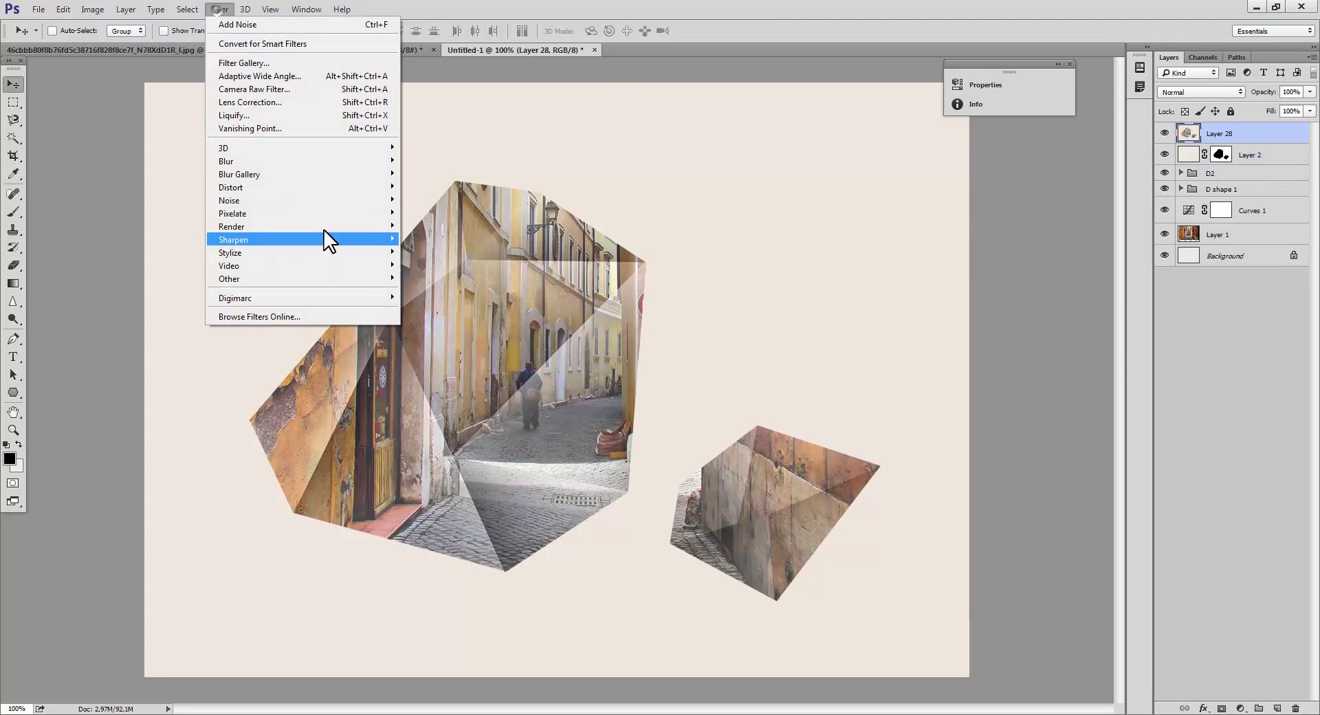
mouse_move(389, 208)
click(431, 200)
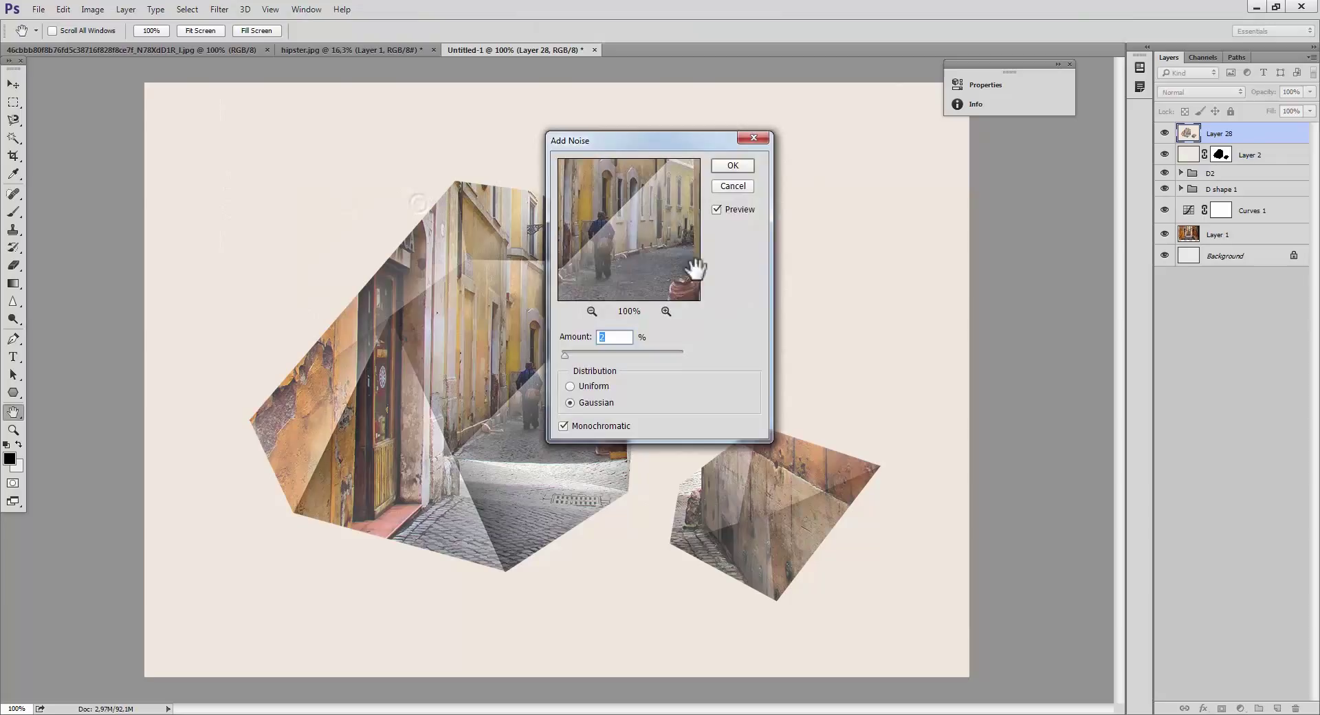
click(732, 166)
Step: Add a Gradient Map adjustment with the Violet, Orange preset above Layer 28 and lower its opacity to 0%
click(1241, 708)
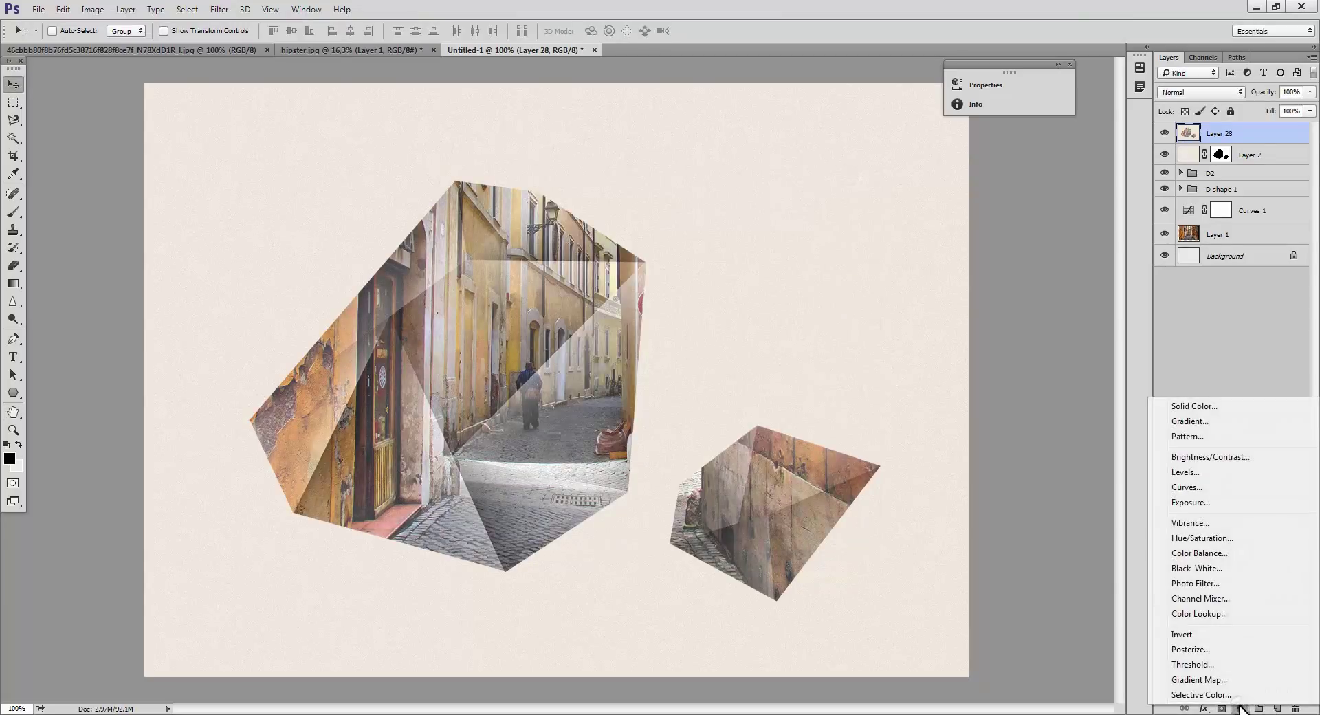
click(1214, 680)
click(831, 120)
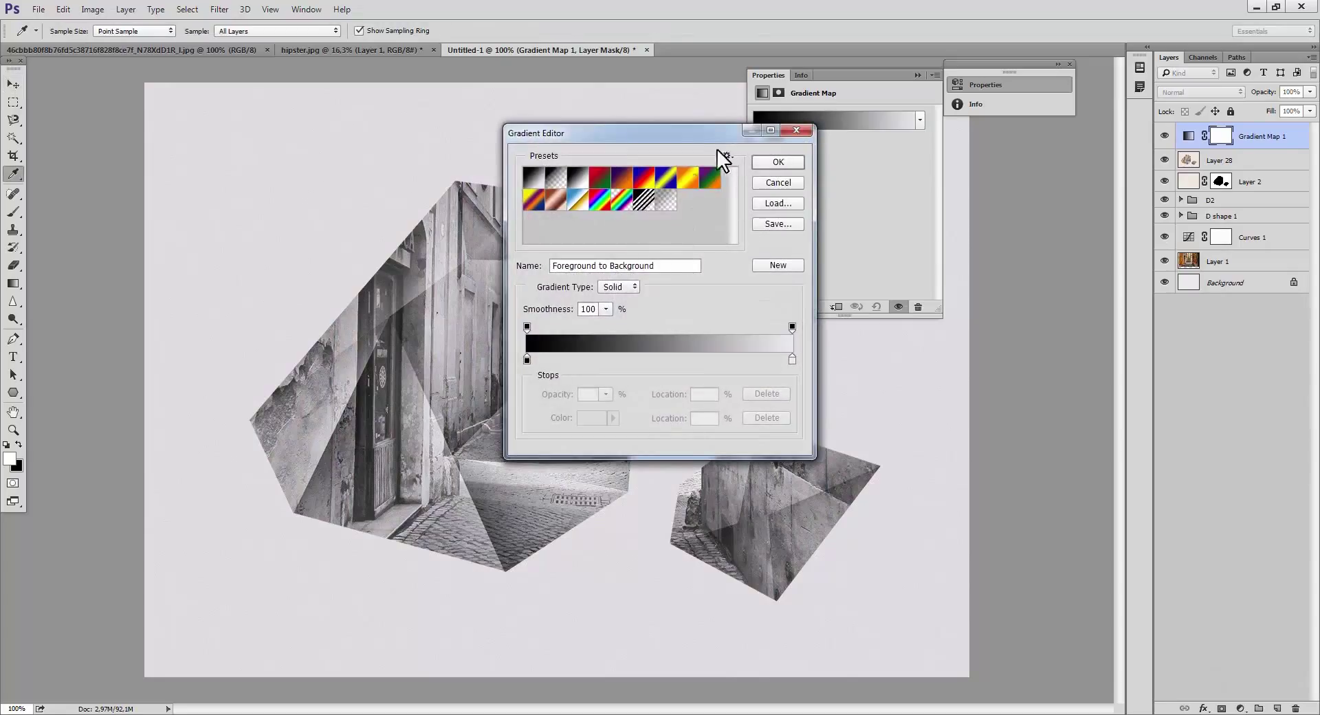
click(623, 178)
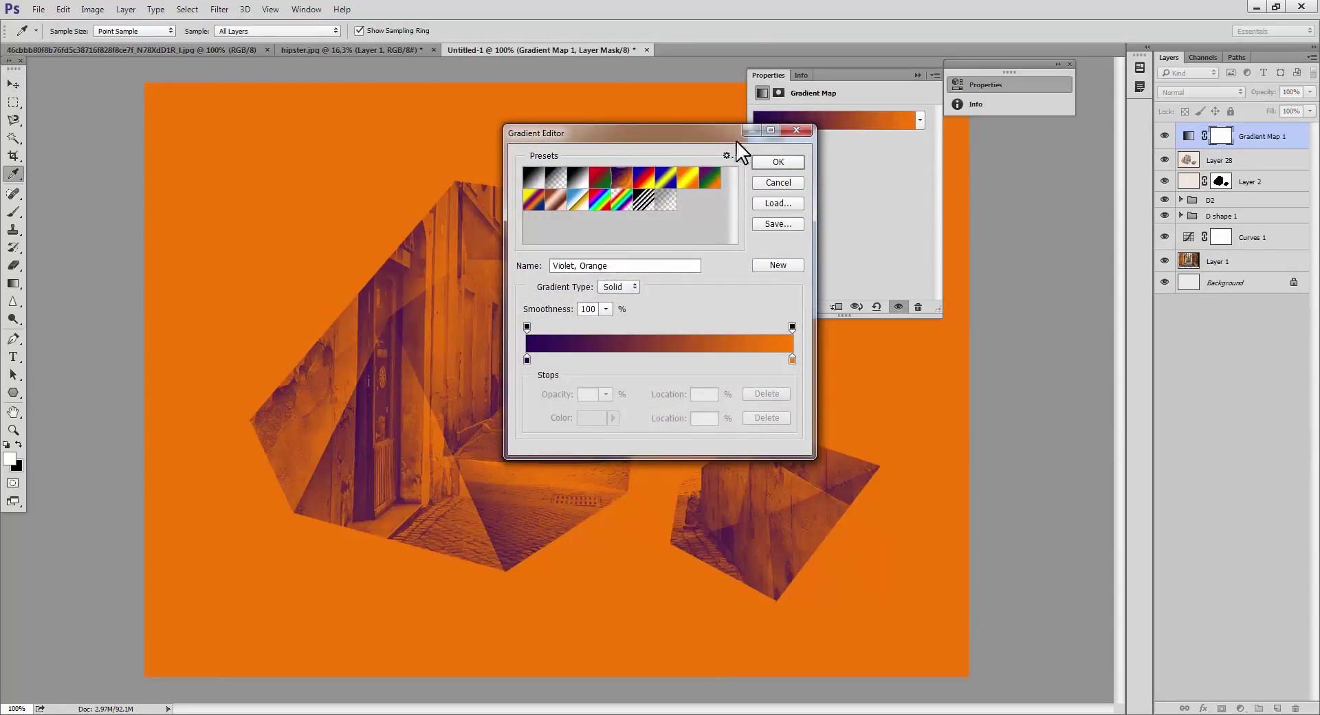
click(778, 163)
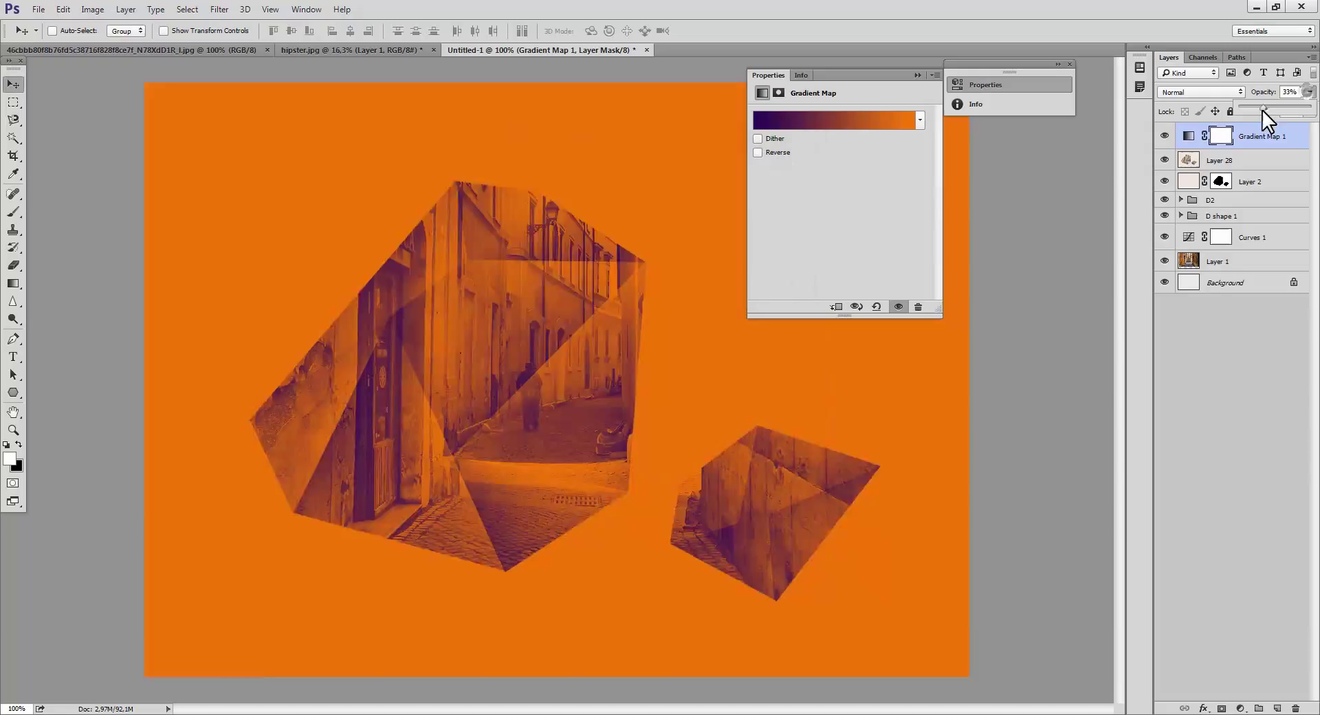
drag(1262, 110, 1239, 104)
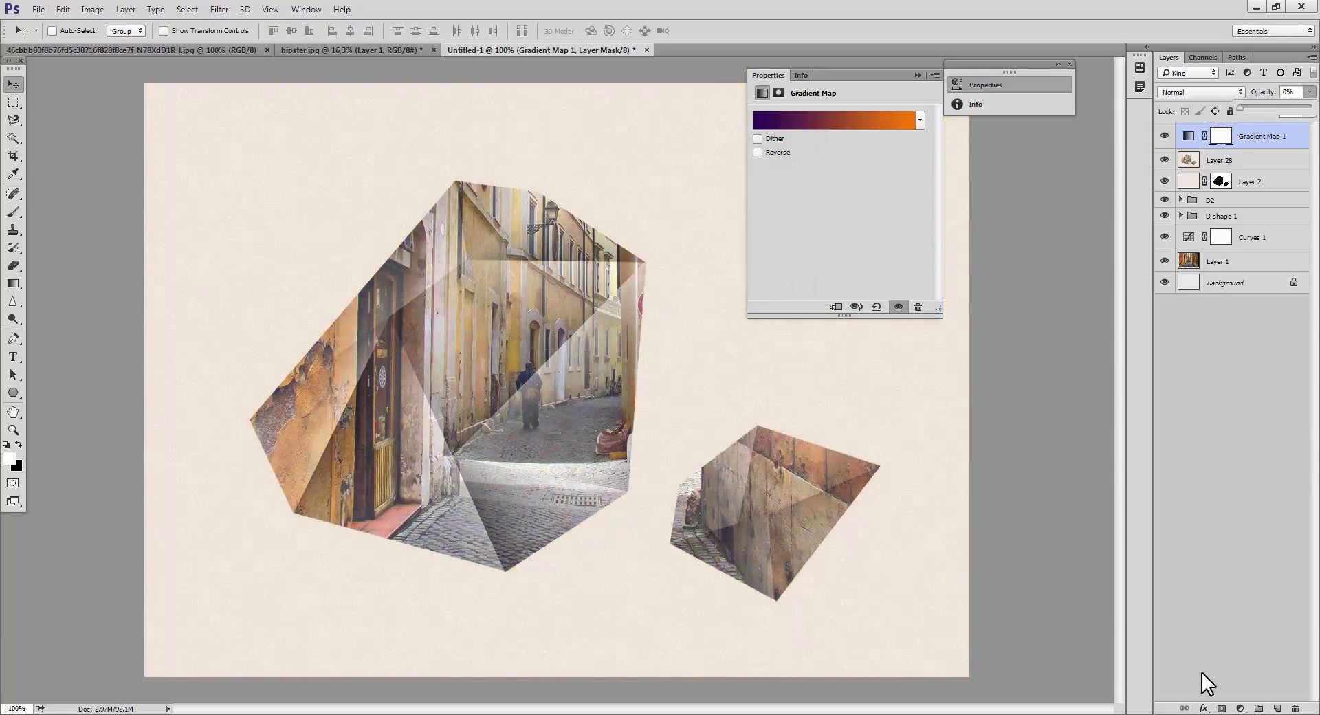
Step: Add a Photo Filter adjustment on top using Cooling Filter (82) with a density of 13%
click(1243, 708)
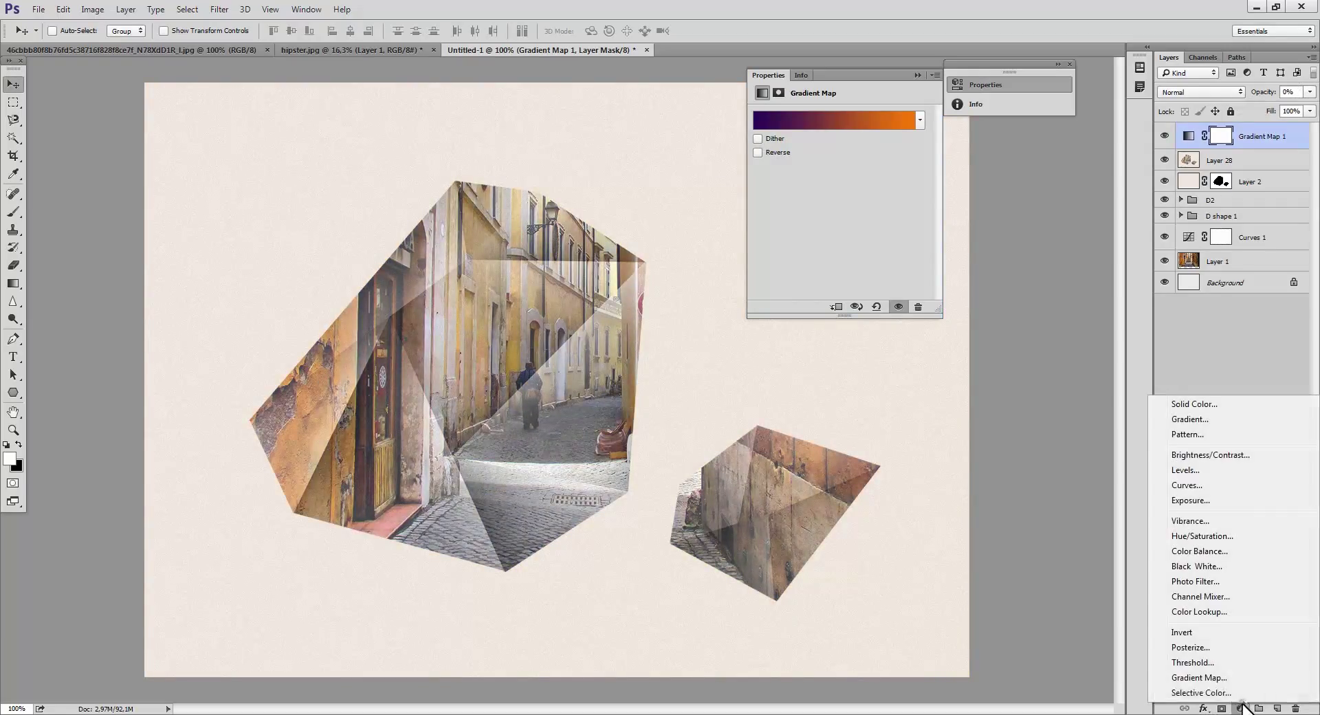
click(1193, 583)
click(855, 115)
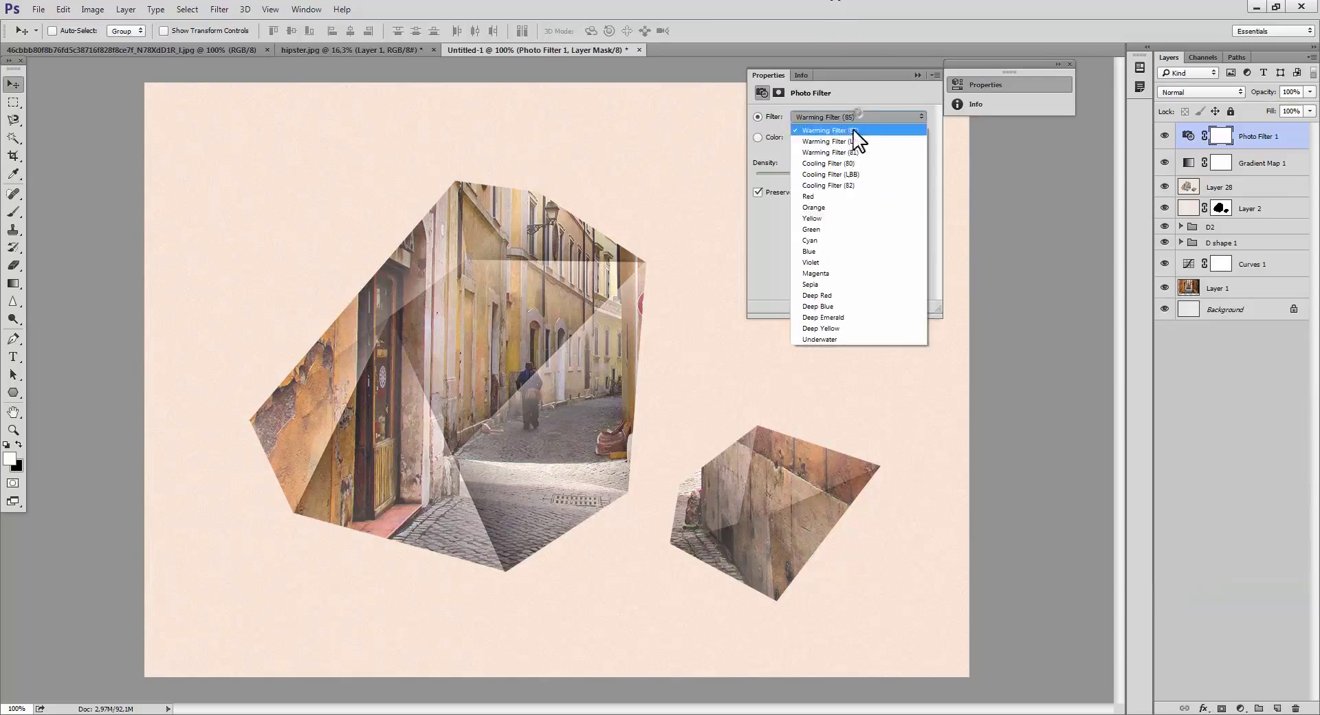
click(833, 180)
click(847, 117)
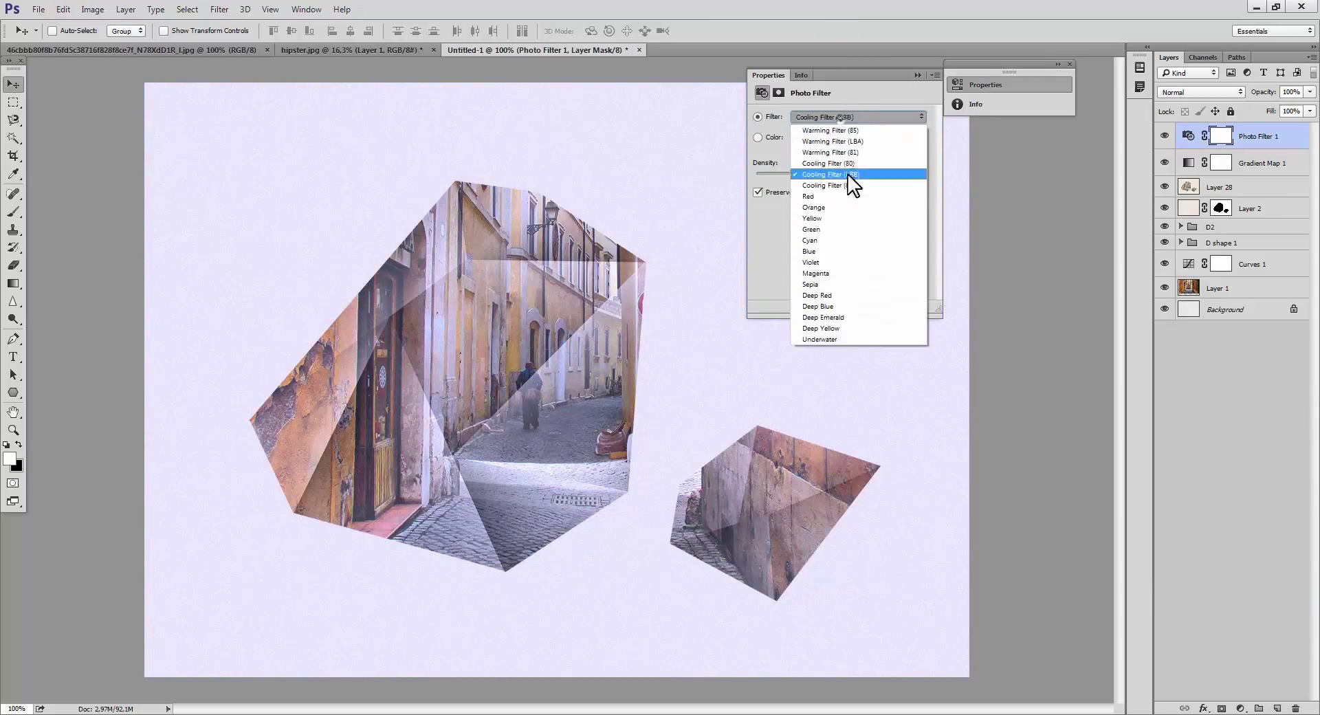
click(852, 180)
drag(777, 177, 777, 176)
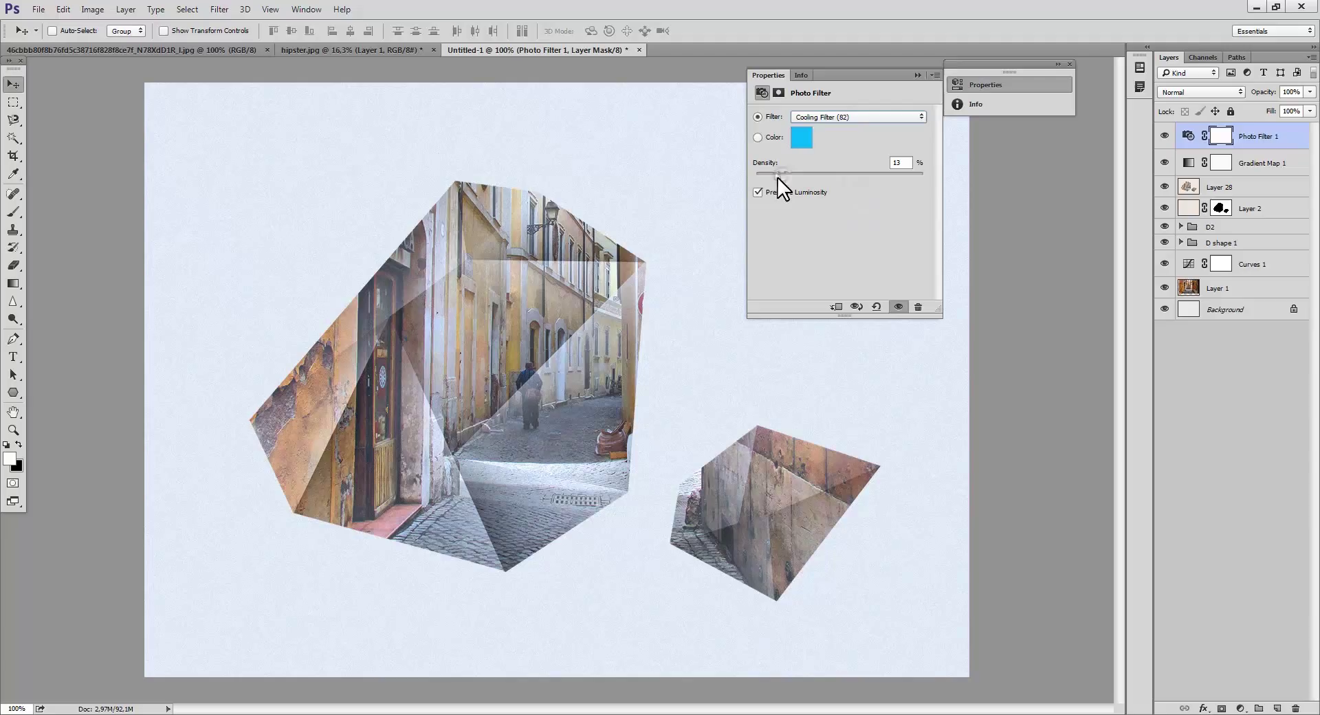
click(917, 75)
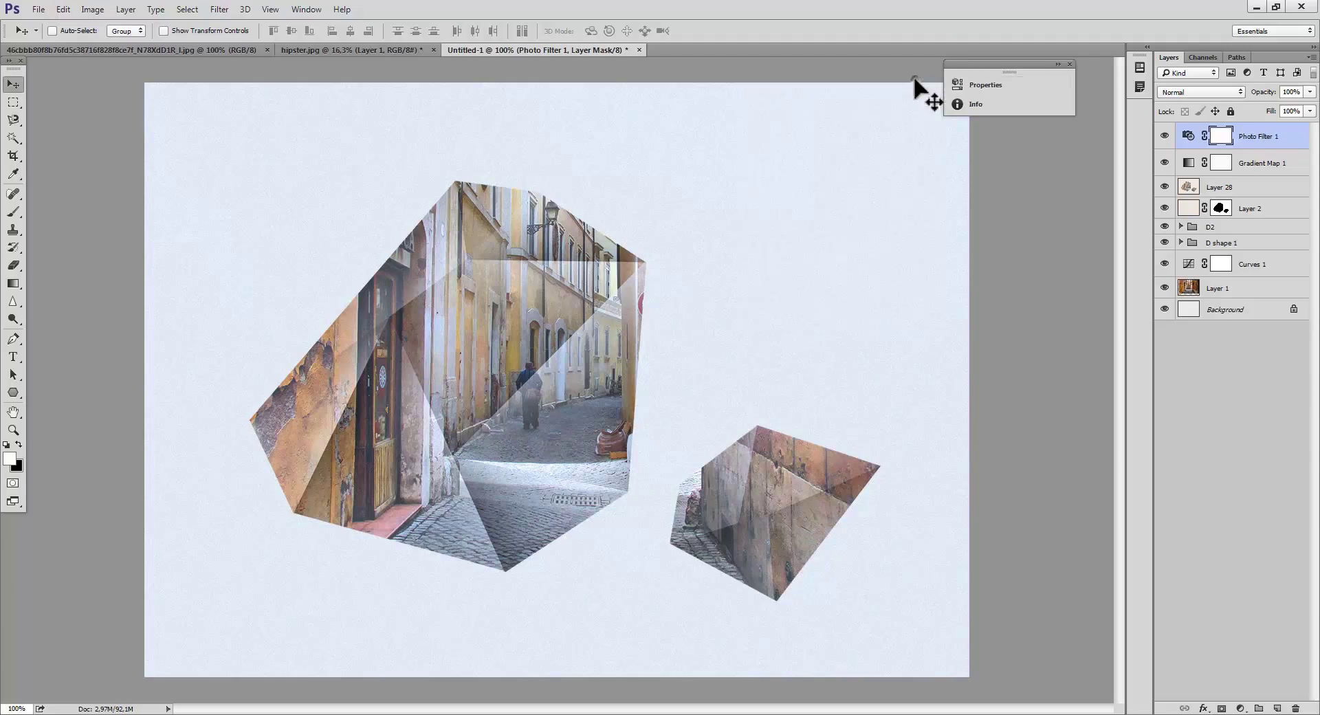
Step: Lower the opacity of the Photo Filter adjustment and set Layer 28's opacity to 51%
click(1310, 91)
drag(1274, 108, 1272, 109)
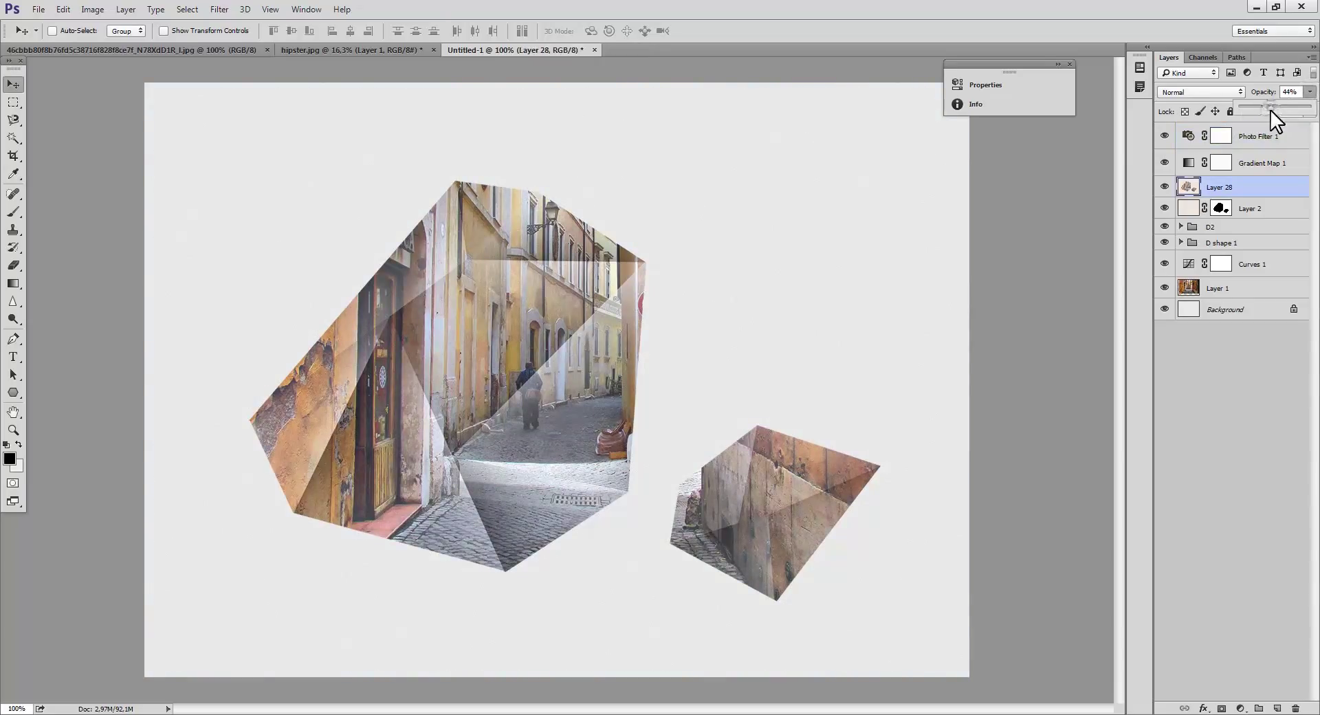
drag(1271, 110, 1276, 109)
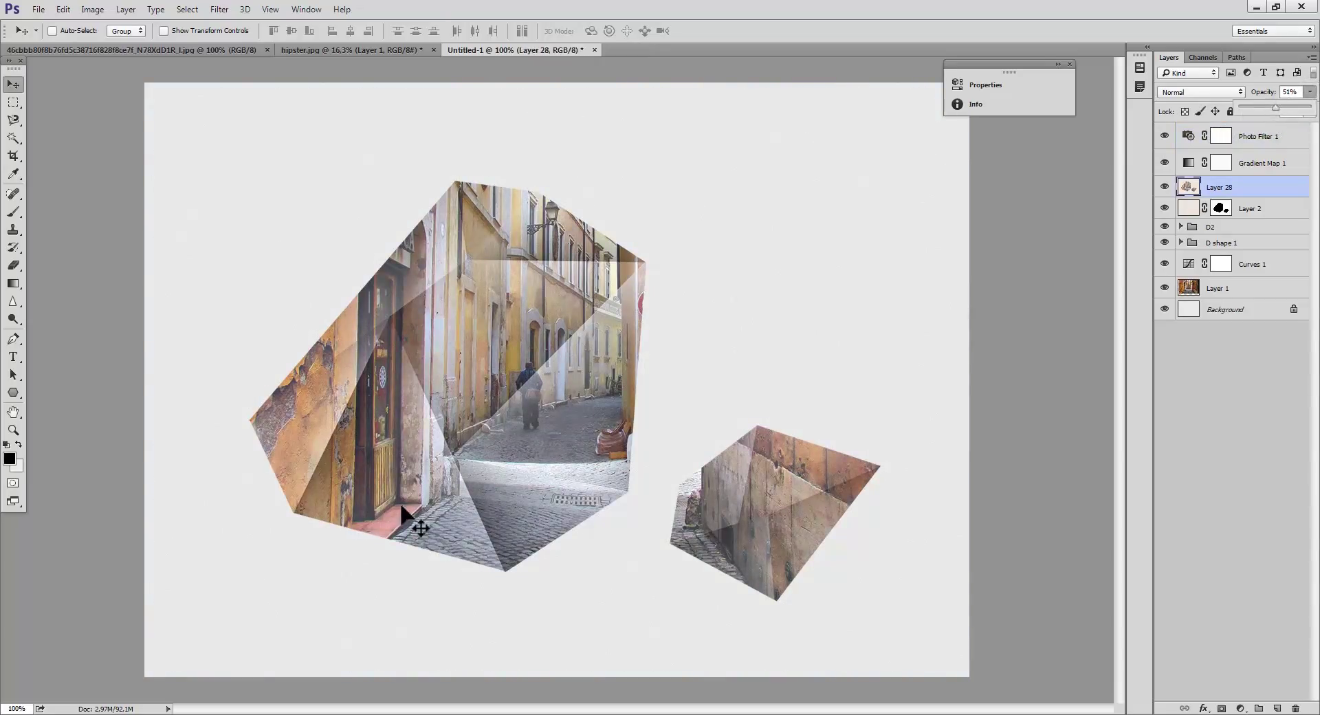